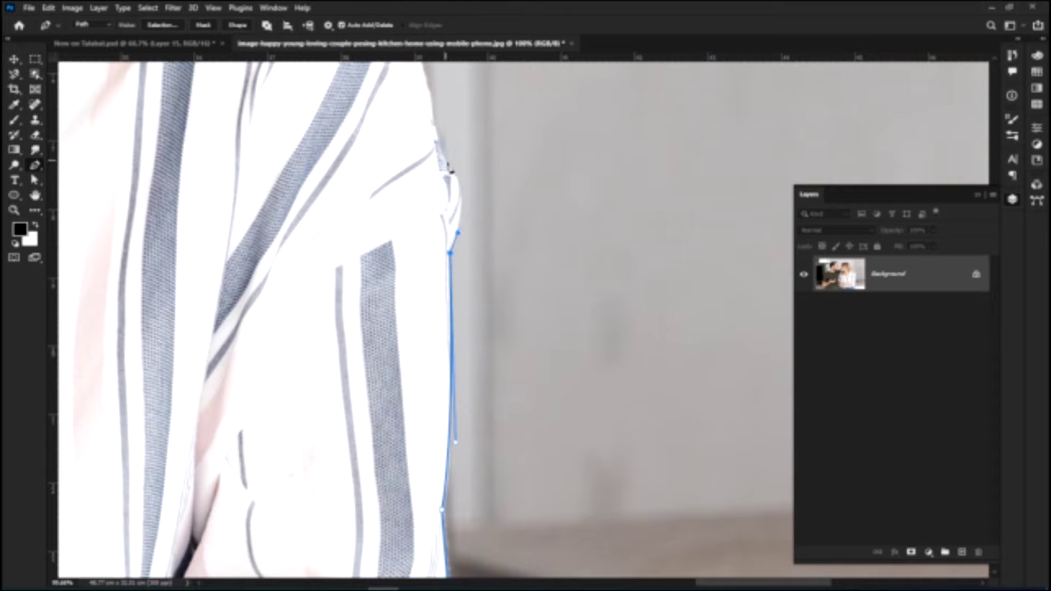
Continue the Pen path up the outer edge of the woman's striped sleeve and around her shoulder.
{"action": "left_click_drag", "start_coordinate": [439, 140], "coordinate": [503, 365]}
{"action": "scroll", "coordinate": [497, 314], "scroll_direction": "up", "scroll_amount": 4}
{"action": "left_click_drag", "start_coordinate": [492, 309], "coordinate": [477, 225]}
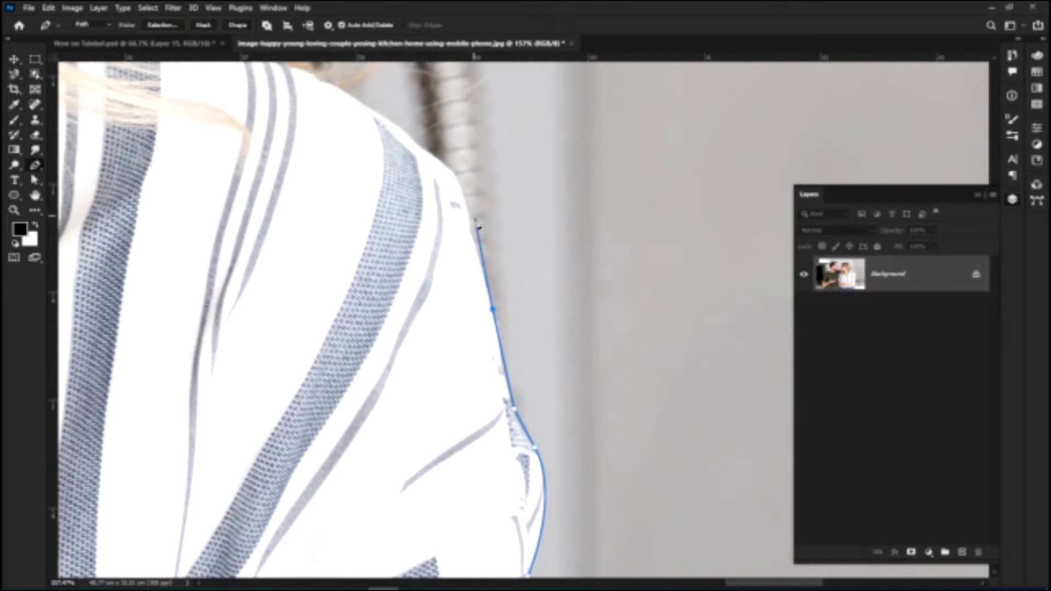
{"action": "left_click_drag", "start_coordinate": [338, 95], "coordinate": [638, 249]}
{"action": "left_click", "coordinate": [525, 261]}
Trace the Pen path around the outside of the woman's hair, over the top of her head to the forehead.
{"action": "left_click_drag", "start_coordinate": [372, 107], "coordinate": [619, 405]}
{"action": "left_click_drag", "start_coordinate": [626, 411], "coordinate": [615, 404]}
{"action": "left_click_drag", "start_coordinate": [529, 274], "coordinate": [613, 454]}
{"action": "left_click_drag", "start_coordinate": [501, 156], "coordinate": [508, 312]}
{"action": "left_click", "coordinate": [442, 177]}
{"action": "left_click_drag", "start_coordinate": [411, 147], "coordinate": [370, 100]}
{"action": "left_click_drag", "start_coordinate": [372, 104], "coordinate": [460, 309]}
{"action": "left_click_drag", "start_coordinate": [333, 181], "coordinate": [510, 264]}
{"action": "left_click", "coordinate": [1021, 526]}
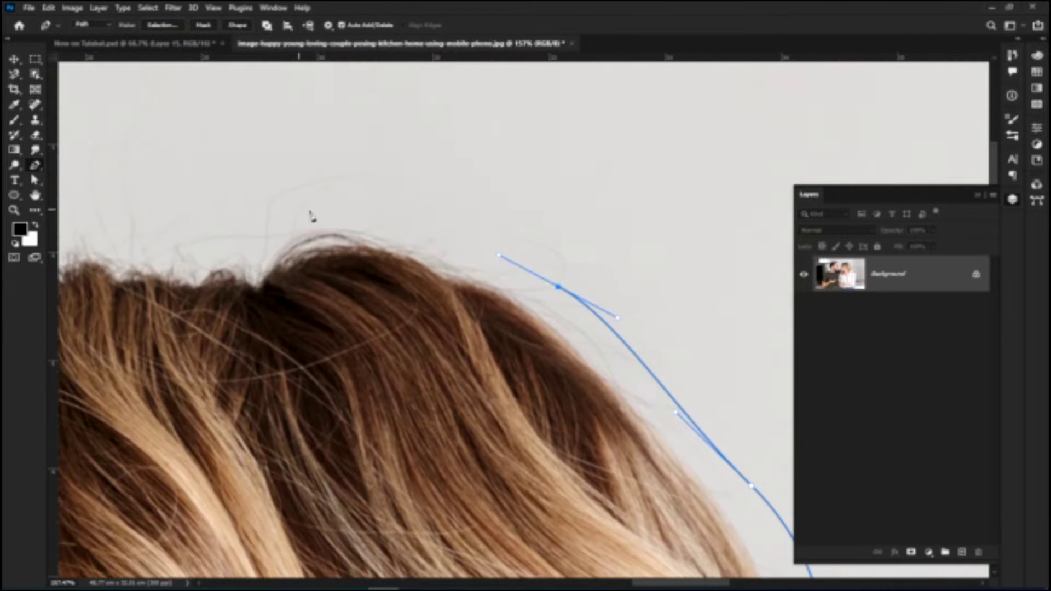
{"action": "left_click_drag", "start_coordinate": [310, 213], "coordinate": [250, 234]}
{"action": "left_click_drag", "start_coordinate": [249, 233], "coordinate": [482, 211]}
{"action": "left_click_drag", "start_coordinate": [213, 232], "coordinate": [159, 252]}
{"action": "left_click", "coordinate": [289, 293]}
Continue the Pen path down the woman's forehead, going around the eyebrow and eyelash tips that stick out.
{"action": "left_click_drag", "start_coordinate": [250, 465], "coordinate": [272, 345]}
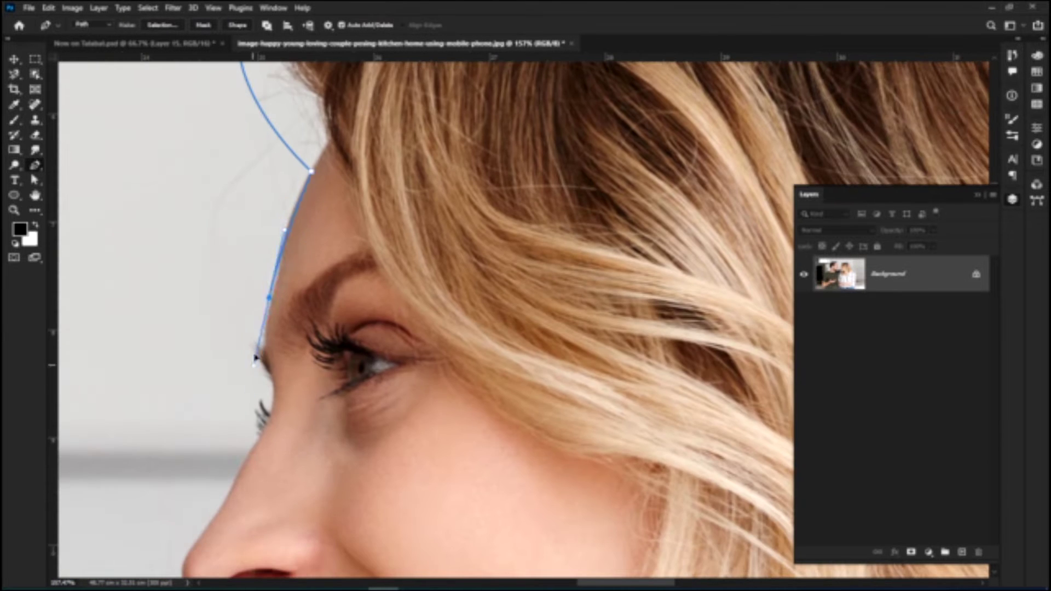
{"action": "left_click", "coordinate": [266, 315]}
{"action": "scroll", "coordinate": [269, 339], "scroll_direction": "down", "scroll_amount": 1}
{"action": "left_click", "coordinate": [256, 353]}
{"action": "left_click", "coordinate": [272, 374]}
{"action": "scroll", "coordinate": [273, 383], "scroll_direction": "up", "scroll_amount": 2}
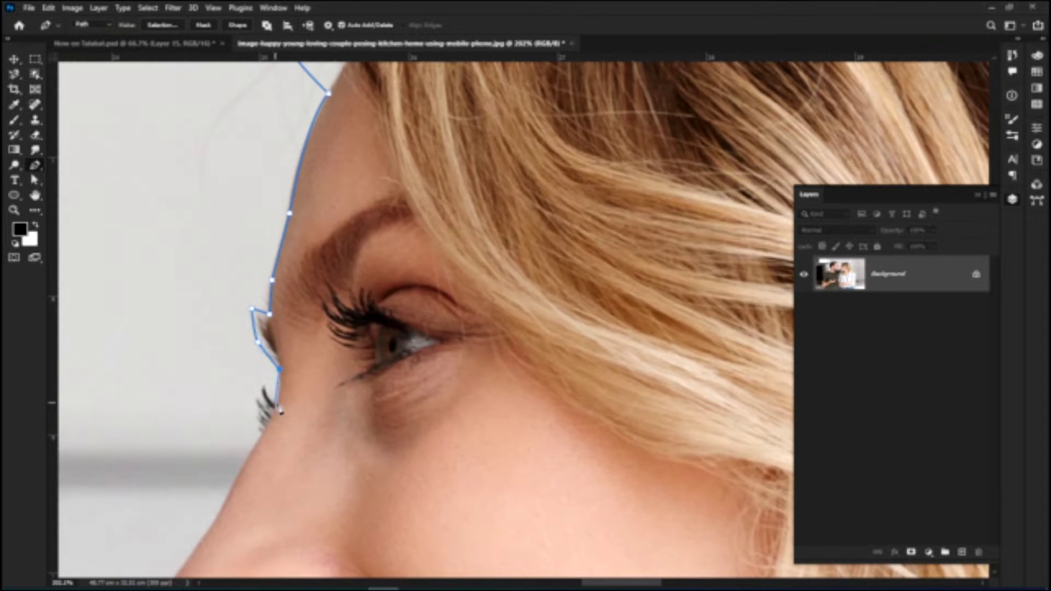
{"action": "left_click", "coordinate": [254, 434]}
{"action": "left_click", "coordinate": [263, 434]}
Trace the Pen path along the woman's nose, upper lip and teeth to the lower lip.
{"action": "left_click_drag", "start_coordinate": [224, 507], "coordinate": [331, 301]}
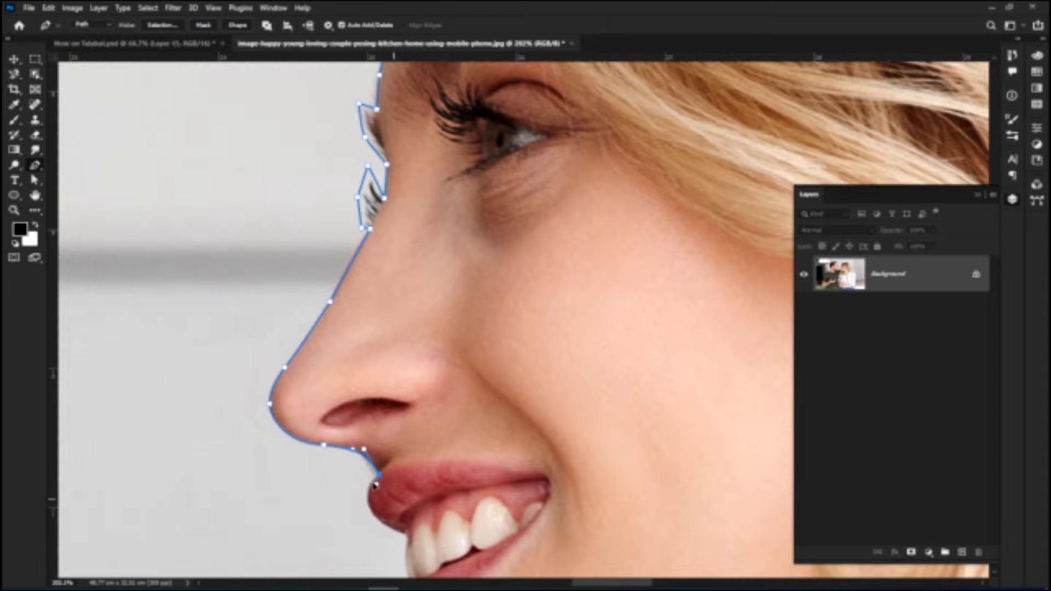
{"action": "left_click", "coordinate": [375, 485]}
{"action": "left_click_drag", "start_coordinate": [374, 485], "coordinate": [316, 272]}
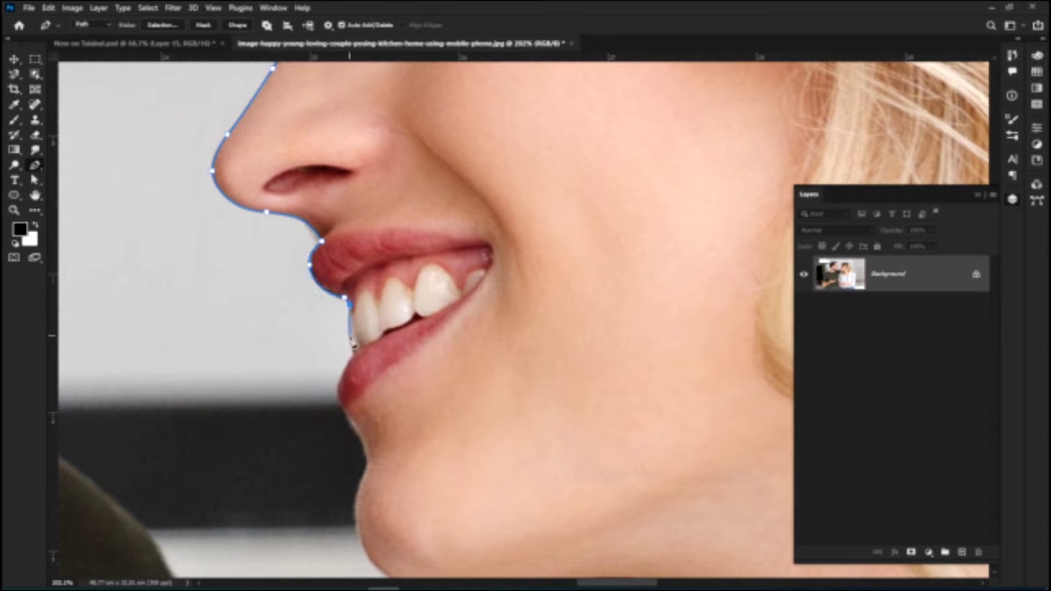
{"action": "left_click", "coordinate": [355, 354]}
{"action": "scroll", "coordinate": [351, 328], "scroll_direction": "down", "scroll_amount": 3}
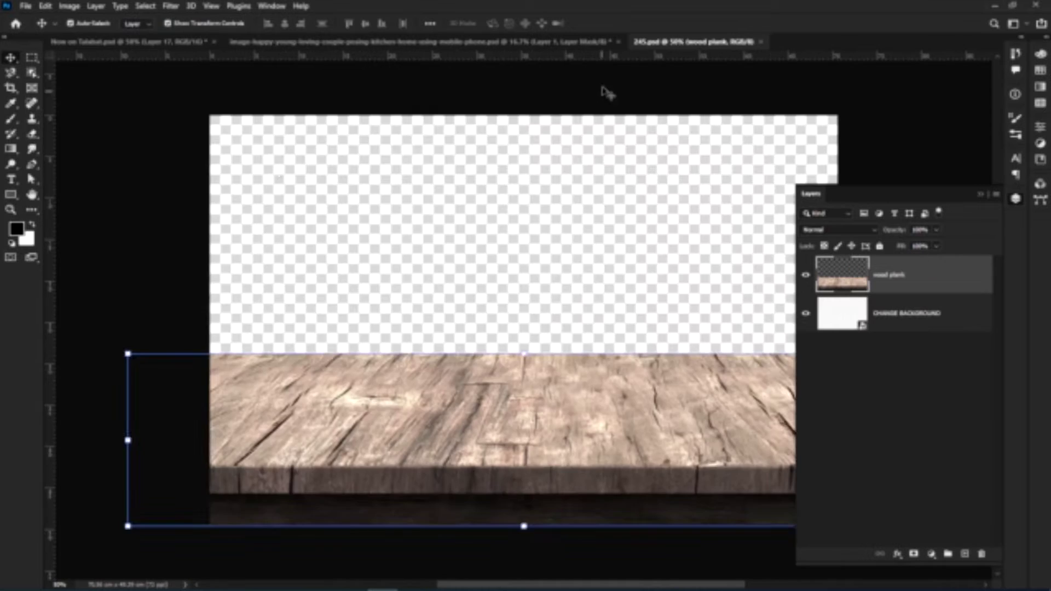
Bring the wood plank from 245.psd into Now on Talabat.psd, scale it across the canvas bottom and place its layer beneath the woman's.
{"action": "left_click_drag", "start_coordinate": [600, 90], "coordinate": [542, 249]}
{"action": "left_click", "coordinate": [510, 232]}
{"action": "left_click_drag", "start_coordinate": [511, 322], "coordinate": [518, 385]}
{"action": "left_click_drag", "start_coordinate": [422, 305], "coordinate": [423, 380]}
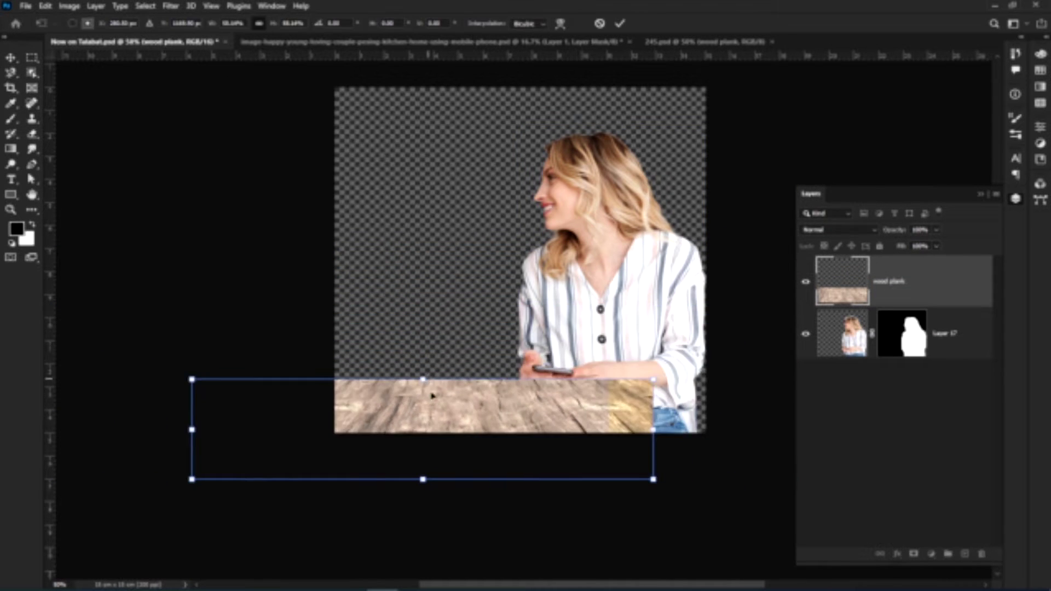
{"action": "left_click_drag", "start_coordinate": [448, 420], "coordinate": [542, 396]}
{"action": "key", "text": "Return"}
{"action": "left_click_drag", "start_coordinate": [922, 281], "coordinate": [922, 424]}
Transform the wood plank in perspective and flatten it so it spans the canvas width as a tabletop behind the woman.
{"action": "mouse_move", "coordinate": [441, 394]}
{"action": "left_mouse_down"}
{"action": "mouse_move", "coordinate": [445, 354]}
{"action": "mouse_move", "coordinate": [446, 376]}
{"action": "left_mouse_up"}
{"action": "left_click_drag", "start_coordinate": [755, 335], "coordinate": [721, 338]}
{"action": "key", "text": "Escape"}
{"action": "left_click_drag", "start_coordinate": [294, 336], "coordinate": [308, 333]}
{"action": "left_click_drag", "start_coordinate": [300, 382], "coordinate": [260, 382]}
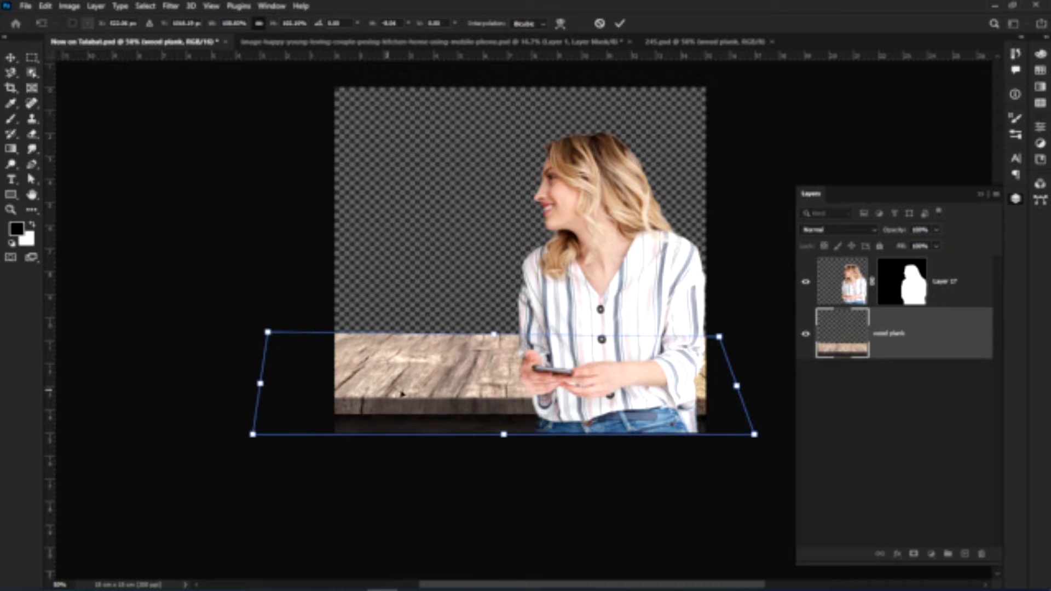
{"action": "left_click_drag", "start_coordinate": [402, 394], "coordinate": [402, 388]}
{"action": "left_click_drag", "start_coordinate": [494, 328], "coordinate": [495, 349]}
{"action": "left_click_drag", "start_coordinate": [485, 388], "coordinate": [485, 384]}
{"action": "key", "text": "Return"}
{"action": "left_click", "coordinate": [561, 308]}
{"action": "left_click", "coordinate": [452, 378]}
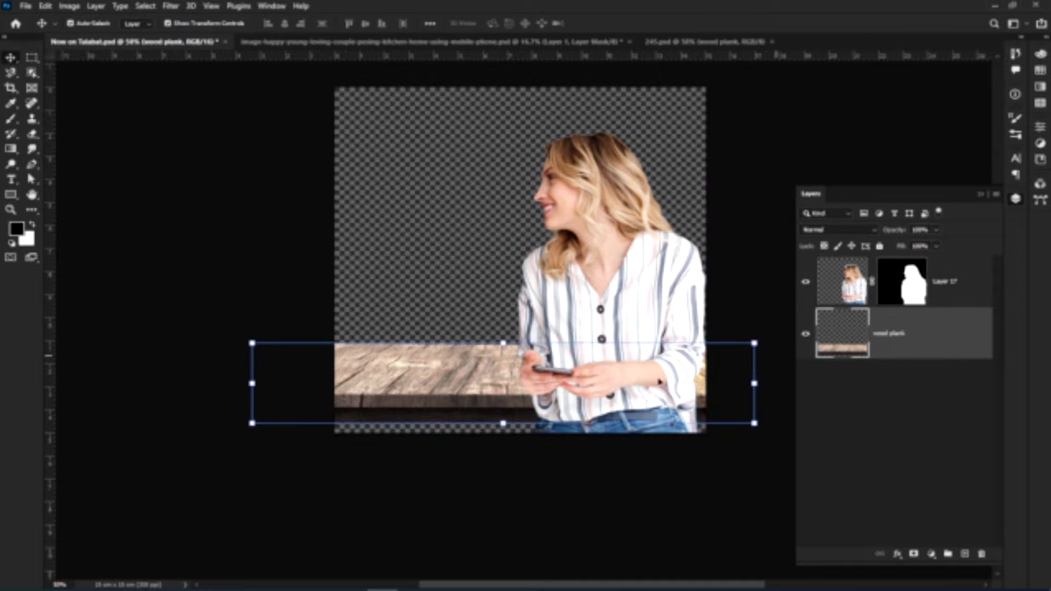
Select the dark strip below the plank's front edge, stretch it past the bottom of the canvas and deselect.
{"action": "scroll", "coordinate": [449, 405], "scroll_direction": "up", "scroll_amount": 2}
{"action": "left_click_drag", "start_coordinate": [453, 425], "coordinate": [382, 361]}
{"action": "key", "text": "m"}
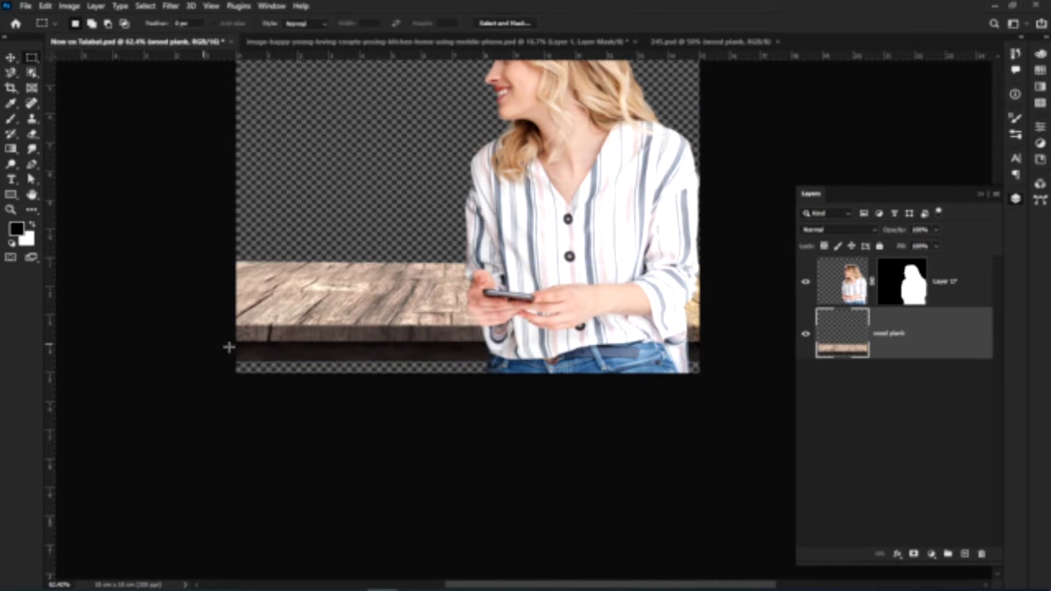
{"action": "left_click_drag", "start_coordinate": [230, 346], "coordinate": [734, 375]}
{"action": "left_click", "coordinate": [45, 6]}
{"action": "left_click", "coordinate": [110, 262]}
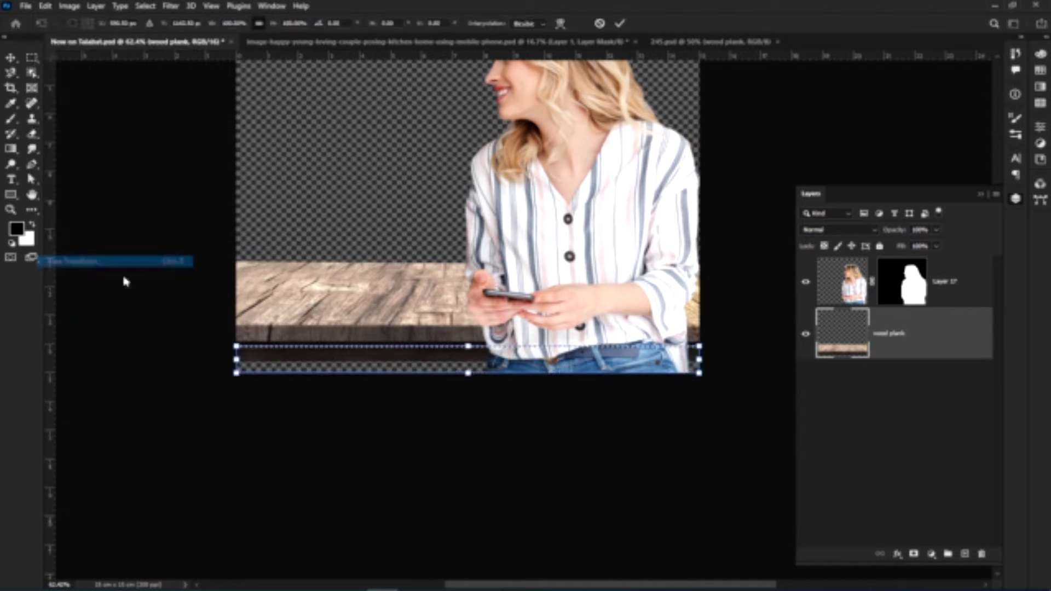
{"action": "left_click_drag", "start_coordinate": [468, 375], "coordinate": [469, 394]}
{"action": "key", "text": "Return"}
{"action": "key", "text": "ctrl+d"}
Add a new layer above the wood plank and paint a black shadow with a Soft Round brush beside the woman's waist.
{"action": "scroll", "coordinate": [399, 335], "scroll_direction": "up", "scroll_amount": 2}
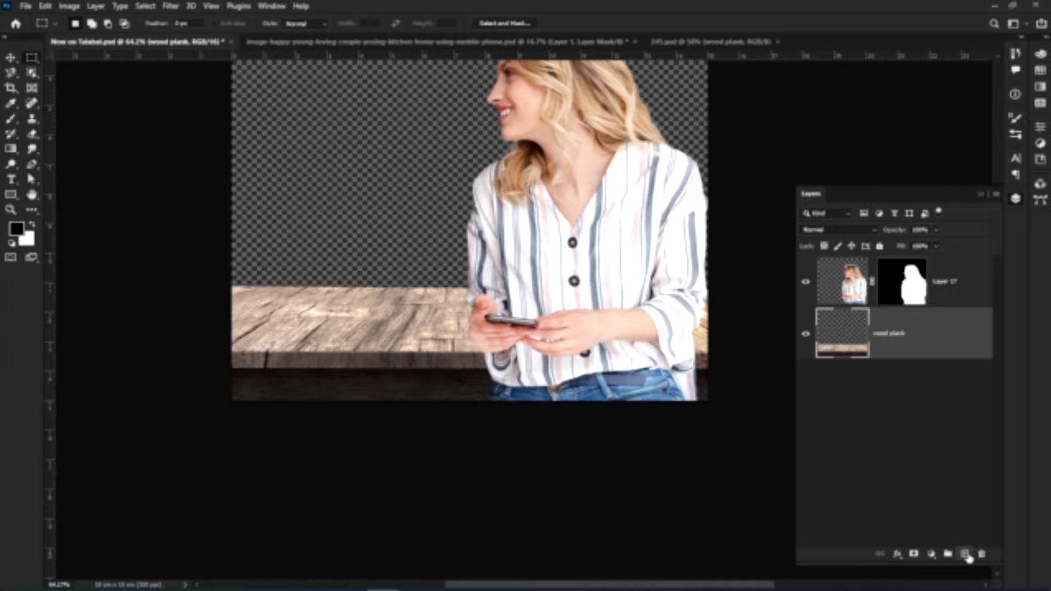
{"action": "left_click", "coordinate": [967, 555]}
{"action": "key", "text": "b"}
{"action": "right_click", "coordinate": [496, 294]}
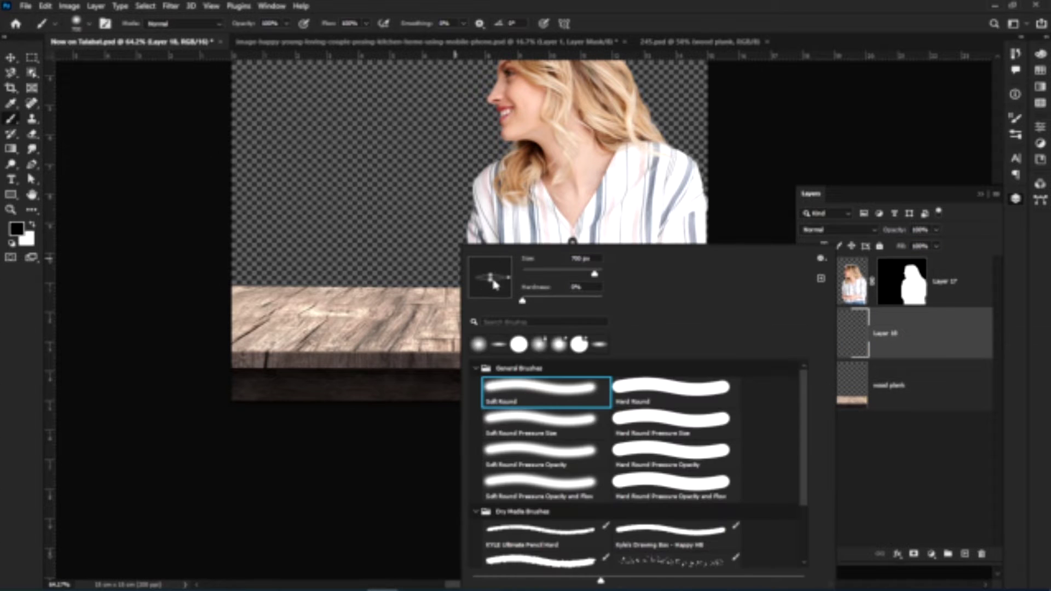
{"action": "key", "text": "Return"}
{"action": "left_click", "coordinate": [473, 326]}
{"action": "key", "text": "ctrl+z"}
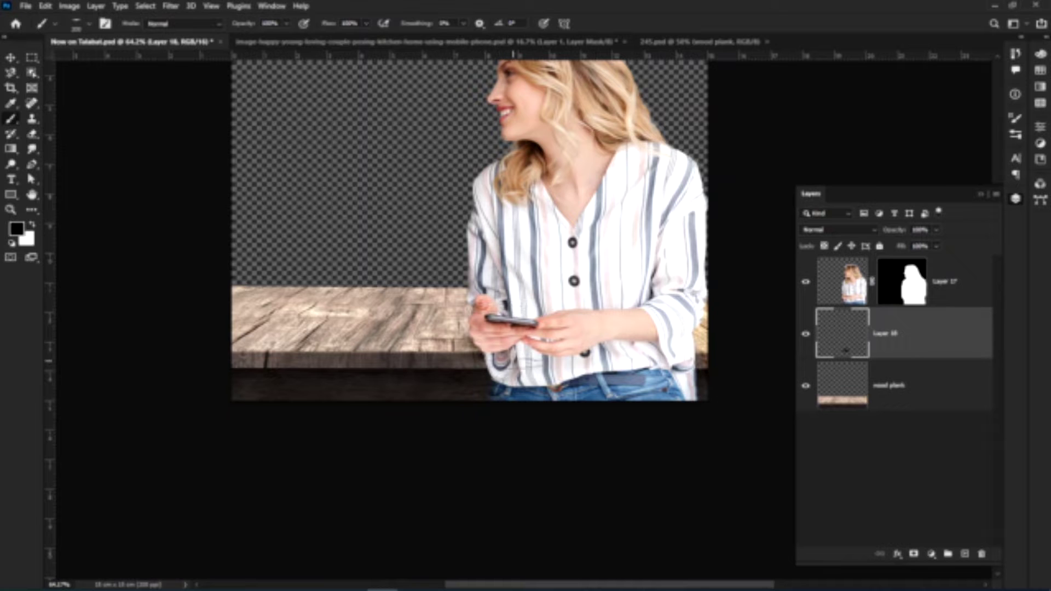
{"action": "left_click_drag", "start_coordinate": [508, 406], "coordinate": [499, 406]}
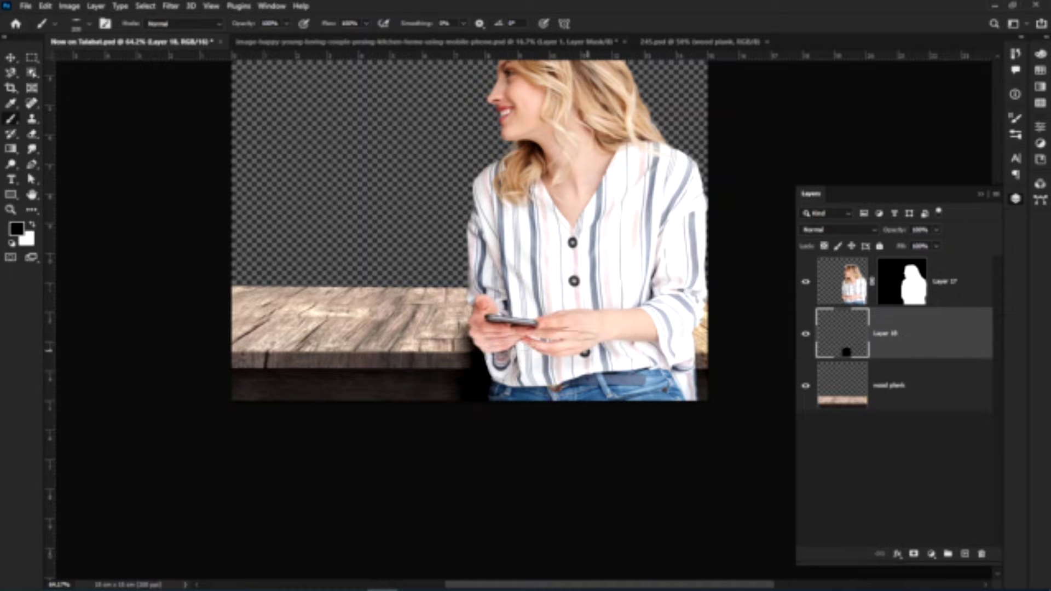
Set the shadow layer's blend mode to Multiply and its opacity to about 90%.
{"action": "left_click", "coordinate": [837, 229]}
{"action": "left_click", "coordinate": [821, 269]}
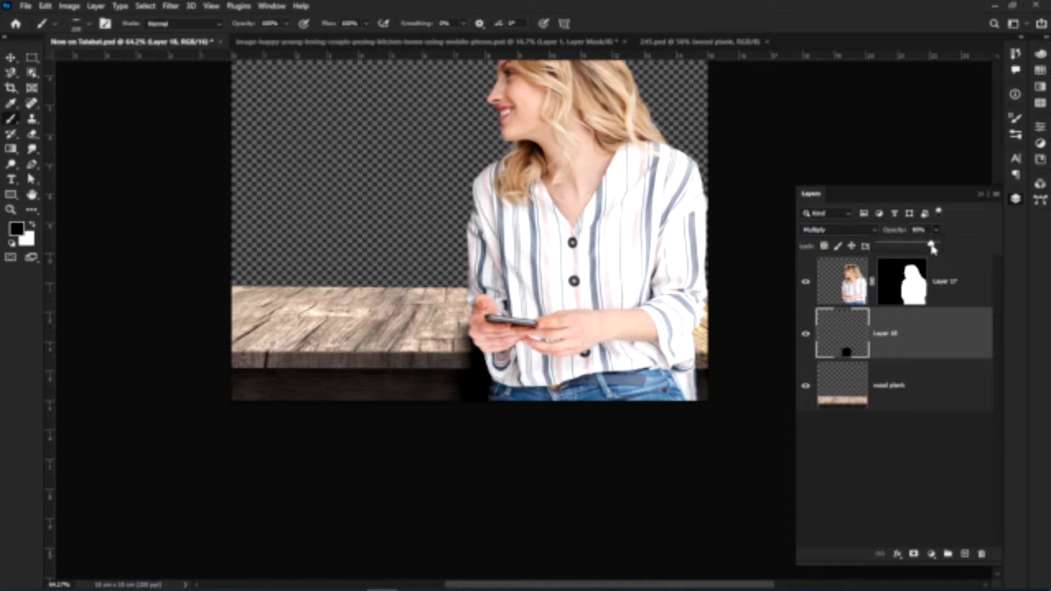
{"action": "key", "text": "v"}
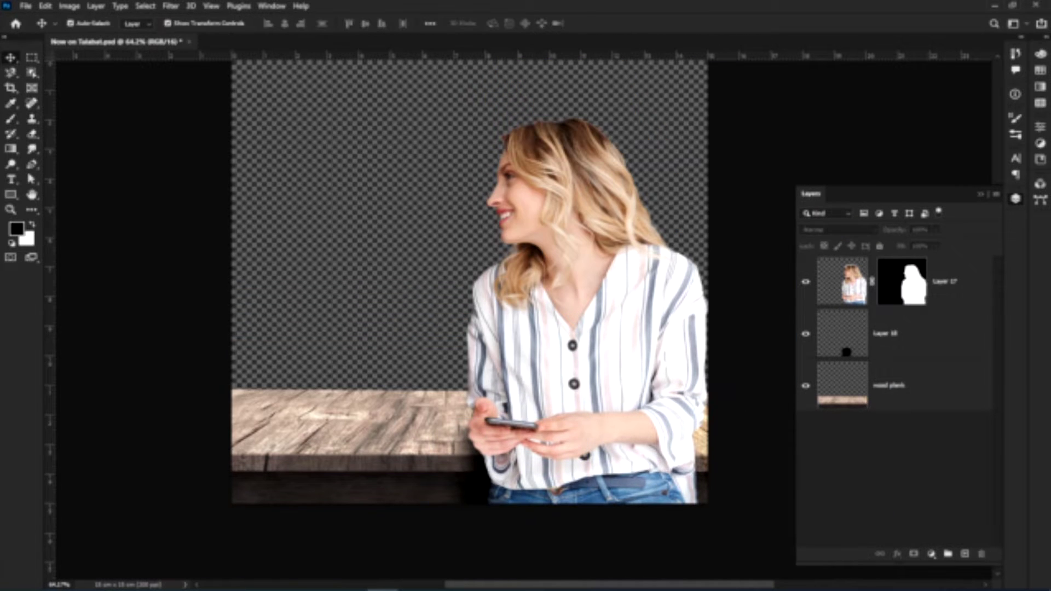
Bring the kitchen photo into Now on Talabat.psd, scale it down and place its layer beneath all others.
{"action": "left_click_drag", "start_coordinate": [630, 91], "coordinate": [630, 35]}
{"action": "left_click_drag", "start_coordinate": [427, 235], "coordinate": [455, 243]}
{"action": "left_click", "coordinate": [511, 231]}
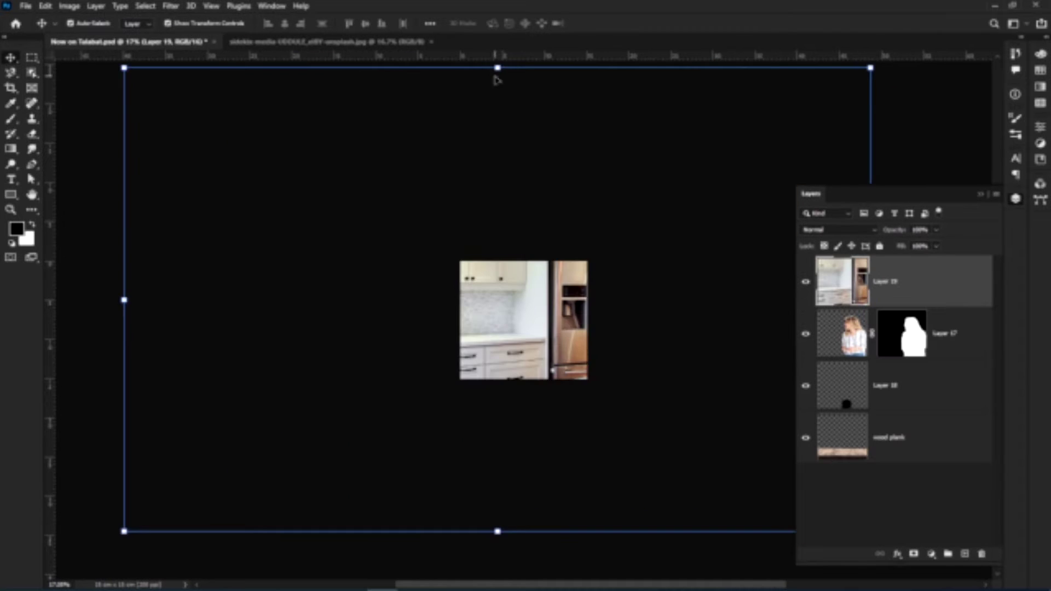
{"action": "left_click_drag", "start_coordinate": [497, 531], "coordinate": [533, 406]}
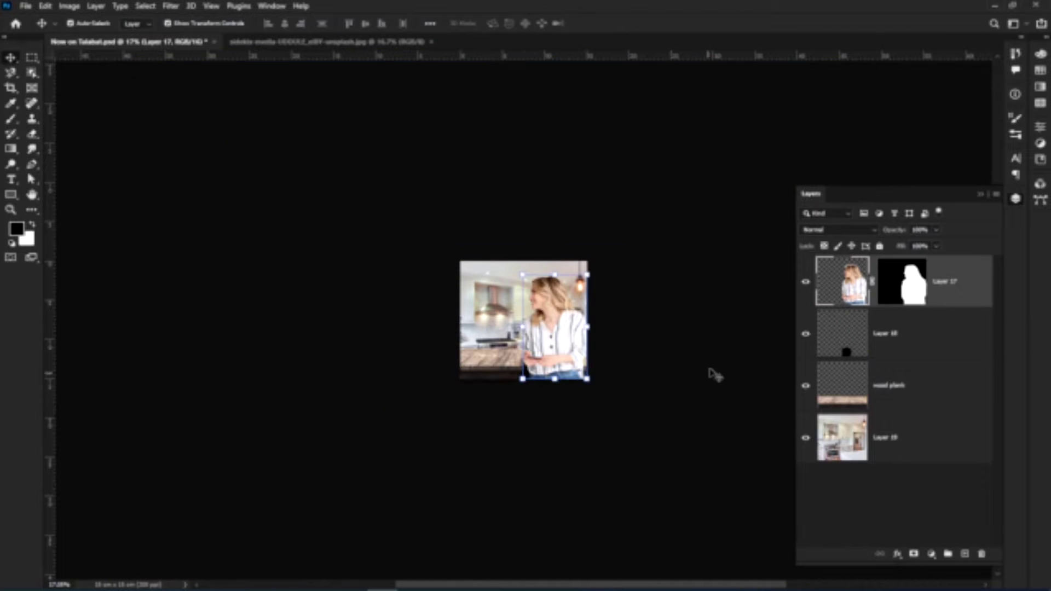
Scale and reposition the kitchen background so the stove shows beside the woman, and convert its layer to a smart object.
{"action": "left_click", "coordinate": [711, 372]}
{"action": "scroll", "coordinate": [544, 288], "scroll_direction": "up", "scroll_amount": 5}
{"action": "left_click_drag", "start_coordinate": [428, 324], "coordinate": [428, 291]}
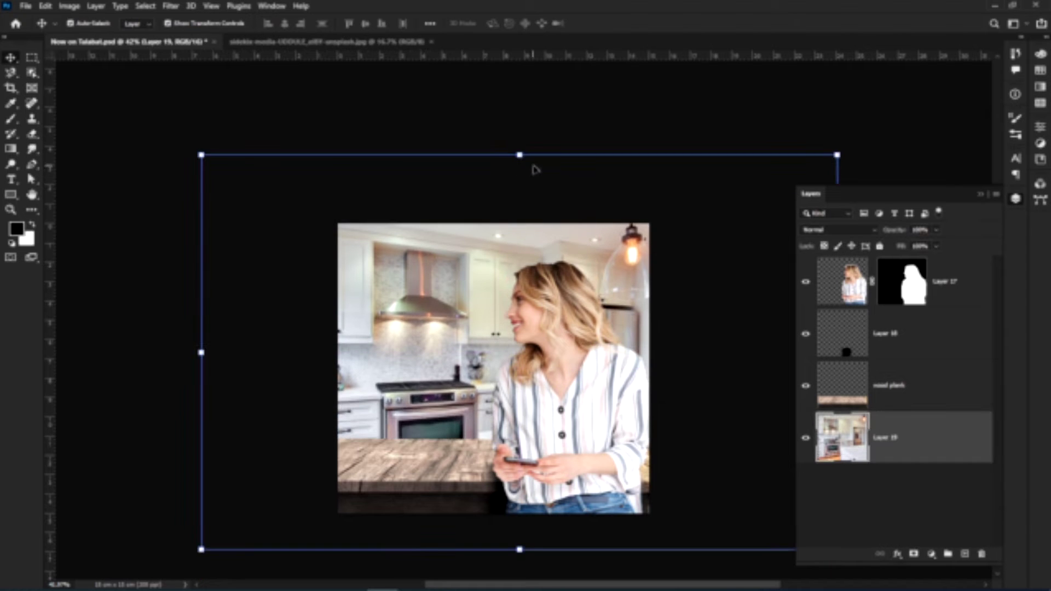
{"action": "left_click_drag", "start_coordinate": [533, 166], "coordinate": [493, 201]}
{"action": "left_click", "coordinate": [493, 201]}
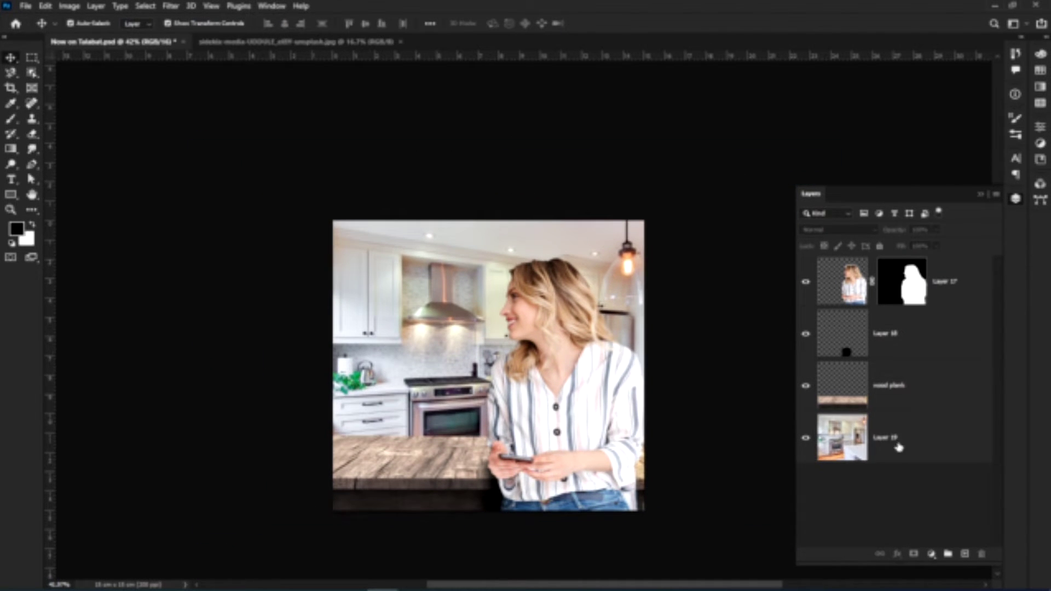
{"action": "right_click", "coordinate": [896, 444]}
{"action": "left_click", "coordinate": [800, 256]}
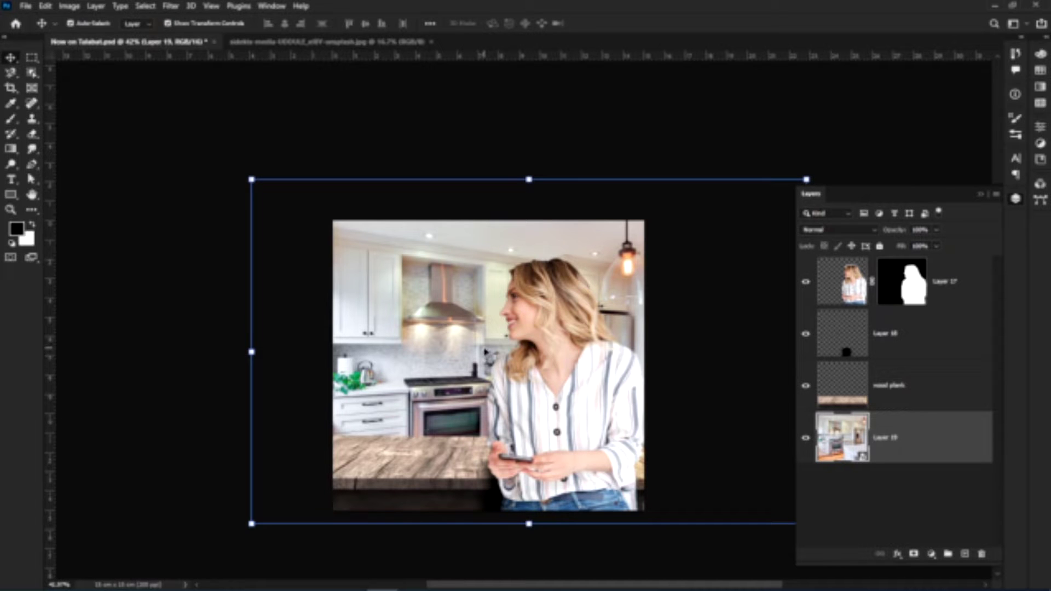
Try the Average blur on the kitchen layer and undo it.
{"action": "left_click", "coordinate": [170, 6]}
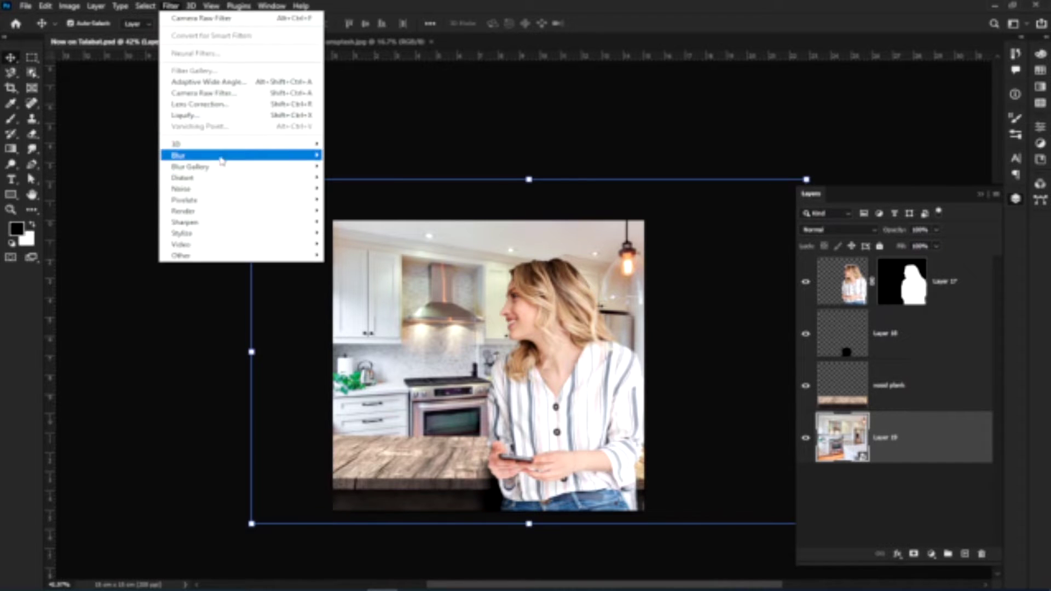
{"action": "mouse_move", "coordinate": [223, 157]}
{"action": "left_click", "coordinate": [355, 199]}
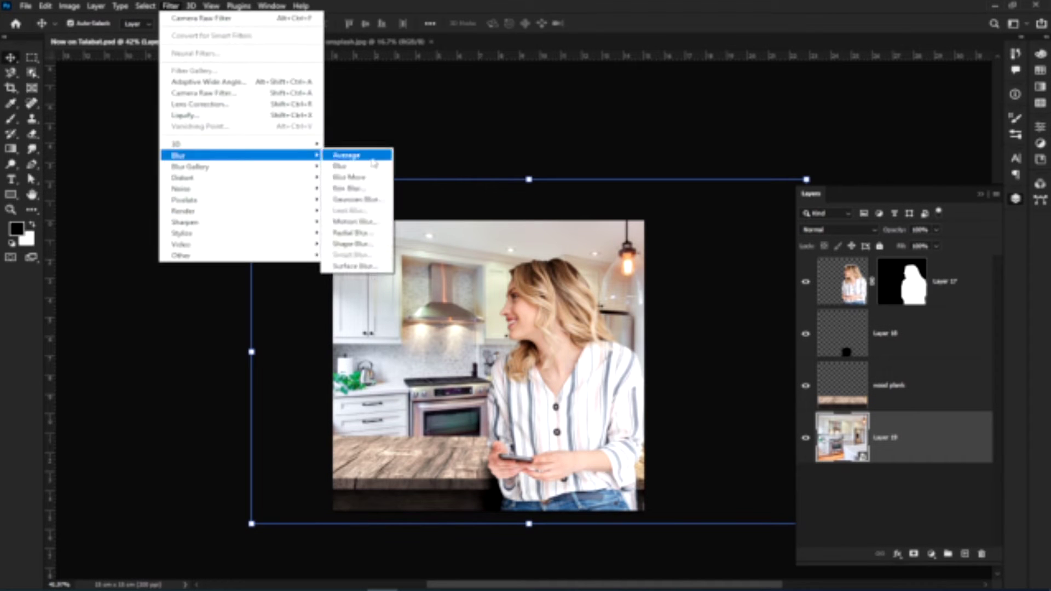
{"action": "key", "text": "Escape"}
{"action": "key", "text": "Escape"}
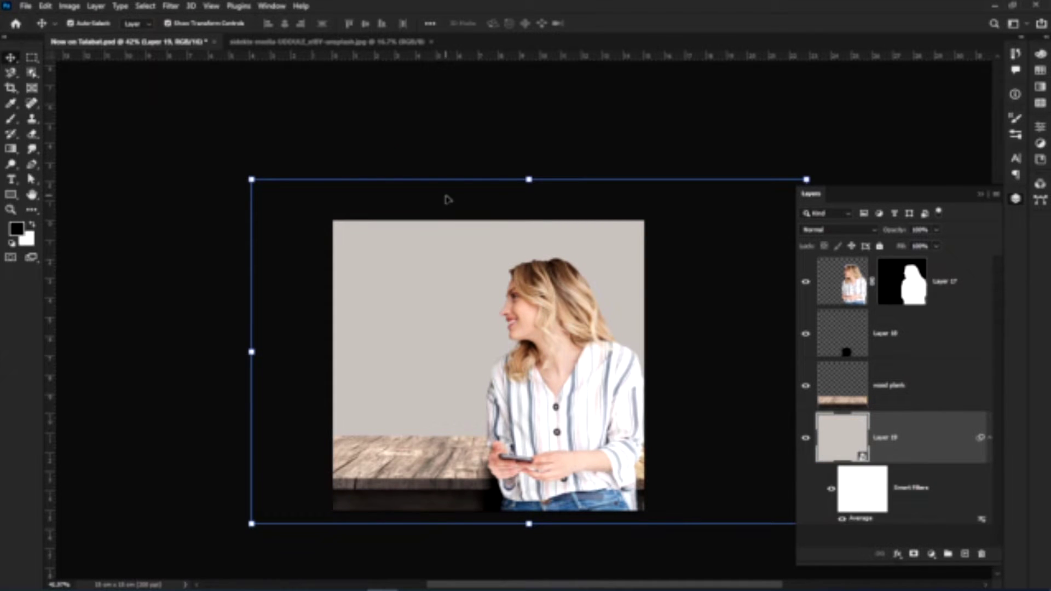
{"action": "key", "text": "ctrl+z"}
Start a Field Blur on the kitchen layer and add pins on the pendant lamp, the upper cabinet and the lower drawers.
{"action": "left_click", "coordinate": [170, 6]}
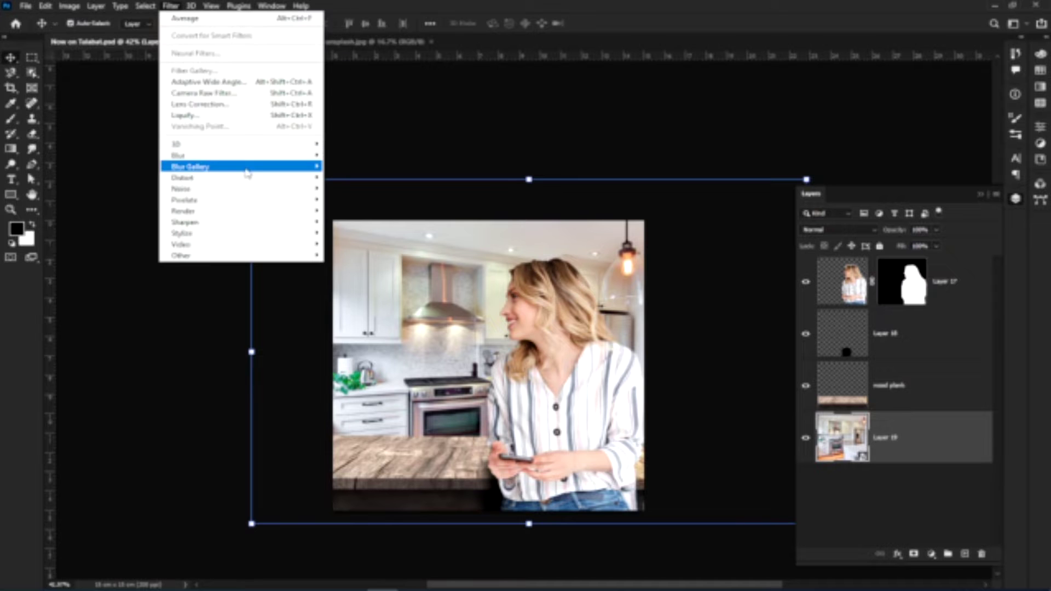
{"action": "left_click", "coordinate": [351, 167]}
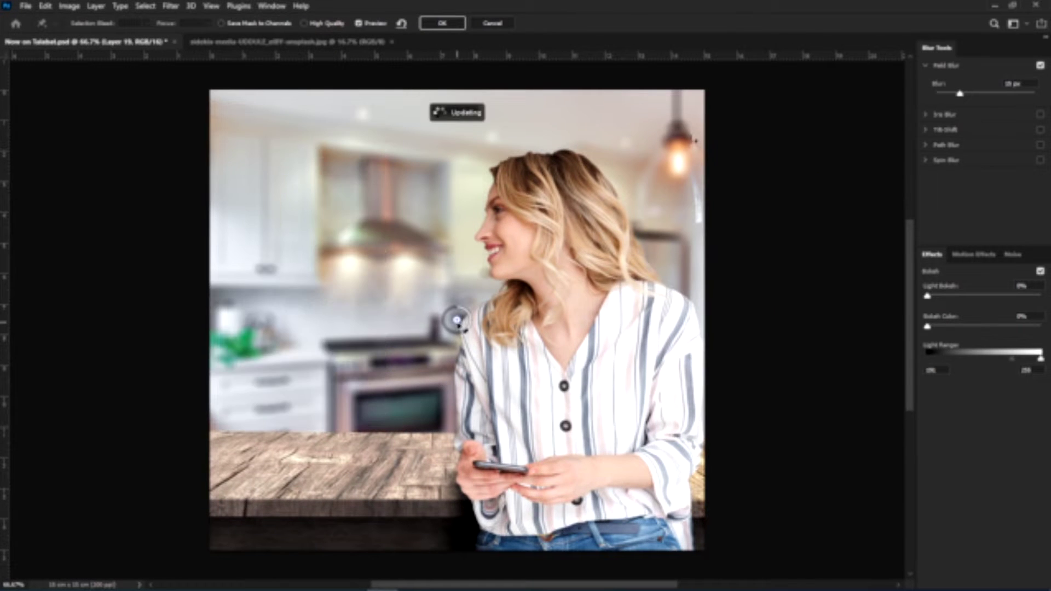
{"action": "left_click", "coordinate": [669, 157]}
{"action": "left_click", "coordinate": [253, 141]}
{"action": "left_click", "coordinate": [239, 408]}
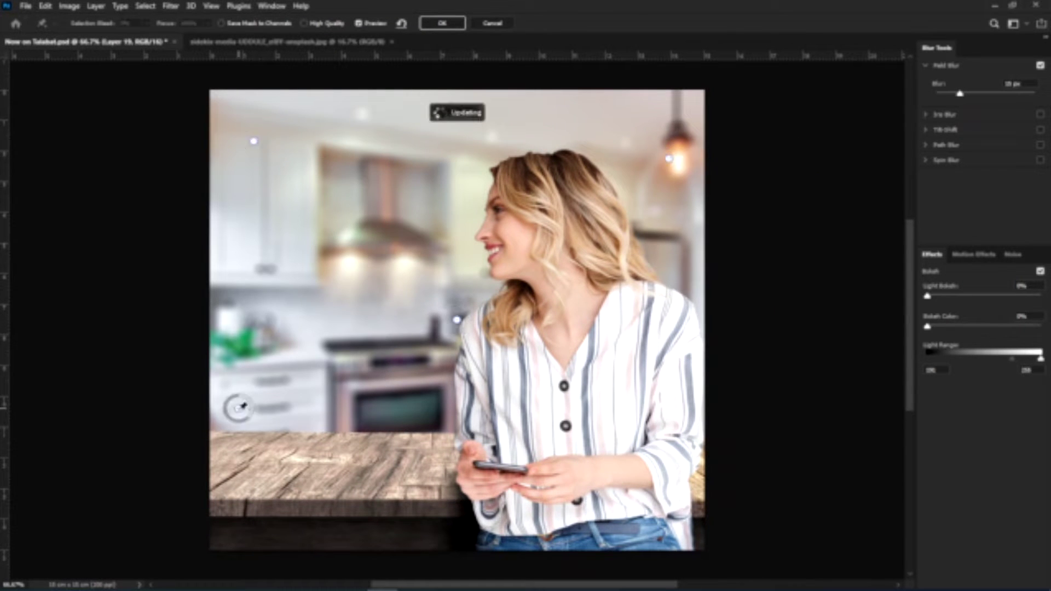
Move the middle blur pin down beside the oven and set the pendant lamp pin's blur to 10 px.
{"action": "left_click", "coordinate": [253, 141]}
{"action": "left_click_drag", "start_coordinate": [457, 319], "coordinate": [456, 398]}
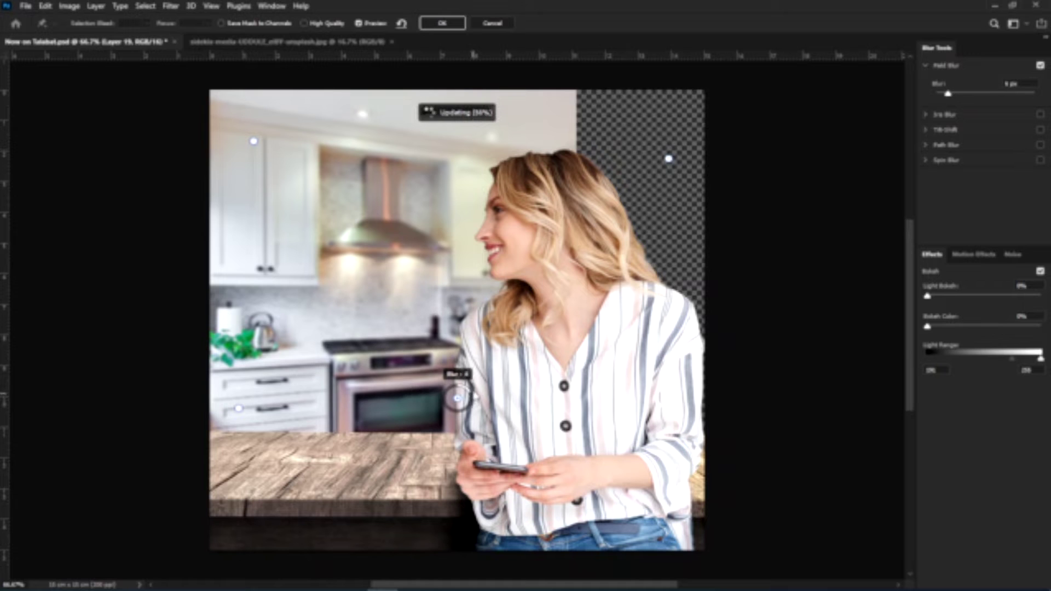
{"action": "left_click", "coordinate": [675, 168]}
{"action": "left_click_drag", "start_coordinate": [676, 169], "coordinate": [680, 167]}
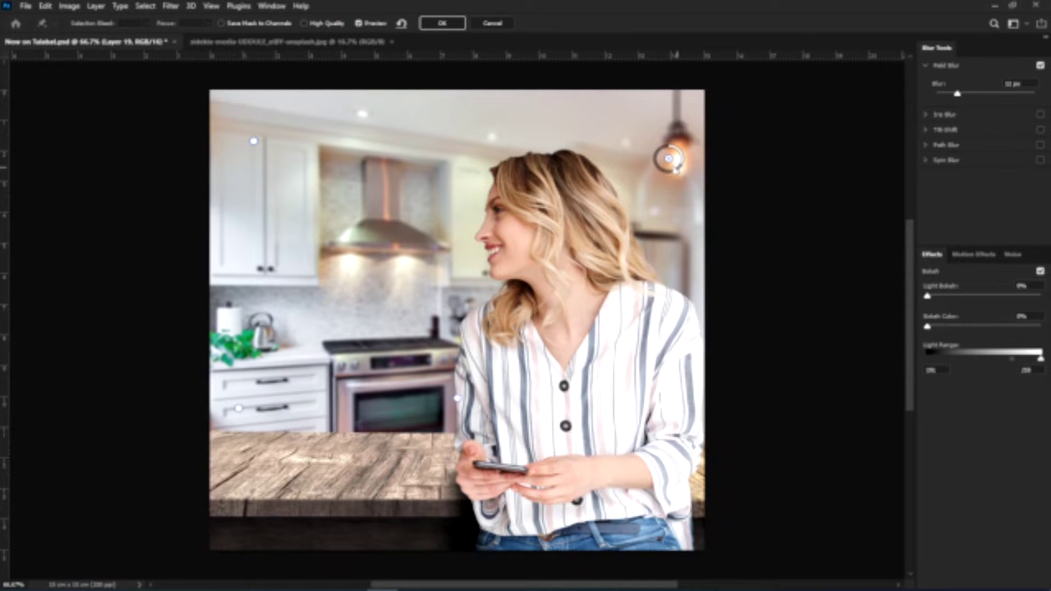
{"action": "left_click_drag", "start_coordinate": [682, 164], "coordinate": [683, 159]}
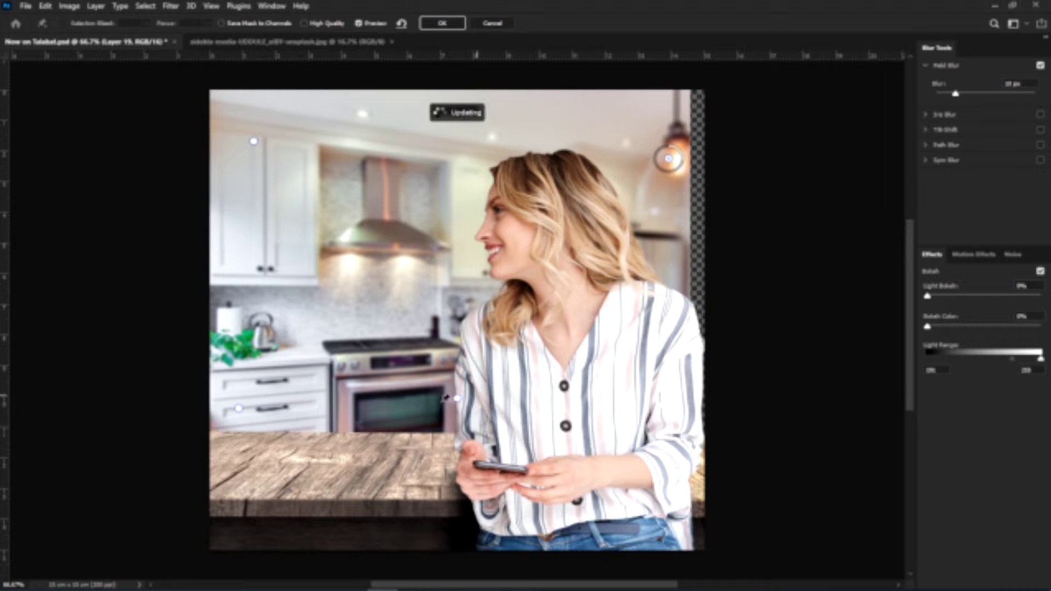
Move the middle blur pin up beside the woman's chin and apply the Field Blur.
{"action": "left_click_drag", "start_coordinate": [457, 398], "coordinate": [458, 378]}
{"action": "left_click_drag", "start_coordinate": [487, 279], "coordinate": [486, 289]}
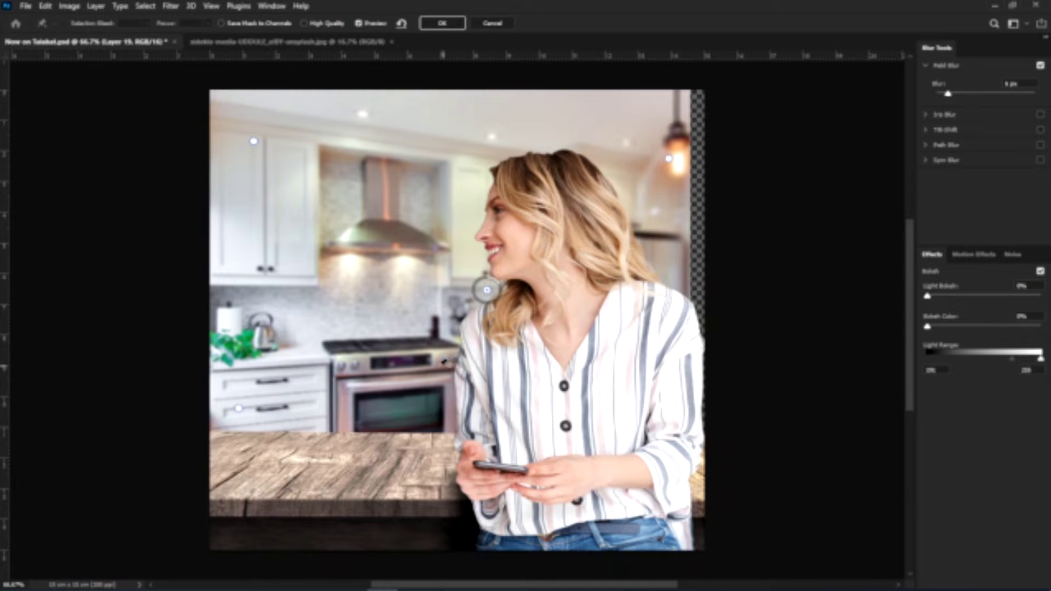
{"action": "left_click", "coordinate": [441, 23]}
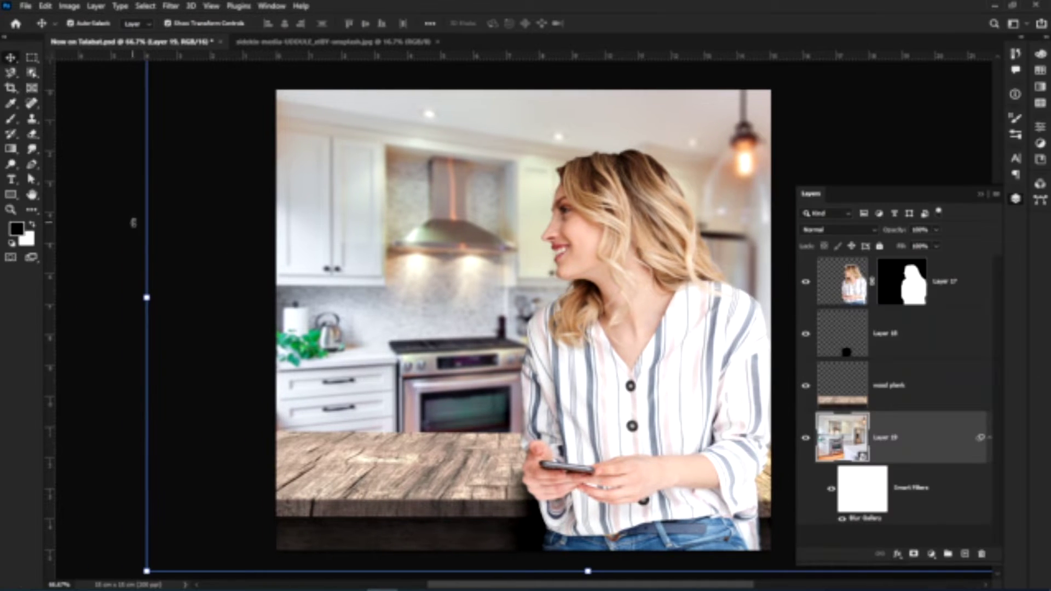
Free Transform the kitchen layer, distort its corners slightly inward at the upper edge, shift it left and apply.
{"action": "key", "text": "ctrl+t"}
{"action": "key", "text": "Return"}
{"action": "mouse_move", "coordinate": [146, 297]}
{"action": "left_mouse_down"}
{"action": "mouse_move", "coordinate": [188, 297]}
{"action": "mouse_move", "coordinate": [166, 297]}
{"action": "left_mouse_up"}
{"action": "key", "text": "ctrl+minus"}
{"action": "key", "text": "ctrl+minus"}
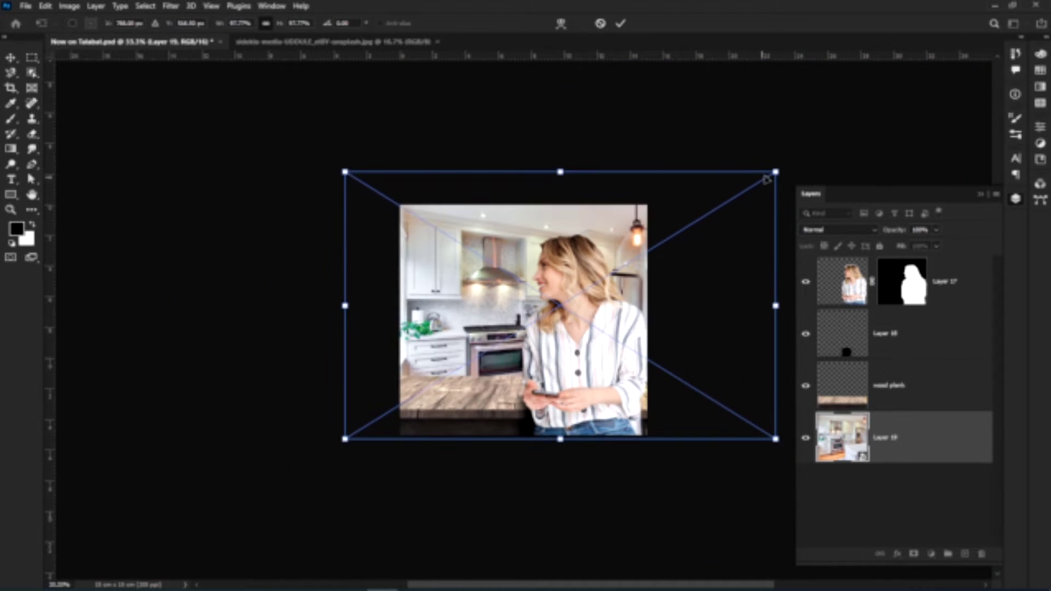
{"action": "left_click_drag", "start_coordinate": [359, 178], "coordinate": [364, 181]}
{"action": "mouse_move", "coordinate": [775, 172]}
{"action": "left_mouse_down"}
{"action": "mouse_move", "coordinate": [760, 189]}
{"action": "mouse_move", "coordinate": [766, 176]}
{"action": "left_mouse_up"}
{"action": "left_click_drag", "start_coordinate": [776, 439], "coordinate": [773, 442]}
{"action": "left_click_drag", "start_coordinate": [344, 440], "coordinate": [345, 443]}
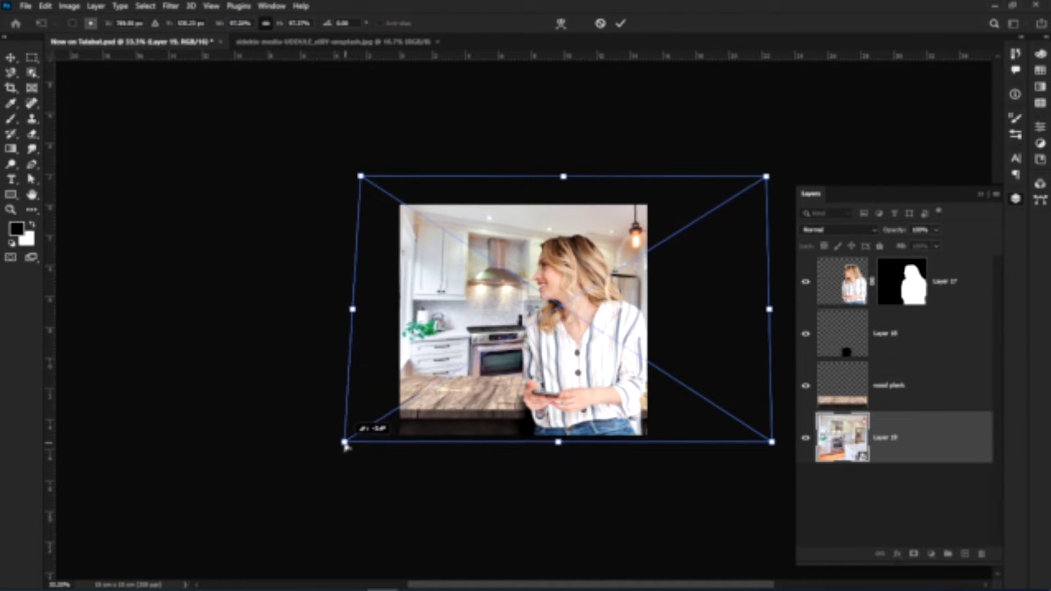
{"action": "left_click_drag", "start_coordinate": [491, 352], "coordinate": [481, 351]}
{"action": "key", "text": "Return"}
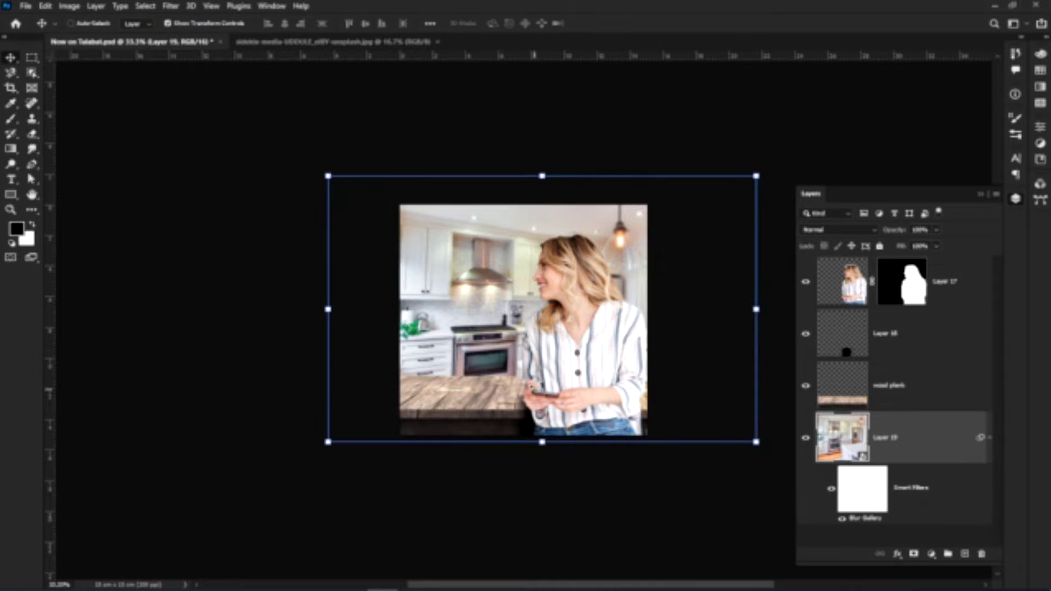
Stretch the dark shadow on Layer 18 upward beside the woman's waist and apply the transform.
{"action": "scroll", "coordinate": [554, 368], "scroll_direction": "up", "scroll_amount": 1}
{"action": "left_click", "coordinate": [869, 355]}
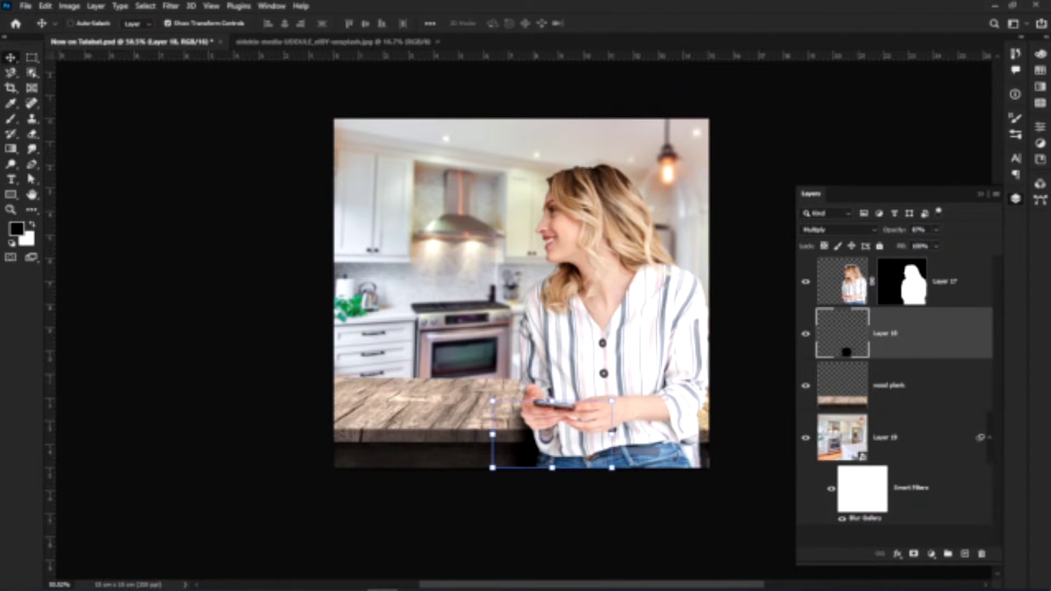
{"action": "key", "text": "ctrl+t"}
{"action": "left_click_drag", "start_coordinate": [552, 401], "coordinate": [489, 378]}
{"action": "key", "text": "Return"}
{"action": "key", "text": "Return"}
Deselect the layers and save the Now on Talabat document.
{"action": "left_click", "coordinate": [459, 493]}
{"action": "left_click_drag", "start_coordinate": [457, 441], "coordinate": [515, 444]}
{"action": "left_click_drag", "start_coordinate": [516, 444], "coordinate": [460, 506]}
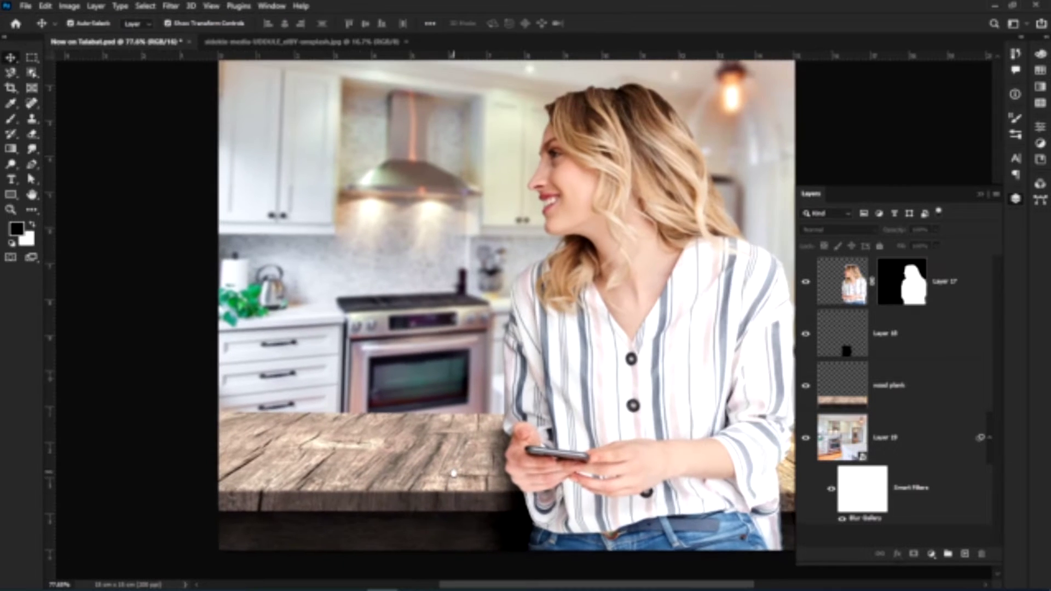
{"action": "key", "text": "ctrl+minus"}
{"action": "scroll", "coordinate": [461, 507], "scroll_direction": "up", "scroll_amount": 2}
{"action": "key", "text": "ctrl+s"}
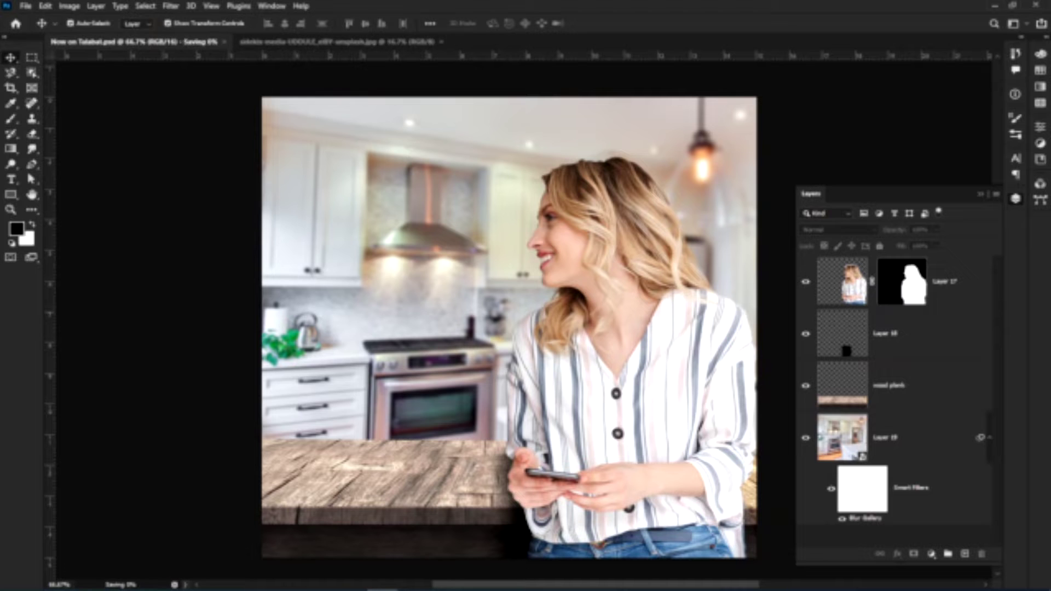
Bring the green dial-pad phone mockup into the kitchen composite and select the whole phone.
{"action": "key", "text": "alt+Tab"}
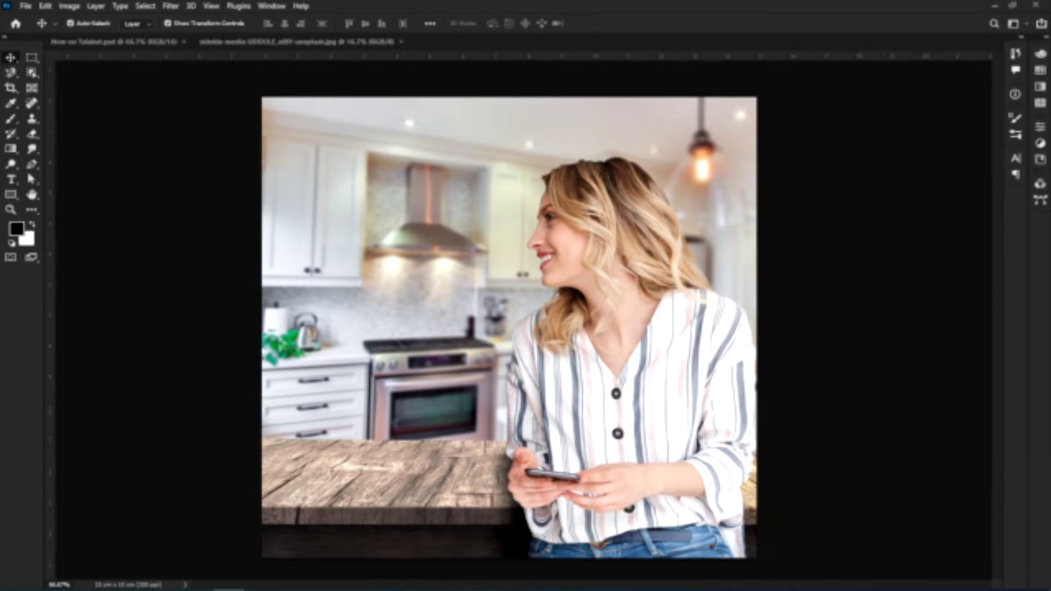
{"action": "left_click_drag", "start_coordinate": [512, 327], "coordinate": [406, 287]}
{"action": "left_click", "coordinate": [496, 234]}
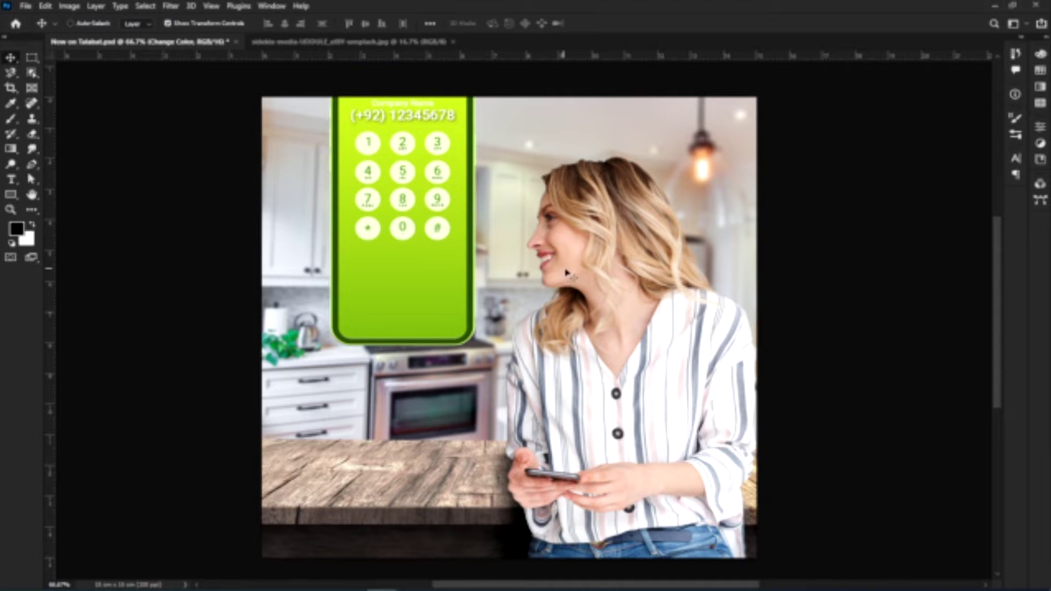
{"action": "left_click", "coordinate": [402, 234]}
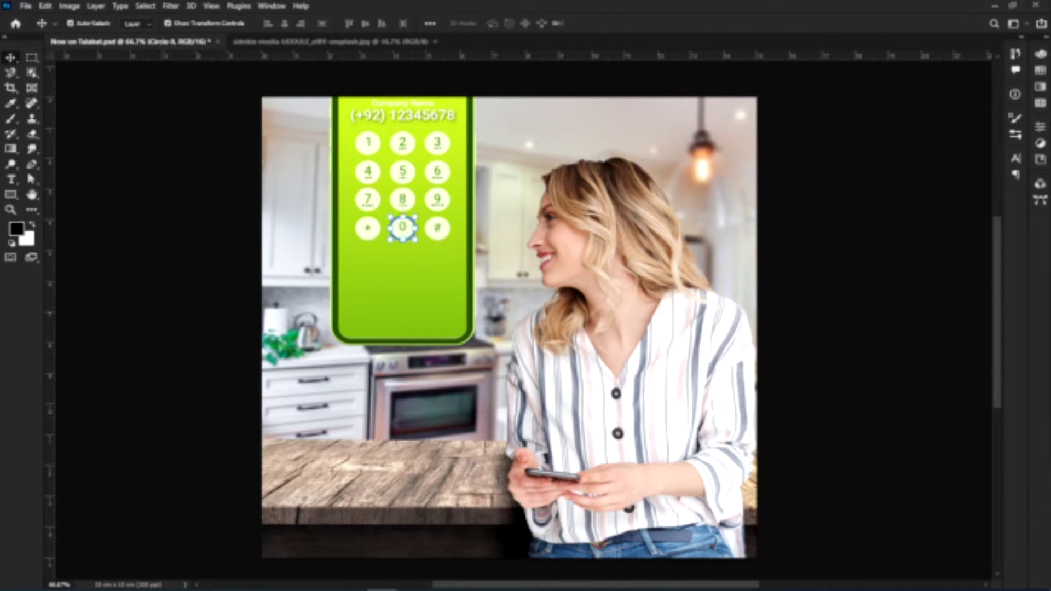
{"action": "left_click", "coordinate": [403, 282]}
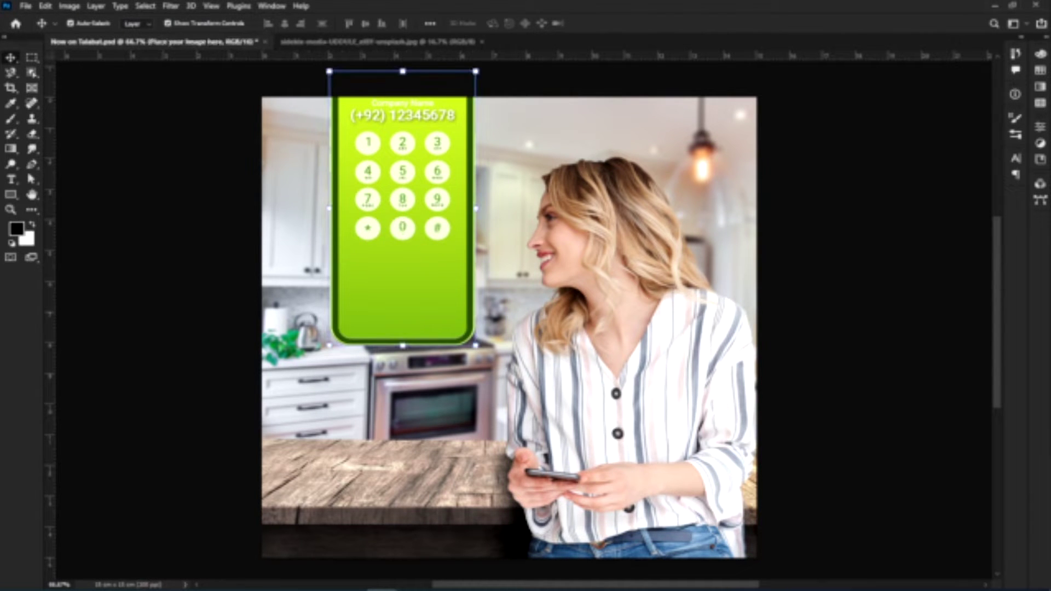
Move the green phone down onto the wooden tabletop and scale it to about 81%.
{"action": "key", "text": "ctrl+t"}
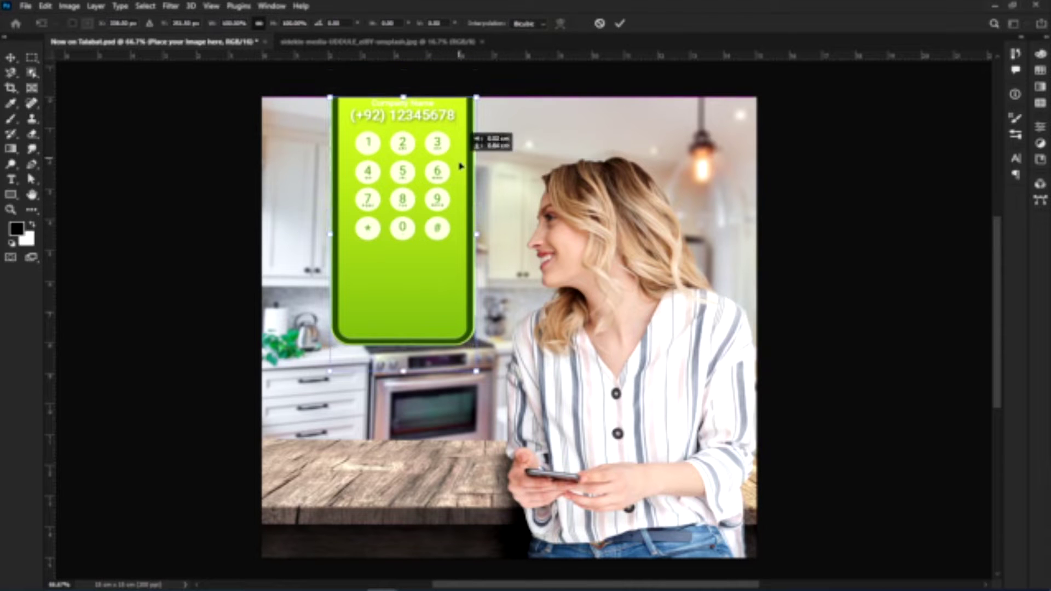
{"action": "left_click_drag", "start_coordinate": [463, 147], "coordinate": [453, 265]}
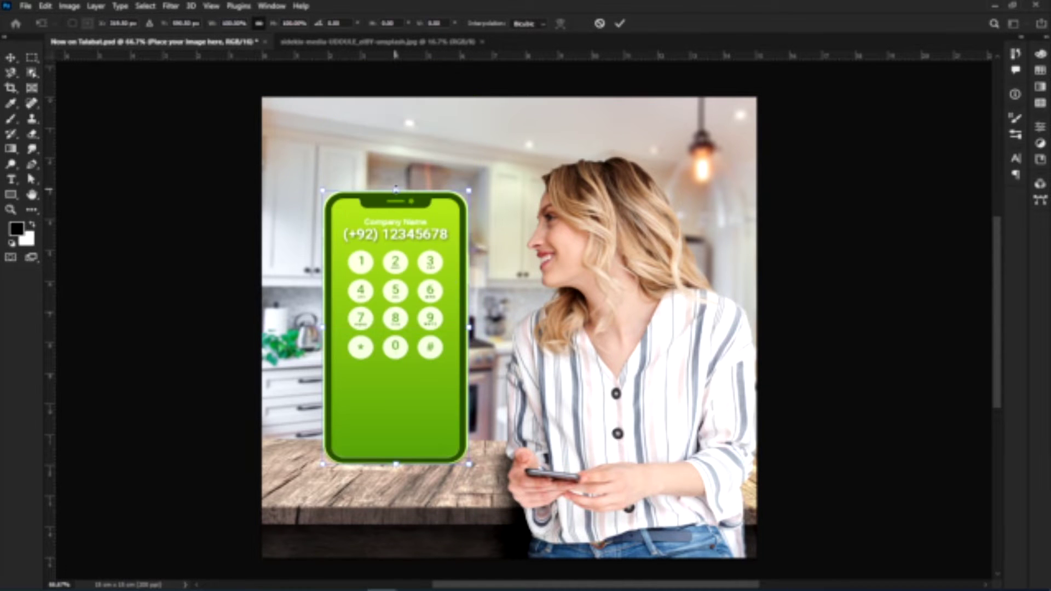
{"action": "left_click_drag", "start_coordinate": [395, 189], "coordinate": [408, 271]}
{"action": "right_click", "coordinate": [407, 271]}
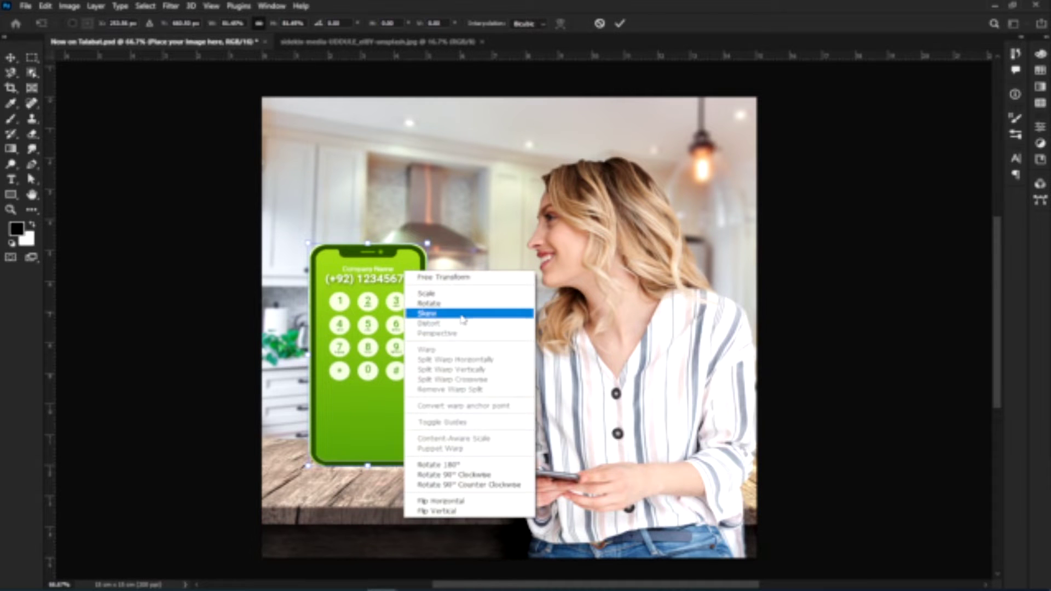
{"action": "left_click", "coordinate": [401, 238]}
{"action": "key", "text": "Return"}
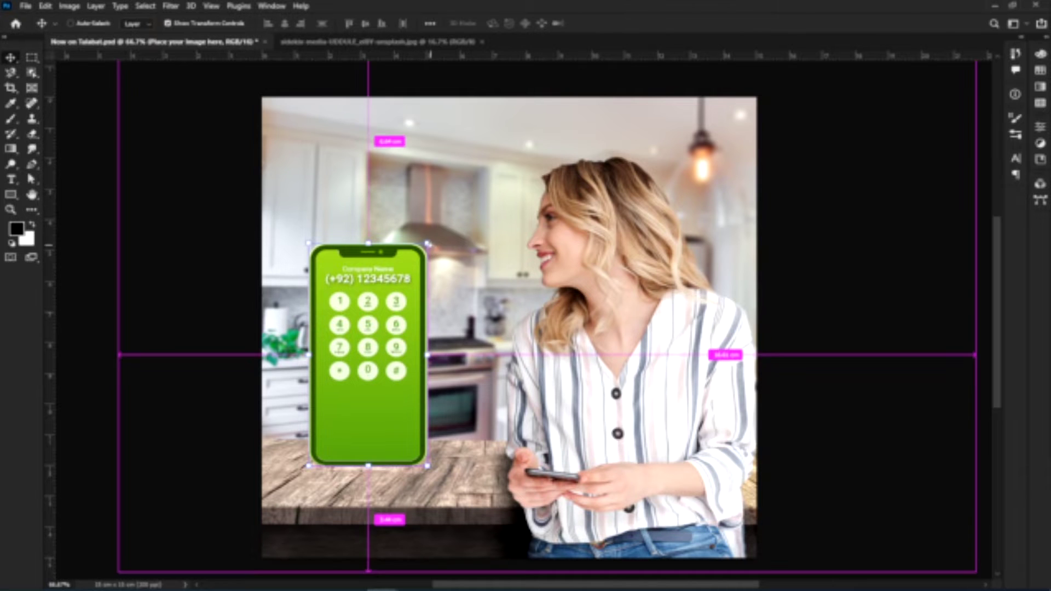
Free Transform the phone, shift it slightly right and pull the right corners of its transform box inward.
{"action": "key", "text": "ctrl+t"}
{"action": "left_click_drag", "start_coordinate": [422, 249], "coordinate": [435, 249]}
{"action": "key", "text": "ctrl+z"}
{"action": "left_click_drag", "start_coordinate": [310, 236], "coordinate": [333, 236]}
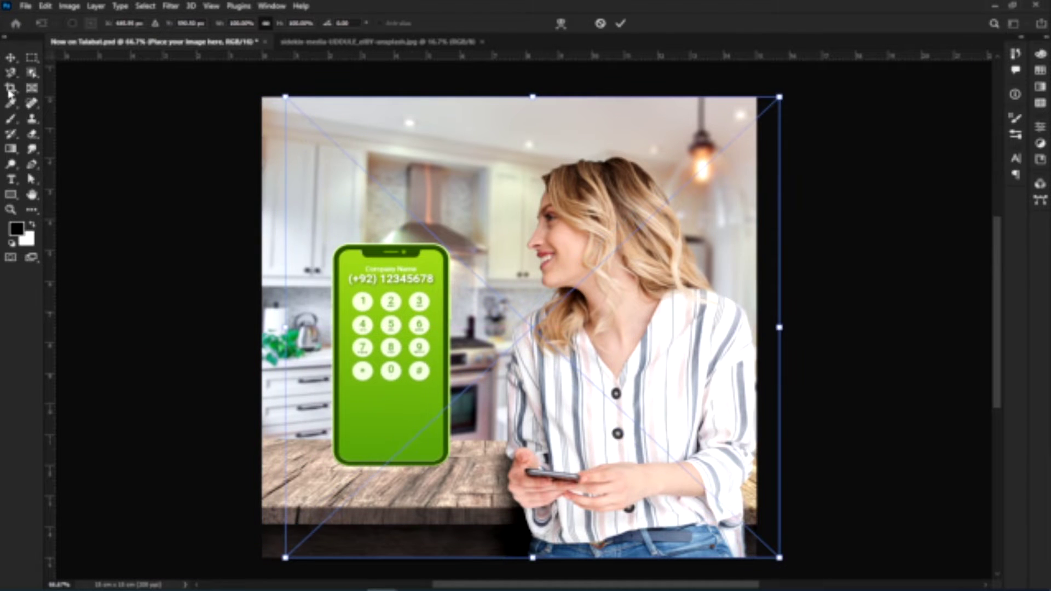
{"action": "left_click_drag", "start_coordinate": [780, 98], "coordinate": [708, 117]}
{"action": "left_click_drag", "start_coordinate": [779, 558], "coordinate": [724, 503]}
Distort the phone further, narrowing its right side and moving both left corners to give it perspective.
{"action": "right_click", "coordinate": [630, 409]}
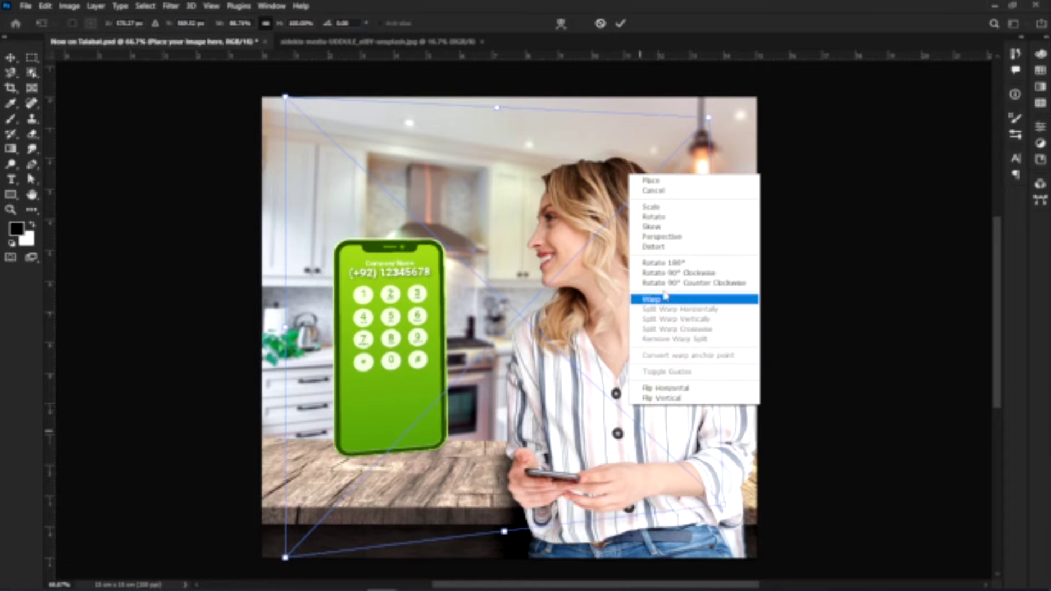
{"action": "left_click", "coordinate": [666, 246]}
{"action": "left_click_drag", "start_coordinate": [708, 117], "coordinate": [690, 141]}
{"action": "left_click_drag", "start_coordinate": [724, 504], "coordinate": [682, 490]}
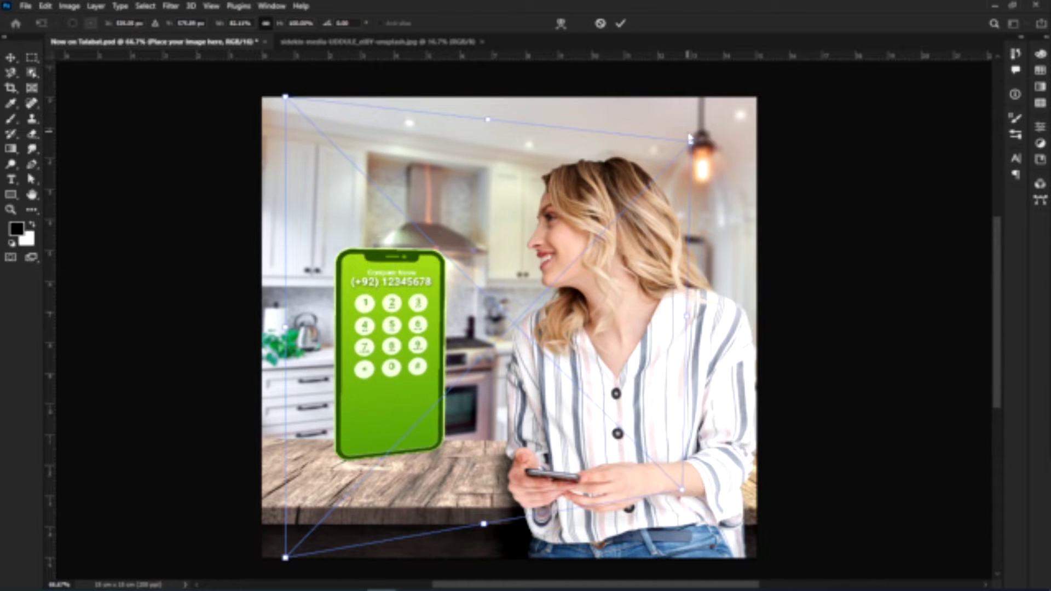
{"action": "left_click_drag", "start_coordinate": [691, 142], "coordinate": [656, 150]}
{"action": "left_click_drag", "start_coordinate": [285, 558], "coordinate": [303, 563]}
{"action": "left_click_drag", "start_coordinate": [286, 97], "coordinate": [285, 125]}
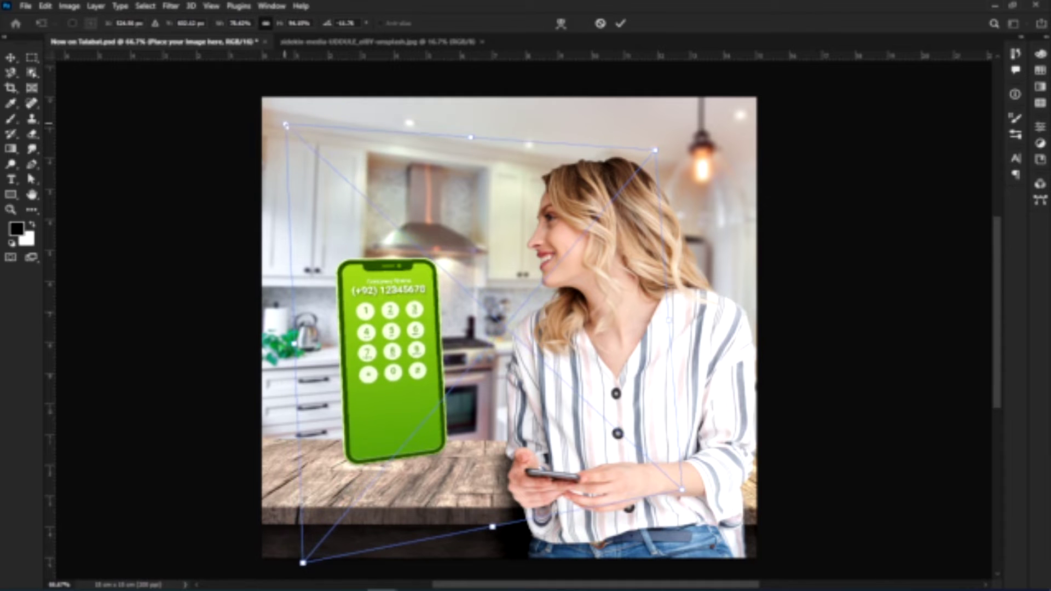
Refine the phone's distortion so it leans left, shift it left above the tabletop and apply the transform.
{"action": "left_click_drag", "start_coordinate": [457, 253], "coordinate": [439, 261]}
{"action": "left_click_drag", "start_coordinate": [650, 329], "coordinate": [632, 330]}
{"action": "left_click_drag", "start_coordinate": [617, 158], "coordinate": [577, 197]}
{"action": "left_click_drag", "start_coordinate": [267, 133], "coordinate": [237, 162]}
{"action": "key", "text": "Return"}
Add a new layer above the woman's layer and ungroup the phone's Group 1.
{"action": "scroll", "coordinate": [383, 329], "scroll_direction": "up", "scroll_amount": 1}
{"action": "scroll", "coordinate": [450, 336], "scroll_direction": "up", "scroll_amount": 3}
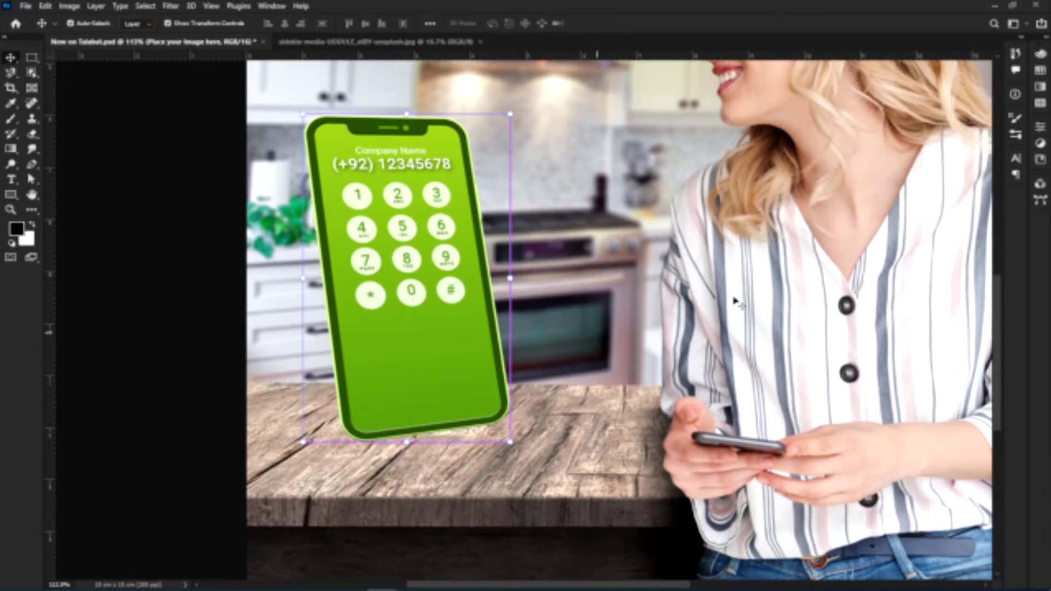
{"action": "key", "text": "F7"}
{"action": "left_click_drag", "start_coordinate": [729, 111], "coordinate": [886, 185]}
{"action": "left_click", "coordinate": [971, 343]}
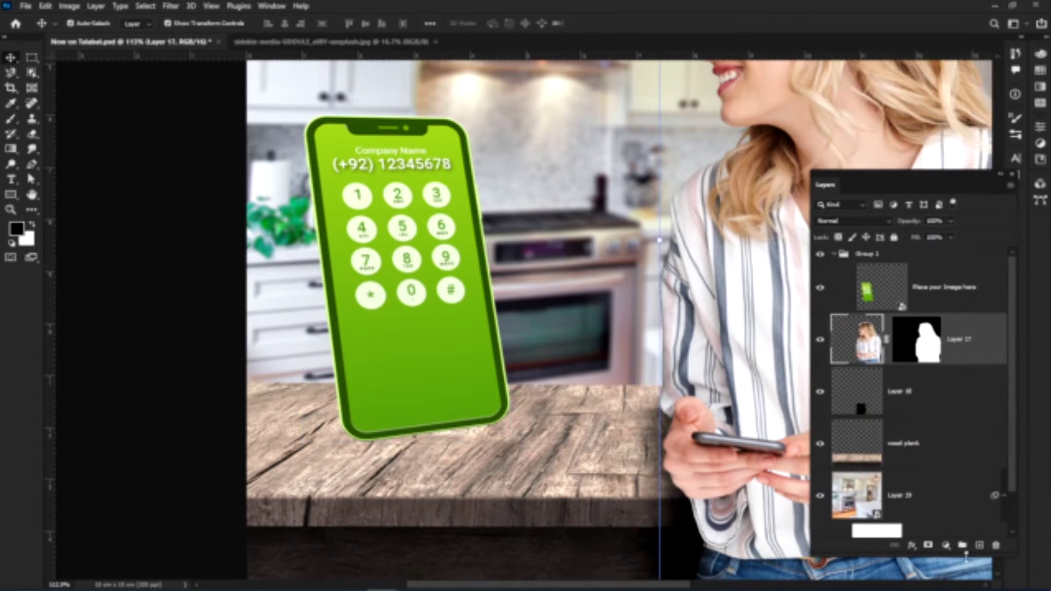
{"action": "left_click", "coordinate": [981, 545]}
{"action": "left_click", "coordinate": [865, 256]}
{"action": "key", "text": "ctrl+shift+g"}
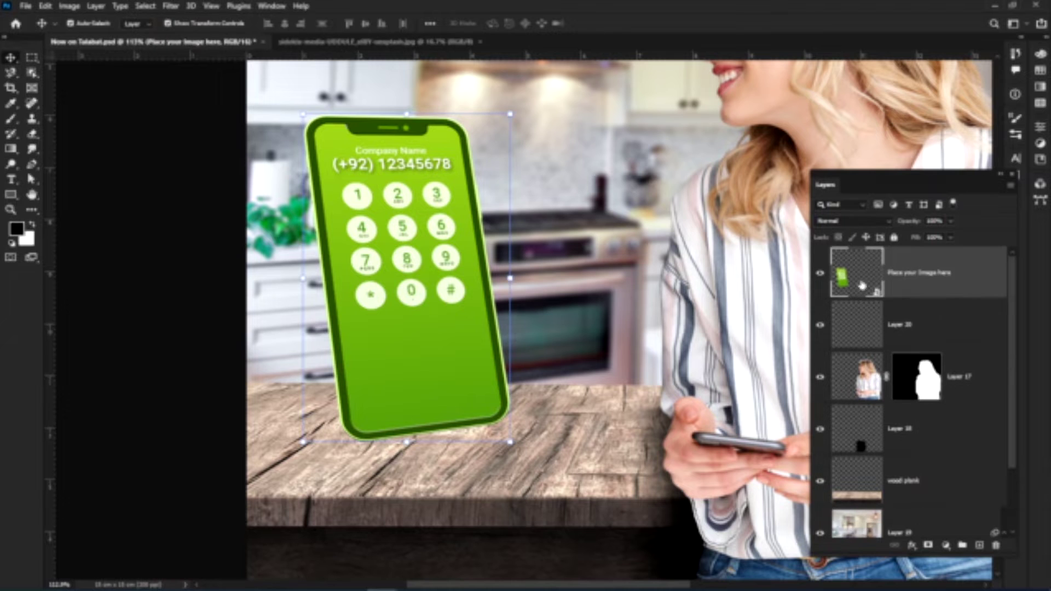
Delete the empty Layer 20 and create a fresh layer directly below the phone layer.
{"action": "left_click", "coordinate": [870, 322]}
{"action": "key", "text": "Delete"}
{"action": "left_click", "coordinate": [979, 546]}
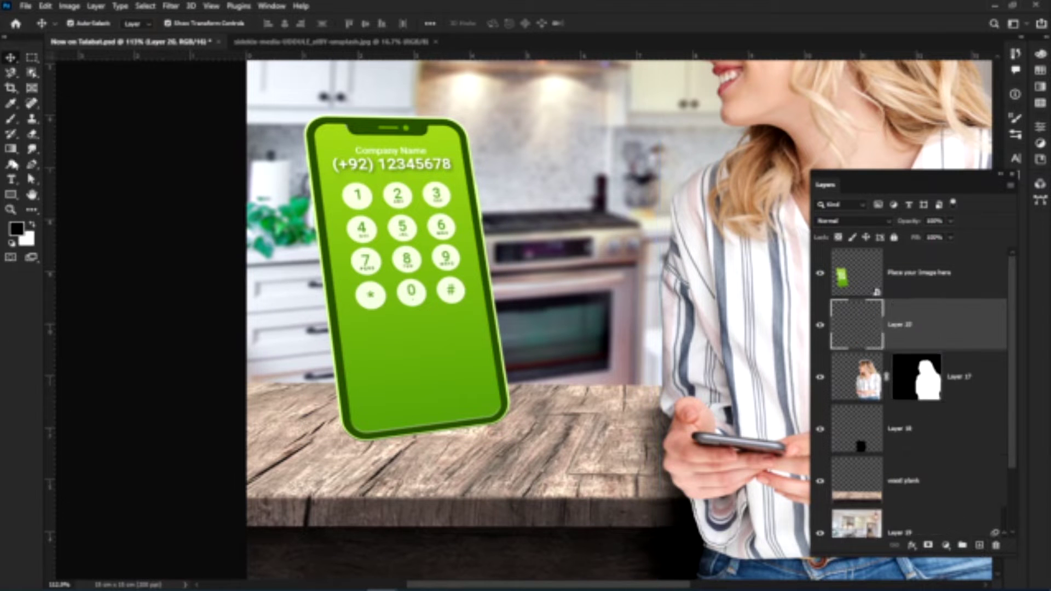
Rotate the flattened Soft Round brush tip to 11° and paint a black shadow along the phone's lower edge.
{"action": "left_click", "coordinate": [14, 119]}
{"action": "right_click", "coordinate": [501, 453]}
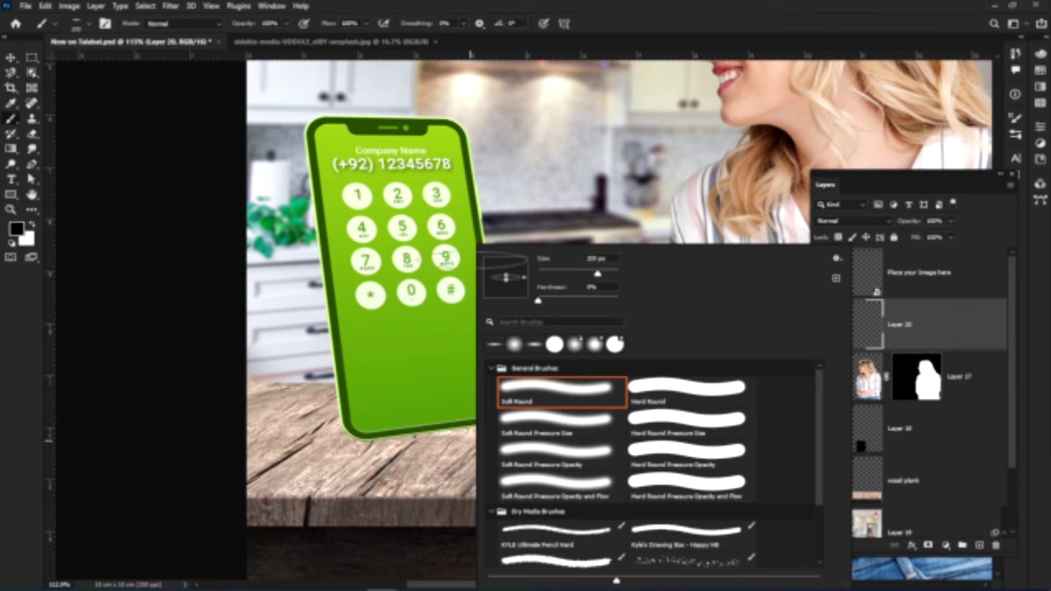
{"action": "right_click", "coordinate": [403, 404]}
{"action": "right_click", "coordinate": [196, 292]}
{"action": "left_click", "coordinate": [90, 25]}
{"action": "left_click", "coordinate": [89, 25]}
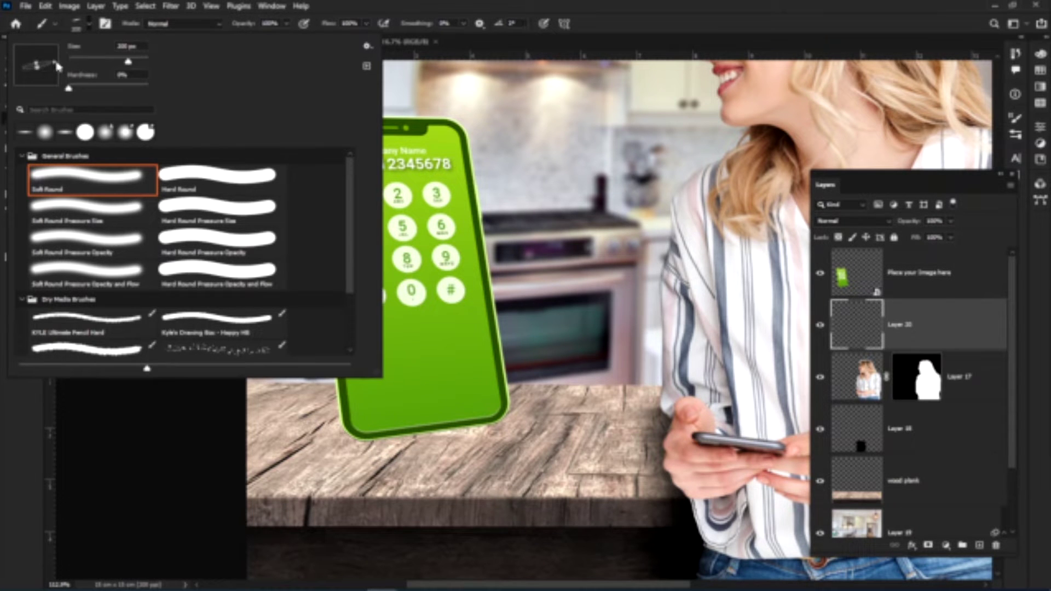
{"action": "left_click", "coordinate": [432, 429]}
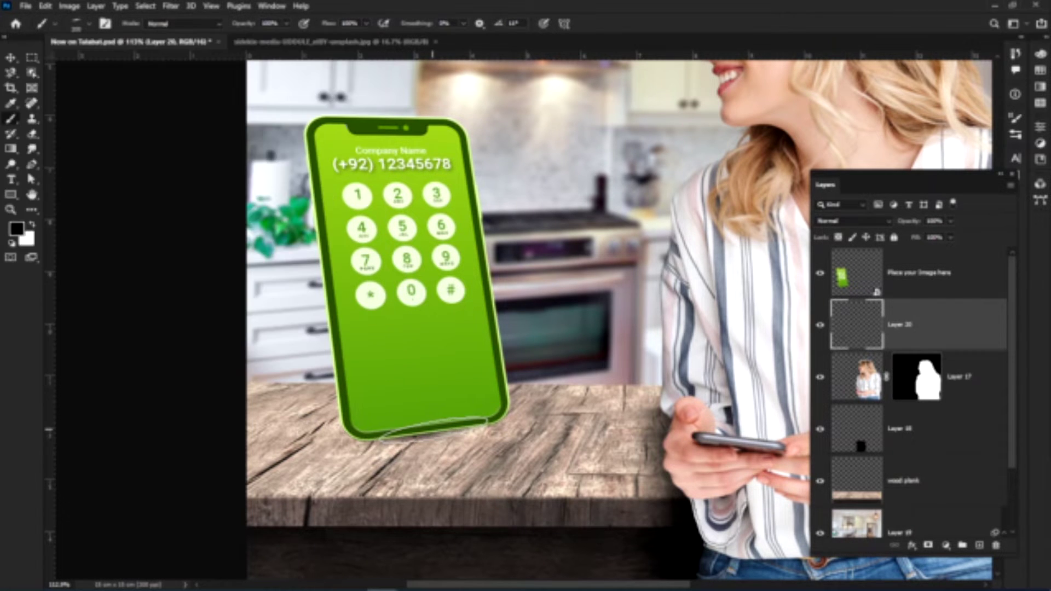
{"action": "mouse_move", "coordinate": [432, 428]}
{"action": "left_mouse_down"}
{"action": "mouse_move", "coordinate": [482, 430]}
{"action": "mouse_move", "coordinate": [372, 440]}
{"action": "left_mouse_up"}
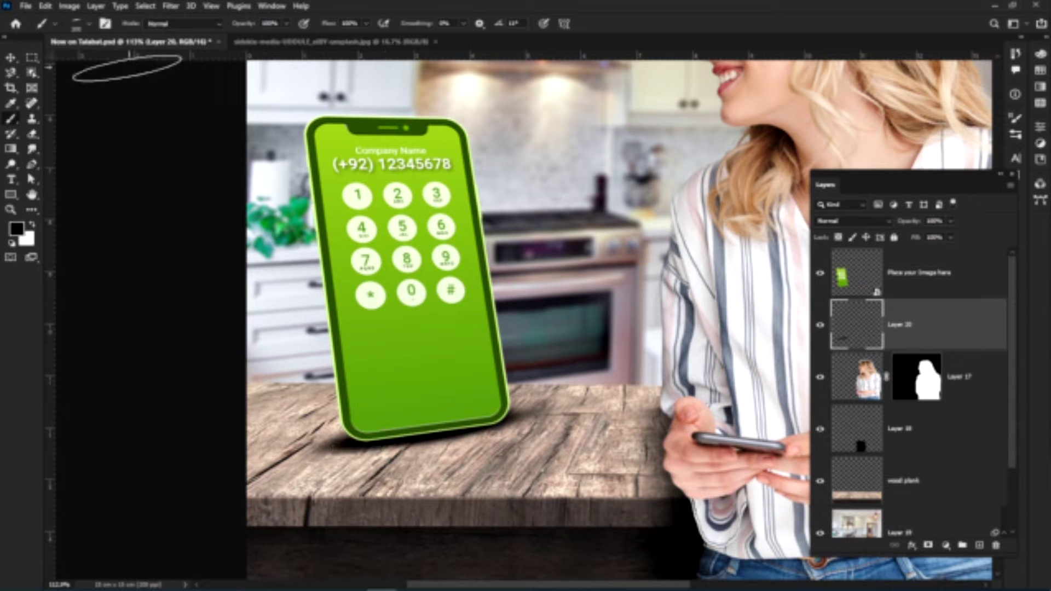
Free Transform the painted shadow, distorting and enlarging it and shifting it right beneath the phone, and apply.
{"action": "left_click", "coordinate": [25, 6]}
{"action": "left_click", "coordinate": [77, 262]}
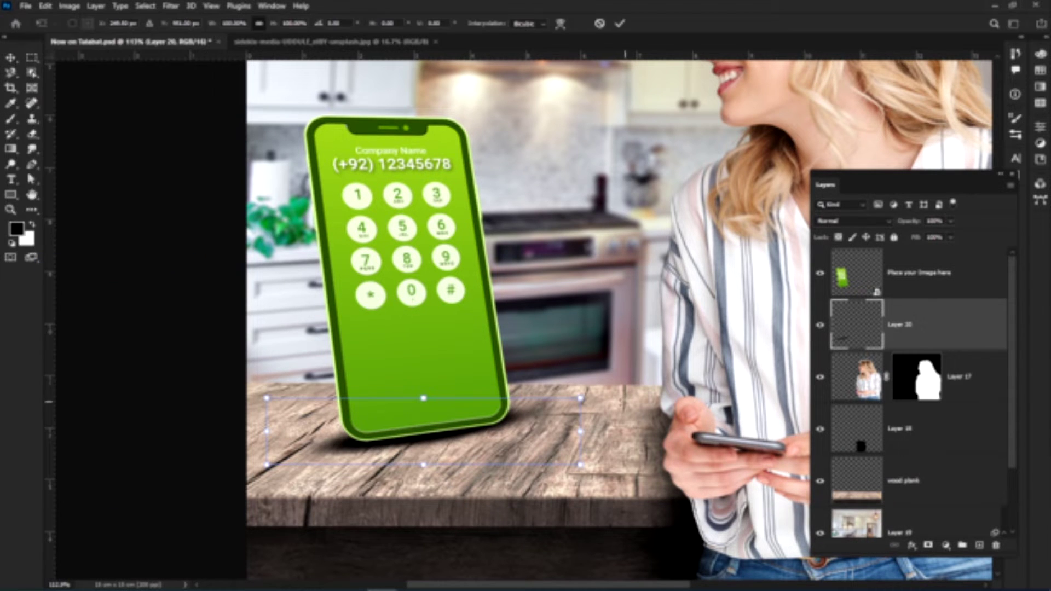
{"action": "left_click_drag", "start_coordinate": [504, 478], "coordinate": [503, 480]}
{"action": "left_click_drag", "start_coordinate": [580, 466], "coordinate": [576, 464]}
{"action": "left_click_drag", "start_coordinate": [424, 398], "coordinate": [424, 420]}
{"action": "left_click_drag", "start_coordinate": [449, 441], "coordinate": [439, 427]}
{"action": "left_click_drag", "start_coordinate": [255, 451], "coordinate": [239, 462]}
{"action": "left_click_drag", "start_coordinate": [571, 404], "coordinate": [567, 403]}
{"action": "left_click_drag", "start_coordinate": [436, 444], "coordinate": [728, 353]}
{"action": "left_click", "coordinate": [539, 444]}
{"action": "key", "text": "Return"}
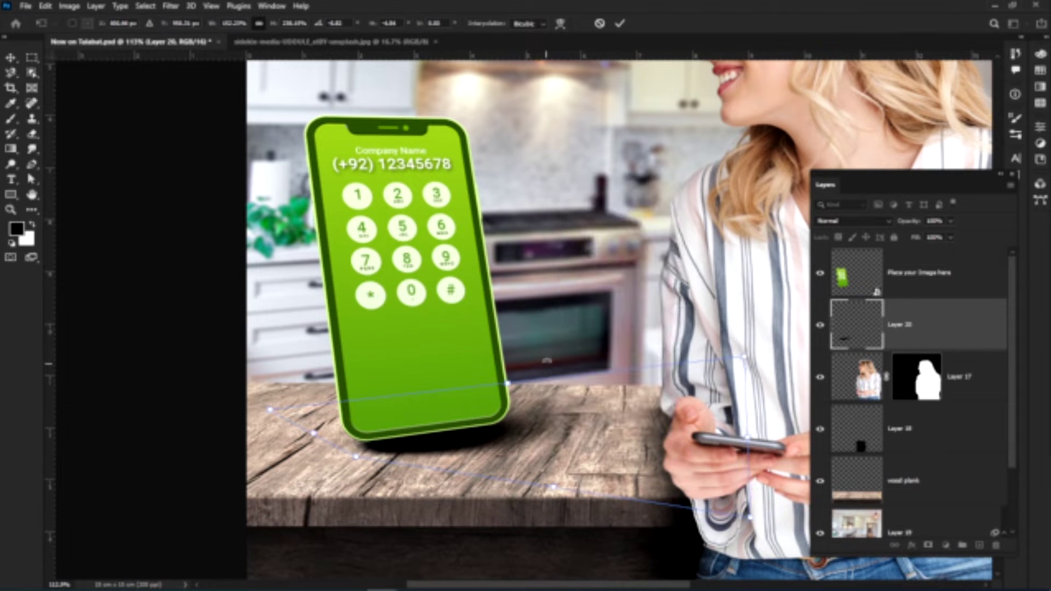
Start a Warp on the shadow and bend its left side to follow the phone's lower edge.
{"action": "right_click", "coordinate": [539, 447]}
{"action": "right_click", "coordinate": [546, 405]}
{"action": "left_click", "coordinate": [549, 363]}
{"action": "right_click", "coordinate": [549, 362]}
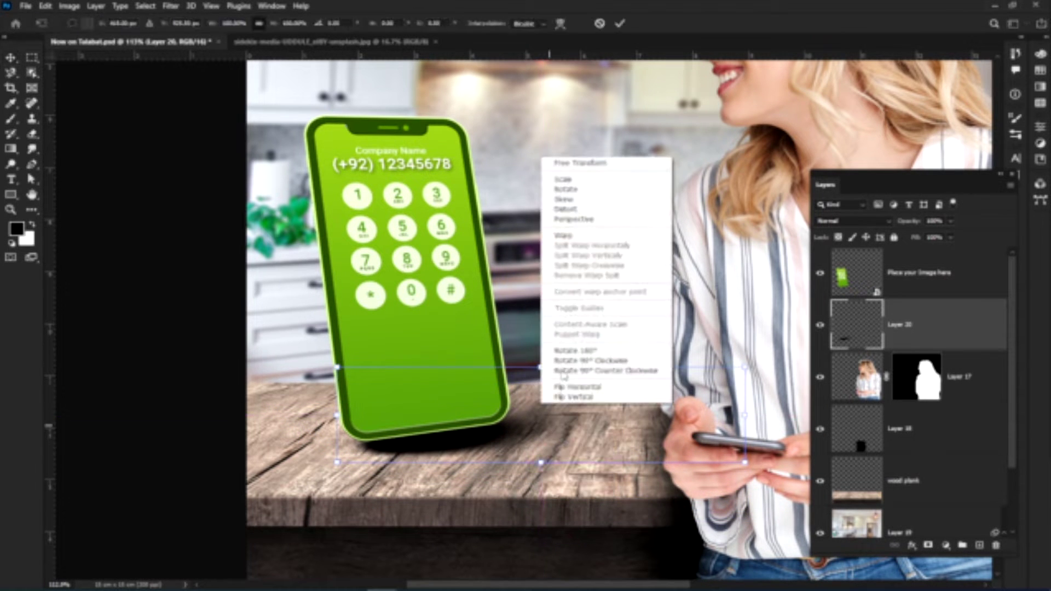
{"action": "left_click", "coordinate": [556, 238]}
{"action": "left_click_drag", "start_coordinate": [339, 425], "coordinate": [321, 411]}
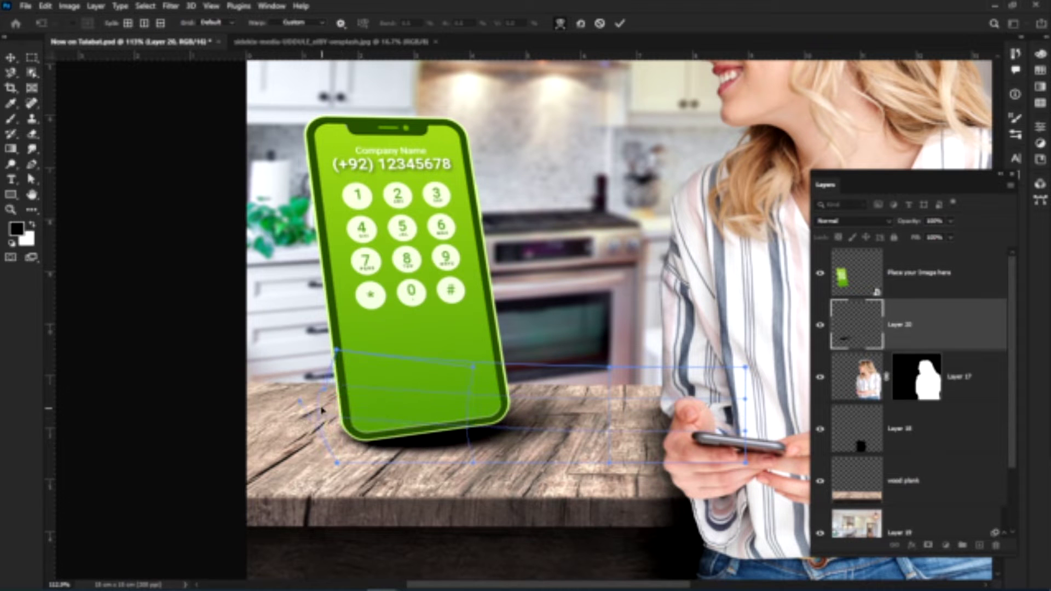
{"action": "left_click_drag", "start_coordinate": [337, 463], "coordinate": [336, 451]}
{"action": "left_click_drag", "start_coordinate": [517, 441], "coordinate": [498, 453]}
{"action": "left_click_drag", "start_coordinate": [337, 451], "coordinate": [342, 465]}
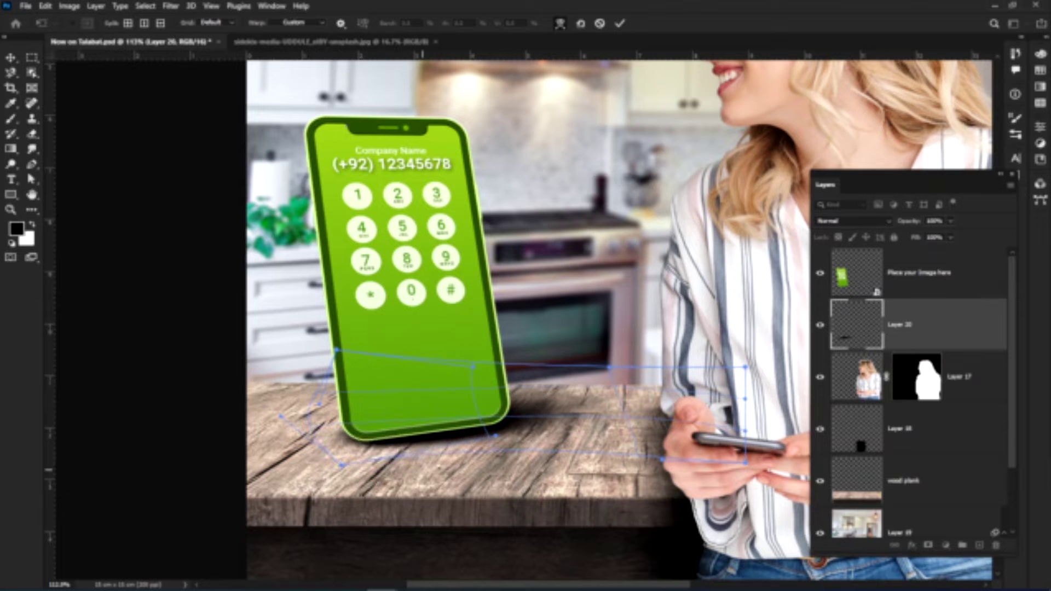
Warp the shadow outward beyond the phone's right corner, apply it, and set the layer's blend mode to Multiply.
{"action": "left_click_drag", "start_coordinate": [493, 468], "coordinate": [468, 442]}
{"action": "left_click_drag", "start_coordinate": [541, 393], "coordinate": [579, 434]}
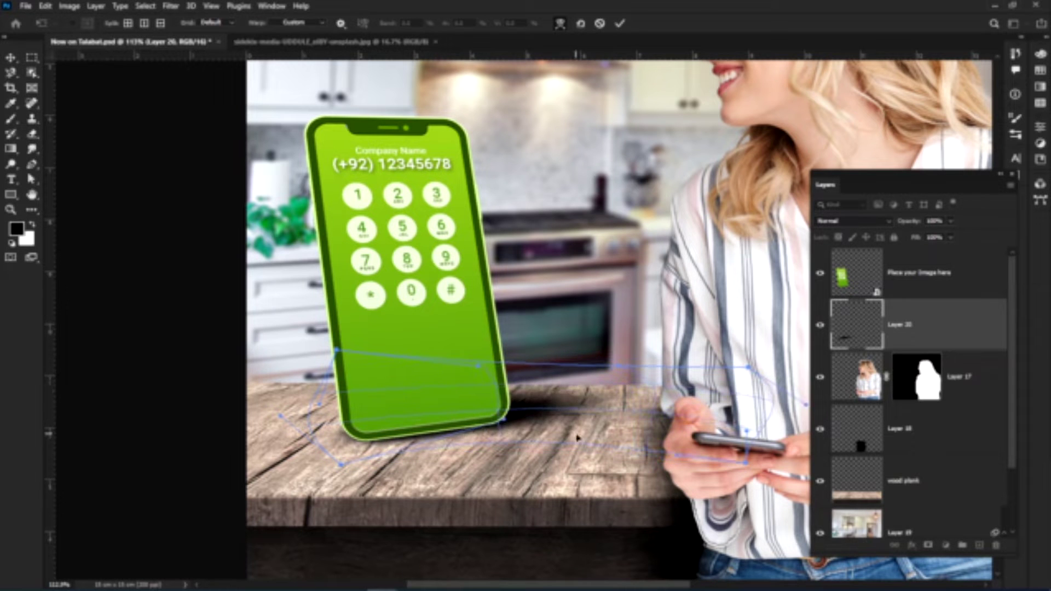
{"action": "left_click_drag", "start_coordinate": [331, 450], "coordinate": [327, 454]}
{"action": "left_click_drag", "start_coordinate": [474, 440], "coordinate": [487, 436]}
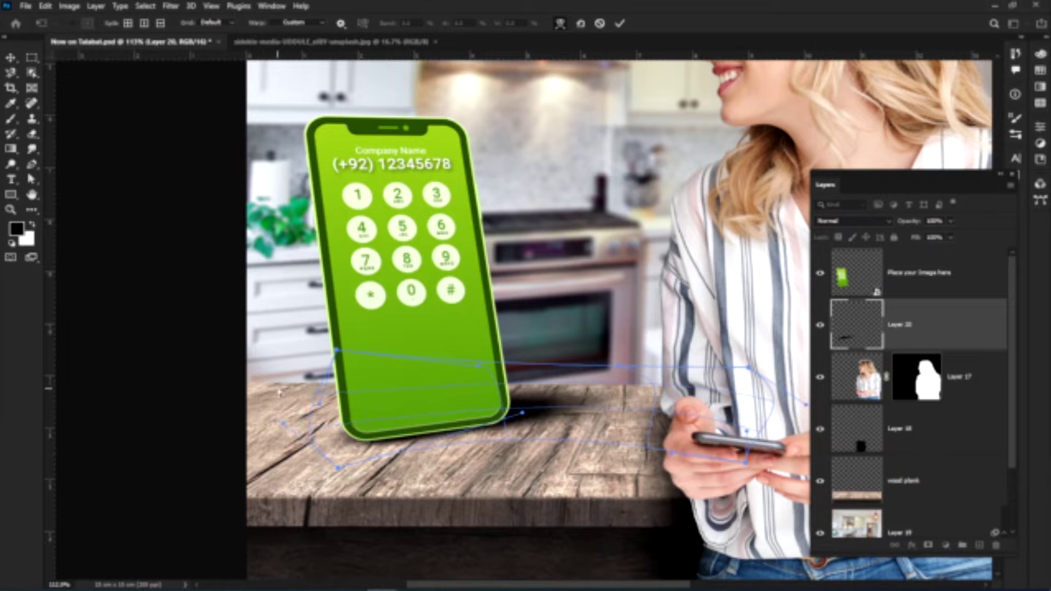
{"action": "key", "text": "Return"}
{"action": "left_click", "coordinate": [872, 222]}
{"action": "left_click", "coordinate": [844, 266]}
Create a new layer above the existing shadow and paint a black contact shadow along the phone's lower edge.
{"action": "scroll", "coordinate": [465, 424], "scroll_direction": "up", "scroll_amount": 4}
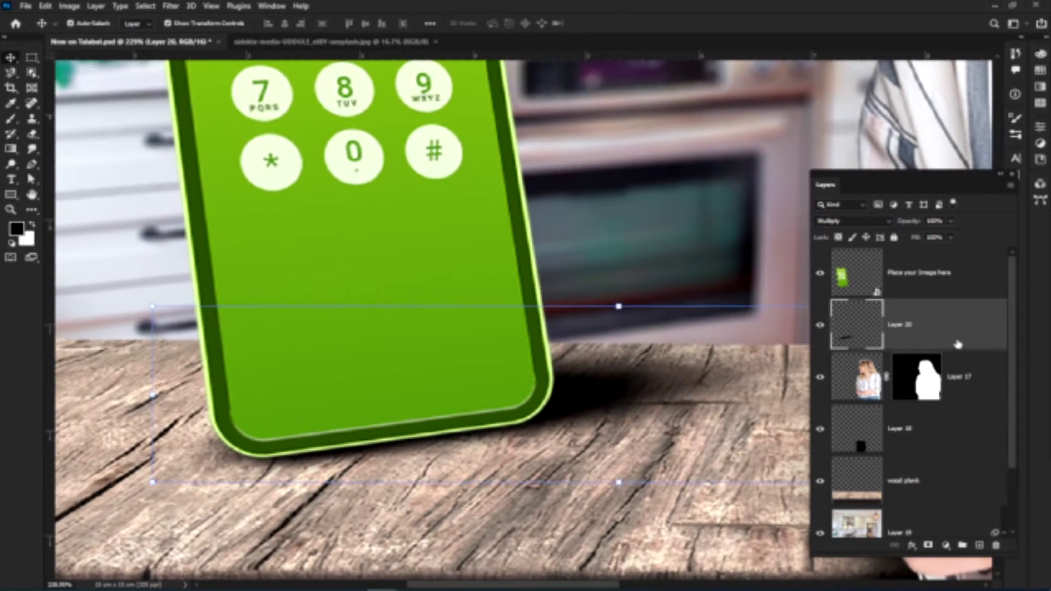
{"action": "left_click", "coordinate": [980, 546]}
{"action": "left_click_drag", "start_coordinate": [316, 480], "coordinate": [371, 485]}
{"action": "key", "text": "b"}
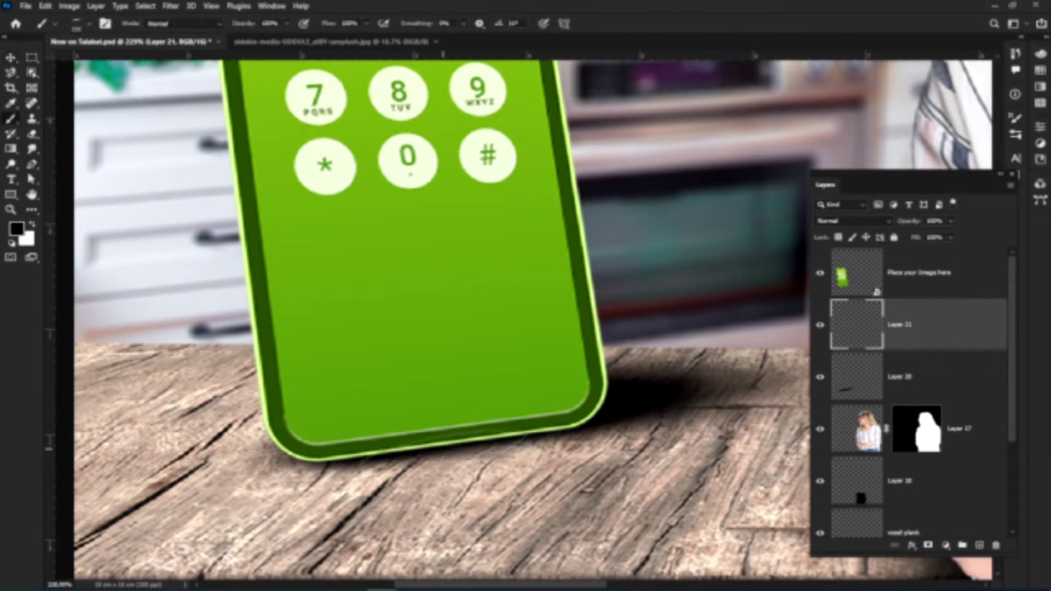
{"action": "left_click_drag", "start_coordinate": [401, 453], "coordinate": [333, 460]}
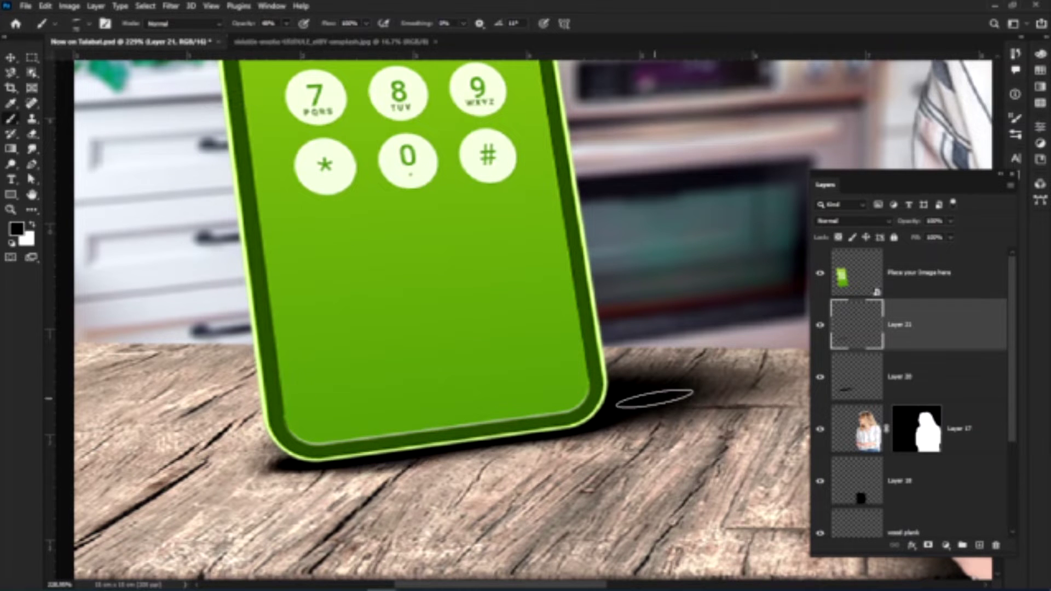
Paint a broader soft black shadow over the tabletop below the phone and beyond its right corner.
{"action": "mouse_move", "coordinate": [633, 403]}
{"action": "left_mouse_down"}
{"action": "mouse_move", "coordinate": [608, 459]}
{"action": "mouse_move", "coordinate": [660, 512]}
{"action": "left_mouse_up"}
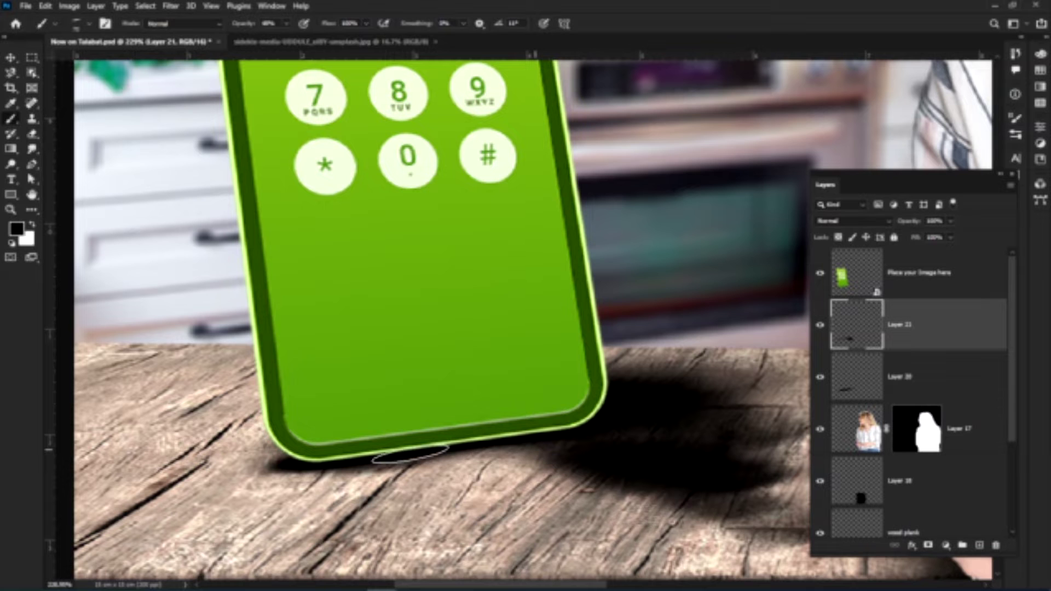
{"action": "mouse_move", "coordinate": [409, 454]}
{"action": "left_mouse_down"}
{"action": "mouse_move", "coordinate": [355, 480]}
{"action": "mouse_move", "coordinate": [543, 564]}
{"action": "mouse_move", "coordinate": [654, 540]}
{"action": "mouse_move", "coordinate": [348, 443]}
{"action": "mouse_move", "coordinate": [317, 498]}
{"action": "mouse_move", "coordinate": [706, 529]}
{"action": "mouse_move", "coordinate": [755, 480]}
{"action": "mouse_move", "coordinate": [505, 458]}
{"action": "left_mouse_up"}
{"action": "mouse_move", "coordinate": [291, 482]}
{"action": "left_mouse_down"}
{"action": "mouse_move", "coordinate": [751, 505]}
{"action": "mouse_move", "coordinate": [752, 397]}
{"action": "left_mouse_up"}
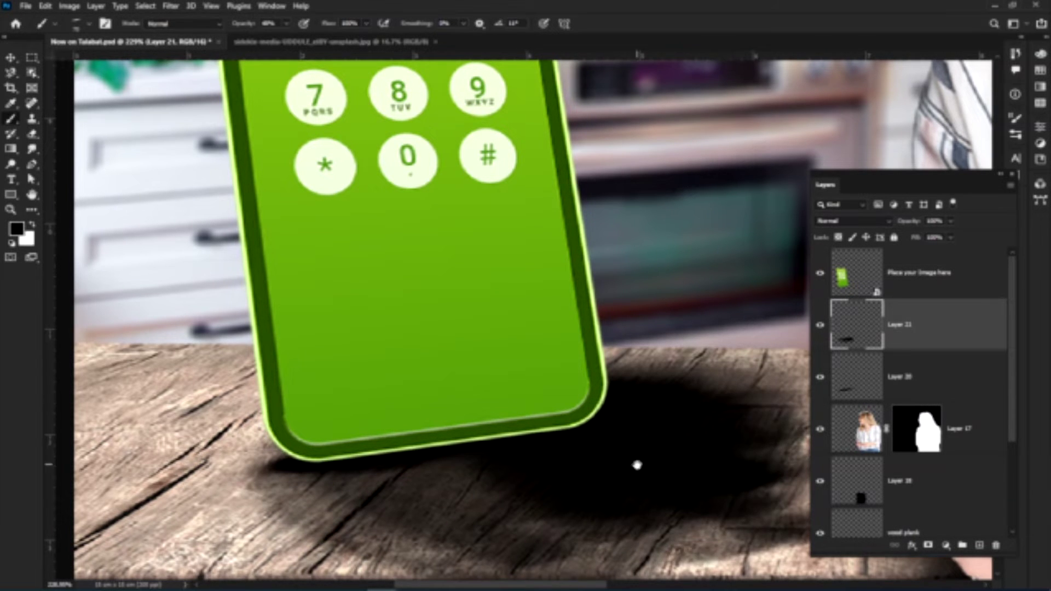
{"action": "scroll", "coordinate": [635, 464], "scroll_direction": "down", "scroll_amount": 5}
{"action": "scroll", "coordinate": [581, 363], "scroll_direction": "up", "scroll_amount": 3}
{"action": "left_click_drag", "start_coordinate": [581, 363], "coordinate": [558, 372]}
Set the new shadow layer's blend mode to Multiply and convert it to a smart object.
{"action": "left_click", "coordinate": [850, 222]}
{"action": "left_click", "coordinate": [848, 256]}
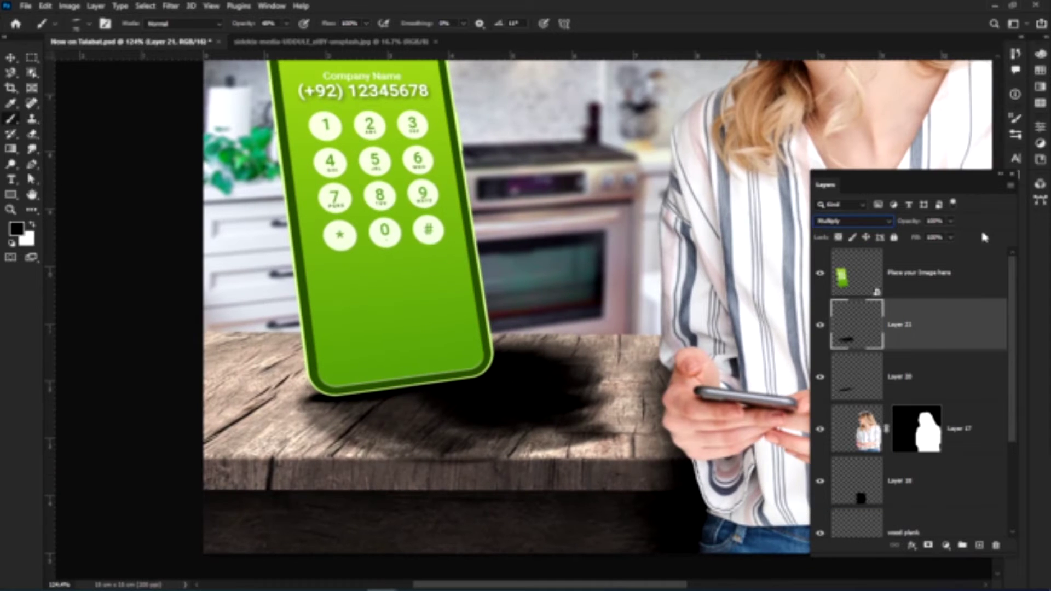
{"action": "left_click", "coordinate": [951, 221]}
{"action": "left_click_drag", "start_coordinate": [952, 236], "coordinate": [1016, 245]}
{"action": "right_click", "coordinate": [941, 325]}
{"action": "left_click", "coordinate": [951, 221]}
{"action": "right_click", "coordinate": [942, 331]}
{"action": "left_click", "coordinate": [830, 319]}
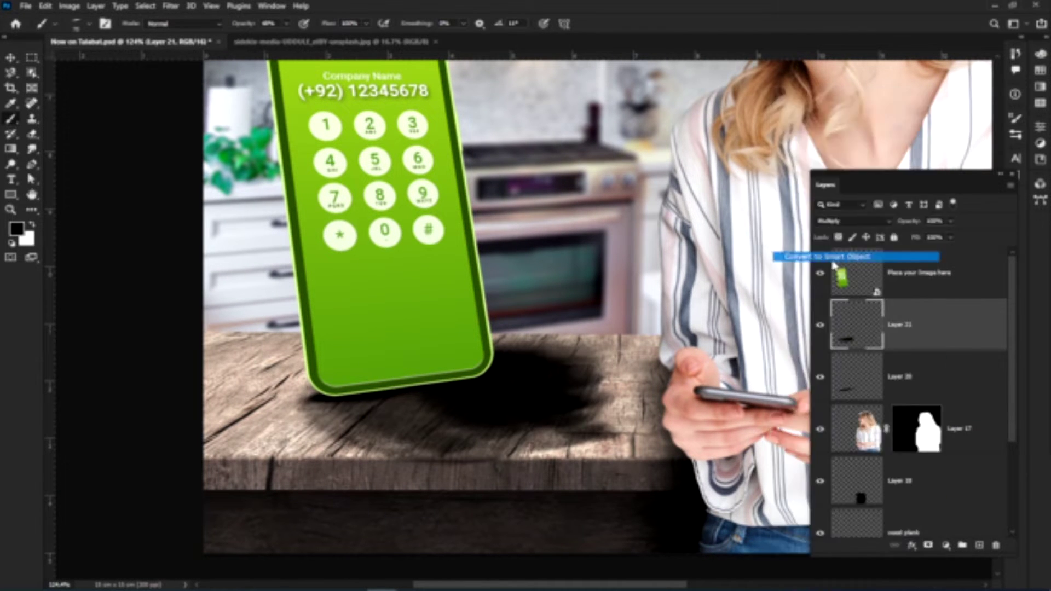
Apply a Gaussian Blur smart filter to the broad shadow and lower the layer's opacity.
{"action": "left_click", "coordinate": [177, 7]}
{"action": "mouse_move", "coordinate": [241, 155]}
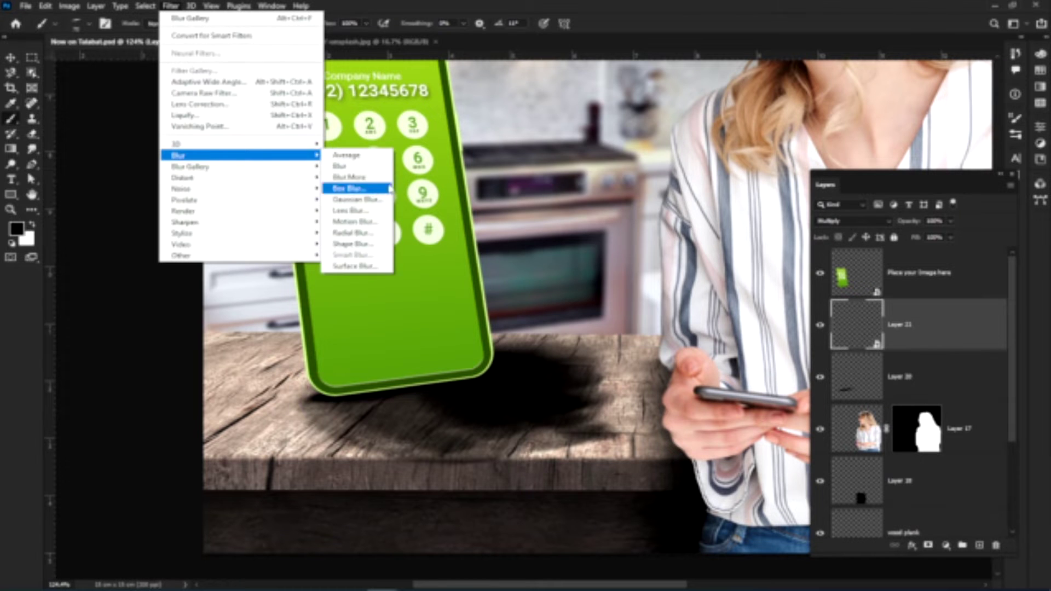
{"action": "left_click", "coordinate": [350, 199]}
{"action": "left_click", "coordinate": [696, 164]}
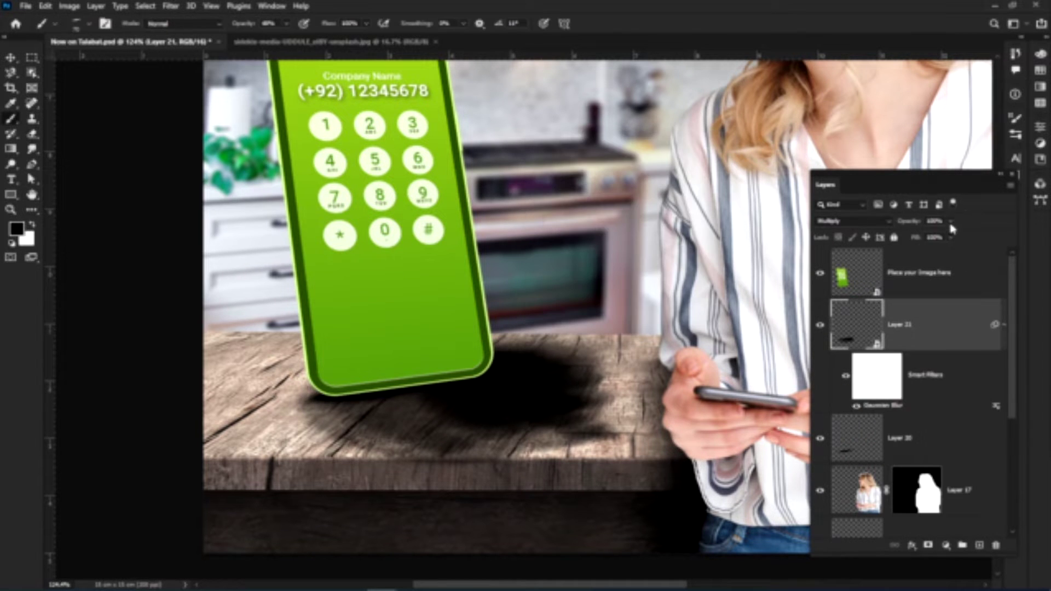
{"action": "left_click_drag", "start_coordinate": [910, 241], "coordinate": [919, 239]}
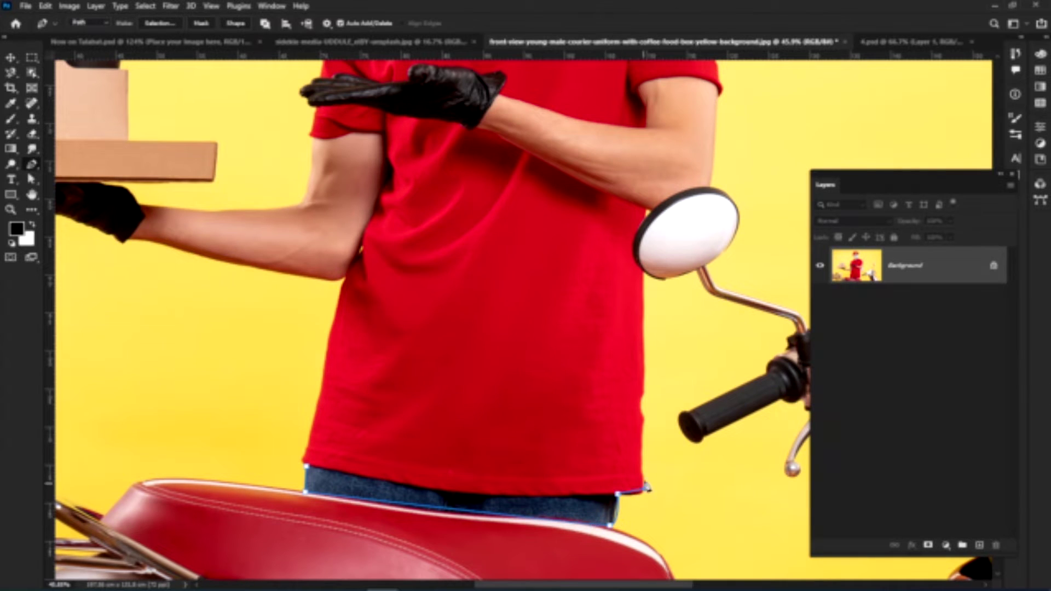
Continue the Pen tool path in the courier photo up the shirt's right edge, past the mirror and along the upper arm.
{"action": "scroll", "coordinate": [646, 416], "scroll_direction": "up", "scroll_amount": 2}
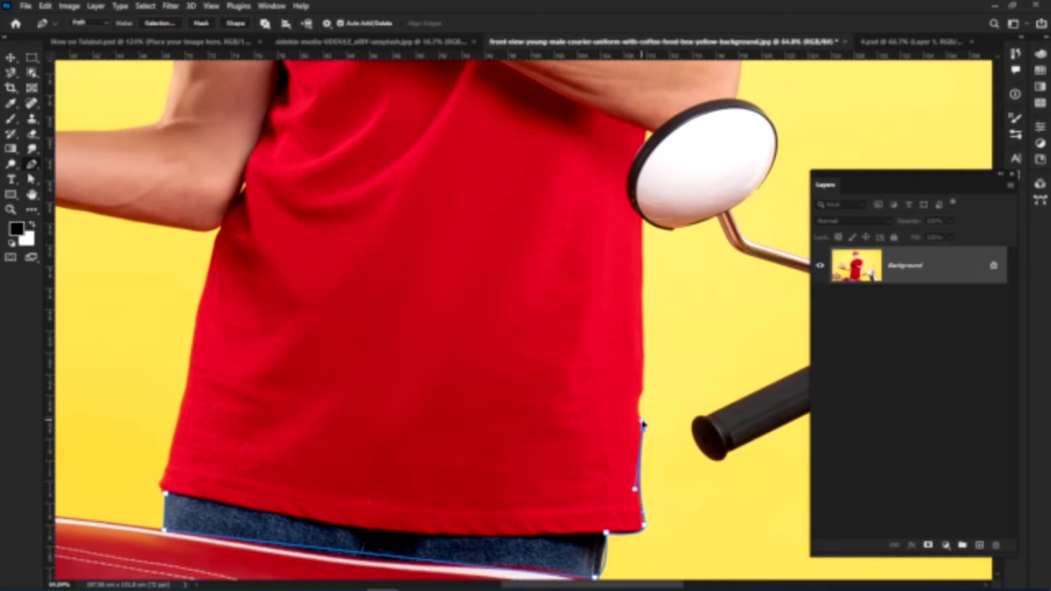
{"action": "scroll", "coordinate": [644, 425], "scroll_direction": "up", "scroll_amount": 3}
{"action": "left_click", "coordinate": [643, 273]}
{"action": "left_click_drag", "start_coordinate": [643, 274], "coordinate": [617, 477]}
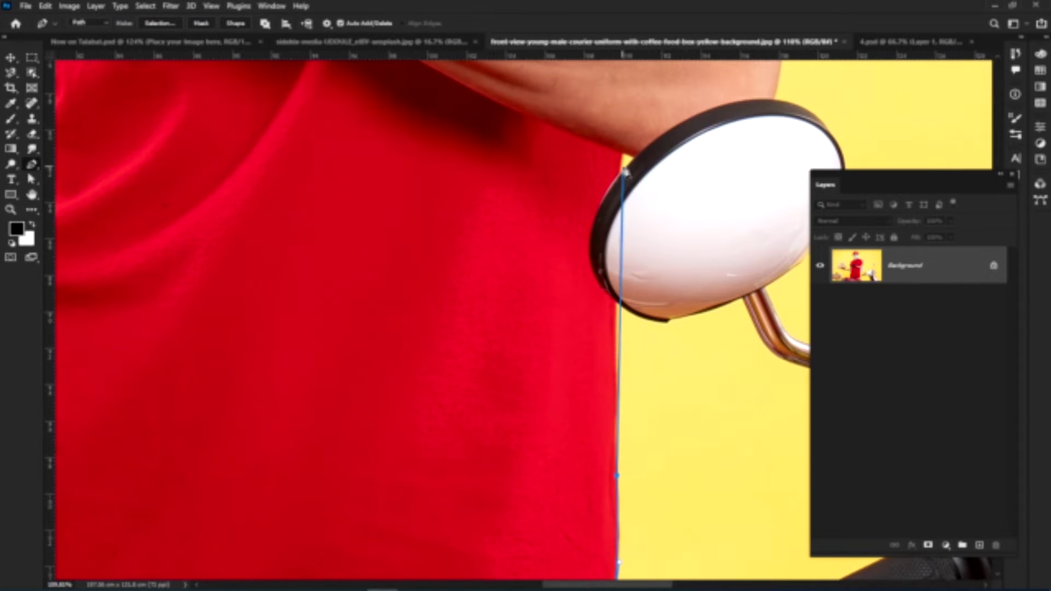
{"action": "left_click_drag", "start_coordinate": [623, 152], "coordinate": [558, 235]}
{"action": "left_click_drag", "start_coordinate": [657, 135], "coordinate": [657, 284]}
{"action": "left_click_drag", "start_coordinate": [657, 285], "coordinate": [670, 164]}
{"action": "left_click_drag", "start_coordinate": [677, 100], "coordinate": [516, 375]}
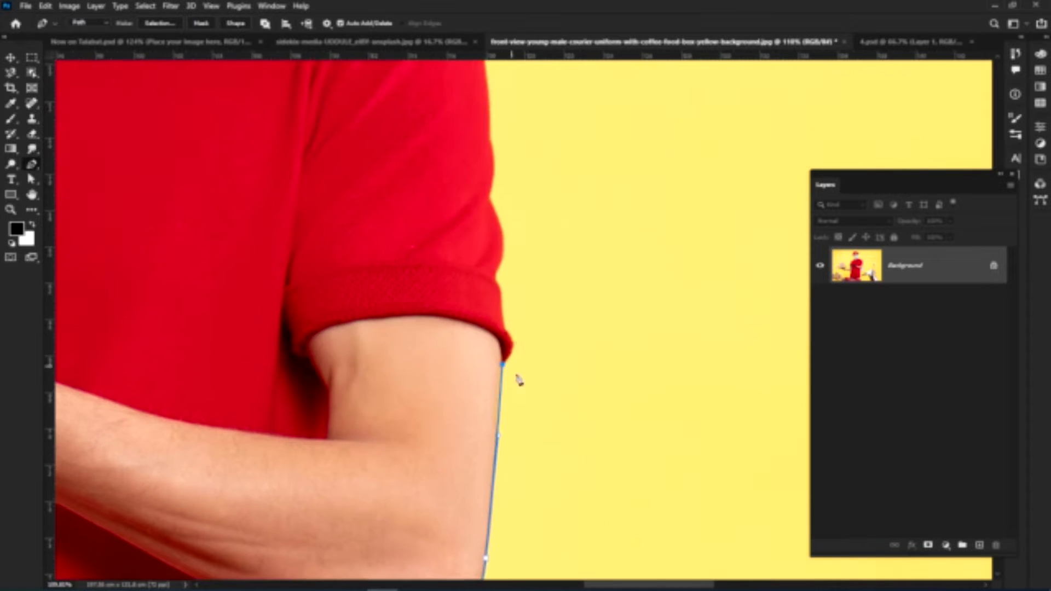
Trace the sleeve cuff and the outer edge of the courier's right-hand sleeve with curved Pen path points.
{"action": "scroll", "coordinate": [516, 376], "scroll_direction": "up", "scroll_amount": 4}
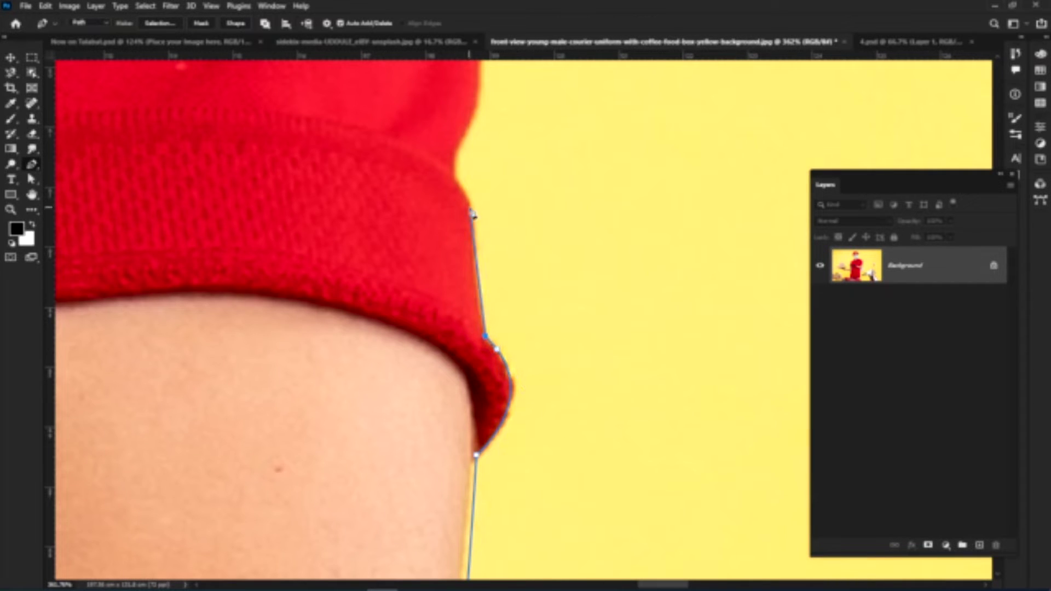
{"action": "left_click_drag", "start_coordinate": [496, 135], "coordinate": [473, 349]}
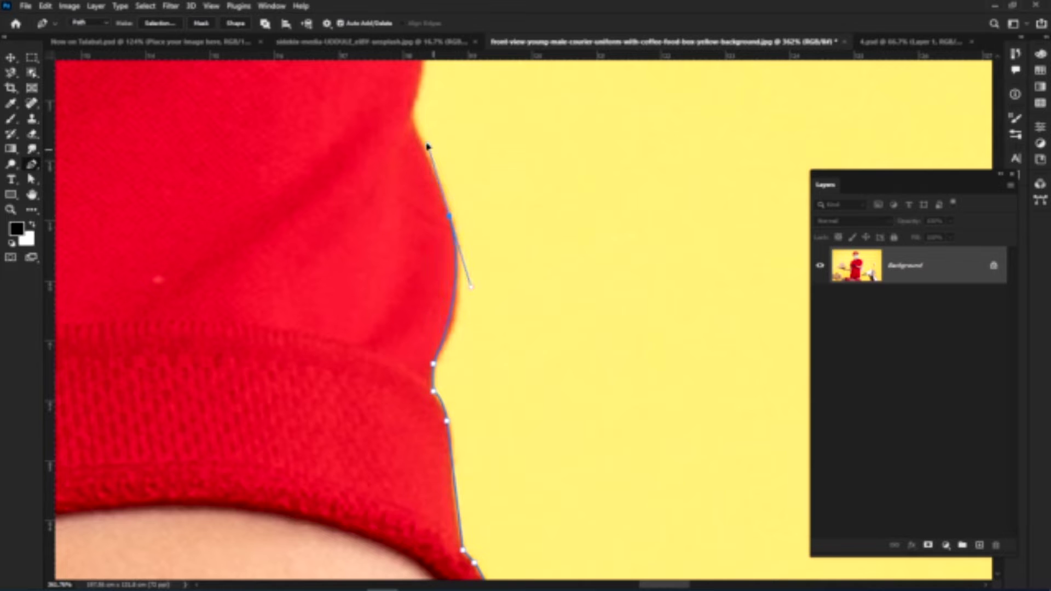
{"action": "left_click_drag", "start_coordinate": [412, 96], "coordinate": [420, 78]}
{"action": "left_click_drag", "start_coordinate": [433, 125], "coordinate": [508, 430]}
{"action": "left_click_drag", "start_coordinate": [488, 225], "coordinate": [464, 175]}
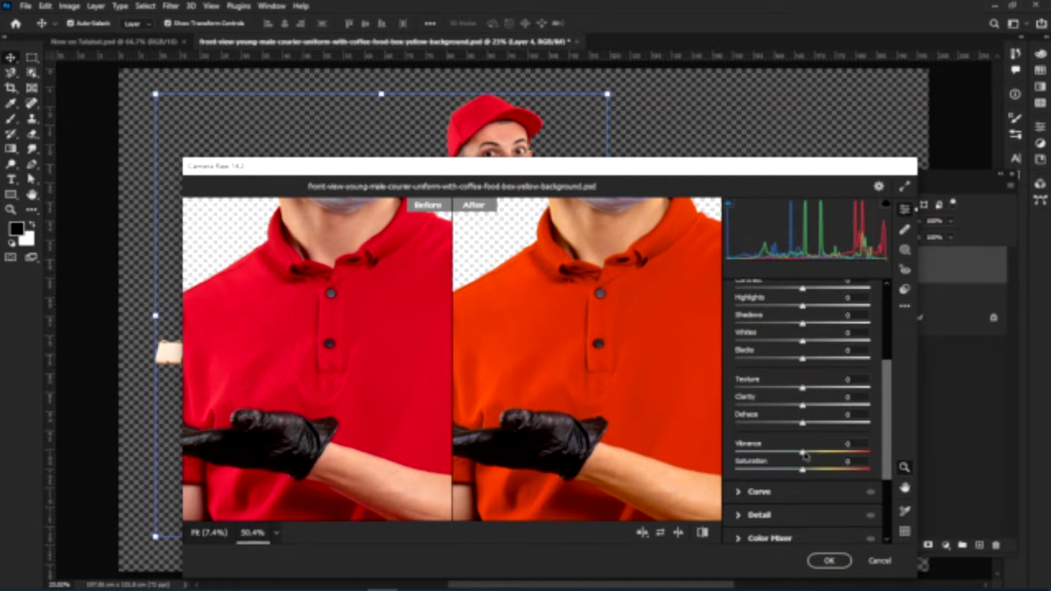
Apply the Camera Raw adjustment that shifts the cut-out courier's red shirt to orange.
{"action": "left_click", "coordinate": [831, 562]}
{"action": "scroll", "coordinate": [592, 236], "scroll_direction": "up", "scroll_amount": 6}
{"action": "scroll", "coordinate": [633, 292], "scroll_direction": "down", "scroll_amount": 4}
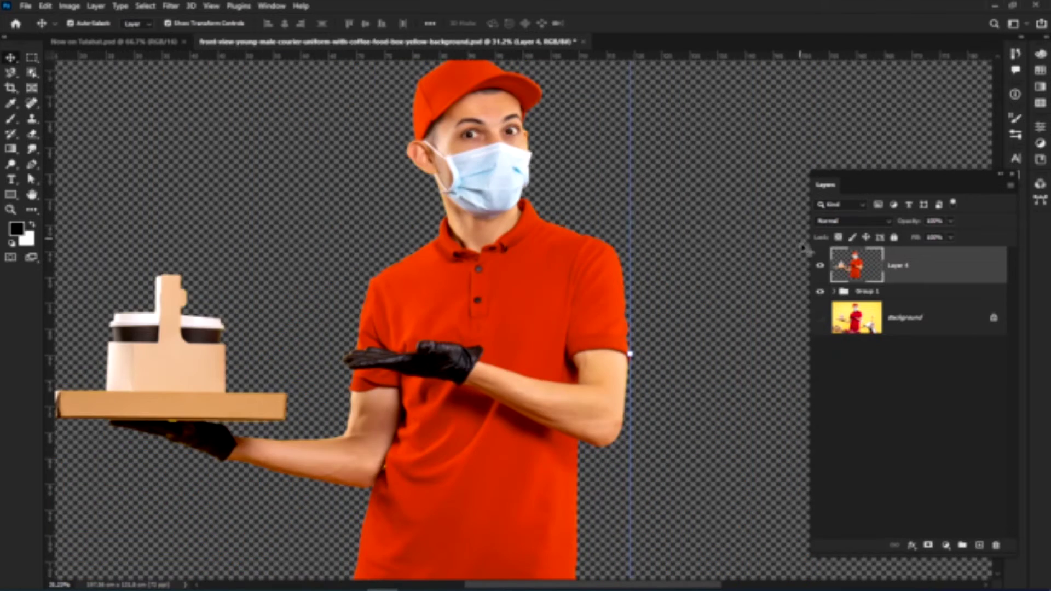
Show the original background photo and toggle the courier layer's visibility to compare the colours before and after.
{"action": "left_click", "coordinate": [820, 266]}
{"action": "left_click", "coordinate": [820, 318]}
{"action": "left_click", "coordinate": [820, 269]}
{"action": "left_click", "coordinate": [820, 272]}
{"action": "left_click", "coordinate": [820, 271]}
{"action": "left_click", "coordinate": [820, 271]}
{"action": "left_click", "coordinate": [820, 271]}
{"action": "left_click", "coordinate": [820, 271]}
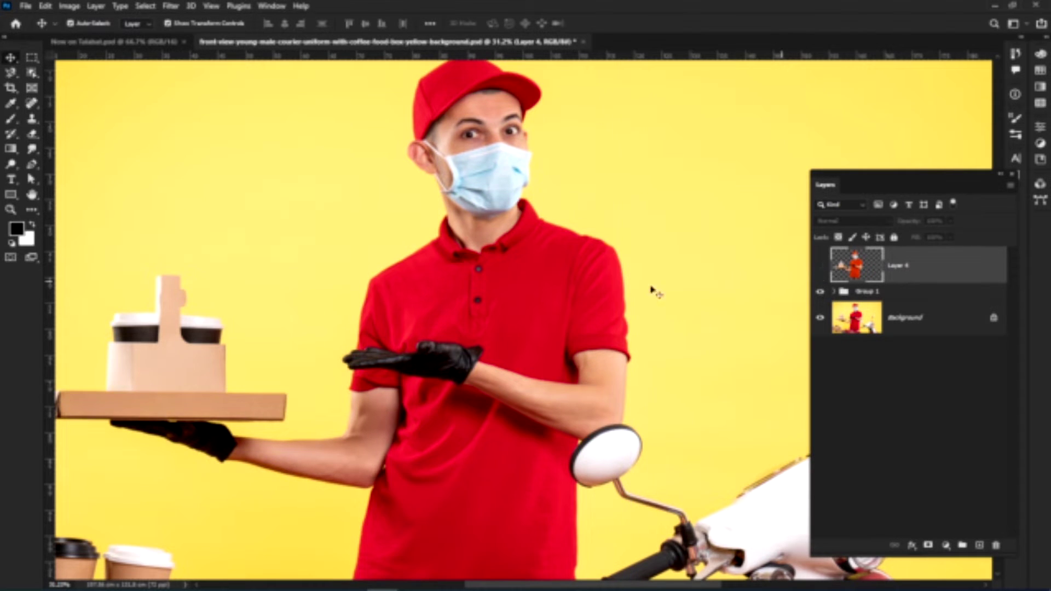
Bring the cut-out courier into the Now on Talabat document and convert the layer to a smart object.
{"action": "left_click_drag", "start_coordinate": [527, 275], "coordinate": [599, 291]}
{"action": "mouse_move", "coordinate": [893, 259]}
{"action": "left_mouse_down"}
{"action": "mouse_move", "coordinate": [705, 255]}
{"action": "mouse_move", "coordinate": [418, 269]}
{"action": "mouse_move", "coordinate": [367, 336]}
{"action": "left_mouse_up"}
{"action": "left_click", "coordinate": [517, 259]}
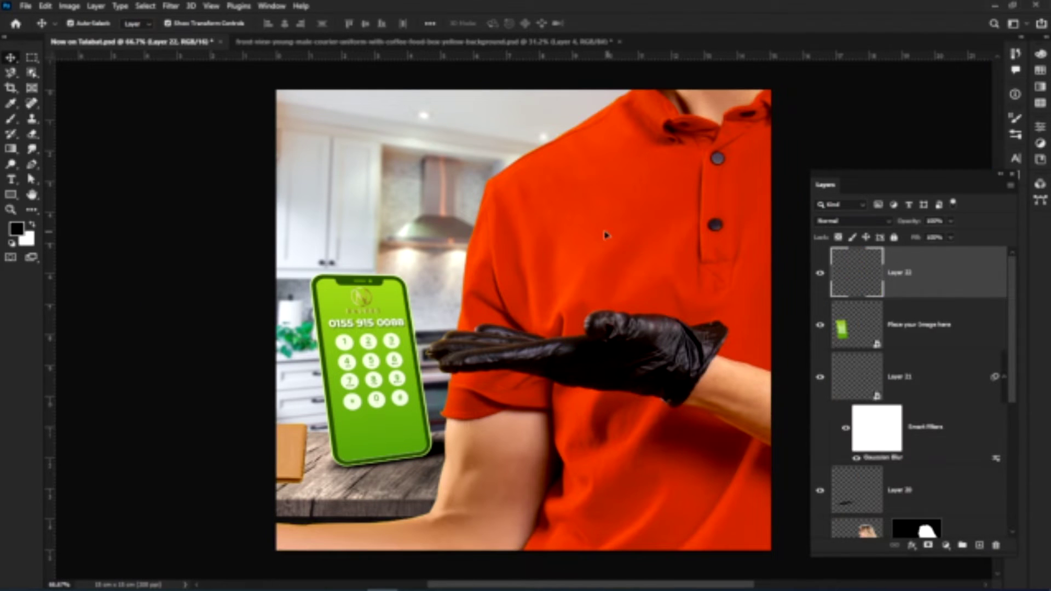
{"action": "right_click", "coordinate": [953, 279]}
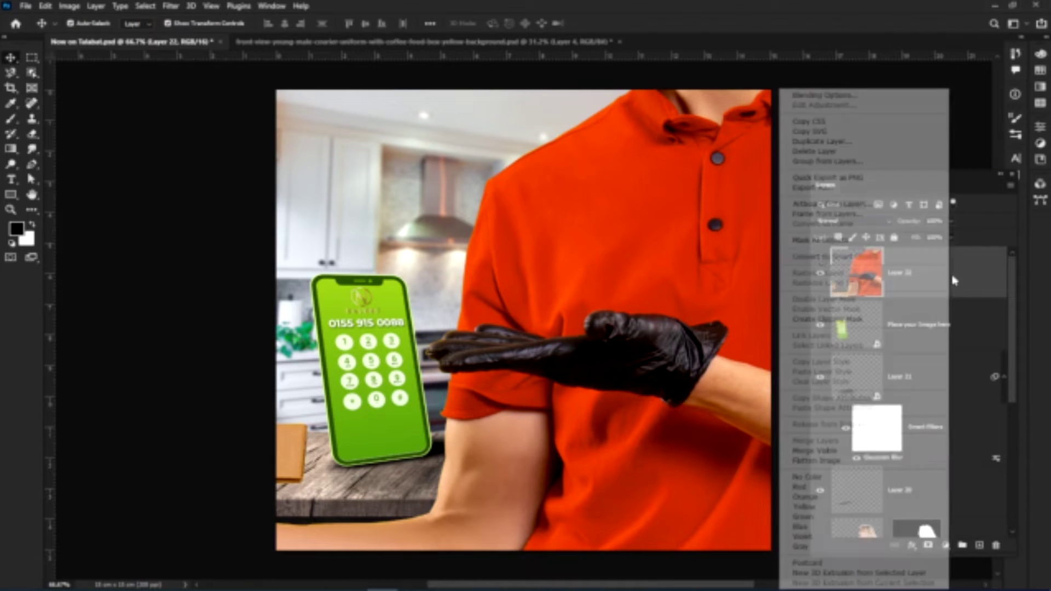
{"action": "left_click", "coordinate": [823, 256]}
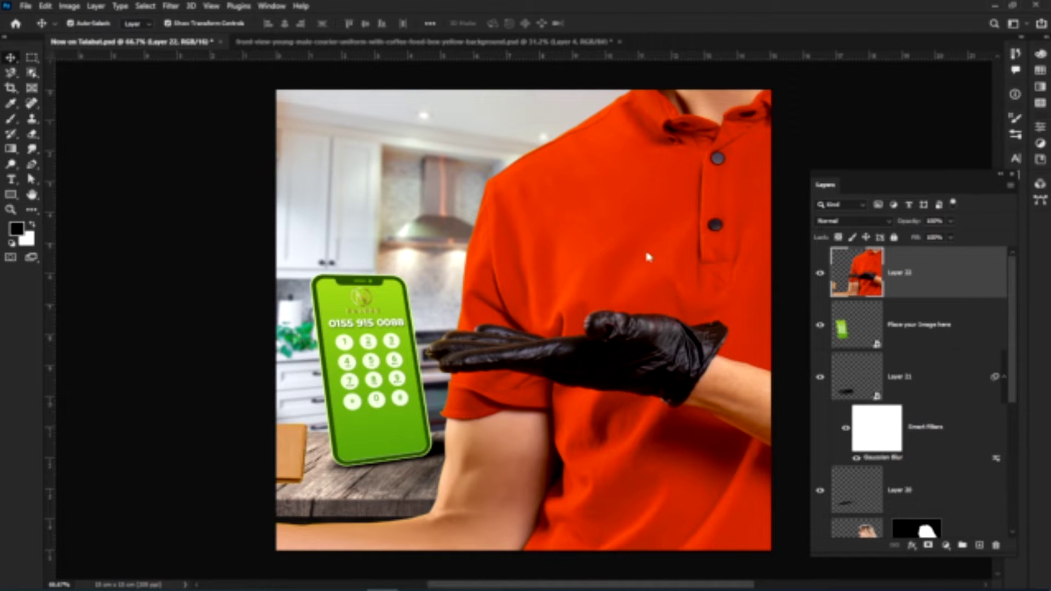
Free Transform the courier to a much smaller size, move him toward the phone and flip him horizontally.
{"action": "scroll", "coordinate": [555, 265], "scroll_direction": "down", "scroll_amount": 5}
{"action": "left_click", "coordinate": [768, 280]}
{"action": "left_click", "coordinate": [892, 282]}
{"action": "left_click_drag", "start_coordinate": [471, 84], "coordinate": [470, 408]}
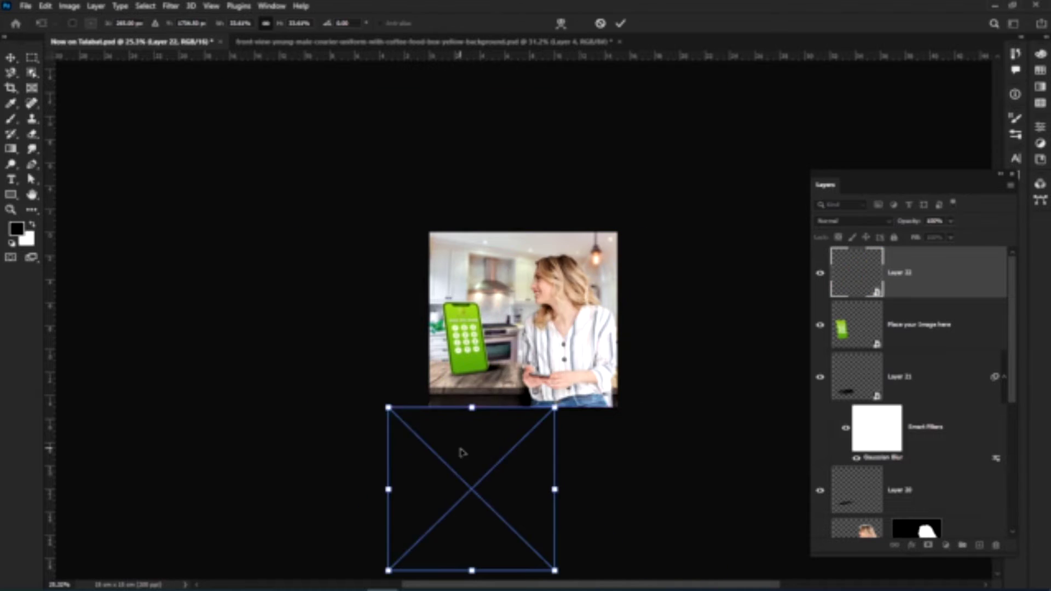
{"action": "left_click_drag", "start_coordinate": [462, 453], "coordinate": [453, 268]}
{"action": "left_click_drag", "start_coordinate": [464, 222], "coordinate": [466, 281]}
{"action": "right_click", "coordinate": [481, 317]}
{"action": "left_click", "coordinate": [534, 531]}
Scale the flipped courier down further and position him over the phone screen.
{"action": "scroll", "coordinate": [443, 300], "scroll_direction": "up", "scroll_amount": 3}
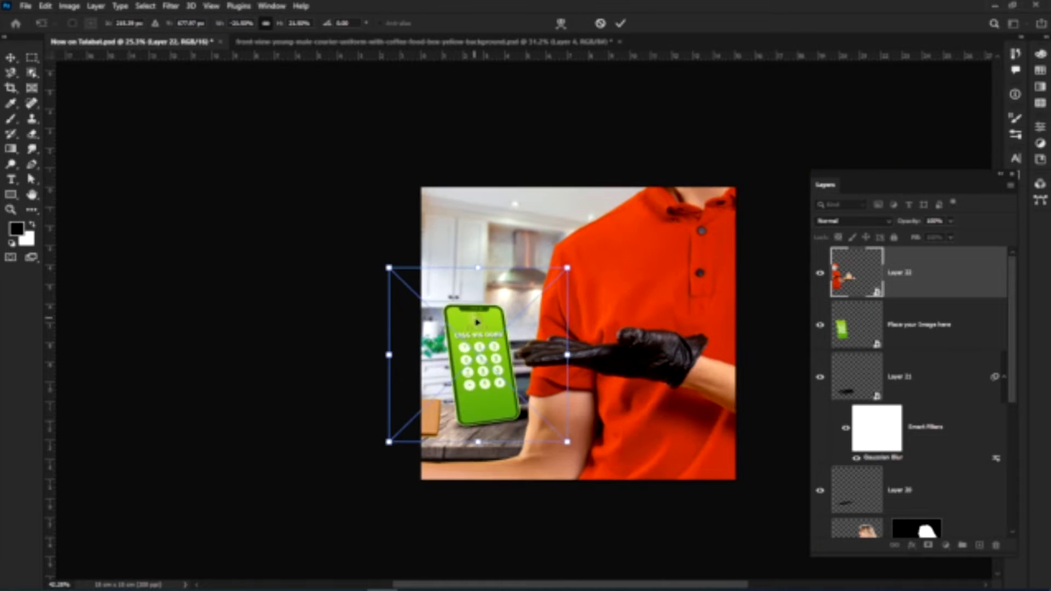
{"action": "left_click_drag", "start_coordinate": [489, 349], "coordinate": [552, 333]}
{"action": "scroll", "coordinate": [484, 366], "scroll_direction": "up", "scroll_amount": 3}
{"action": "left_click_drag", "start_coordinate": [494, 355], "coordinate": [494, 410]}
{"action": "scroll", "coordinate": [495, 416], "scroll_direction": "up", "scroll_amount": 5}
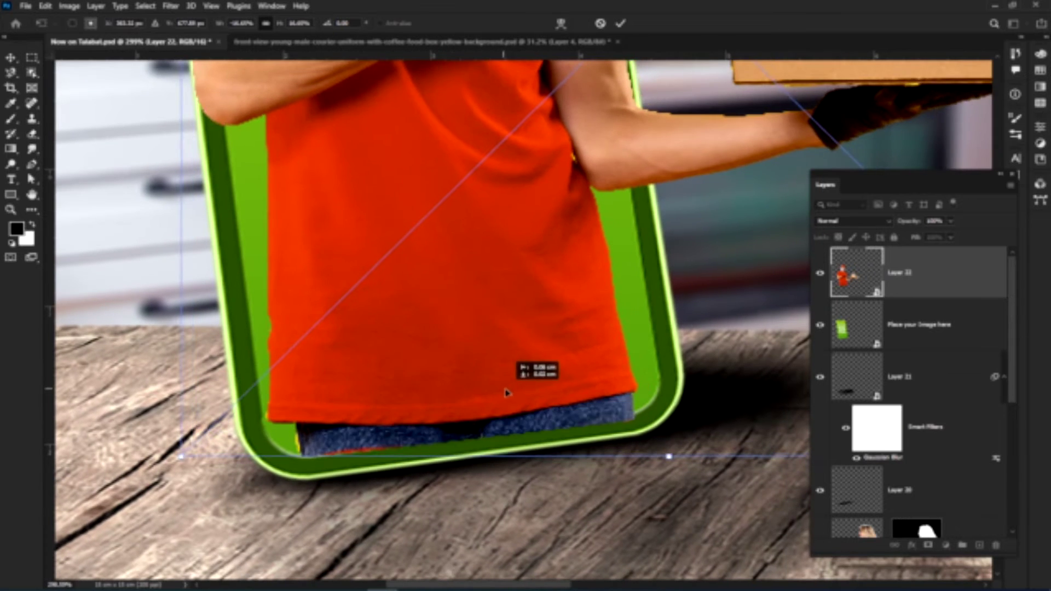
Rotate and resize the courier so his jeans line up with the screen's slanted bottom edge, and apply the transform.
{"action": "left_click_drag", "start_coordinate": [180, 460], "coordinate": [184, 464]}
{"action": "left_click_drag", "start_coordinate": [455, 368], "coordinate": [440, 366]}
{"action": "left_click_drag", "start_coordinate": [169, 457], "coordinate": [179, 467]}
{"action": "left_click_drag", "start_coordinate": [406, 407], "coordinate": [398, 400]}
{"action": "left_click_drag", "start_coordinate": [675, 446], "coordinate": [674, 420]}
{"action": "left_click_drag", "start_coordinate": [604, 350], "coordinate": [584, 385]}
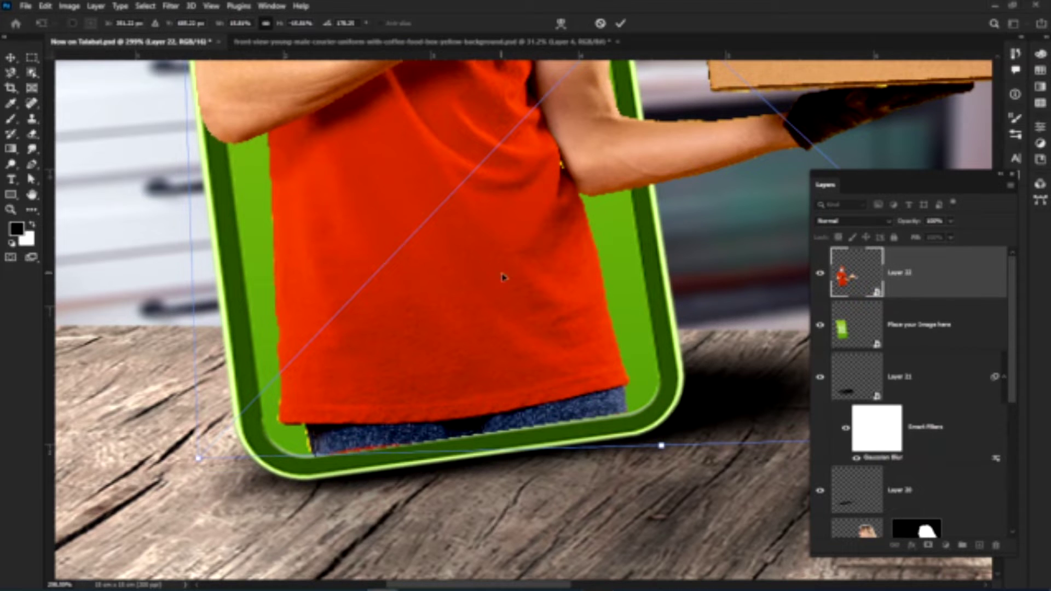
{"action": "scroll", "coordinate": [503, 278], "scroll_direction": "up", "scroll_amount": 10}
{"action": "key", "text": "Return"}
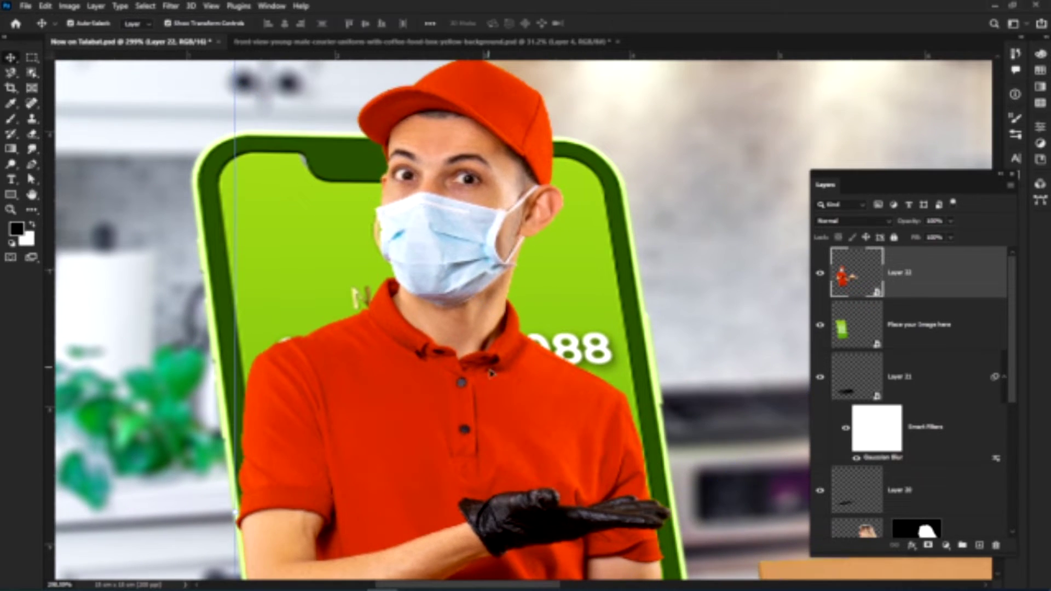
Group the wood plank and blurred kitchen layers and name the group "back ground".
{"action": "scroll", "coordinate": [491, 373], "scroll_direction": "down", "scroll_amount": 5}
{"action": "scroll", "coordinate": [491, 373], "scroll_direction": "down", "scroll_amount": 3}
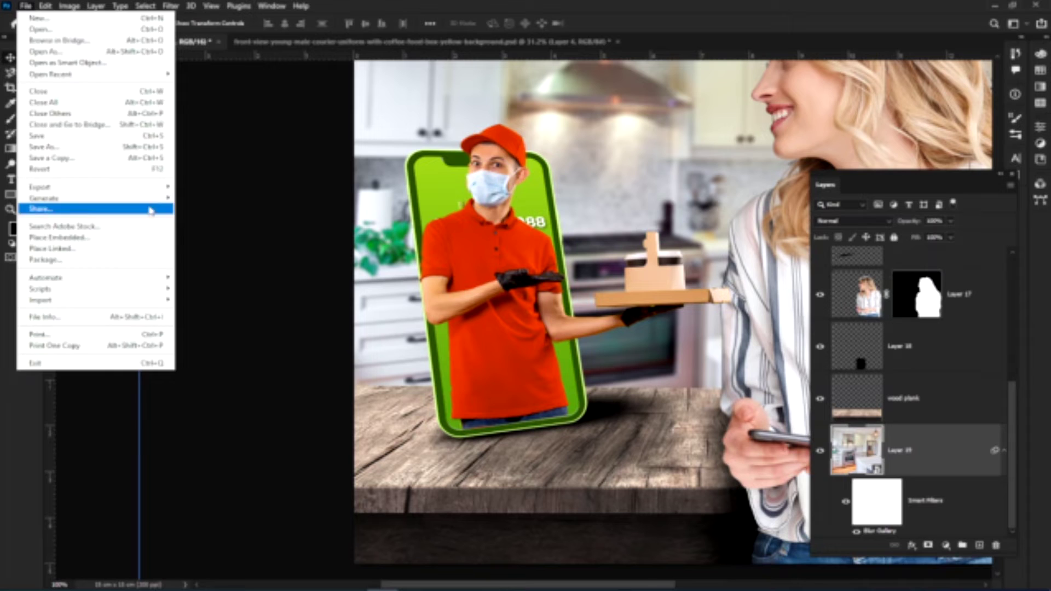
{"action": "left_click", "coordinate": [343, 268]}
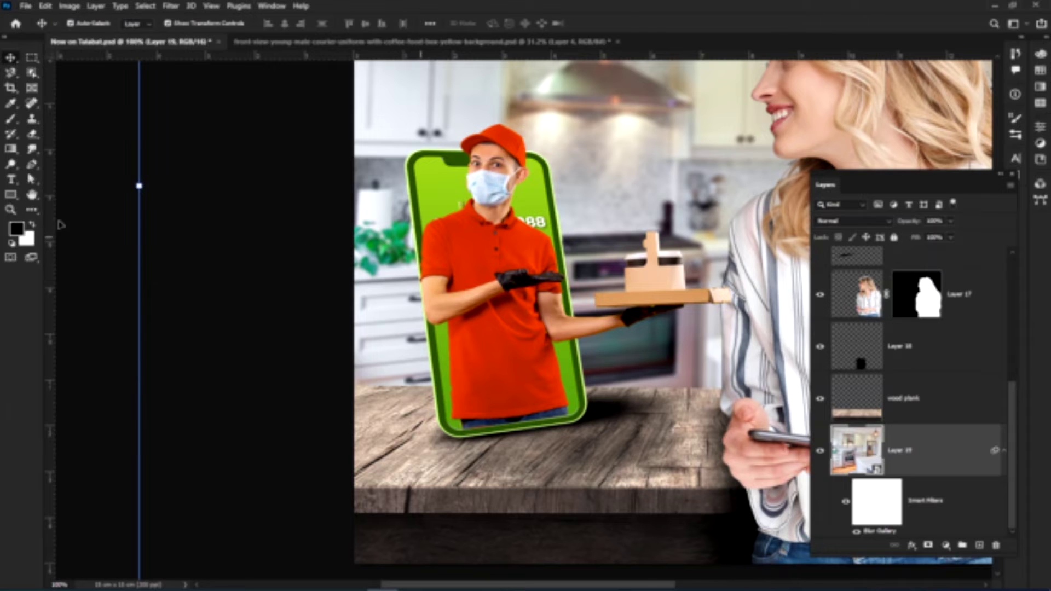
{"action": "left_click", "coordinate": [943, 462]}
{"action": "key", "text": "ctrl+g"}
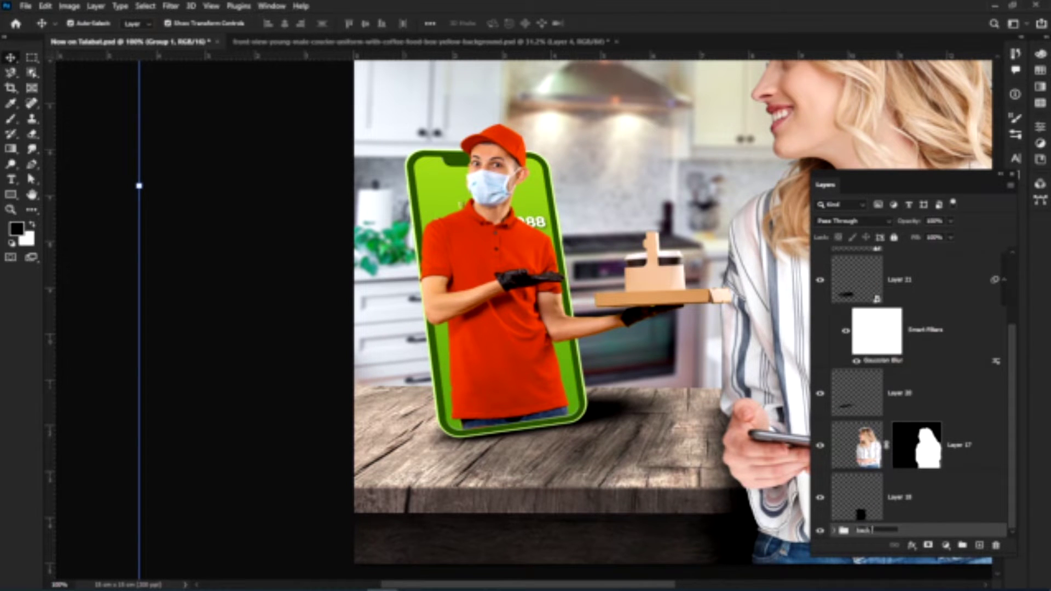
{"action": "key", "text": "Return"}
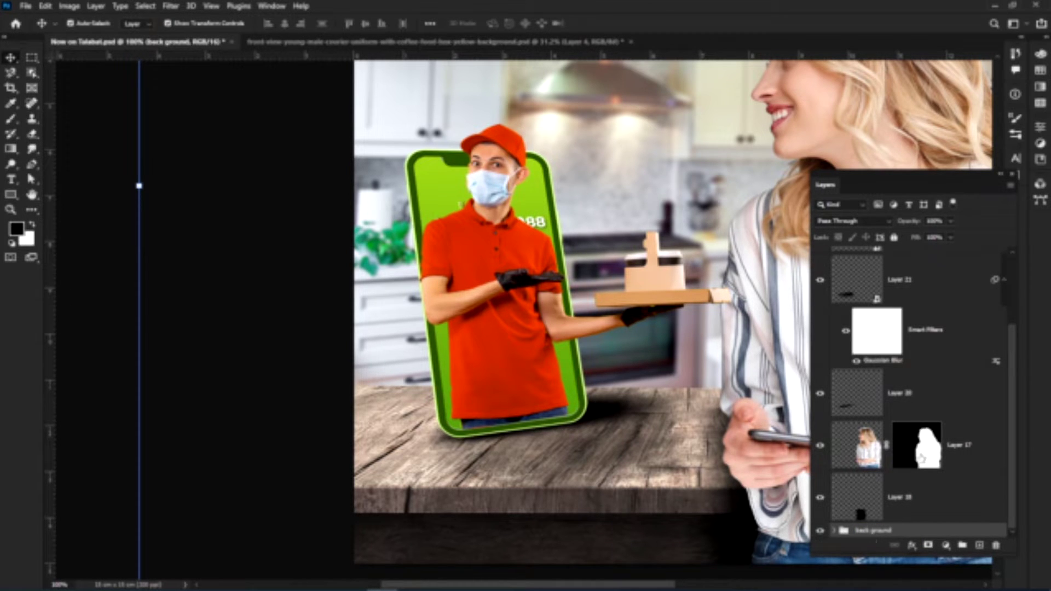
Select the courier layer, nudge him slightly right on the phone and adjust his upper-right corner with Free Transform.
{"action": "left_click", "coordinate": [954, 457]}
{"action": "left_click", "coordinate": [681, 271]}
{"action": "left_click_drag", "start_coordinate": [624, 225], "coordinate": [465, 320]}
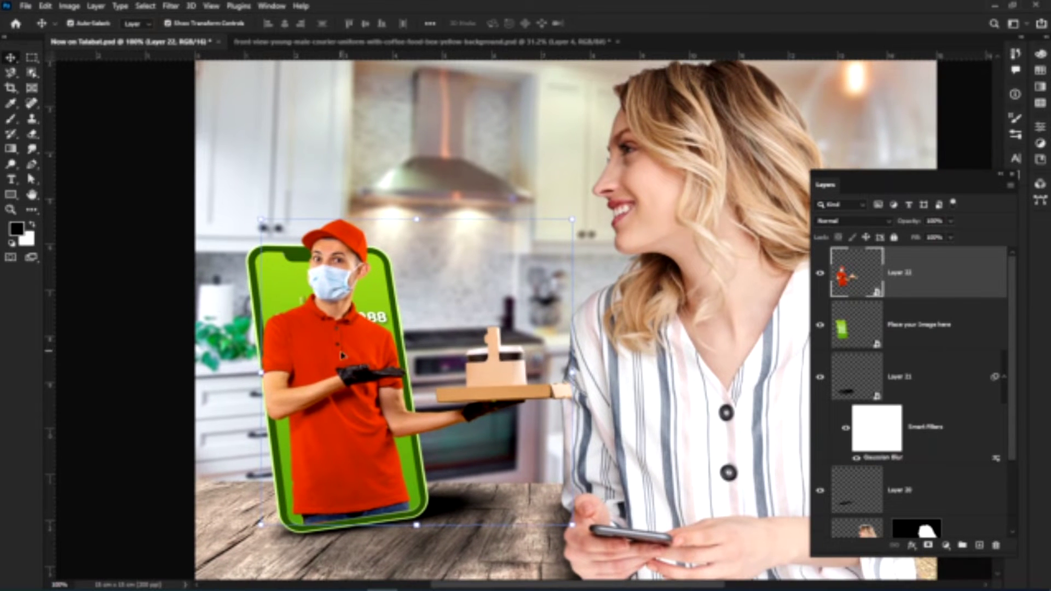
{"action": "left_click_drag", "start_coordinate": [342, 356], "coordinate": [347, 356]}
{"action": "key", "text": "ctrl+t"}
{"action": "mouse_move", "coordinate": [570, 217]}
{"action": "left_mouse_down"}
{"action": "mouse_move", "coordinate": [566, 228]}
{"action": "mouse_move", "coordinate": [572, 213]}
{"action": "left_mouse_up"}
{"action": "left_click", "coordinate": [30, 7]}
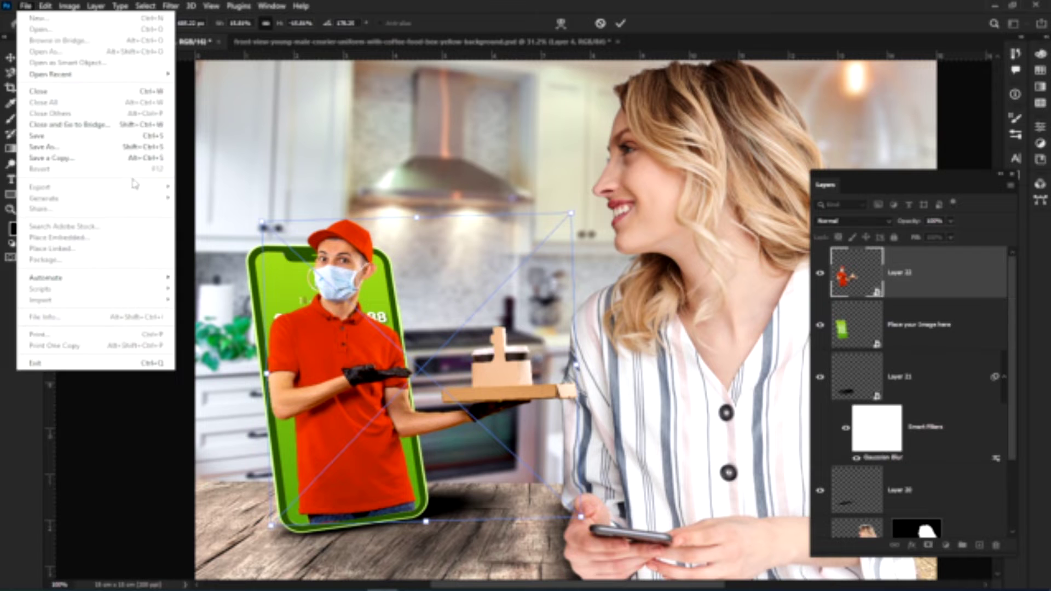
{"action": "key", "text": "Escape"}
{"action": "left_click", "coordinate": [45, 7]}
{"action": "mouse_move", "coordinate": [189, 272]}
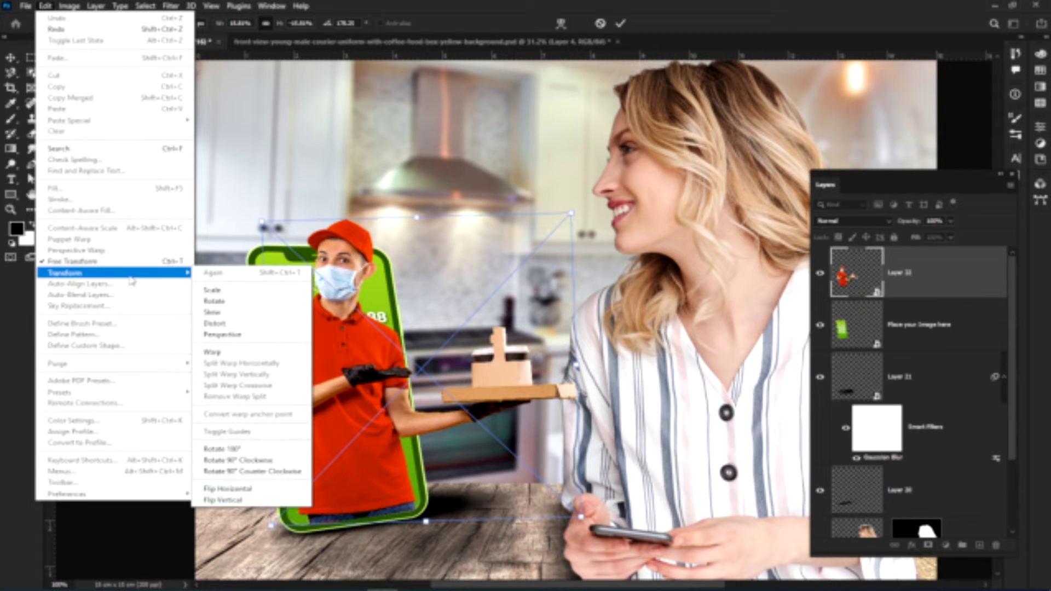
{"action": "left_click", "coordinate": [216, 323]}
{"action": "left_click_drag", "start_coordinate": [581, 517], "coordinate": [576, 503]}
{"action": "left_click_drag", "start_coordinate": [572, 213], "coordinate": [543, 214]}
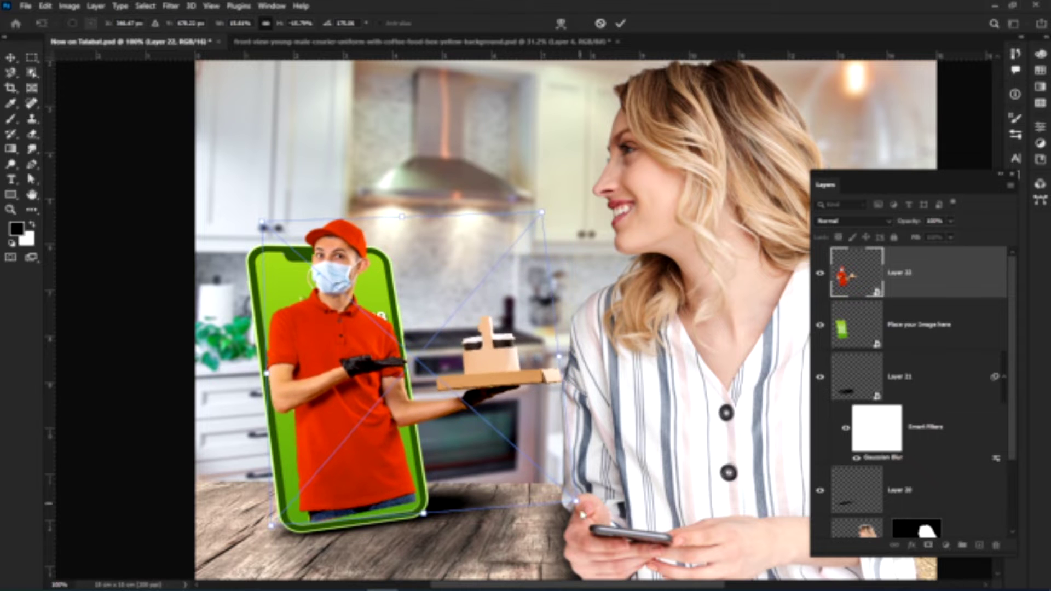
{"action": "left_click_drag", "start_coordinate": [576, 502], "coordinate": [556, 509]}
{"action": "left_click_drag", "start_coordinate": [542, 213], "coordinate": [545, 223]}
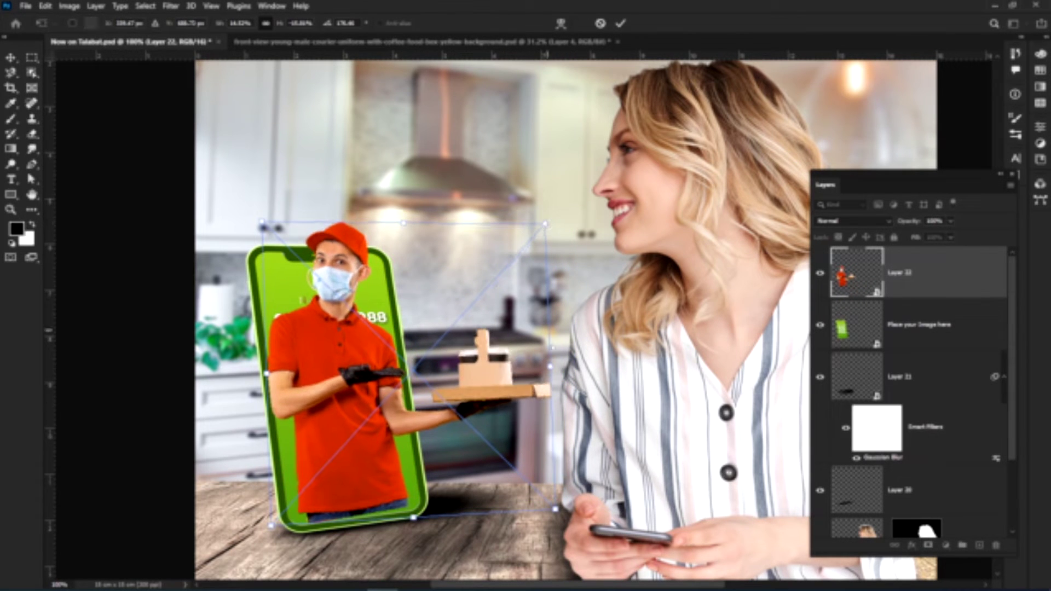
{"action": "left_click_drag", "start_coordinate": [550, 366], "coordinate": [551, 379]}
{"action": "left_click_drag", "start_coordinate": [262, 222], "coordinate": [258, 202]}
{"action": "left_click_drag", "start_coordinate": [547, 235], "coordinate": [536, 218]}
{"action": "key", "text": "Escape"}
Draw a rectangle about 2.67 by 3.77 cm on a new layer over the courier's torso and the phone's lower part.
{"action": "key", "text": "alt+space"}
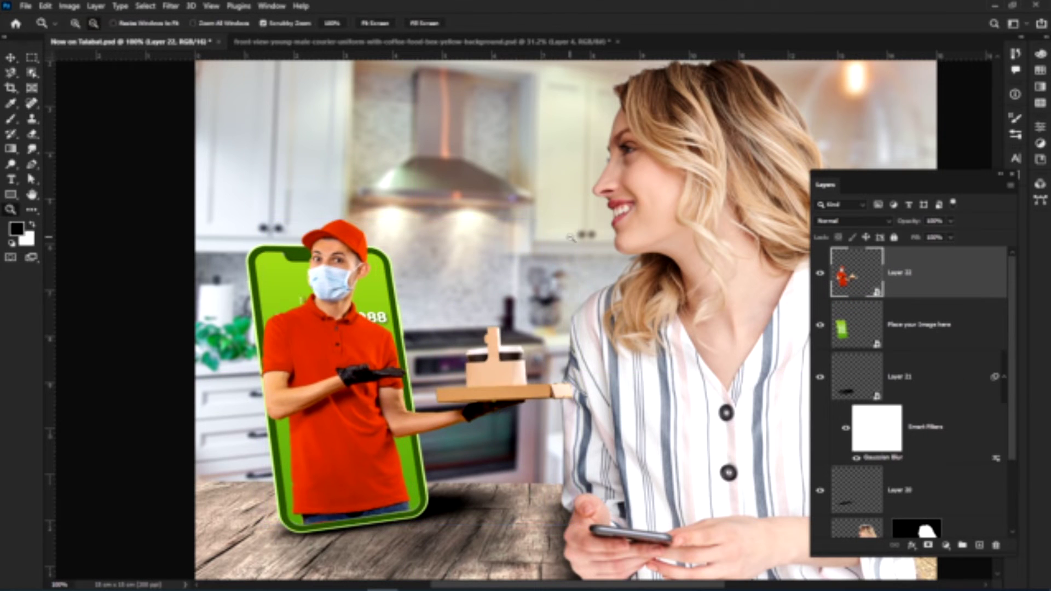
{"action": "left_click_drag", "start_coordinate": [387, 490], "coordinate": [472, 335]}
{"action": "scroll", "coordinate": [459, 335], "scroll_direction": "down", "scroll_amount": 7}
{"action": "scroll", "coordinate": [486, 355], "scroll_direction": "down", "scroll_amount": 1}
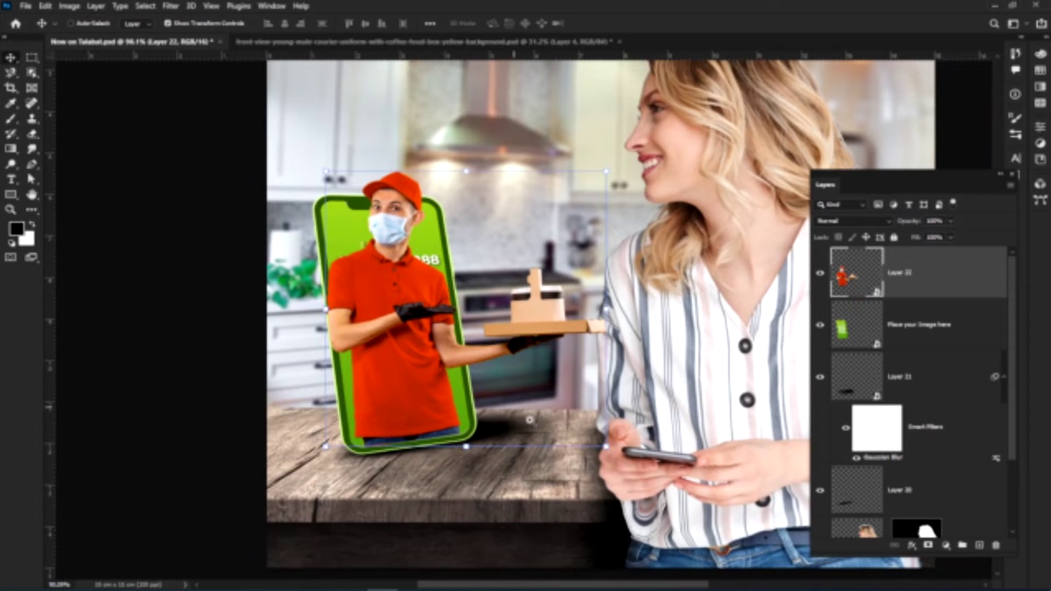
{"action": "scroll", "coordinate": [464, 433], "scroll_direction": "up", "scroll_amount": 7}
{"action": "left_click_drag", "start_coordinate": [316, 434], "coordinate": [322, 434]}
{"action": "left_click_drag", "start_coordinate": [250, 353], "coordinate": [253, 357]}
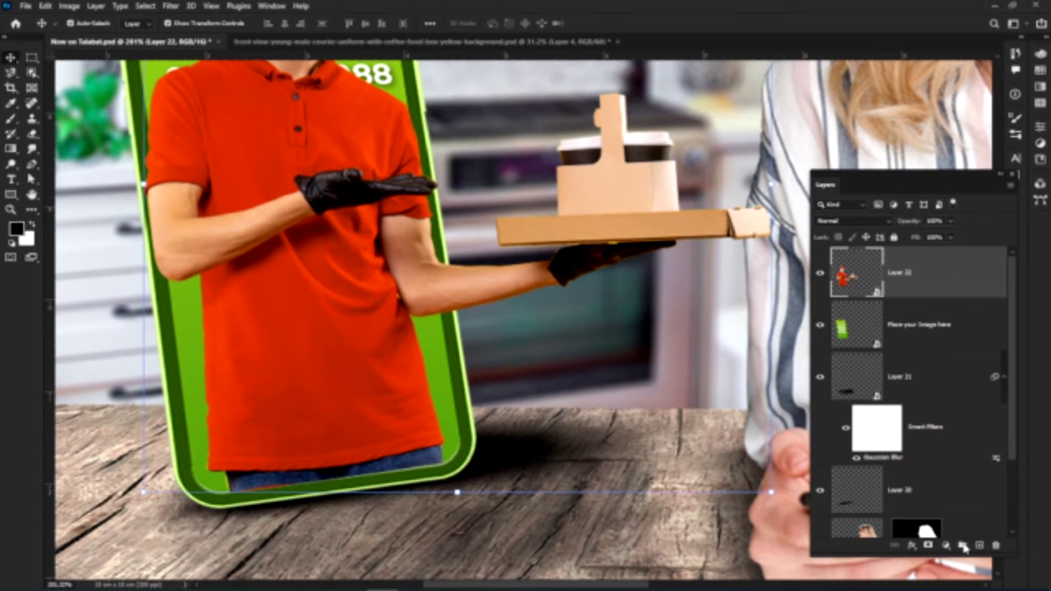
{"action": "left_click", "coordinate": [980, 546]}
{"action": "left_click", "coordinate": [11, 148]}
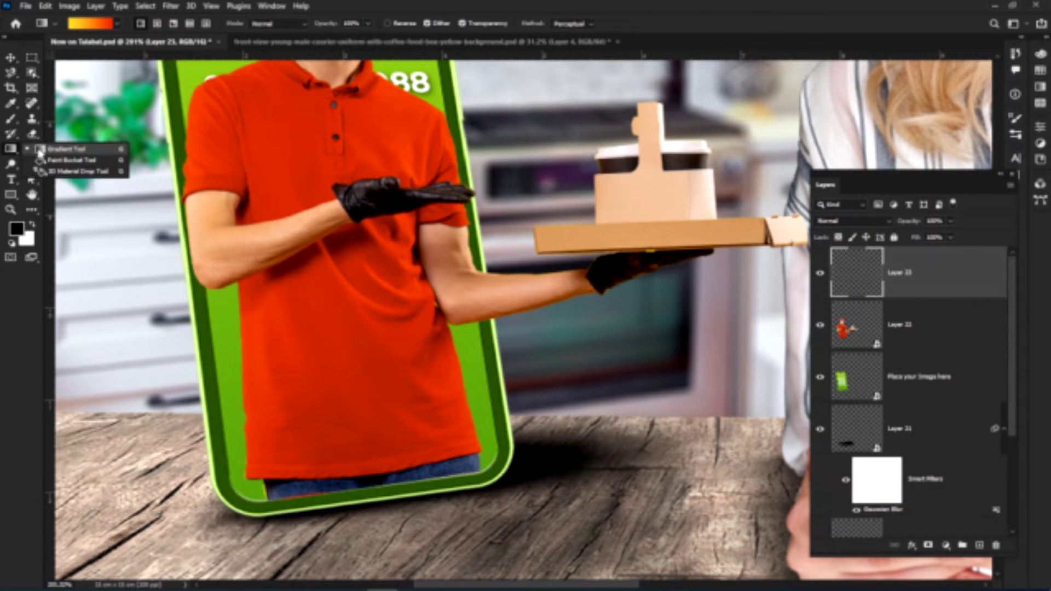
{"action": "left_click", "coordinate": [7, 151]}
{"action": "right_click", "coordinate": [14, 191]}
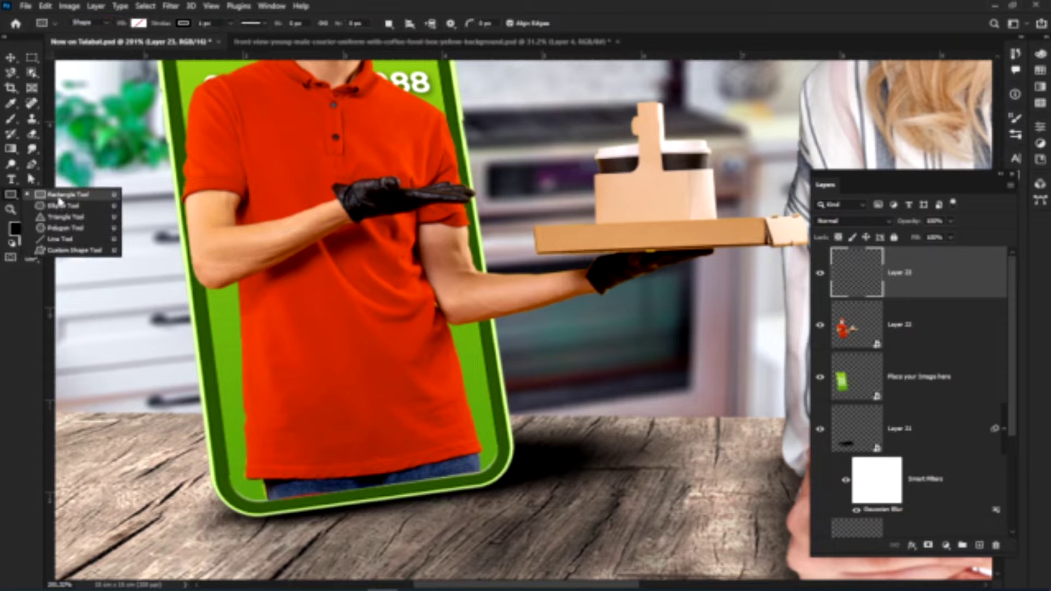
{"action": "left_click", "coordinate": [56, 196]}
{"action": "left_click_drag", "start_coordinate": [184, 133], "coordinate": [449, 482]}
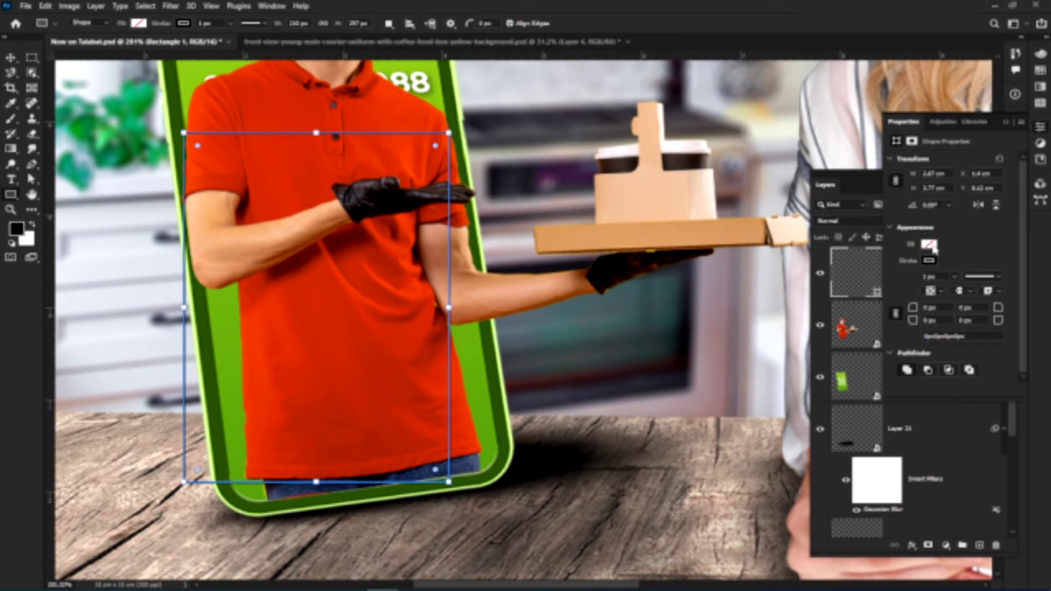
Fill the rectangle with a white-to-black gradient that is black at the bottom, and remove its stroke.
{"action": "left_click", "coordinate": [930, 245]}
{"action": "left_click", "coordinate": [929, 267]}
{"action": "left_click", "coordinate": [928, 260]}
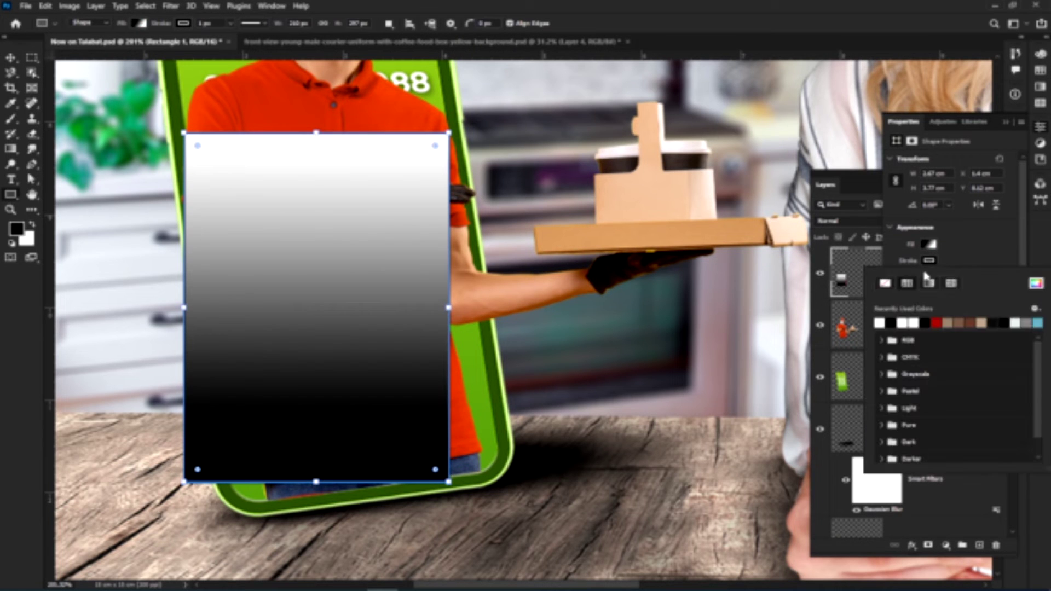
{"action": "left_click", "coordinate": [840, 264]}
Round all four corners of the gradient rectangle slightly and convert its layer to a smart object.
{"action": "right_click", "coordinate": [926, 296]}
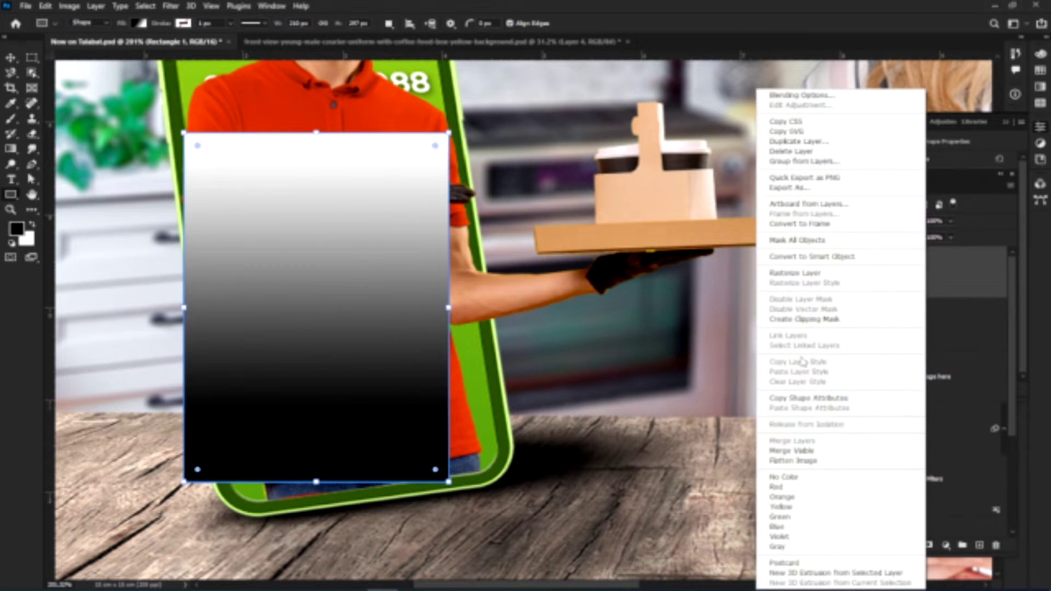
{"action": "left_click", "coordinate": [804, 256]}
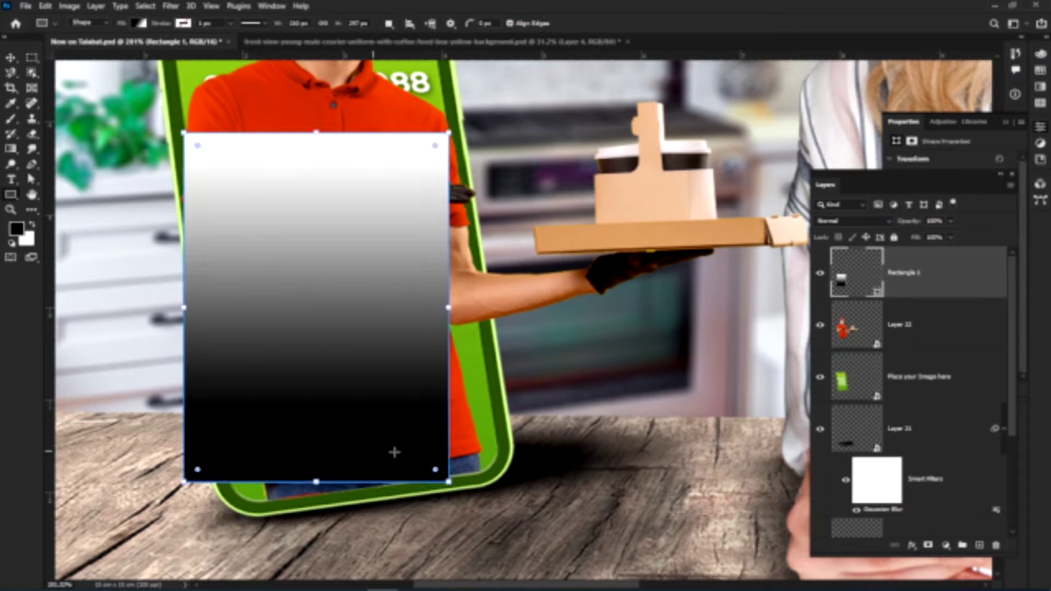
{"action": "left_click_drag", "start_coordinate": [435, 470], "coordinate": [426, 461]}
{"action": "right_click", "coordinate": [896, 285]}
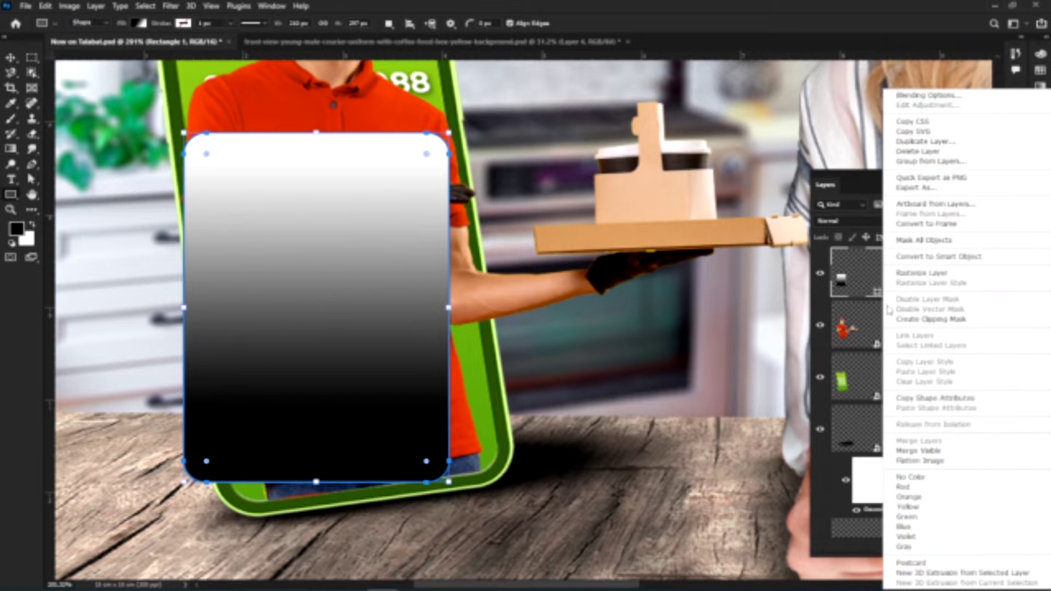
{"action": "left_click", "coordinate": [758, 373]}
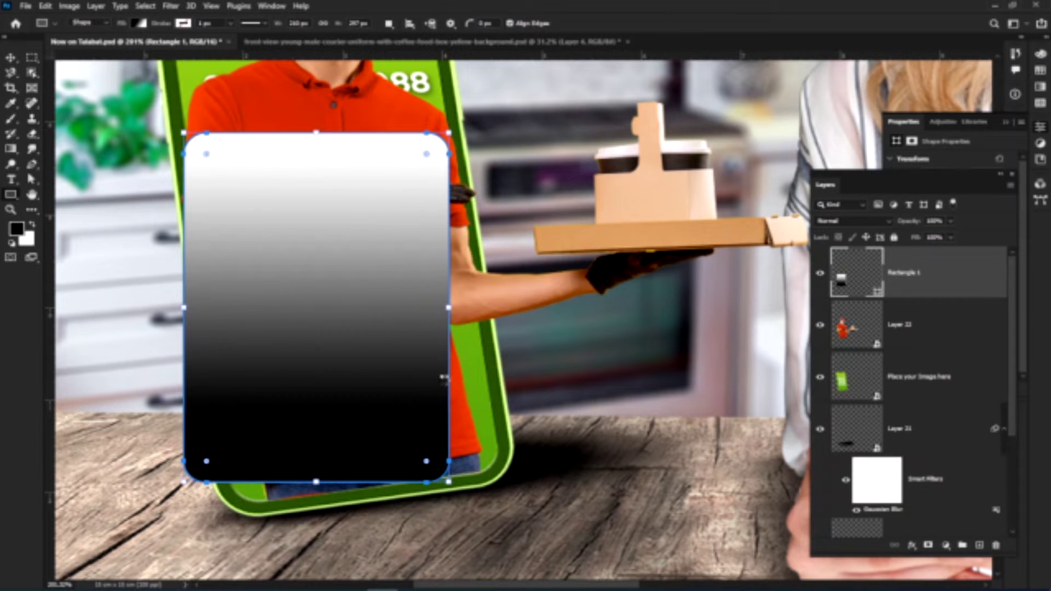
Skew the gradient rectangle to the phone's tilt, stretch it down to the screen's bottom edge and apply the transform.
{"action": "key", "text": "v"}
{"action": "key", "text": "ctrl+t"}
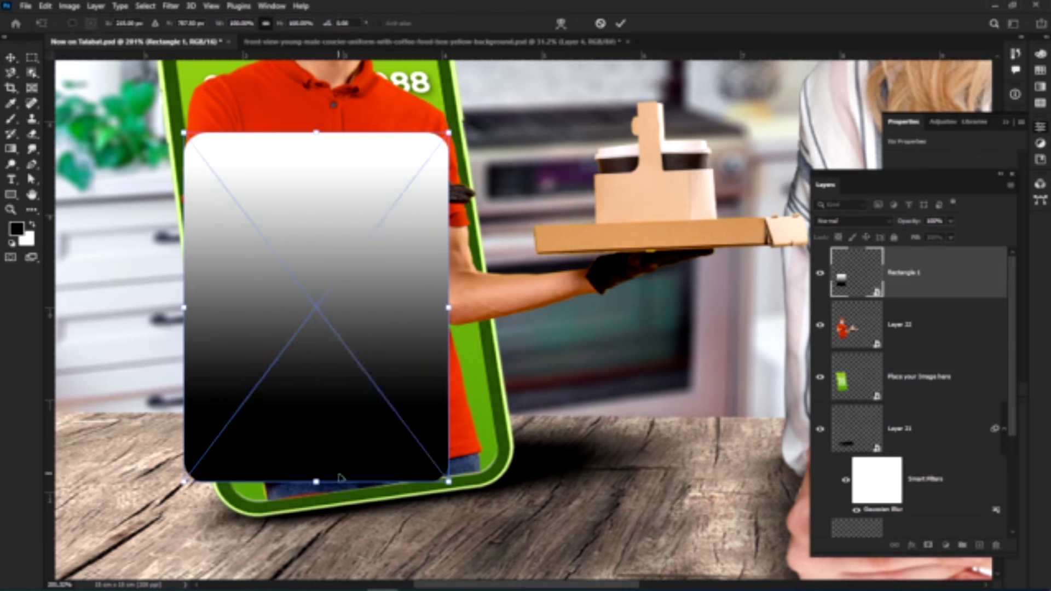
{"action": "right_click", "coordinate": [337, 481]}
{"action": "left_click", "coordinate": [362, 319]}
{"action": "left_click_drag", "start_coordinate": [316, 481], "coordinate": [364, 482]}
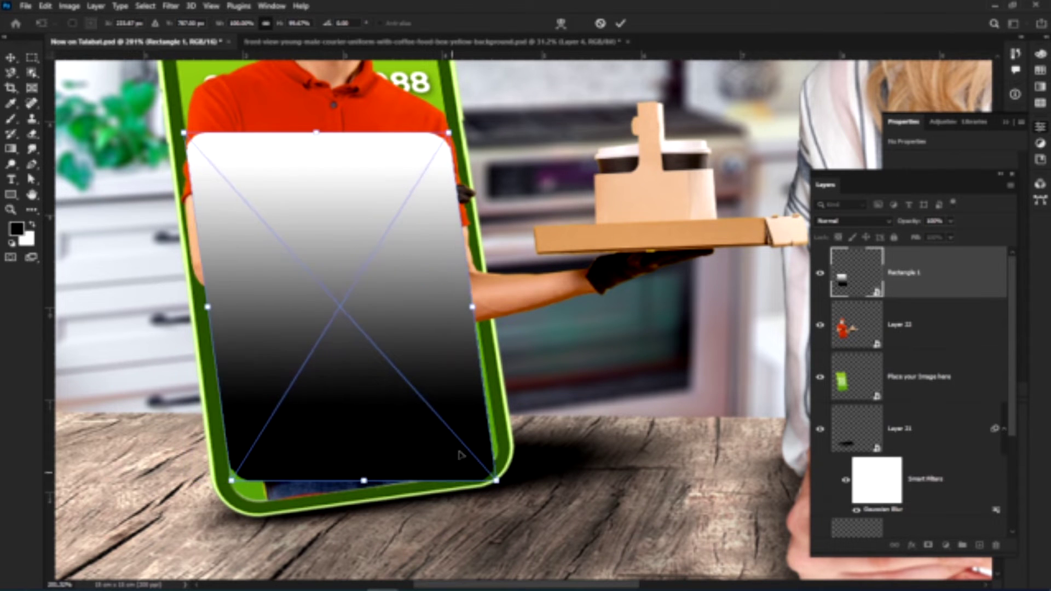
{"action": "left_click_drag", "start_coordinate": [472, 308], "coordinate": [473, 276]}
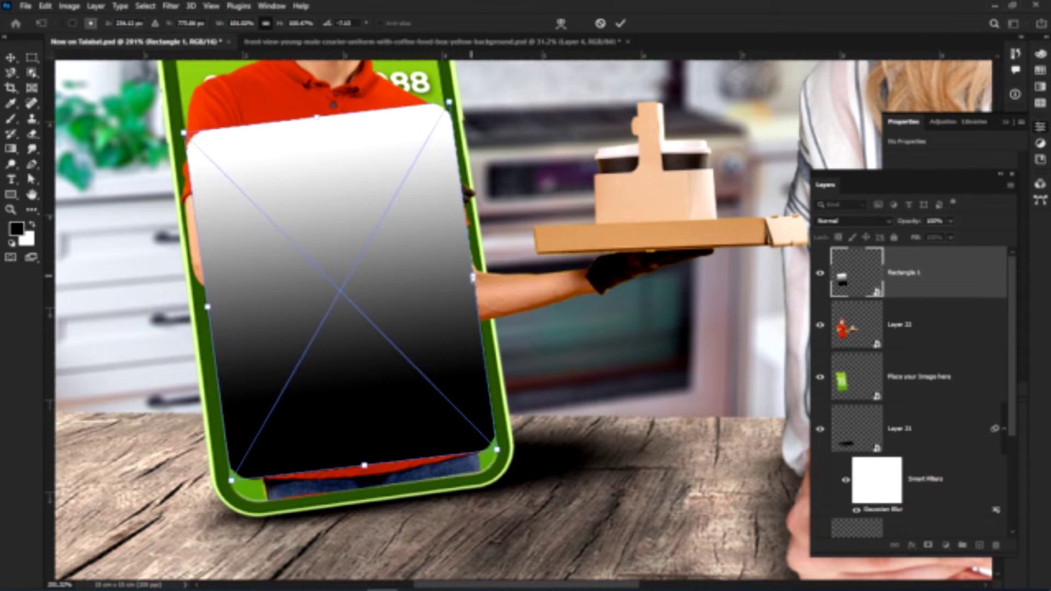
{"action": "left_click_drag", "start_coordinate": [363, 466], "coordinate": [370, 492]}
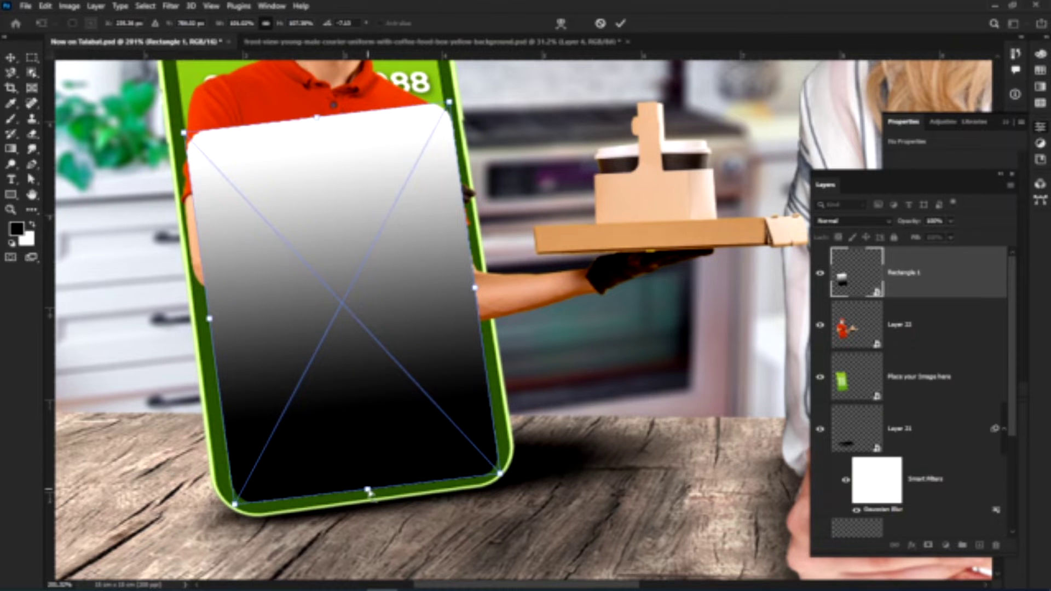
{"action": "key", "text": "Return"}
Set the gradient rectangle's blend mode to Multiply and its opacity to 70%.
{"action": "left_click", "coordinate": [853, 221]}
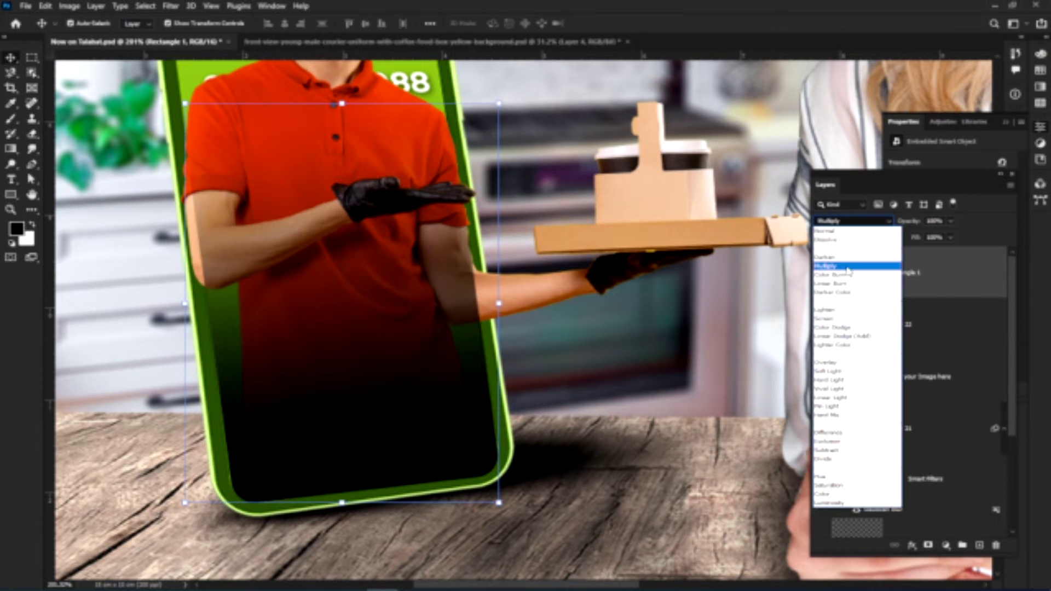
{"action": "left_click", "coordinate": [837, 267]}
{"action": "left_click_drag", "start_coordinate": [953, 222], "coordinate": [934, 237]}
Refine the skew of the gradient rectangle with Free Transform so its sides and bottom corners follow the phone's inner frame.
{"action": "key", "text": "ctrl+t"}
{"action": "left_click_drag", "start_coordinate": [490, 301], "coordinate": [475, 282]}
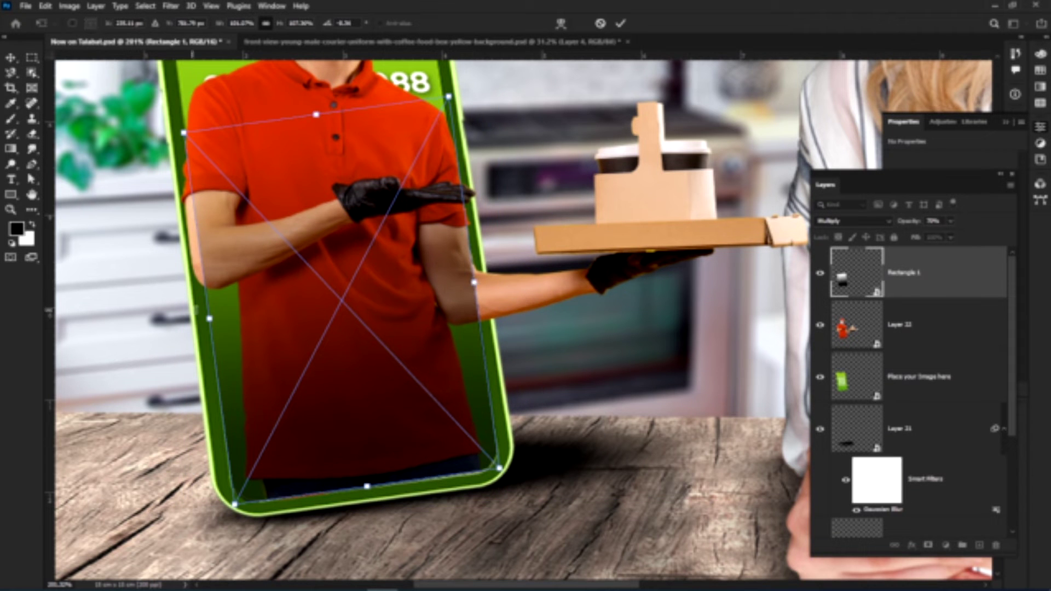
{"action": "left_click_drag", "start_coordinate": [210, 319], "coordinate": [210, 314]}
{"action": "scroll", "coordinate": [465, 475], "scroll_direction": "up", "scroll_amount": 4}
{"action": "left_click_drag", "start_coordinate": [536, 467], "coordinate": [540, 473]}
{"action": "left_click_drag", "start_coordinate": [288, 455], "coordinate": [421, 445]}
{"action": "left_click_drag", "start_coordinate": [157, 521], "coordinate": [160, 522]}
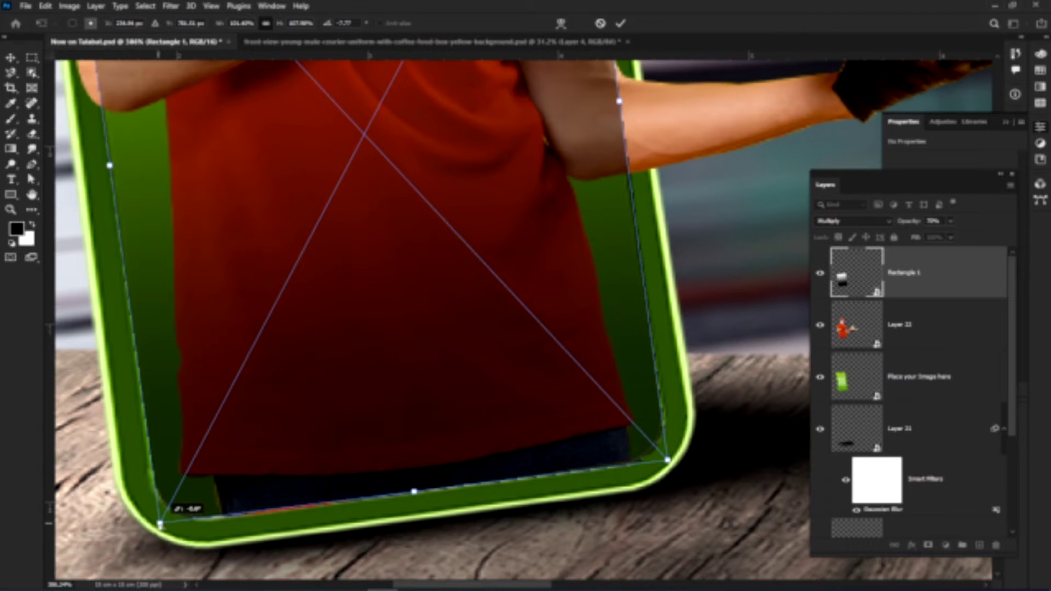
Lower the gradient rectangle's top edge, refit its bottom corners, apply the transform and reduce the layer's opacity to 20%.
{"action": "left_click_drag", "start_coordinate": [258, 99], "coordinate": [326, 466]}
{"action": "left_click_drag", "start_coordinate": [383, 242], "coordinate": [405, 404]}
{"action": "left_click_drag", "start_coordinate": [456, 389], "coordinate": [398, 171]}
{"action": "left_click_drag", "start_coordinate": [396, 392], "coordinate": [462, 246]}
{"action": "scroll", "coordinate": [364, 146], "scroll_direction": "down", "scroll_amount": 1}
{"action": "mouse_move", "coordinate": [388, 100]}
{"action": "left_mouse_down"}
{"action": "mouse_move", "coordinate": [404, 274]}
{"action": "mouse_move", "coordinate": [392, 111]}
{"action": "left_mouse_up"}
{"action": "left_click_drag", "start_coordinate": [654, 505], "coordinate": [662, 486]}
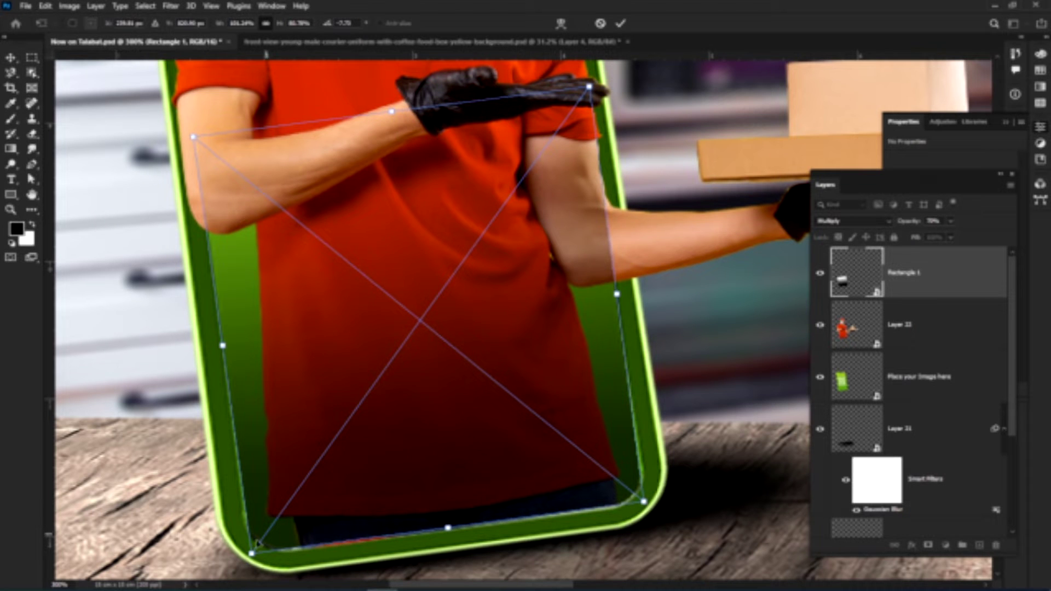
{"action": "left_click_drag", "start_coordinate": [255, 558], "coordinate": [252, 556]}
{"action": "key", "text": "Return"}
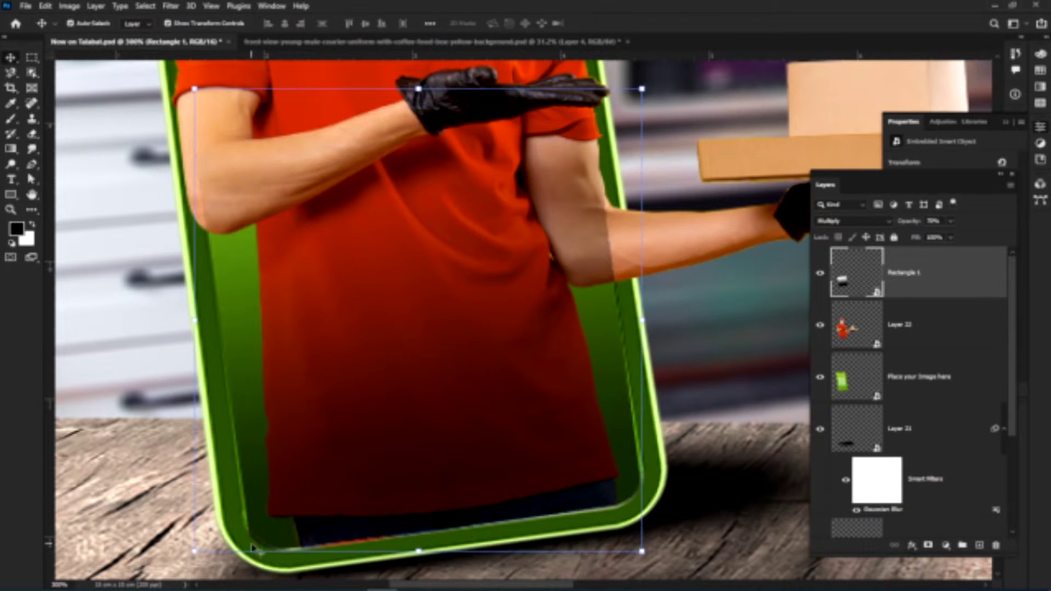
{"action": "left_click_drag", "start_coordinate": [955, 220], "coordinate": [922, 238]}
Add a layer mask to the courier and paint out the jeans along the phone screen's bottom edge in black.
{"action": "left_click", "coordinate": [924, 342]}
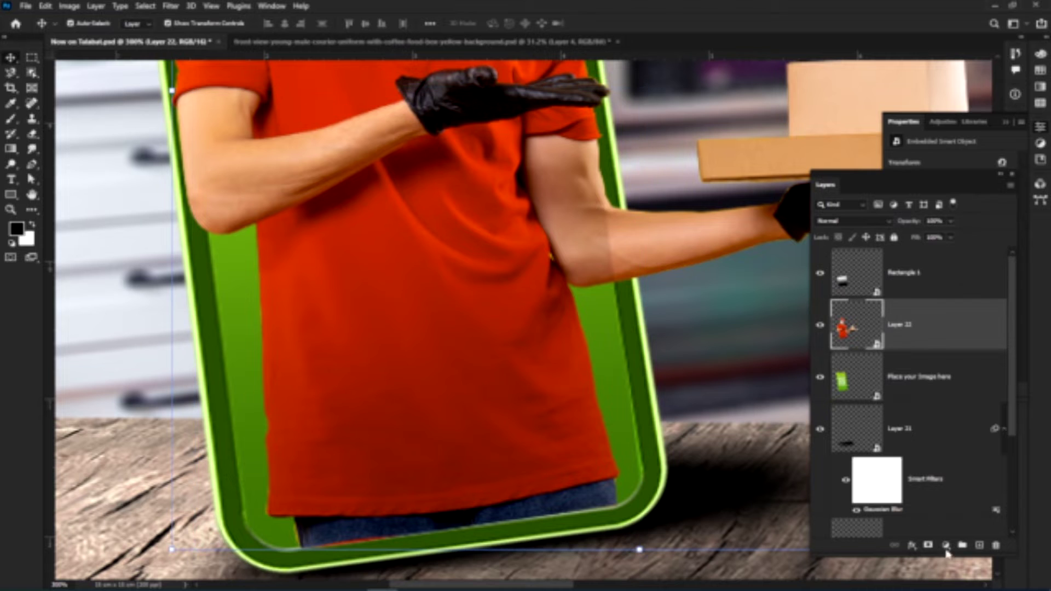
{"action": "left_click", "coordinate": [928, 546]}
{"action": "scroll", "coordinate": [547, 383], "scroll_direction": "down", "scroll_amount": 3}
{"action": "key", "text": "b"}
{"action": "key", "text": "x"}
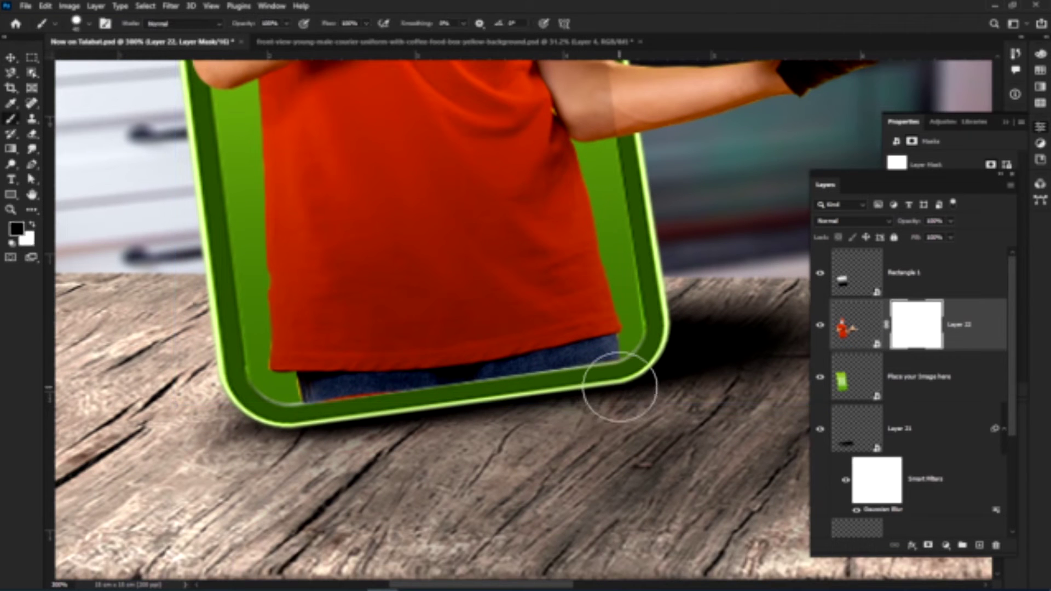
{"action": "mouse_move", "coordinate": [522, 408]}
{"action": "left_mouse_down"}
{"action": "mouse_move", "coordinate": [347, 430]}
{"action": "mouse_move", "coordinate": [404, 434]}
{"action": "mouse_move", "coordinate": [626, 384]}
{"action": "left_mouse_up"}
{"action": "key", "text": "ctrl+z"}
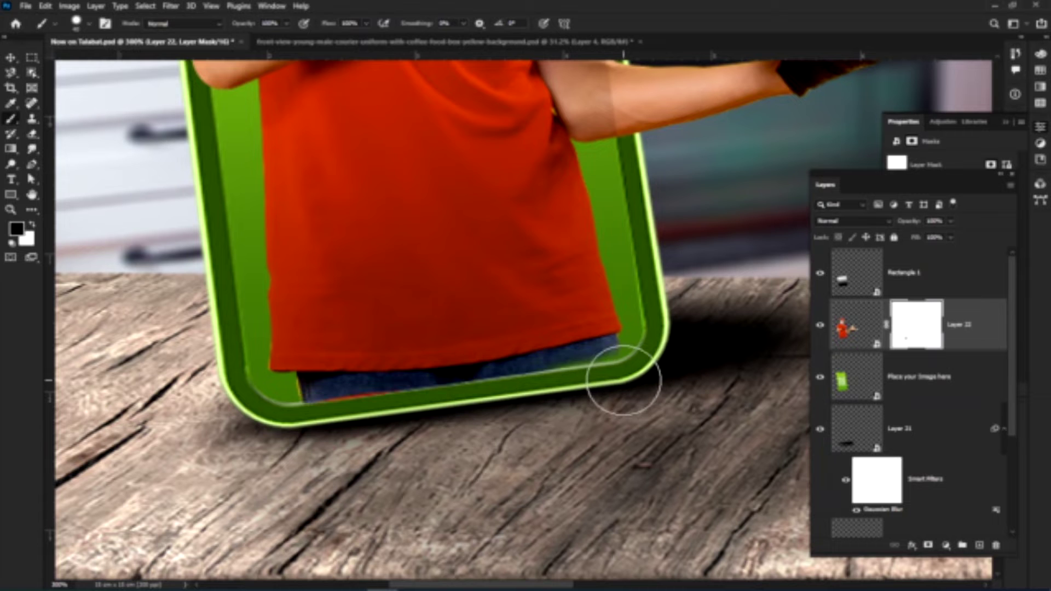
{"action": "mouse_move", "coordinate": [428, 425]}
{"action": "left_mouse_down"}
{"action": "mouse_move", "coordinate": [598, 387]}
{"action": "mouse_move", "coordinate": [446, 417]}
{"action": "mouse_move", "coordinate": [279, 427]}
{"action": "left_mouse_up"}
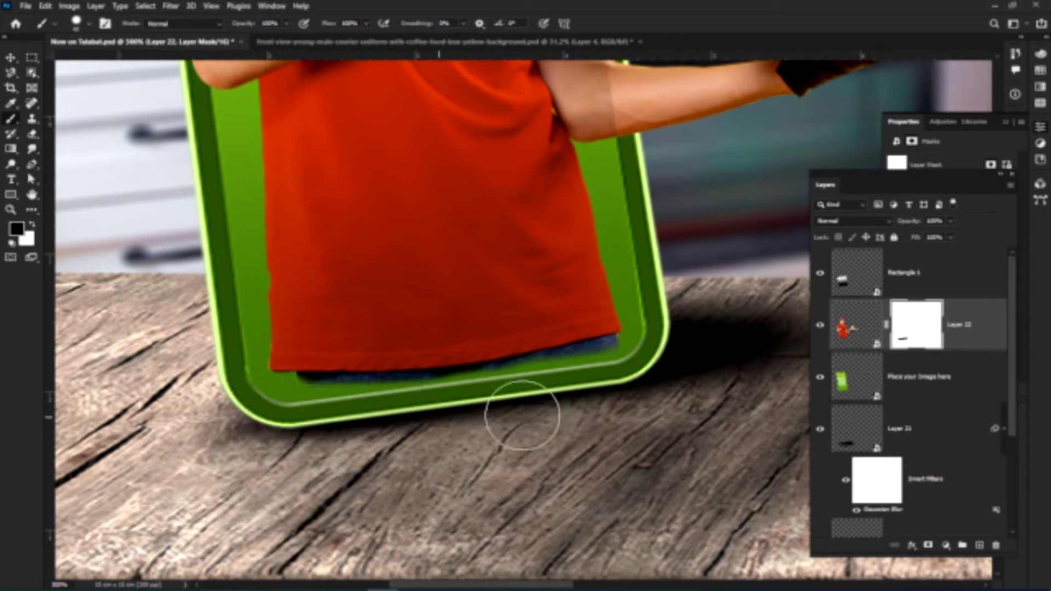
Add a mask to the gradient rectangle layer and paint in black over the courier's arms and gloved hand to clear the shading.
{"action": "scroll", "coordinate": [469, 422], "scroll_direction": "down", "scroll_amount": 6}
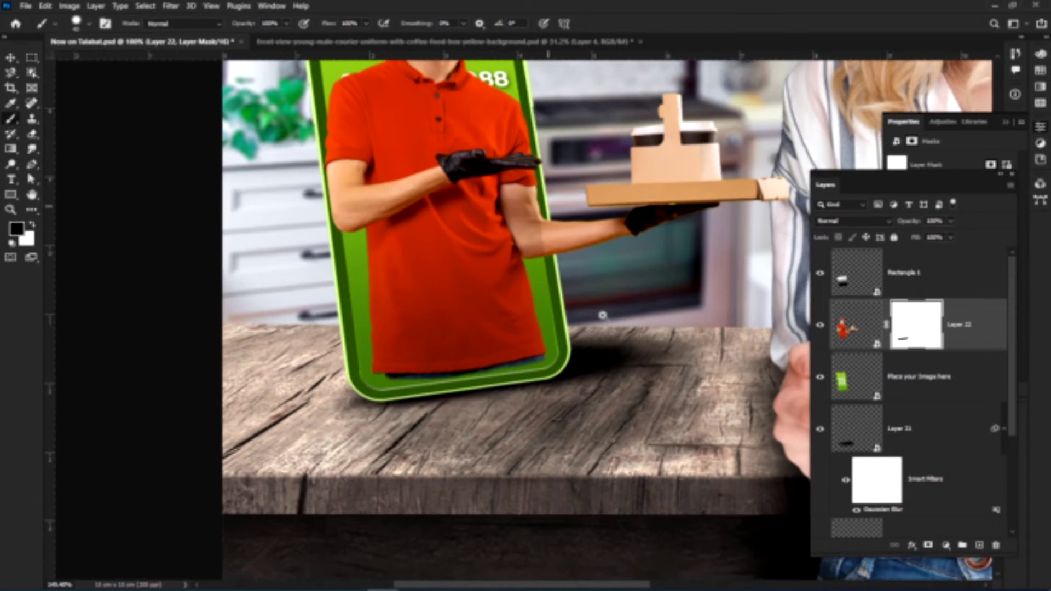
{"action": "left_click", "coordinate": [913, 275]}
{"action": "left_click", "coordinate": [928, 545]}
{"action": "left_click_drag", "start_coordinate": [521, 170], "coordinate": [516, 208]}
{"action": "left_click_drag", "start_coordinate": [529, 246], "coordinate": [526, 288]}
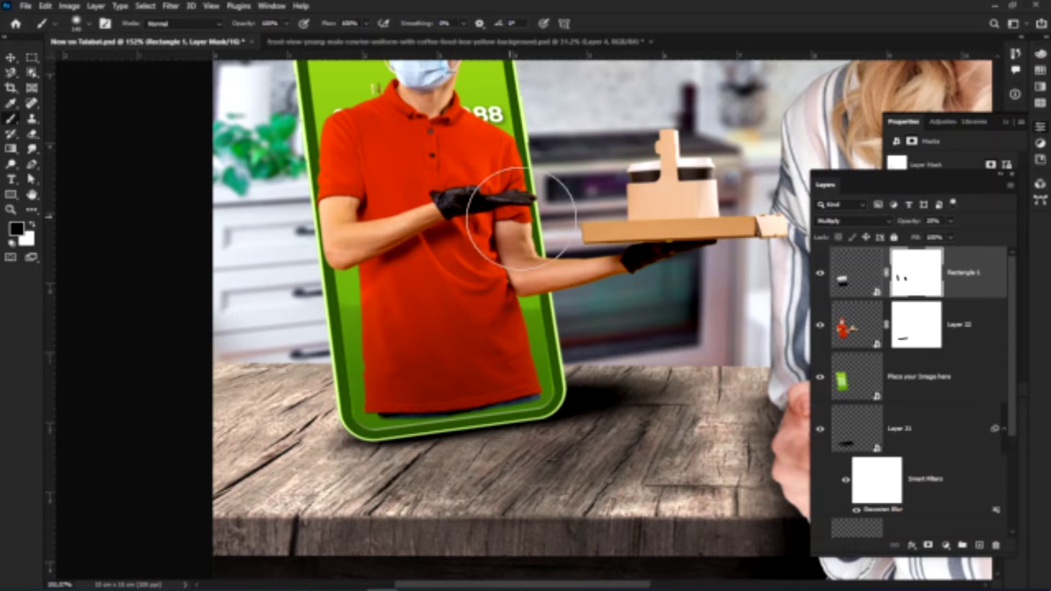
{"action": "mouse_move", "coordinate": [524, 222]}
{"action": "left_mouse_down"}
{"action": "mouse_move", "coordinate": [250, 257]}
{"action": "mouse_move", "coordinate": [367, 267]}
{"action": "mouse_move", "coordinate": [417, 239]}
{"action": "left_mouse_up"}
{"action": "left_click_drag", "start_coordinate": [463, 201], "coordinate": [360, 186]}
{"action": "mouse_move", "coordinate": [502, 159]}
{"action": "left_mouse_down"}
{"action": "mouse_move", "coordinate": [544, 253]}
{"action": "mouse_move", "coordinate": [505, 303]}
{"action": "left_mouse_up"}
Open the contents of the phone's smart object and remove the text from its green screen.
{"action": "key", "text": "v"}
{"action": "left_click_drag", "start_coordinate": [606, 265], "coordinate": [568, 244]}
{"action": "left_click", "coordinate": [421, 261]}
{"action": "double_click", "coordinate": [850, 387]}
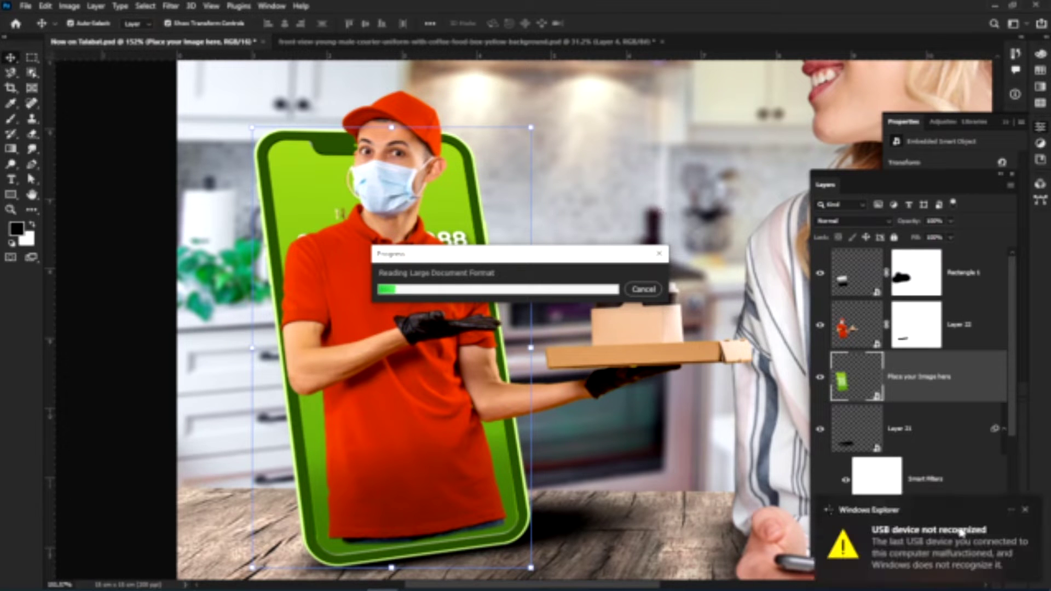
{"action": "left_click", "coordinate": [955, 544]}
{"action": "left_click", "coordinate": [615, 345]}
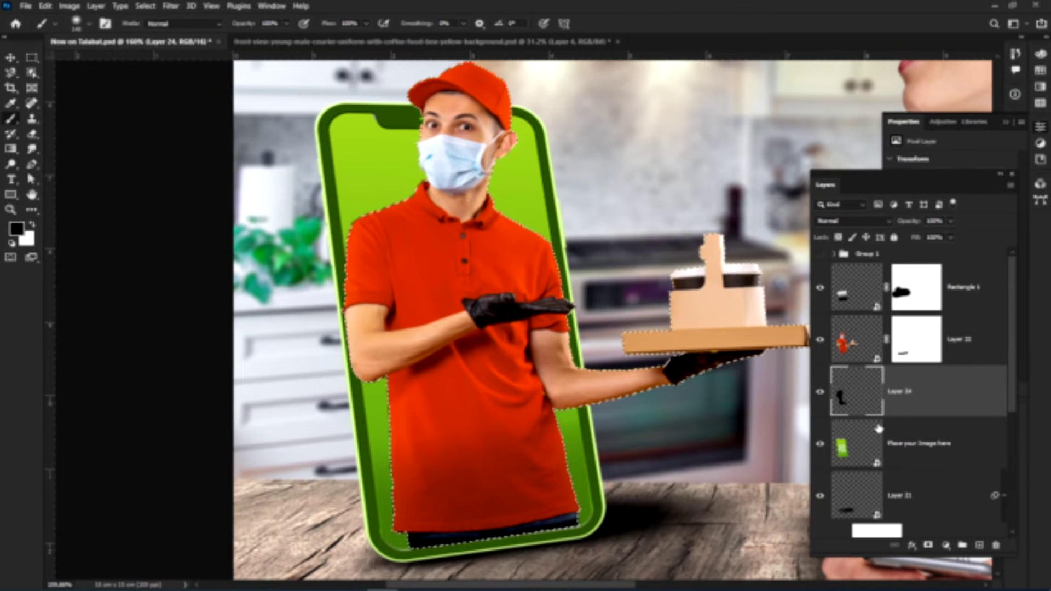
Deselect, convert the black courier silhouette layer behind him to a smart object and soften it with Gaussian Blur.
{"action": "key", "text": "ctrl+d"}
{"action": "right_click", "coordinate": [899, 393]}
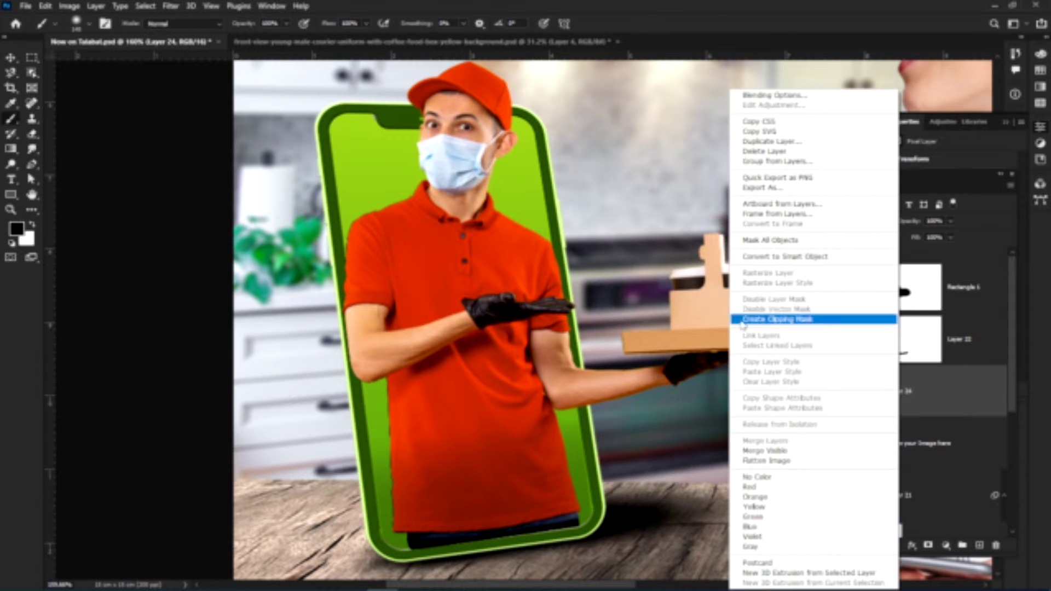
{"action": "left_click", "coordinate": [759, 256]}
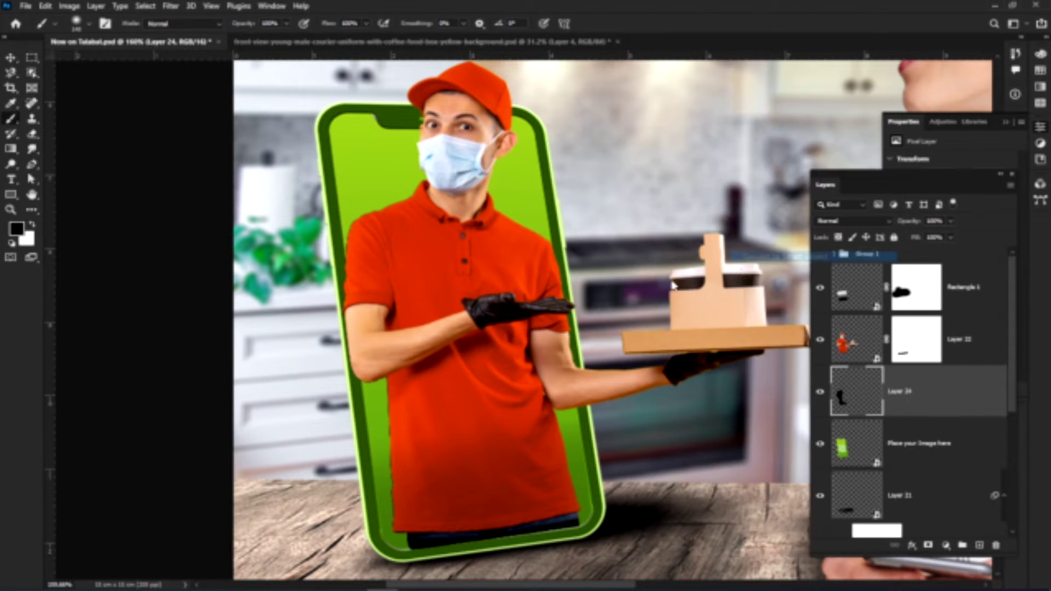
{"action": "left_click", "coordinate": [170, 6]}
{"action": "mouse_move", "coordinate": [188, 145]}
{"action": "left_click", "coordinate": [353, 194]}
{"action": "left_click", "coordinate": [709, 166]}
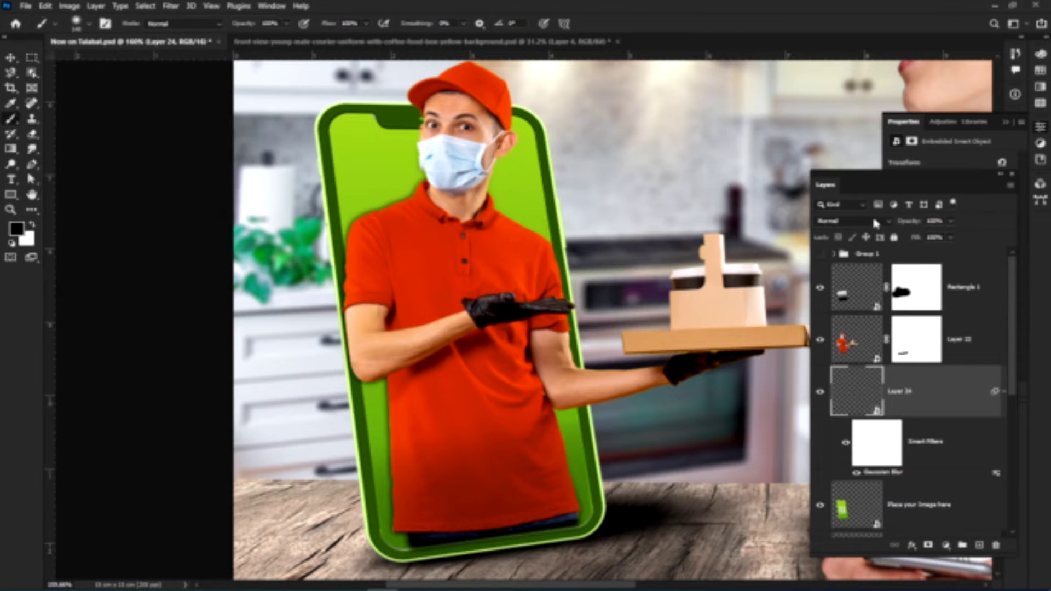
Set the courier's blurred silhouette layer to Multiply and shorten it slightly from its lower edge with Free Transform.
{"action": "left_click", "coordinate": [875, 221]}
{"action": "left_click", "coordinate": [842, 268]}
{"action": "key", "text": "ctrl+t"}
{"action": "key", "text": "Return"}
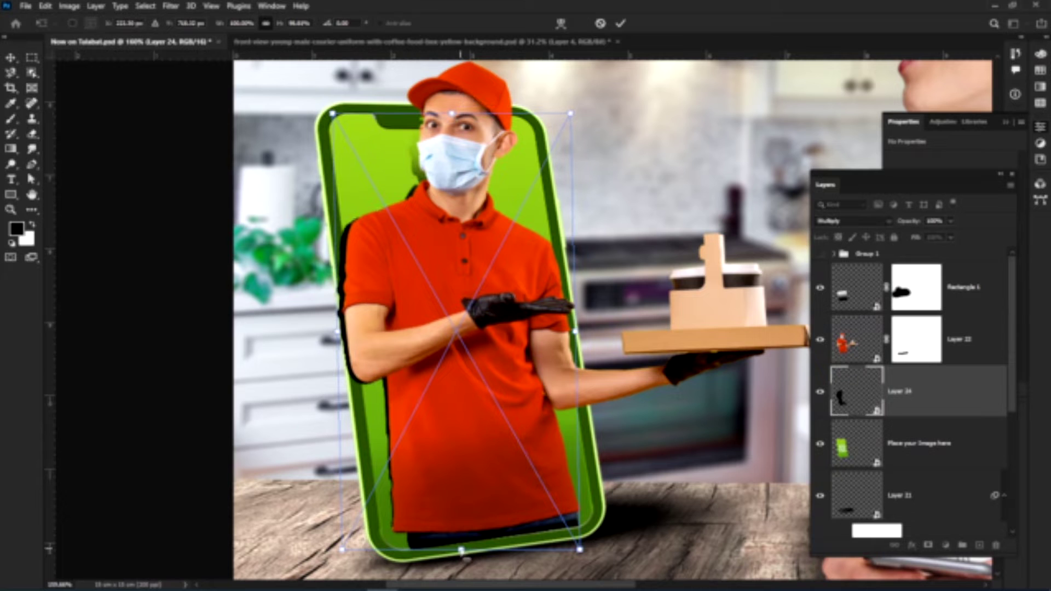
{"action": "left_click_drag", "start_coordinate": [462, 551], "coordinate": [459, 546]}
{"action": "left_click_drag", "start_coordinate": [343, 547], "coordinate": [344, 542]}
{"action": "left_click_drag", "start_coordinate": [580, 546], "coordinate": [579, 542]}
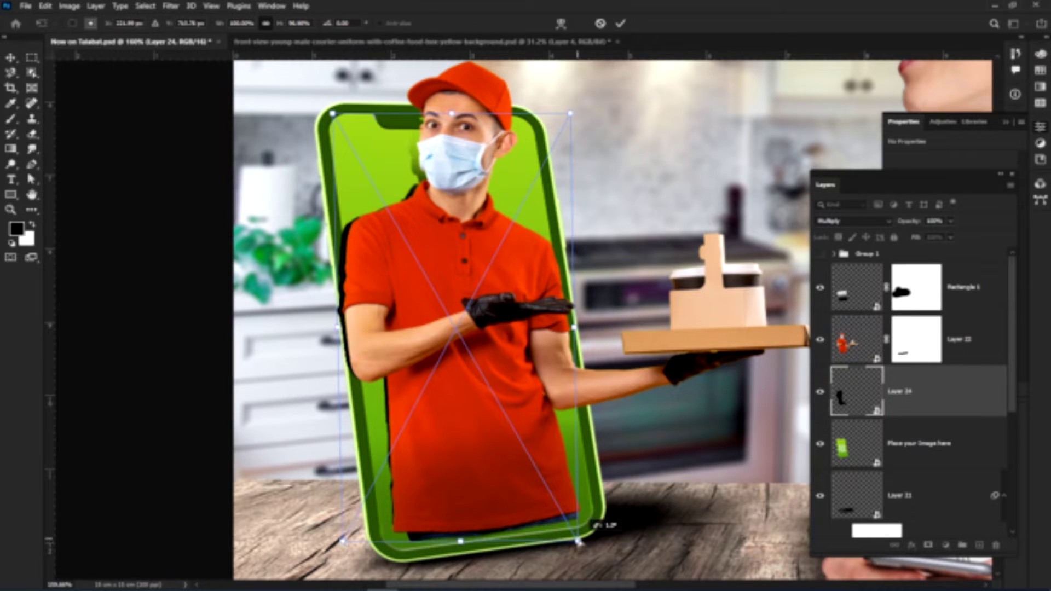
Warp the silhouette to hug the courier's head, arm and shirt edge inside the phone, and apply the transform.
{"action": "right_click", "coordinate": [456, 144]}
{"action": "left_click", "coordinate": [495, 273]}
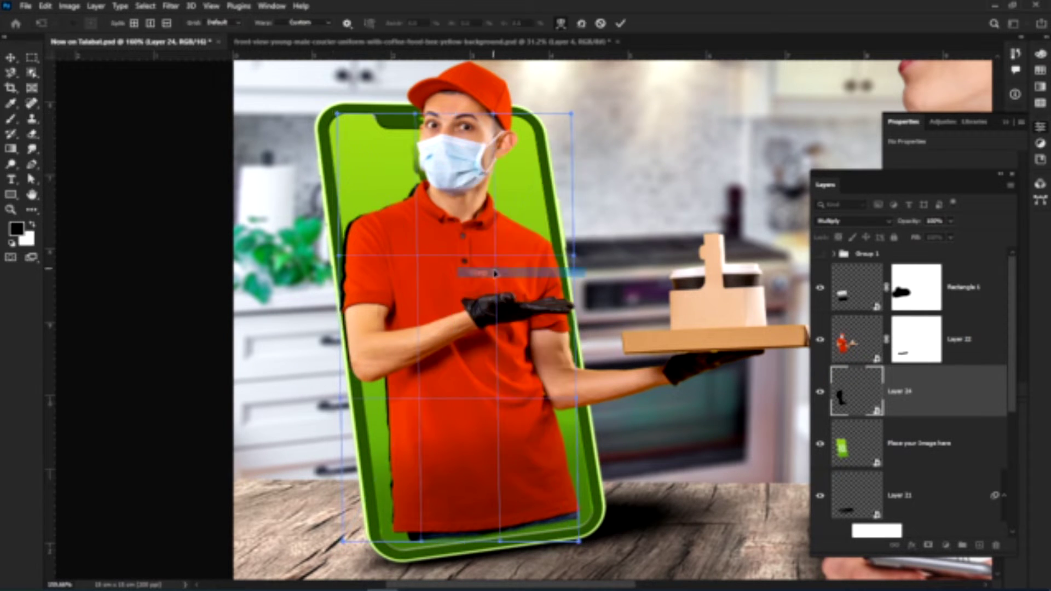
{"action": "left_click_drag", "start_coordinate": [467, 125], "coordinate": [450, 137]}
{"action": "left_click_drag", "start_coordinate": [373, 351], "coordinate": [380, 352]}
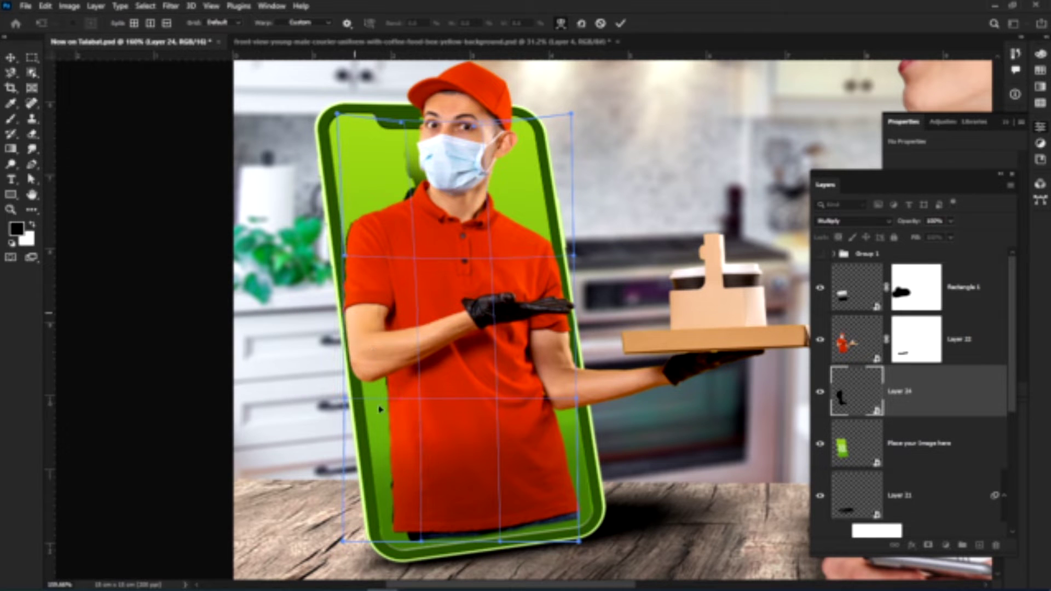
{"action": "left_click_drag", "start_coordinate": [399, 442], "coordinate": [395, 447]}
{"action": "left_click_drag", "start_coordinate": [388, 496], "coordinate": [384, 503]}
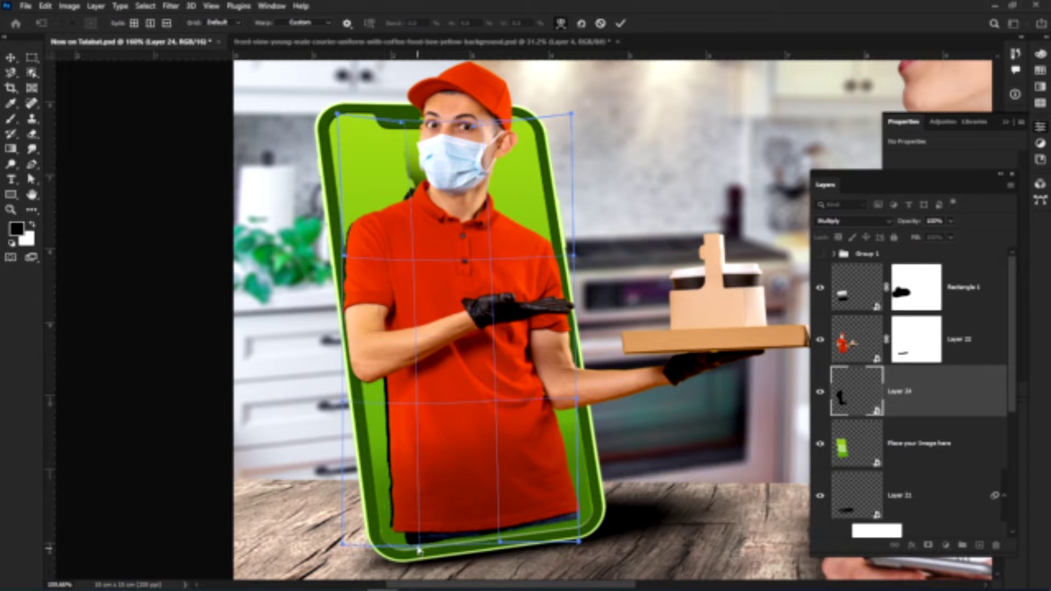
{"action": "left_click_drag", "start_coordinate": [419, 551], "coordinate": [417, 543]}
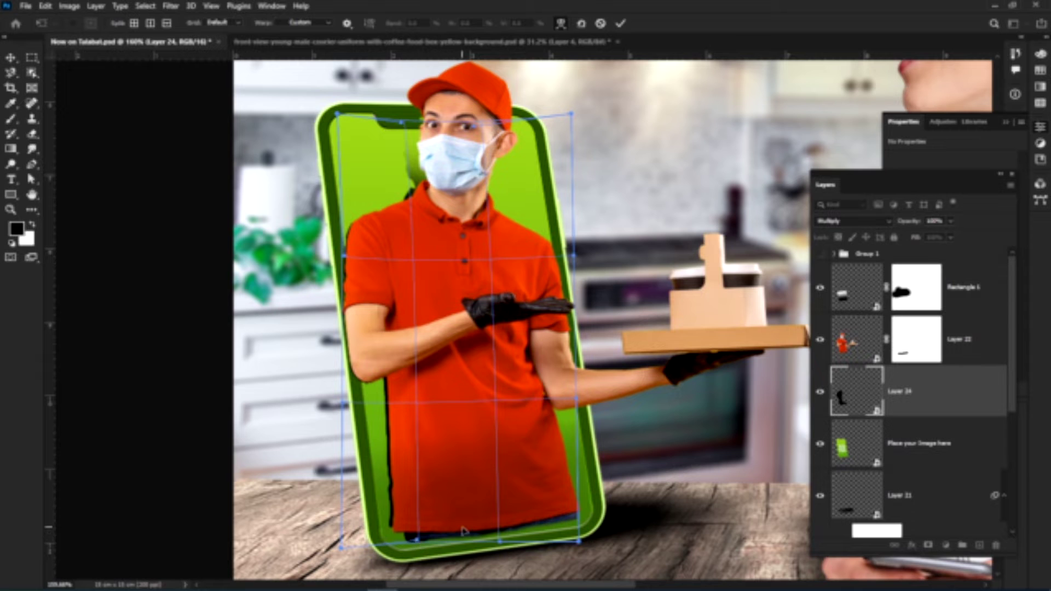
{"action": "key", "text": "Return"}
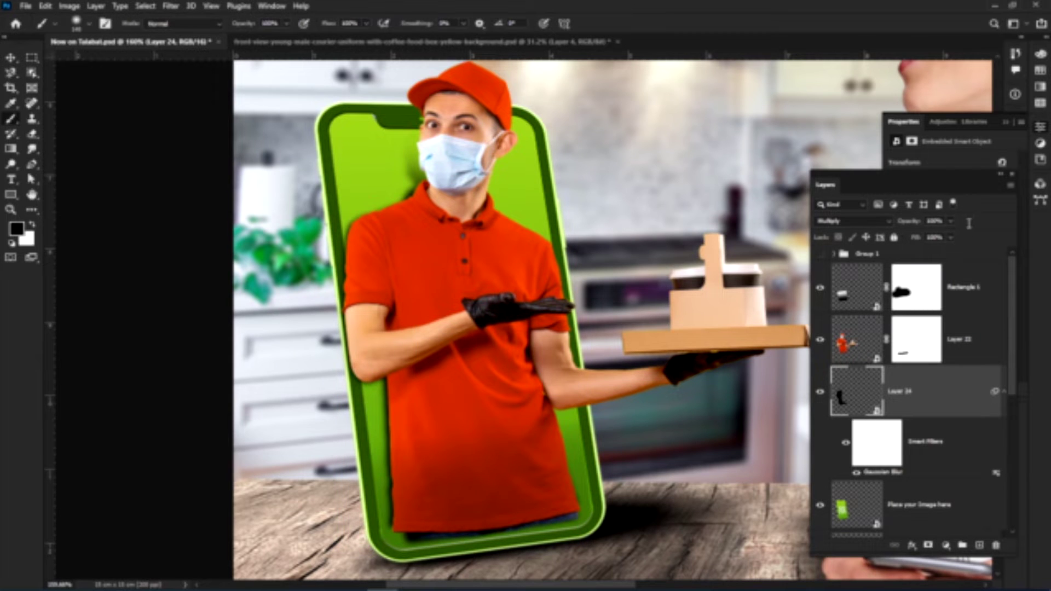
Lower the fill of the silhouette shadow behind the courier to about 30%.
{"action": "key", "text": "v"}
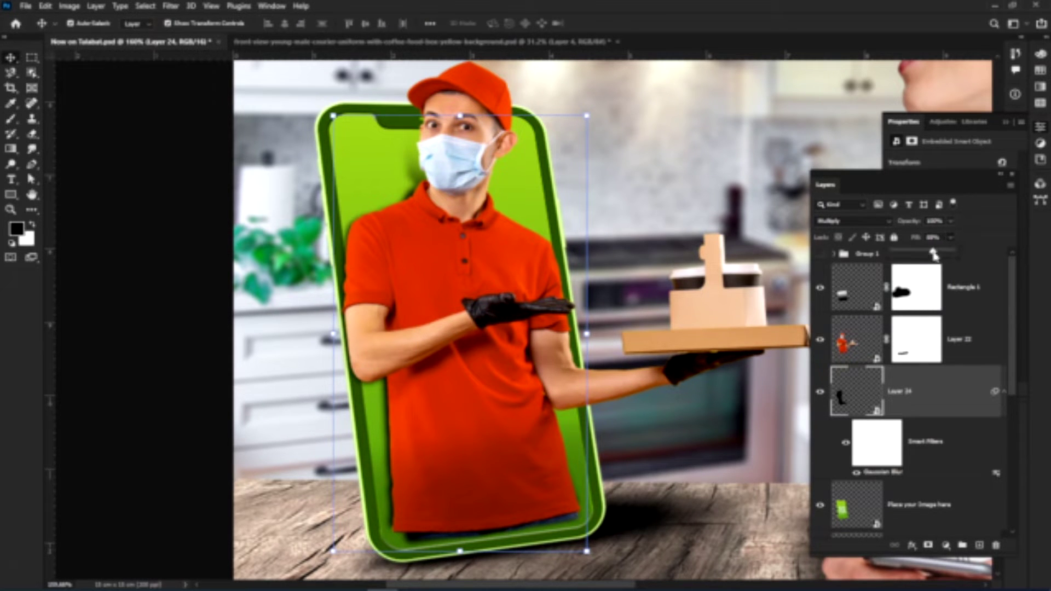
{"action": "left_click_drag", "start_coordinate": [933, 254], "coordinate": [912, 255]}
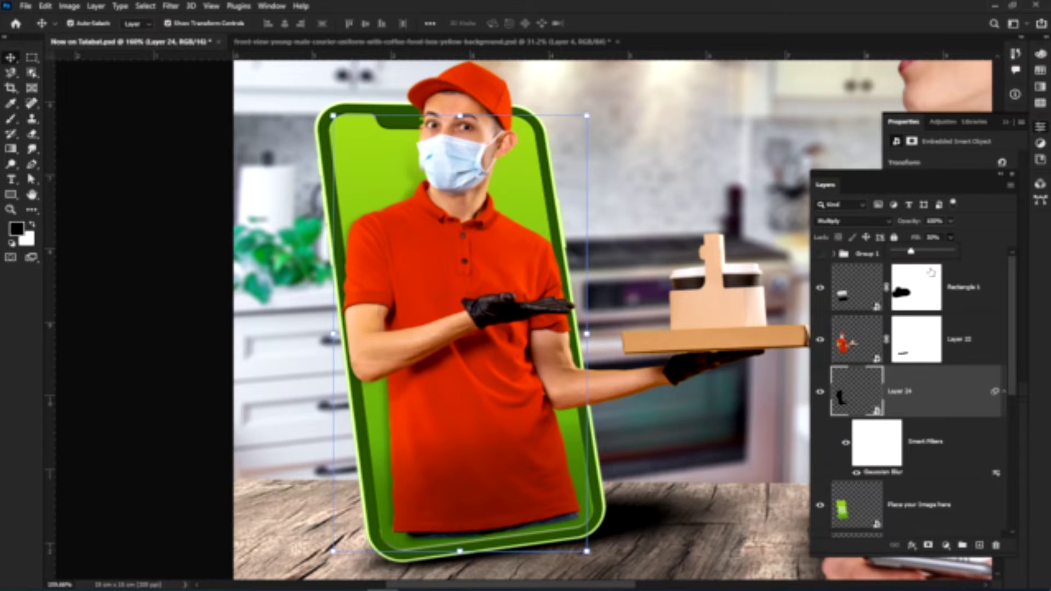
{"action": "left_click", "coordinate": [1000, 291]}
Create a new layer beneath the phone and fill it with the courier's outline in black, with the selection cleared at the end.
{"action": "key", "text": "ctrl+minus"}
{"action": "key", "text": "ctrl+minus"}
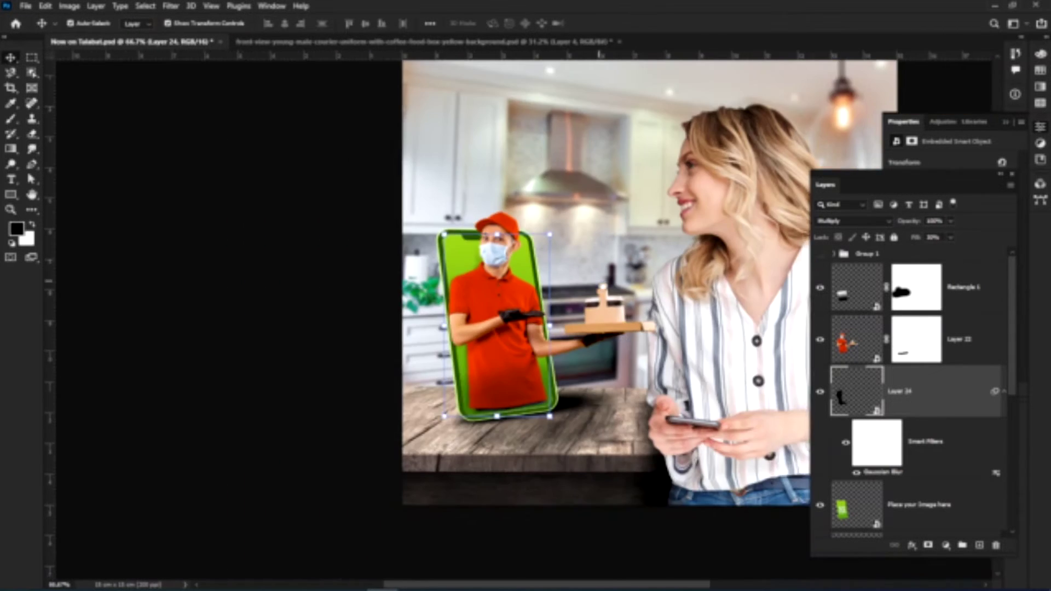
{"action": "scroll", "coordinate": [571, 363], "scroll_direction": "up", "scroll_amount": 5}
{"action": "left_click_drag", "start_coordinate": [572, 363], "coordinate": [511, 356]}
{"action": "left_click", "coordinate": [531, 459]}
{"action": "left_click", "coordinate": [980, 546]}
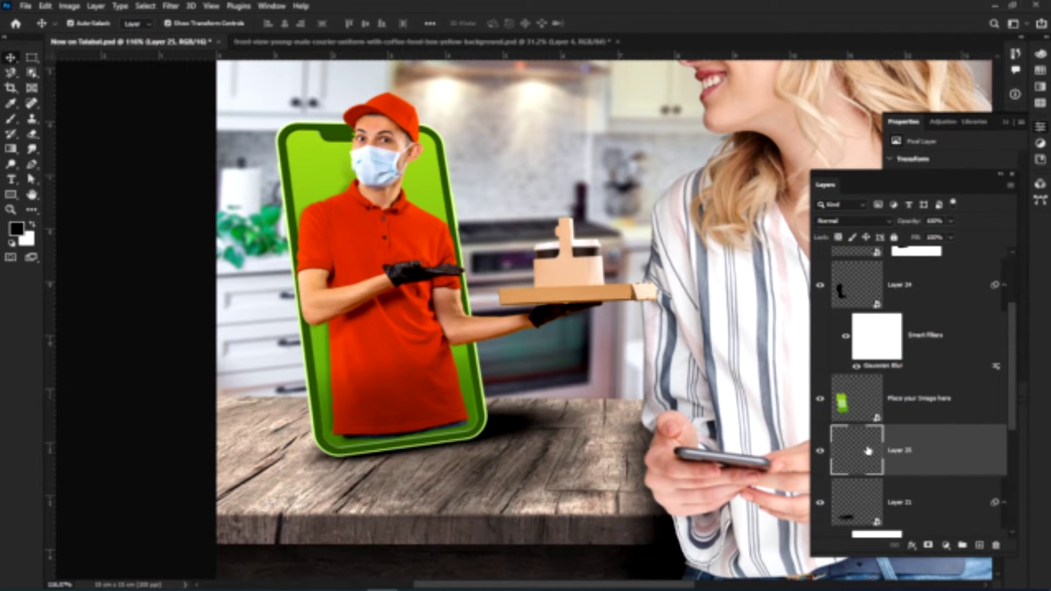
{"action": "scroll", "coordinate": [867, 304], "scroll_direction": "up", "scroll_amount": 1}
{"action": "left_click", "coordinate": [857, 275], "text": "ctrl"}
{"action": "key", "text": "alt+BackSpace"}
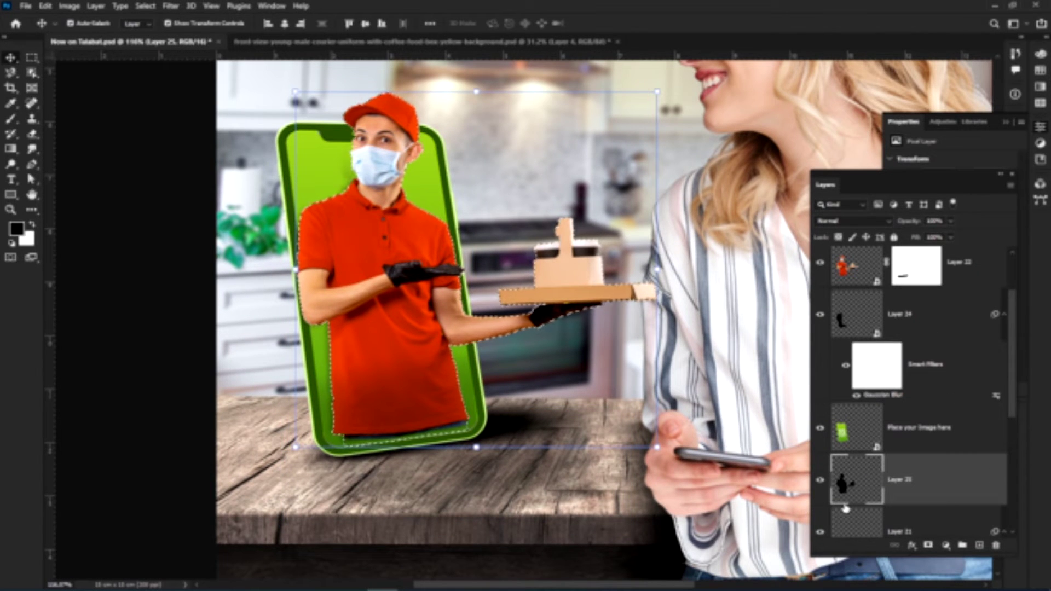
{"action": "key", "text": "ctrl+d"}
Flip the black courier shape downward and rotate and skew it flat across the tabletop as a shadow cast from the phone's base.
{"action": "left_click_drag", "start_coordinate": [476, 92], "coordinate": [474, 515]}
{"action": "left_click_drag", "start_coordinate": [655, 482], "coordinate": [699, 449]}
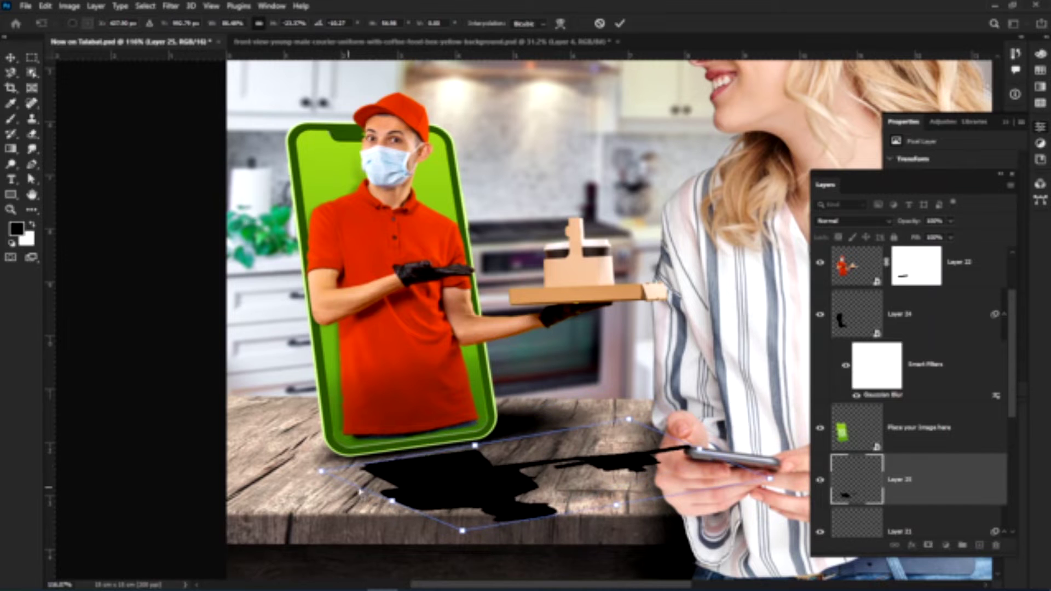
{"action": "left_click_drag", "start_coordinate": [321, 470], "coordinate": [329, 462]}
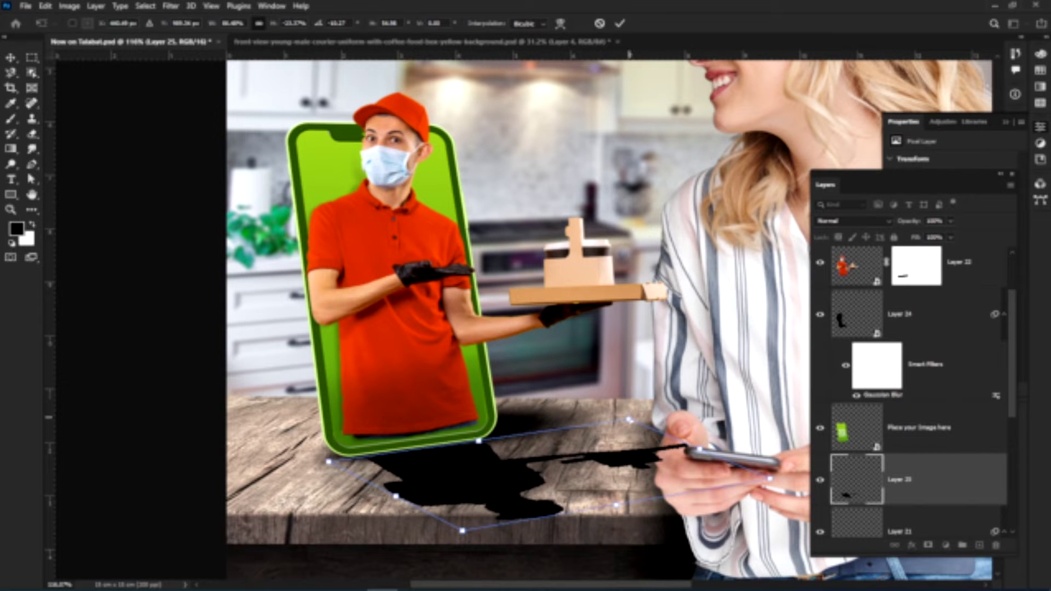
{"action": "left_click_drag", "start_coordinate": [617, 507], "coordinate": [625, 522]}
{"action": "left_click_drag", "start_coordinate": [630, 420], "coordinate": [629, 416]}
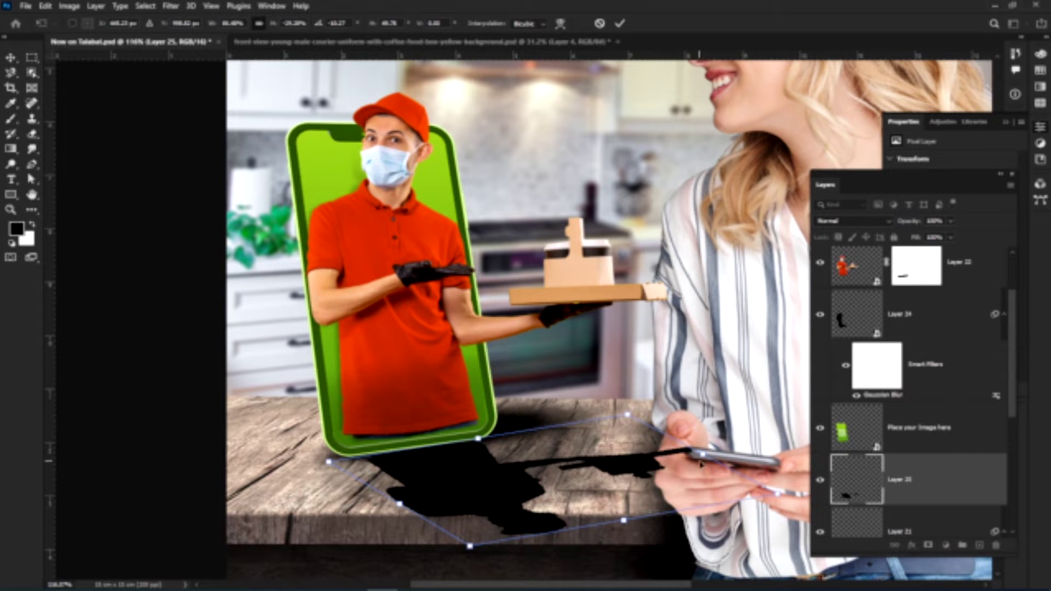
{"action": "left_click_drag", "start_coordinate": [470, 545], "coordinate": [457, 552]}
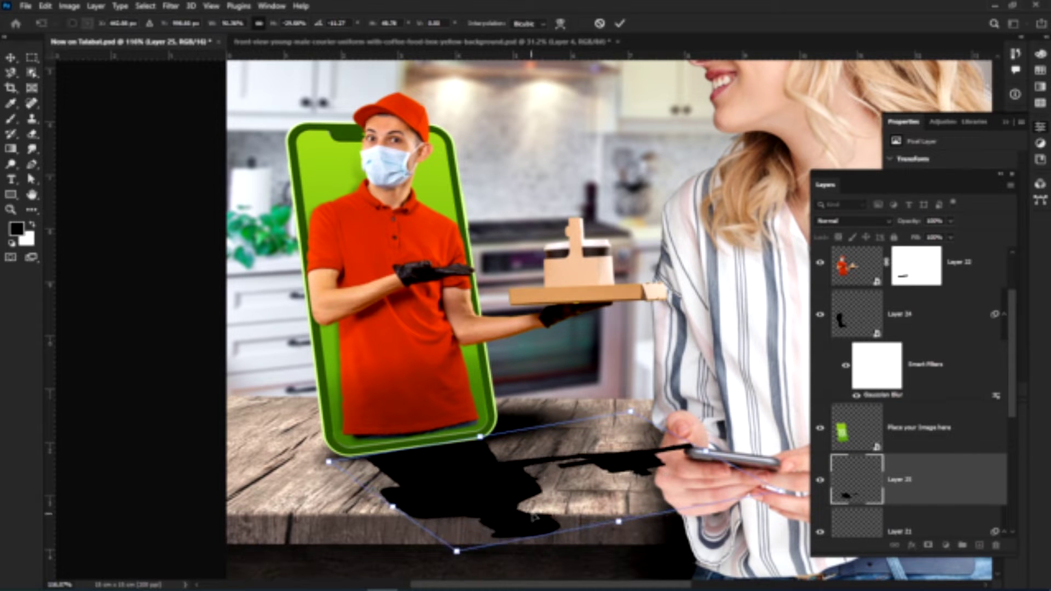
{"action": "key", "text": "Return"}
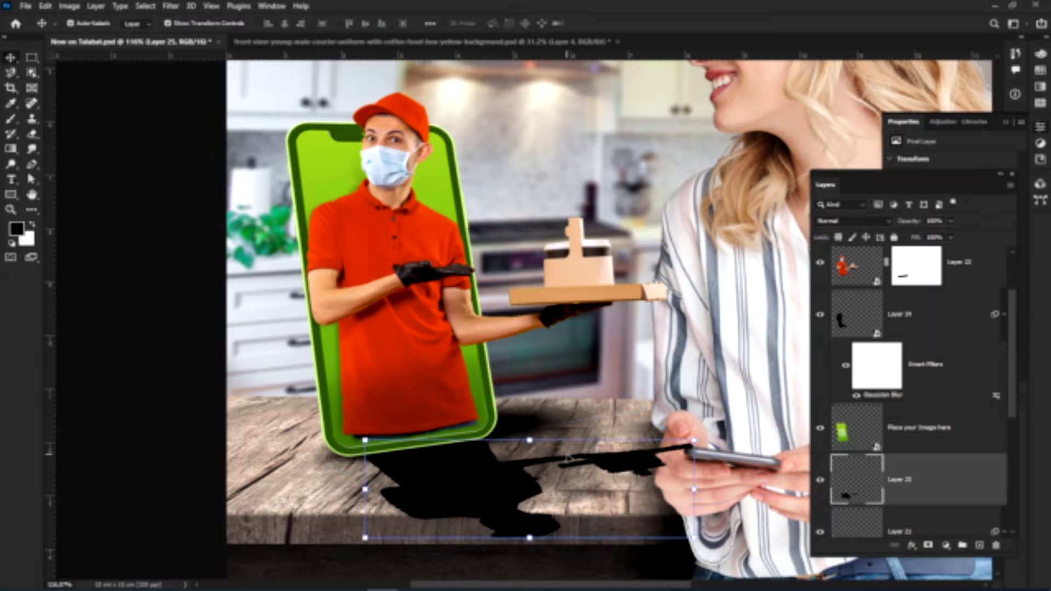
Soften the tabletop shadow as a smart object with a Gaussian Blur of about 11 pixels and reduce its fill to about 62%.
{"action": "right_click", "coordinate": [933, 491]}
{"action": "left_click", "coordinate": [827, 256]}
{"action": "left_click", "coordinate": [169, 7]}
{"action": "mouse_move", "coordinate": [191, 156]}
{"action": "left_click", "coordinate": [346, 203]}
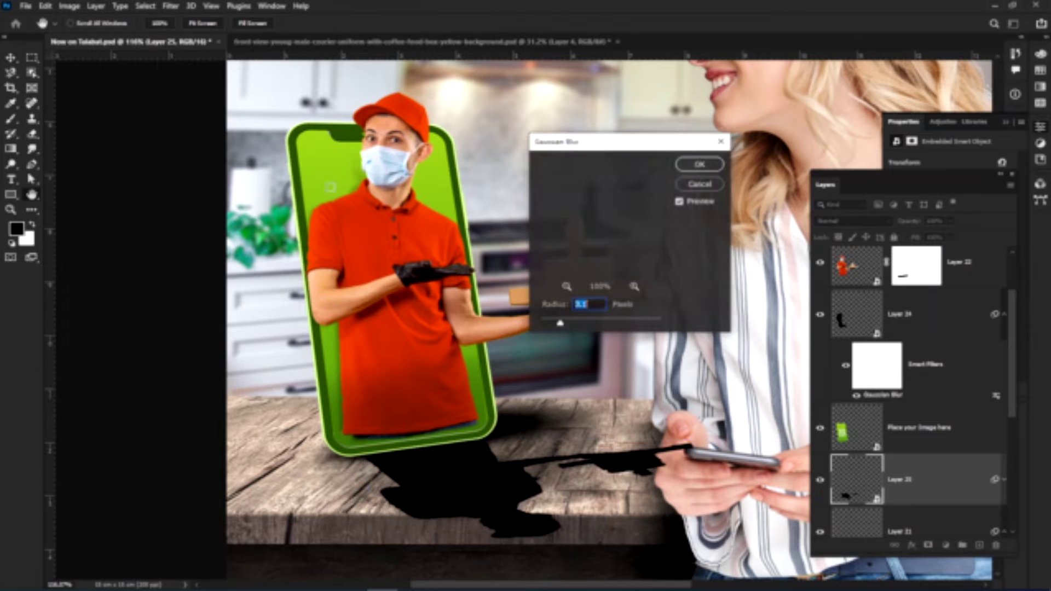
{"action": "left_click_drag", "start_coordinate": [560, 324], "coordinate": [587, 332]}
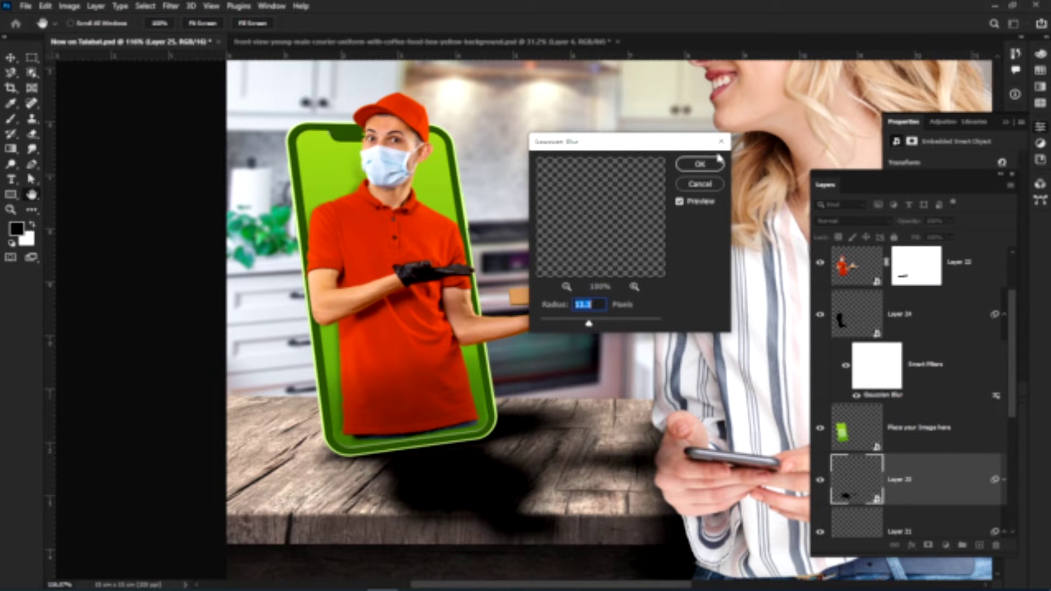
{"action": "left_click", "coordinate": [700, 164]}
{"action": "key", "text": "v"}
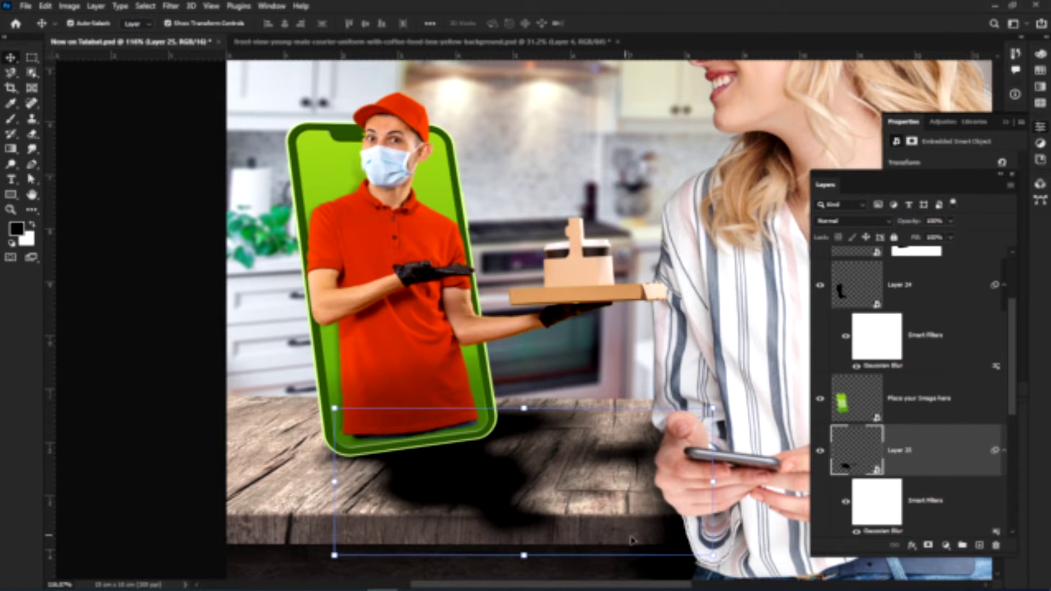
{"action": "left_click", "coordinate": [951, 237]}
{"action": "left_click_drag", "start_coordinate": [952, 252], "coordinate": [929, 252]}
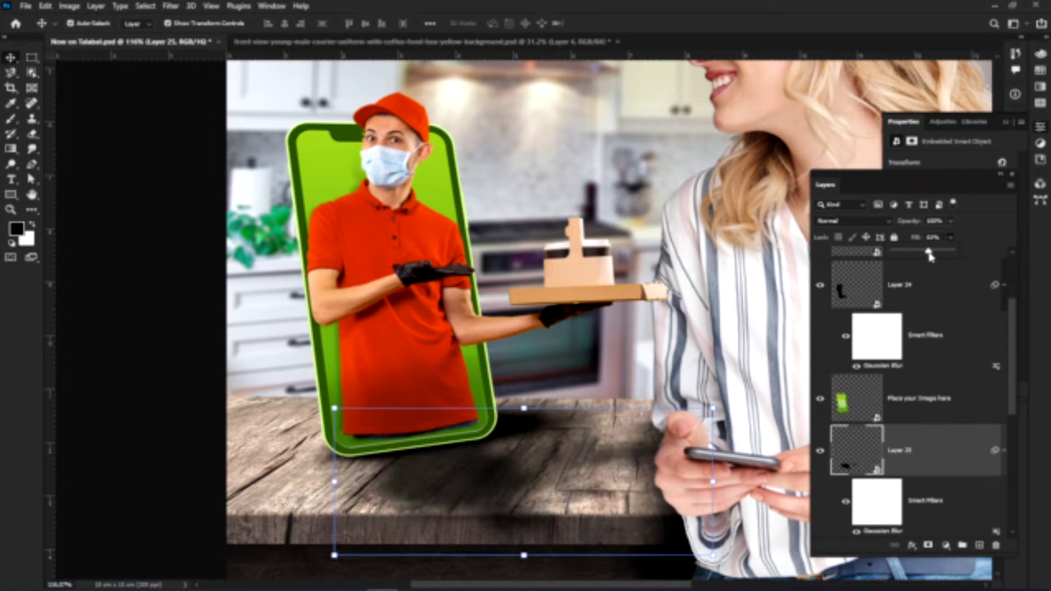
Rotate the tabletop shadow toward the woman and warp its edges and corners to follow the wooden surface.
{"action": "key", "text": "ctrl+t"}
{"action": "key", "text": "Return"}
{"action": "left_click_drag", "start_coordinate": [692, 481], "coordinate": [671, 435]}
{"action": "right_click", "coordinate": [496, 428]}
{"action": "left_click", "coordinate": [529, 327]}
{"action": "left_click_drag", "start_coordinate": [522, 429], "coordinate": [368, 487]}
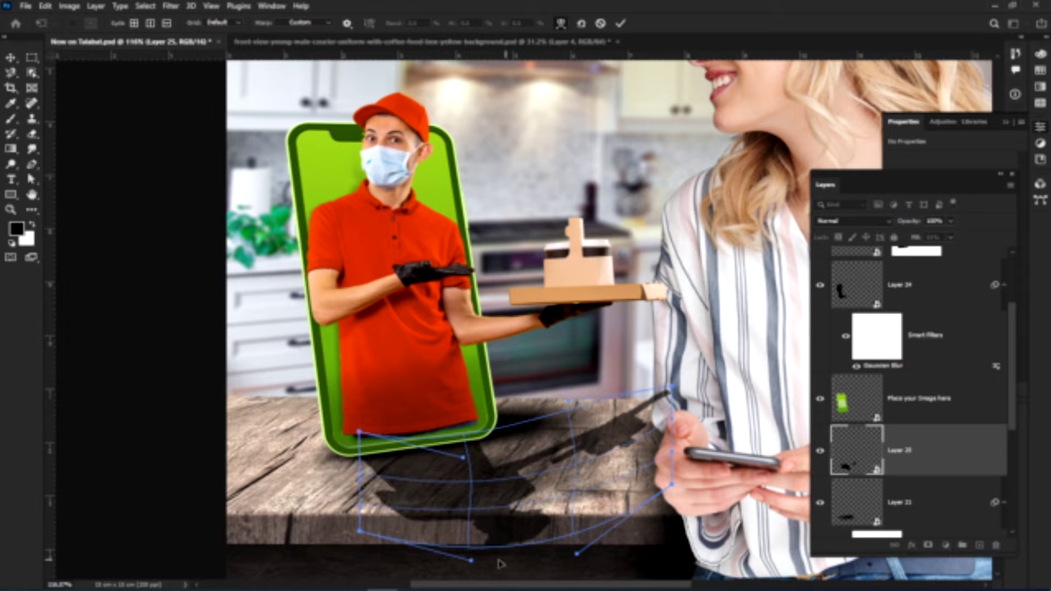
{"action": "left_click_drag", "start_coordinate": [359, 531], "coordinate": [430, 547]}
{"action": "left_click_drag", "start_coordinate": [360, 481], "coordinate": [375, 483]}
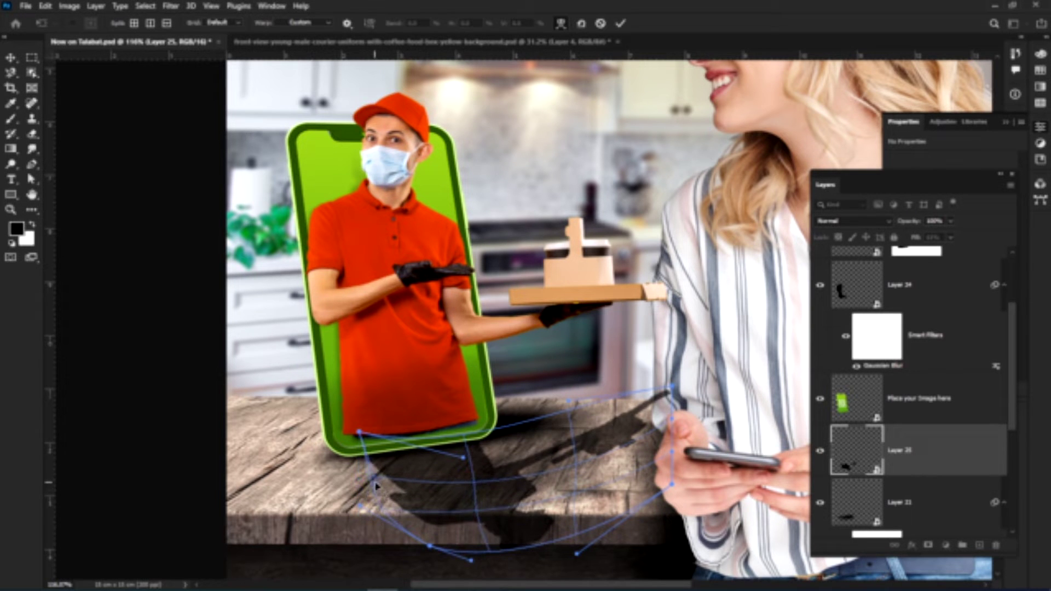
{"action": "left_click_drag", "start_coordinate": [672, 485], "coordinate": [762, 553]}
{"action": "left_click_drag", "start_coordinate": [672, 388], "coordinate": [664, 402]}
{"action": "key", "text": "Return"}
Collapse the smart filter lists of the shadow layers and move the courier's tabletop shadow beneath the woman's layer.
{"action": "key", "text": "ctrl+f"}
{"action": "scroll", "coordinate": [913, 314], "scroll_direction": "down", "scroll_amount": 4}
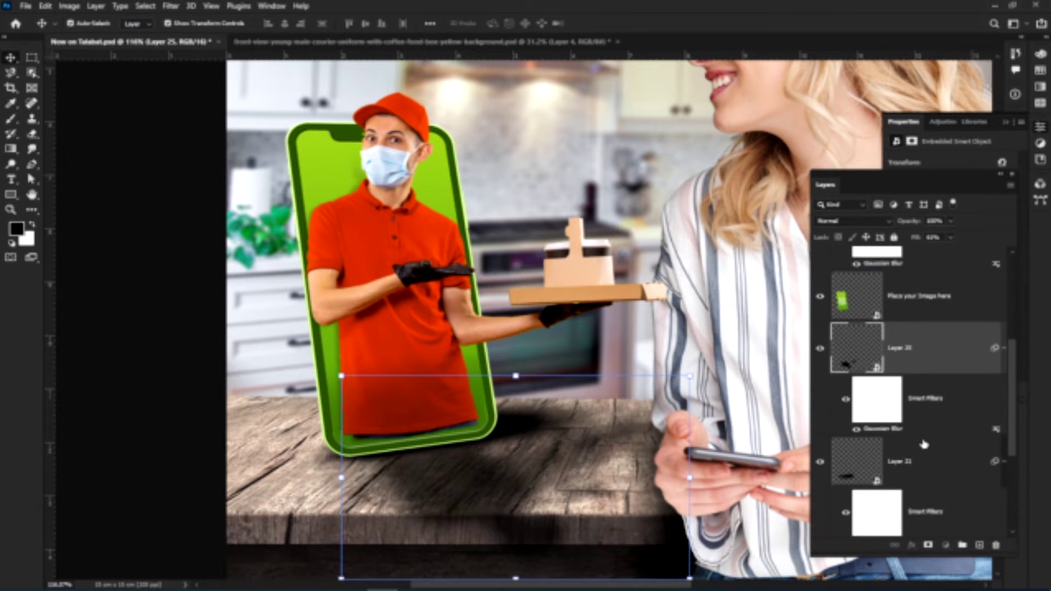
{"action": "scroll", "coordinate": [914, 314], "scroll_direction": "up", "scroll_amount": 1}
{"action": "left_click", "coordinate": [1004, 257]}
{"action": "left_click", "coordinate": [1004, 308]}
{"action": "left_click", "coordinate": [1005, 340]}
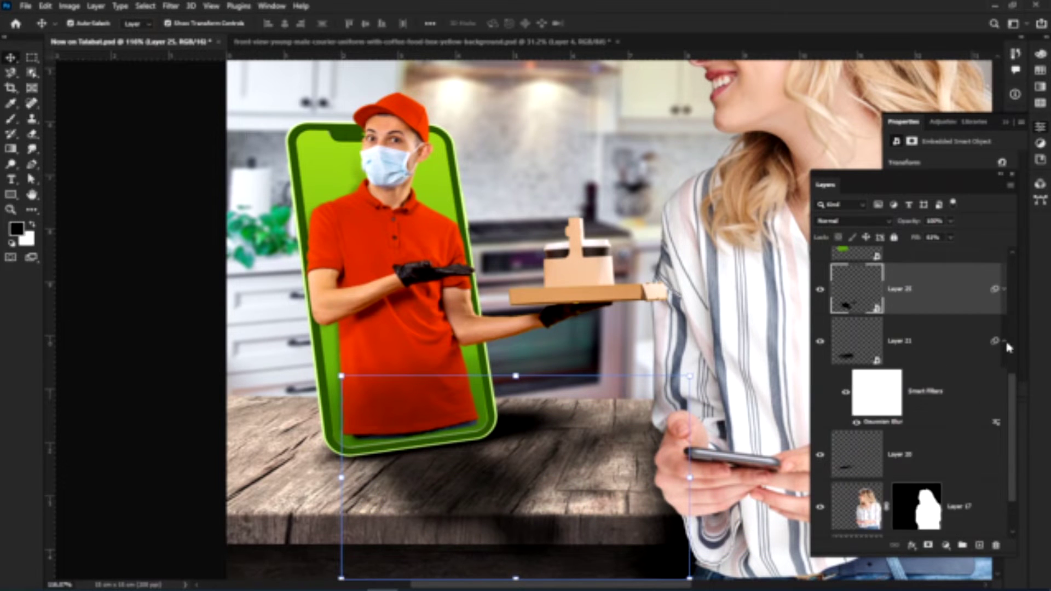
{"action": "left_click", "coordinate": [1005, 340]}
{"action": "left_click_drag", "start_coordinate": [950, 313], "coordinate": [944, 473]}
Create a new layer beneath the courier and paint a soft black patch on the woman's sleeve around the box's end.
{"action": "left_click", "coordinate": [626, 301]}
{"action": "scroll", "coordinate": [655, 310], "scroll_direction": "up", "scroll_amount": 5}
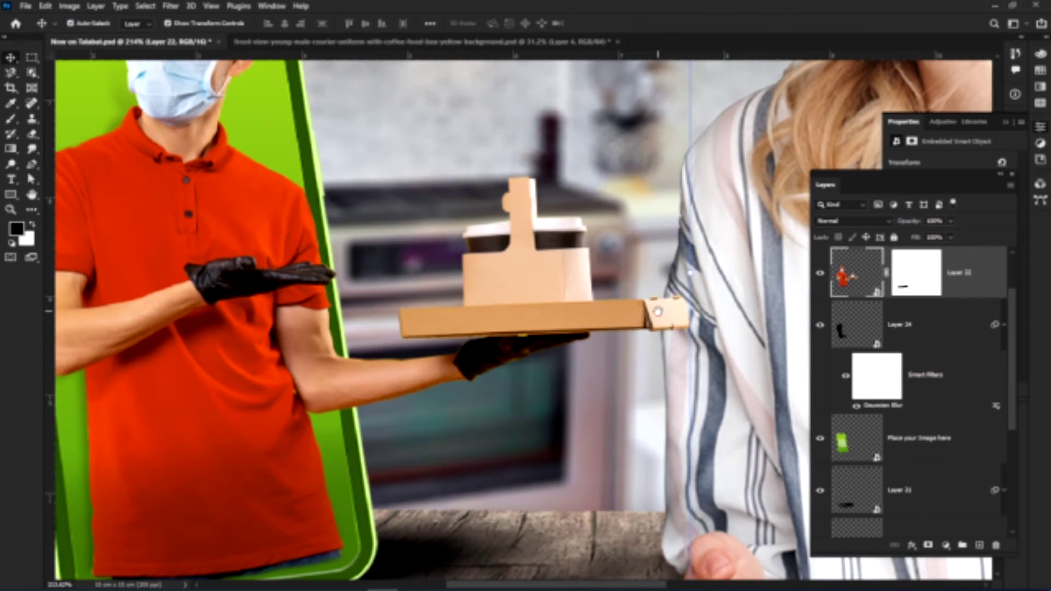
{"action": "left_click", "coordinate": [965, 332]}
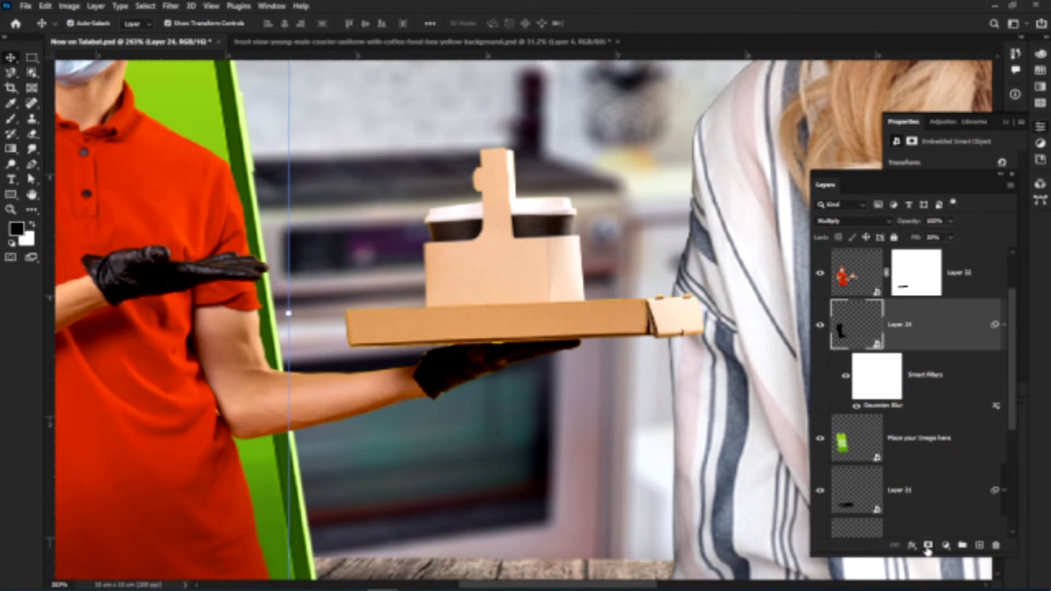
{"action": "left_click", "coordinate": [980, 546]}
{"action": "scroll", "coordinate": [614, 363], "scroll_direction": "up", "scroll_amount": 4}
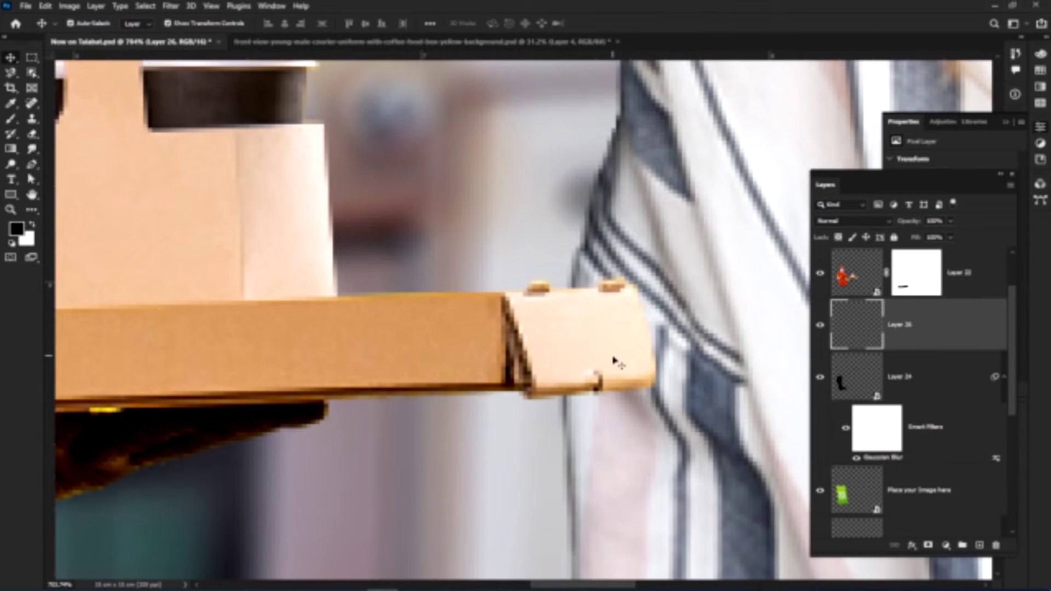
{"action": "key", "text": "b"}
{"action": "mouse_move", "coordinate": [574, 343]}
{"action": "left_mouse_down"}
{"action": "mouse_move", "coordinate": [613, 410]}
{"action": "mouse_move", "coordinate": [605, 445]}
{"action": "mouse_move", "coordinate": [699, 481]}
{"action": "mouse_move", "coordinate": [588, 489]}
{"action": "mouse_move", "coordinate": [684, 329]}
{"action": "mouse_move", "coordinate": [721, 493]}
{"action": "left_mouse_up"}
{"action": "scroll", "coordinate": [588, 489], "scroll_direction": "down", "scroll_amount": 1}
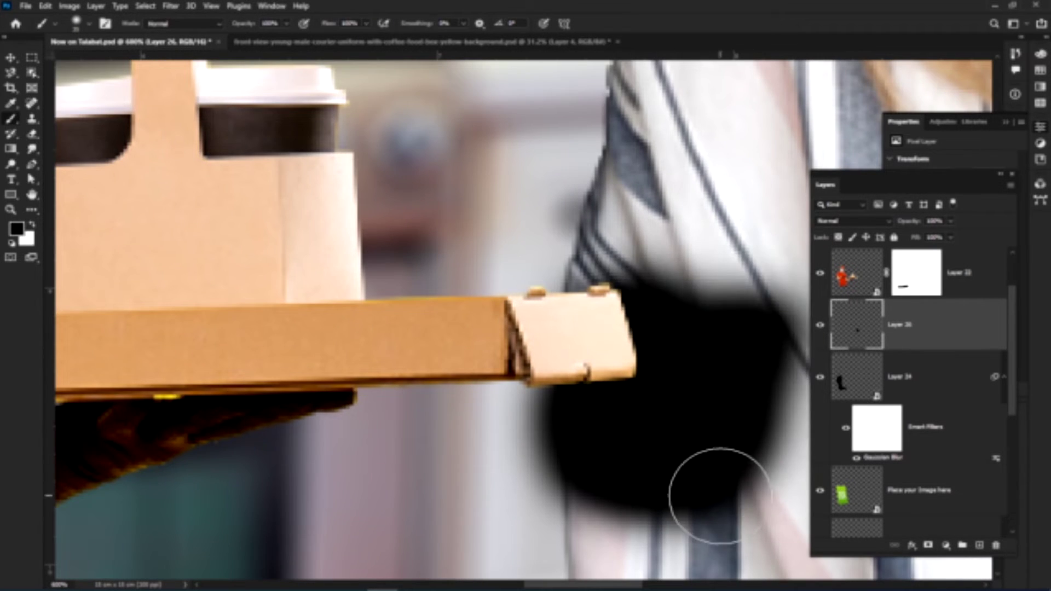
Erase the lower part of the black patch with a large soft Eraser, undoing the first stroke.
{"action": "key", "text": "w"}
{"action": "key", "text": "e"}
{"action": "left_click", "coordinate": [763, 424]}
{"action": "key", "text": "ctrl+z"}
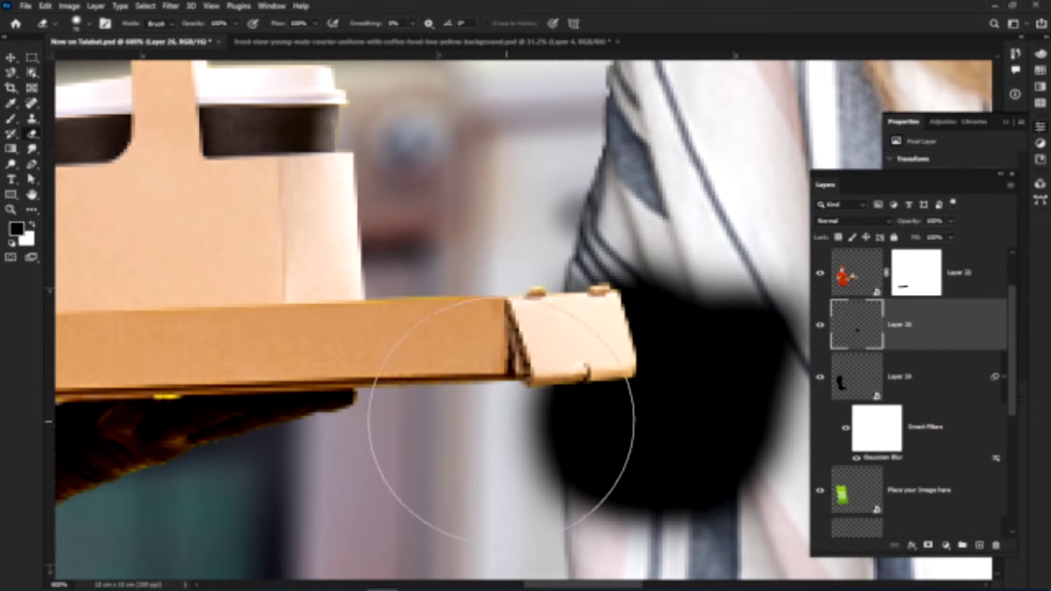
{"action": "left_click", "coordinate": [497, 471]}
{"action": "left_click_drag", "start_coordinate": [639, 564], "coordinate": [701, 531]}
{"action": "key", "text": "v"}
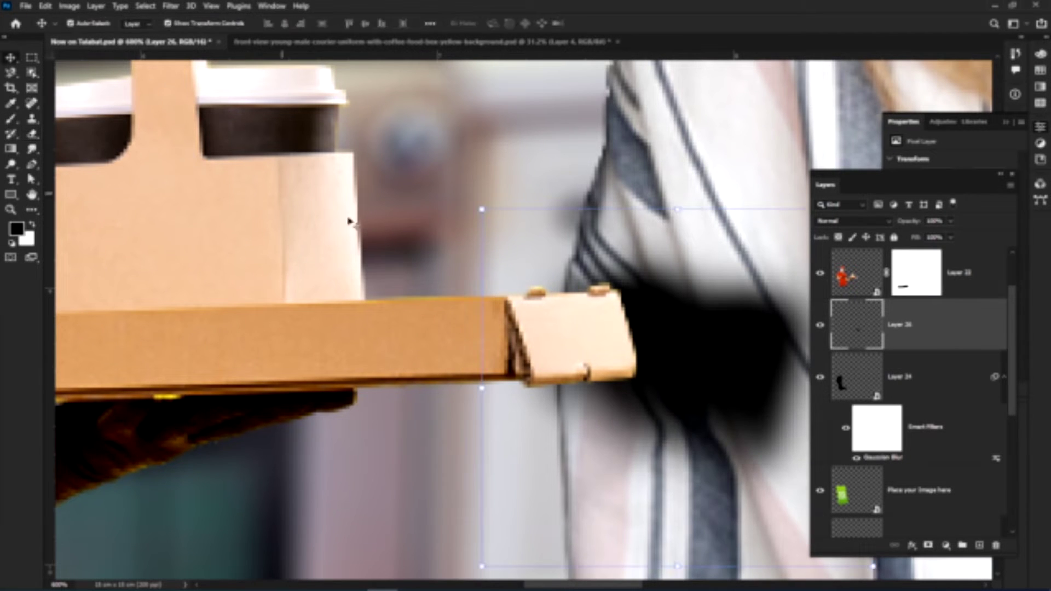
Squash the black patch, tuck it under the box's end and distort its corners to fit the sleeve.
{"action": "left_click_drag", "start_coordinate": [677, 209], "coordinate": [679, 297]}
{"action": "left_click_drag", "start_coordinate": [694, 400], "coordinate": [641, 359]}
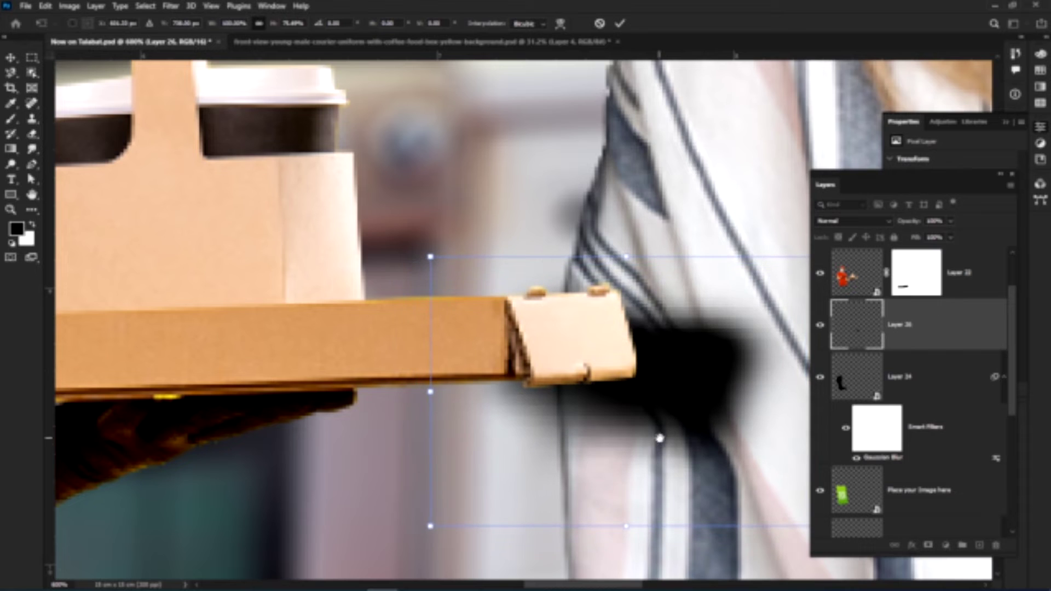
{"action": "left_click_drag", "start_coordinate": [659, 438], "coordinate": [623, 367]}
{"action": "key", "text": "ctrl+minus"}
{"action": "left_click_drag", "start_coordinate": [623, 312], "coordinate": [561, 216]}
{"action": "left_click_drag", "start_coordinate": [681, 334], "coordinate": [735, 390]}
{"action": "left_click_drag", "start_coordinate": [354, 334], "coordinate": [373, 413]}
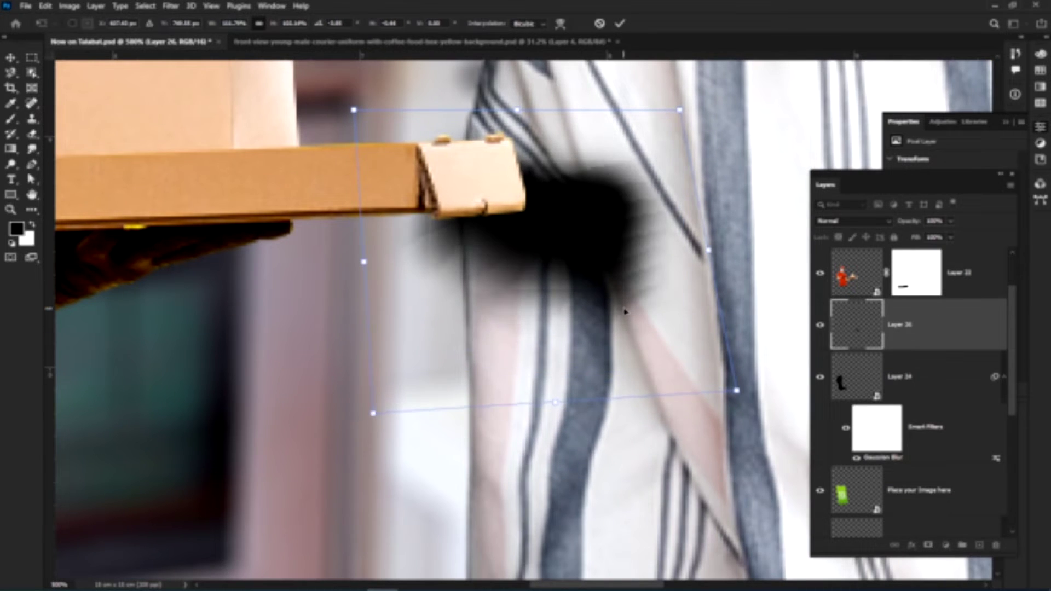
{"action": "key", "text": "Return"}
Set the sleeve shadow to Multiply at 47% opacity and move its layer beneath the phone layer.
{"action": "left_click", "coordinate": [878, 222]}
{"action": "left_click", "coordinate": [857, 266]}
{"action": "left_click", "coordinate": [952, 221]}
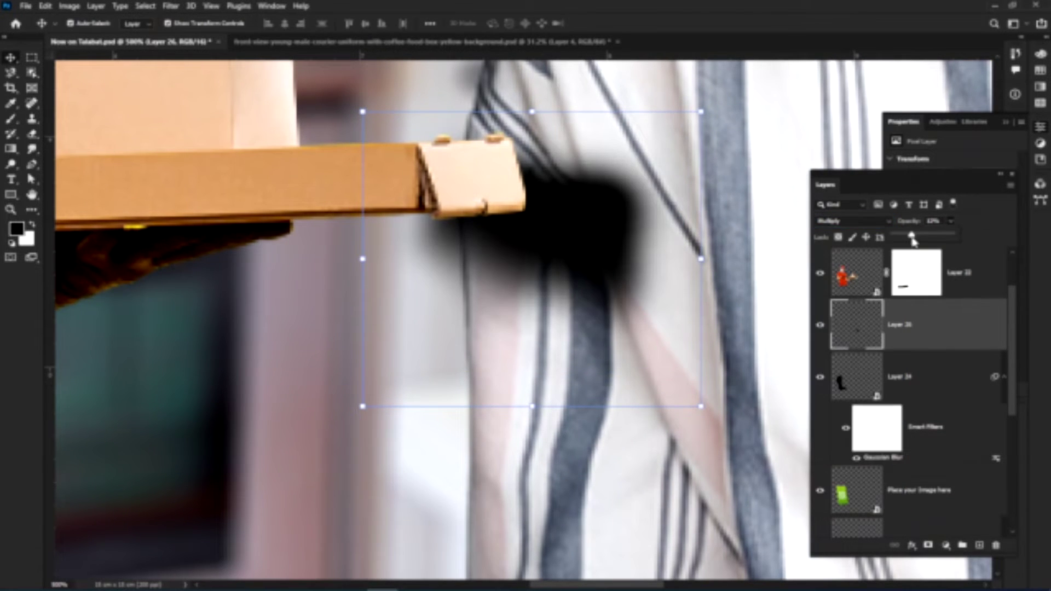
{"action": "left_click_drag", "start_coordinate": [911, 235], "coordinate": [920, 237]}
{"action": "left_click_drag", "start_coordinate": [918, 349], "coordinate": [901, 496]}
{"action": "scroll", "coordinate": [901, 496], "scroll_direction": "down", "scroll_amount": 3}
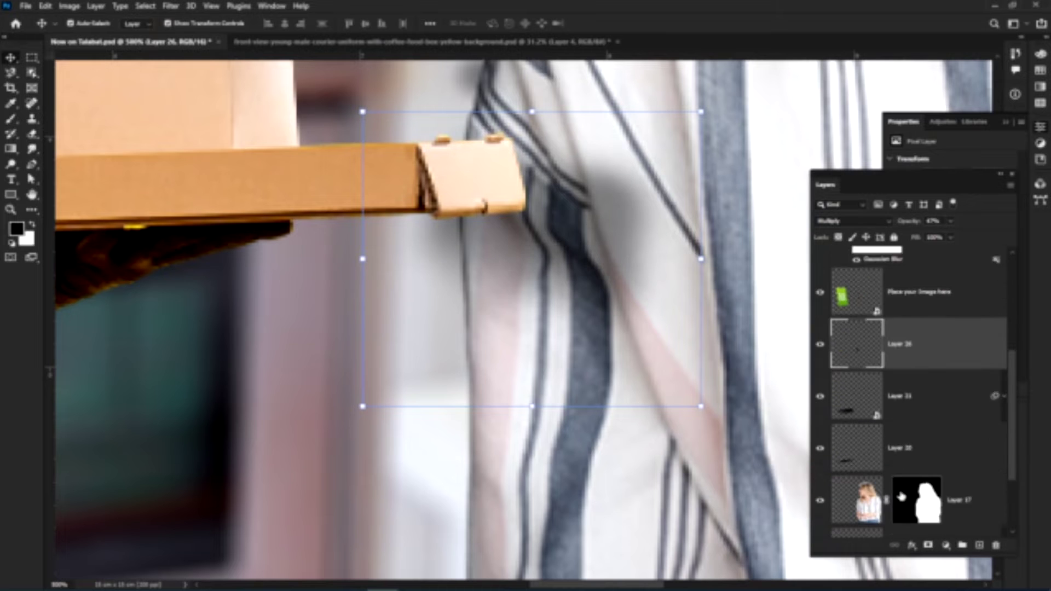
Place the sleeve shadow layer directly above the woman's layer and clip it to her.
{"action": "left_click_drag", "start_coordinate": [917, 282], "coordinate": [916, 406]}
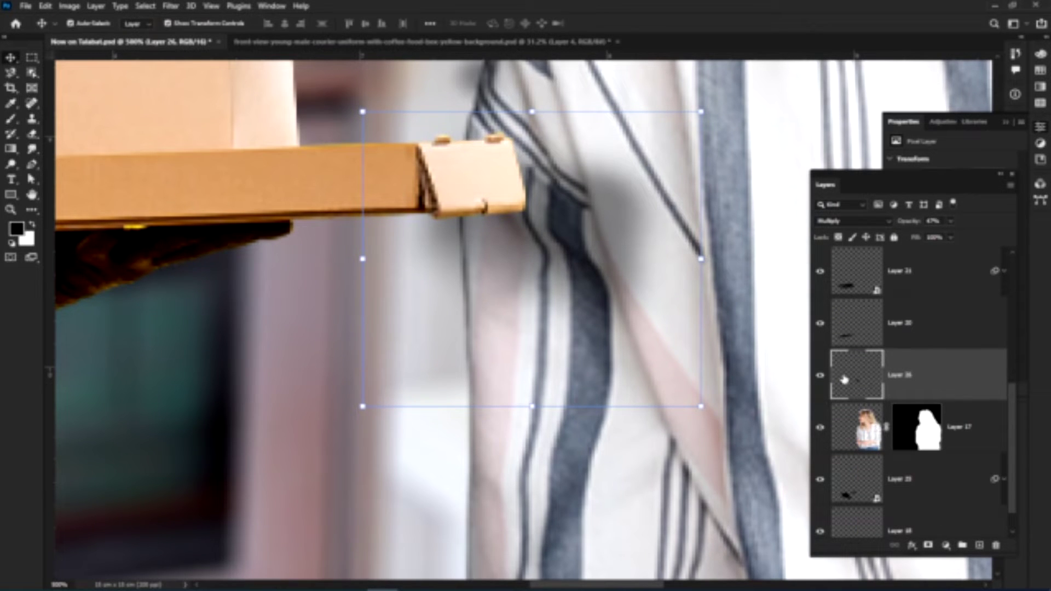
{"action": "left_click", "coordinate": [884, 399], "text": "alt"}
{"action": "key", "text": "ctrl+minus"}
{"action": "key", "text": "ctrl+0"}
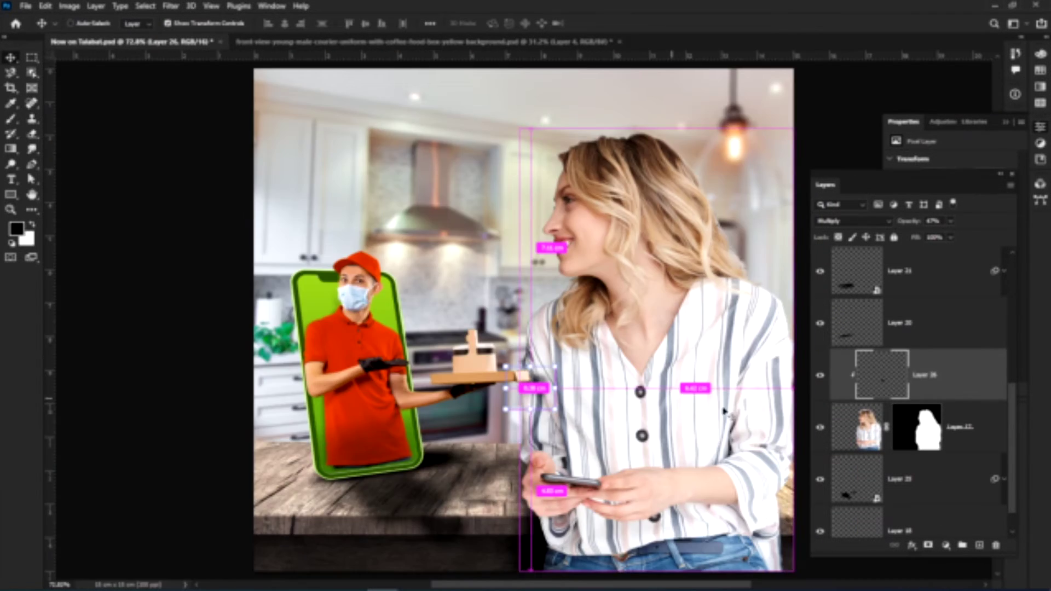
Add a second shading layer clipped to the woman, directly beneath the sleeve shadow layer.
{"action": "scroll", "coordinate": [533, 355], "scroll_direction": "up", "scroll_amount": 5}
{"action": "left_click_drag", "start_coordinate": [583, 437], "coordinate": [557, 445]}
{"action": "left_click_drag", "start_coordinate": [557, 494], "coordinate": [631, 556]}
{"action": "left_click_drag", "start_coordinate": [557, 394], "coordinate": [556, 386]}
{"action": "key", "text": "Return"}
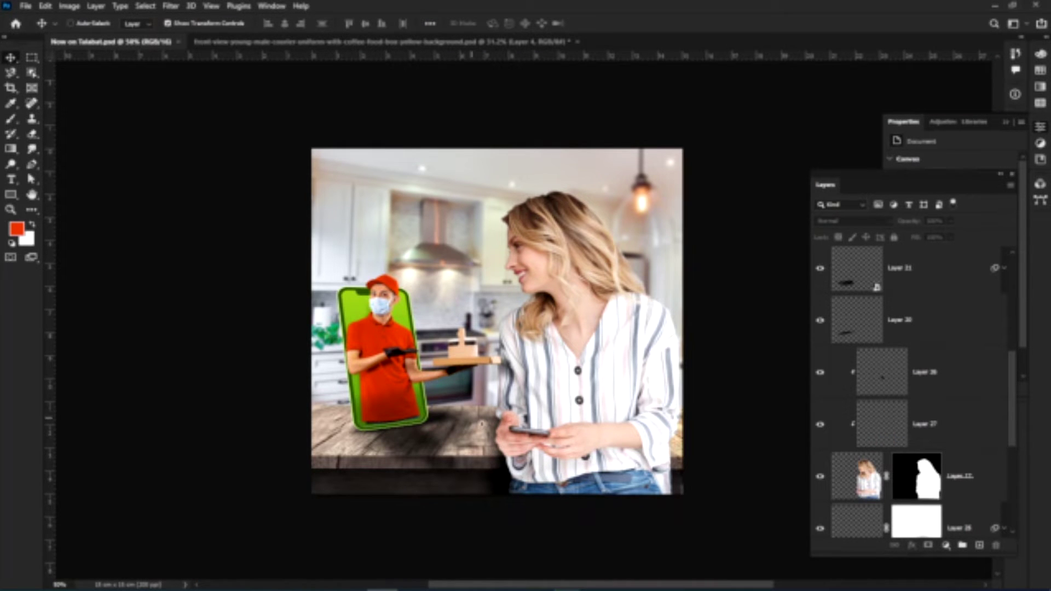
Draw a rectangle about 15.5 cm wide above the wood plank layer, covering the counter's dark front below the tabletop.
{"action": "scroll", "coordinate": [493, 431], "scroll_direction": "up", "scroll_amount": 2}
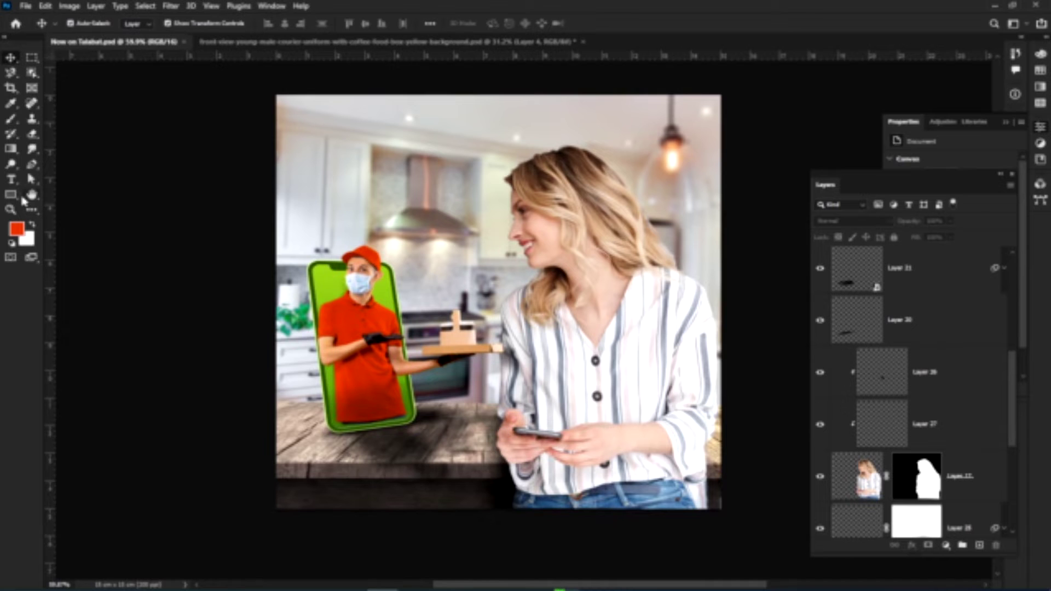
{"action": "left_click", "coordinate": [694, 173]}
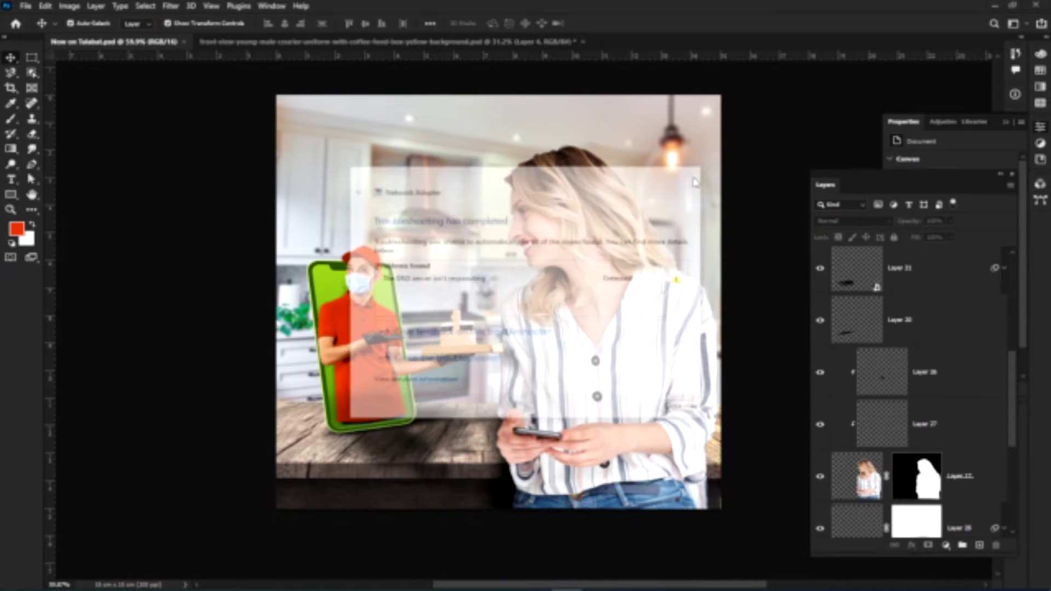
{"action": "scroll", "coordinate": [520, 434], "scroll_direction": "up", "scroll_amount": 1}
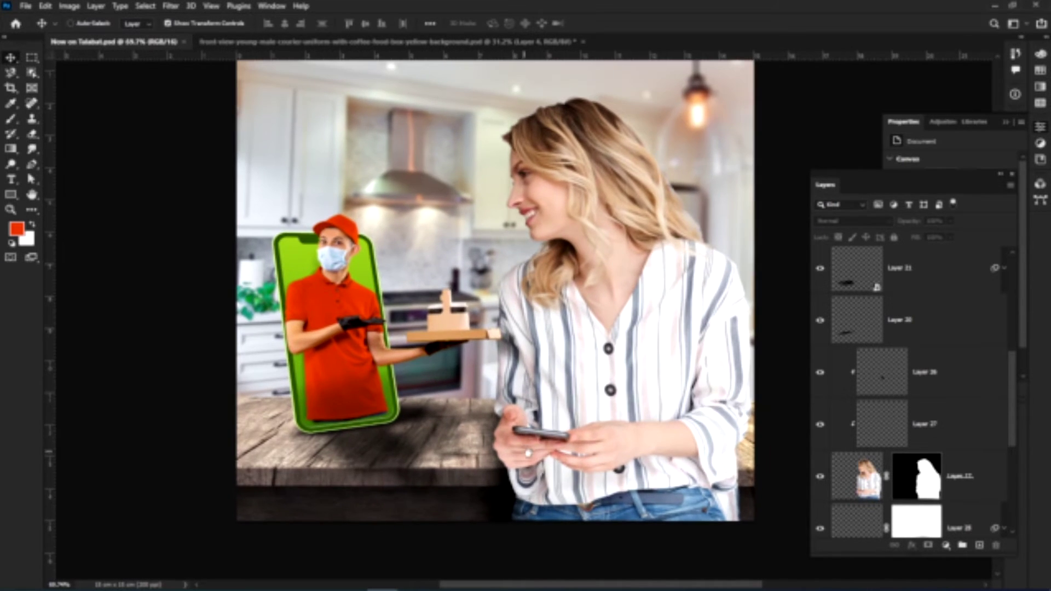
{"action": "scroll", "coordinate": [996, 464], "scroll_direction": "down", "scroll_amount": 1}
{"action": "scroll", "coordinate": [996, 464], "scroll_direction": "down", "scroll_amount": 4}
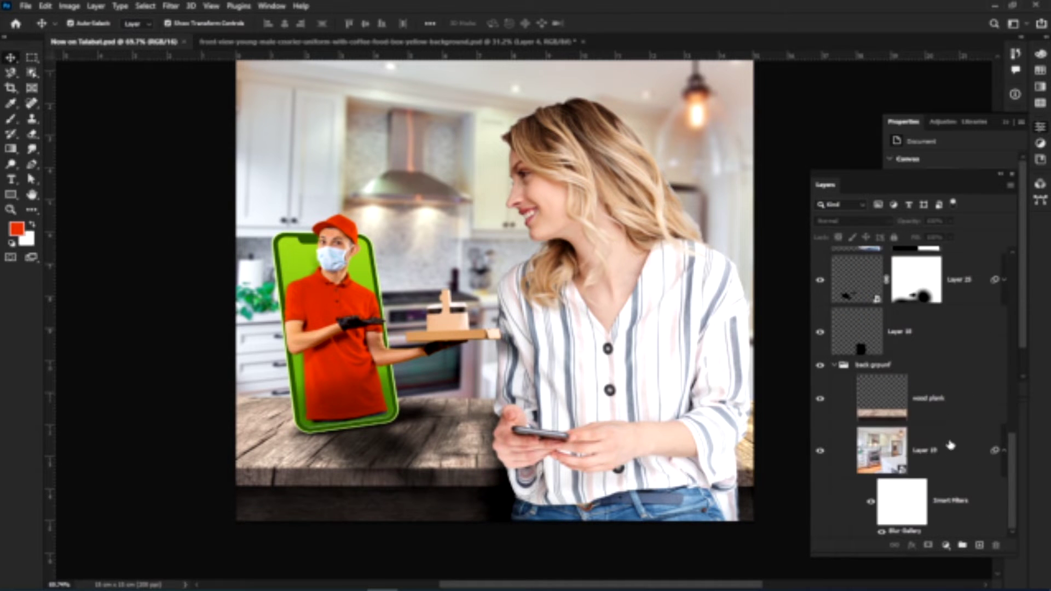
{"action": "left_click", "coordinate": [951, 402]}
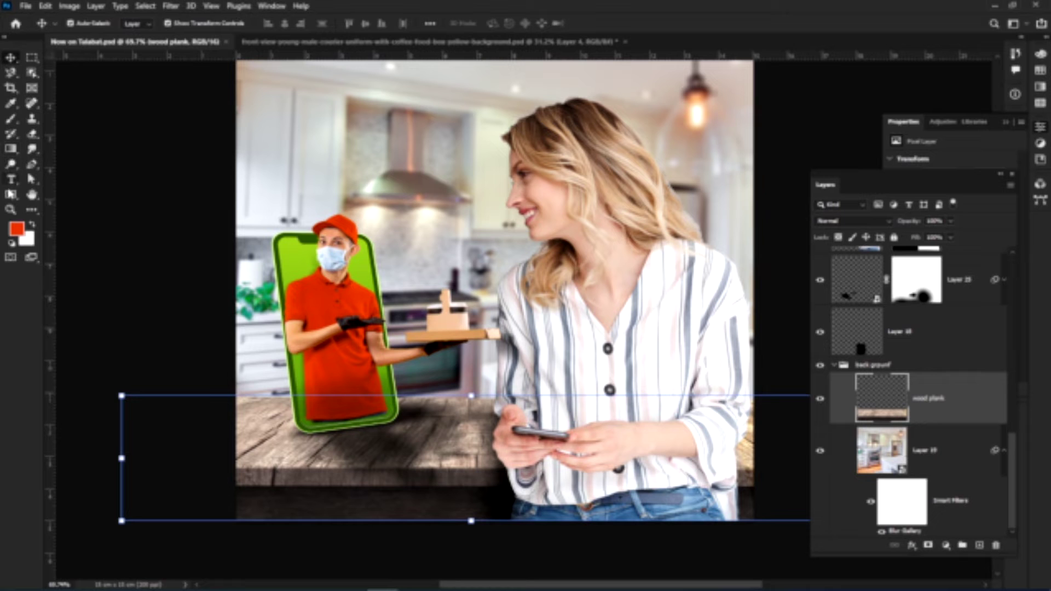
{"action": "key", "text": "u"}
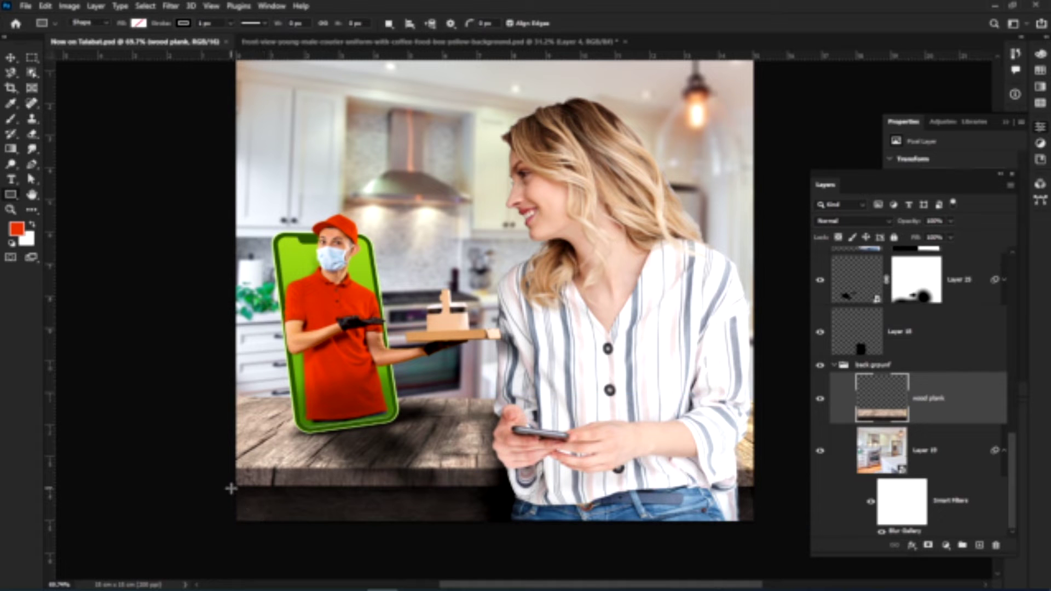
{"action": "left_click_drag", "start_coordinate": [231, 487], "coordinate": [766, 541]}
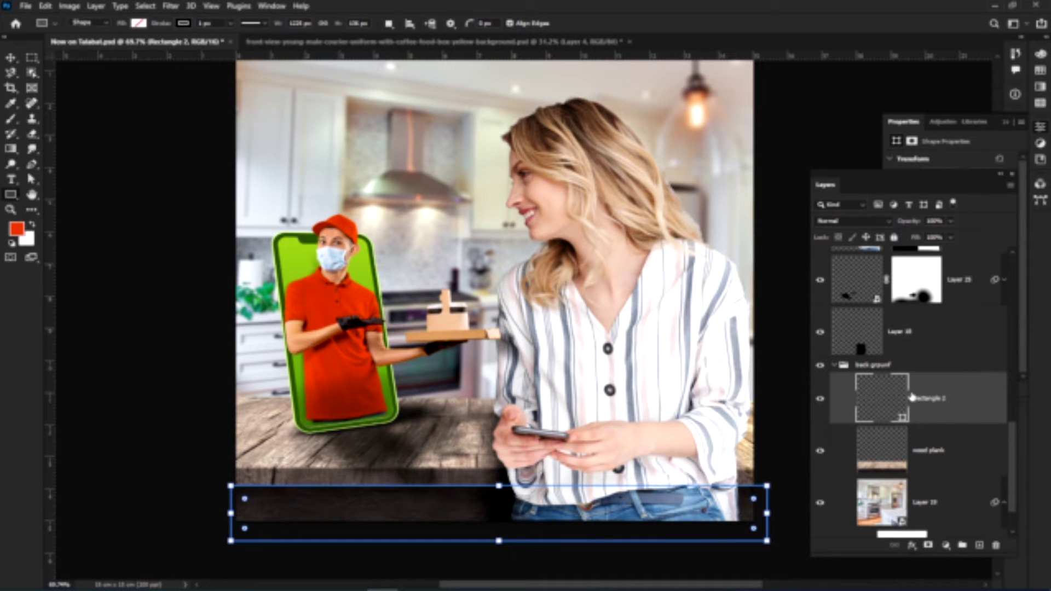
Fill the counter-front rectangle with bright orange-red and remove its stroke.
{"action": "double_click", "coordinate": [883, 395]}
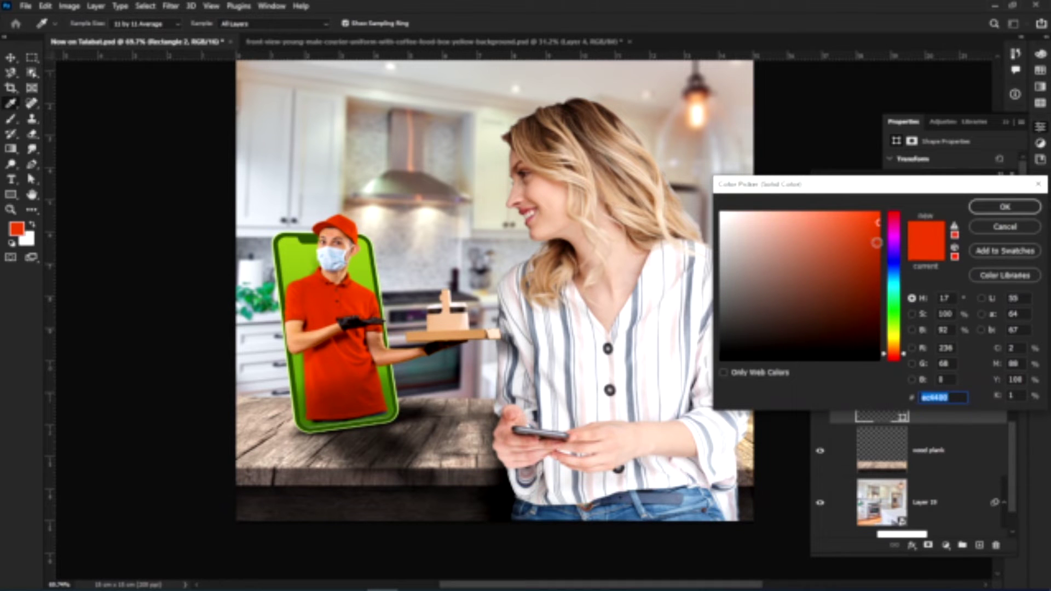
{"action": "left_click_drag", "start_coordinate": [870, 222], "coordinate": [882, 215]}
{"action": "left_click", "coordinate": [983, 210]}
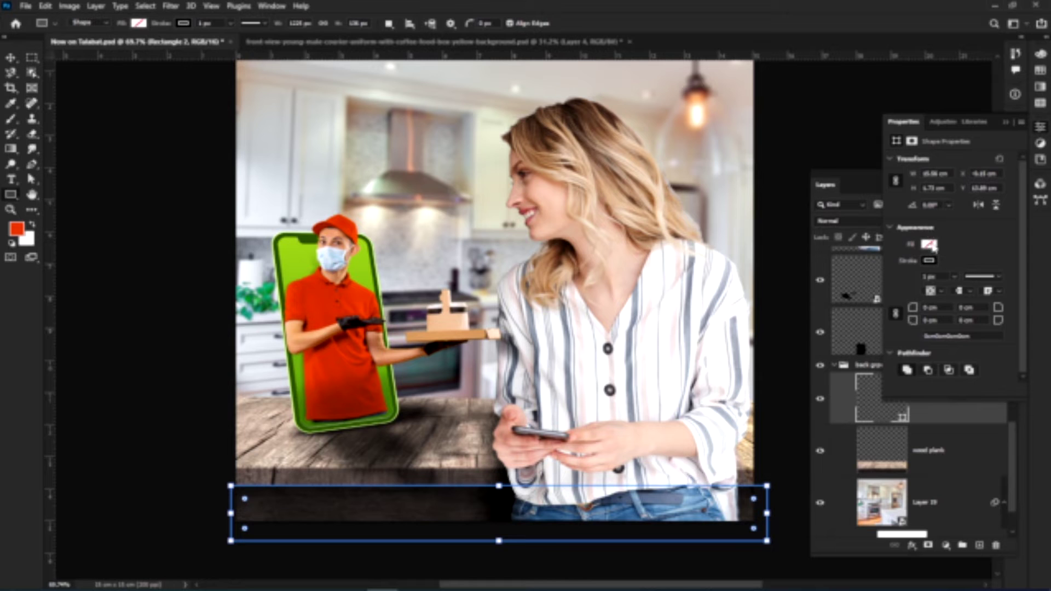
{"action": "left_click", "coordinate": [933, 246]}
{"action": "left_click", "coordinate": [885, 305]}
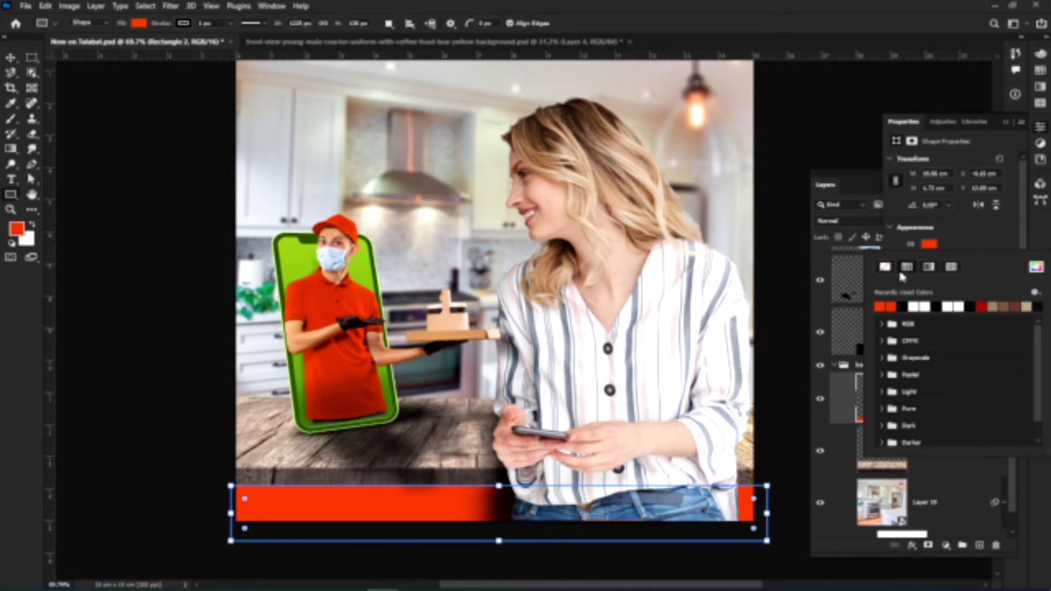
{"action": "left_click", "coordinate": [970, 238]}
{"action": "left_click", "coordinate": [929, 261]}
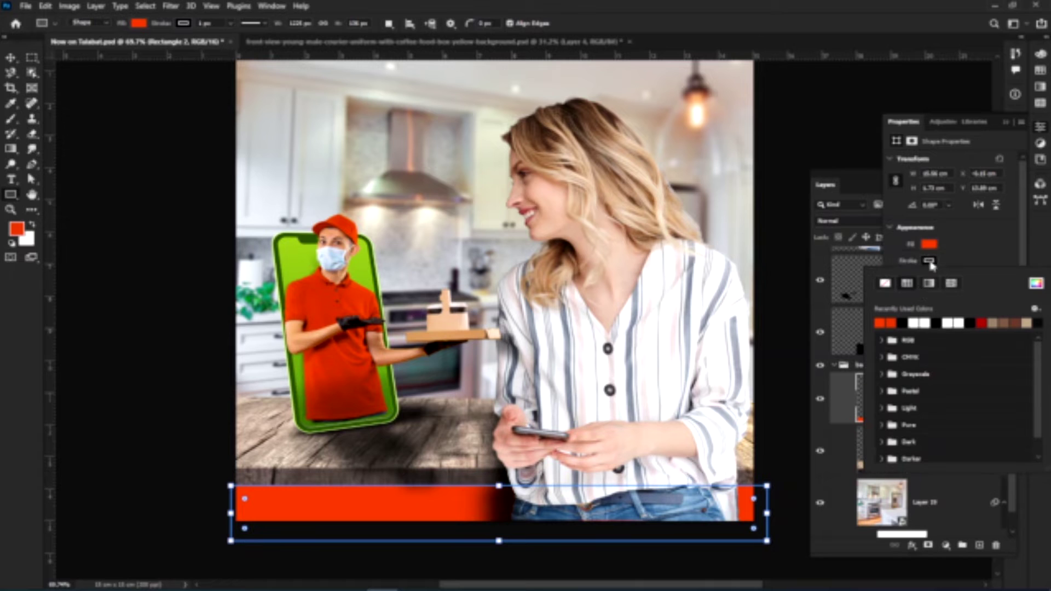
{"action": "left_click", "coordinate": [956, 238]}
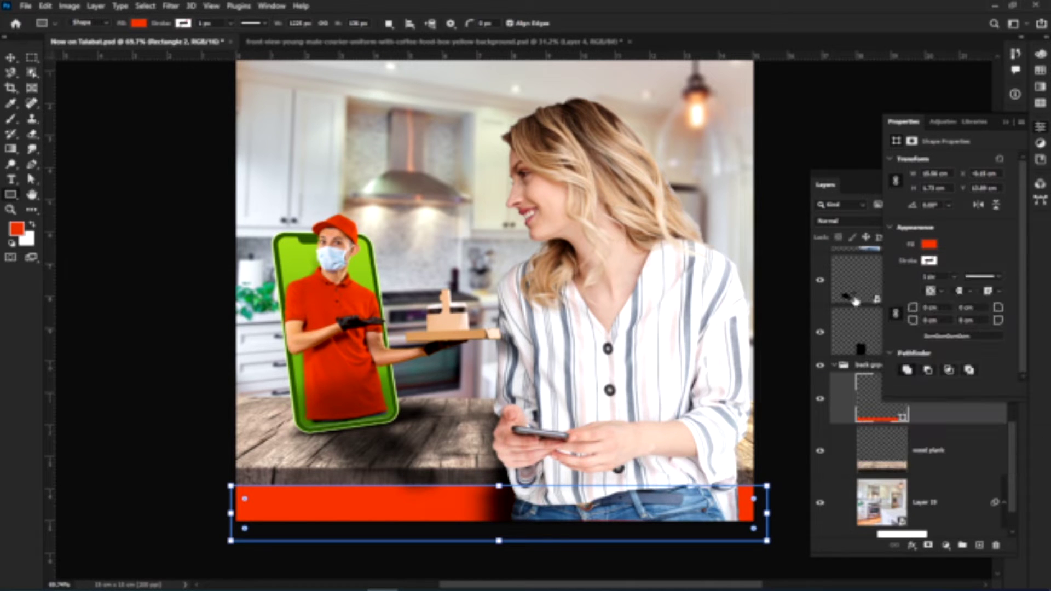
Blend the orange-red rectangle in Overlay mode and lower its opacity to tint the counter front subtly.
{"action": "left_click", "coordinate": [866, 409]}
{"action": "left_click", "coordinate": [852, 221]}
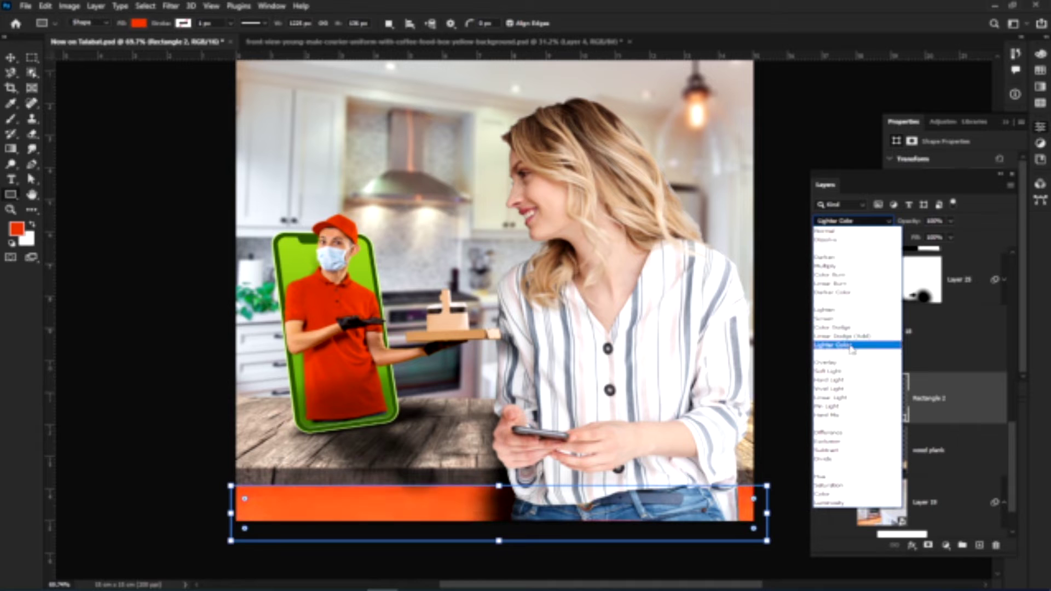
{"action": "left_click", "coordinate": [853, 363]}
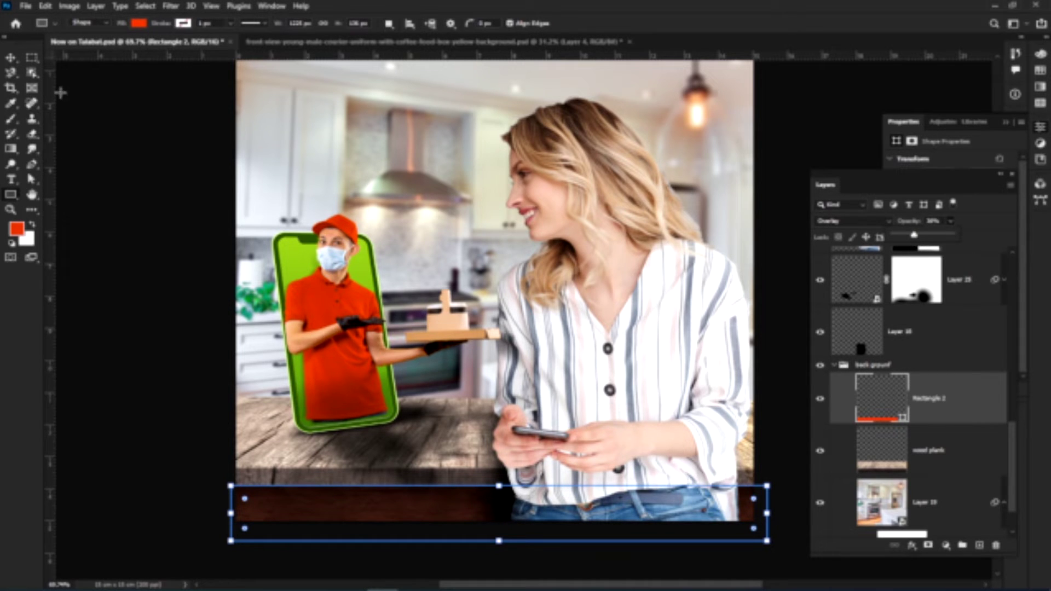
Select the blurred kitchen layer and nudge it slightly behind the phone and the woman.
{"action": "key", "text": "v"}
{"action": "left_click", "coordinate": [446, 238]}
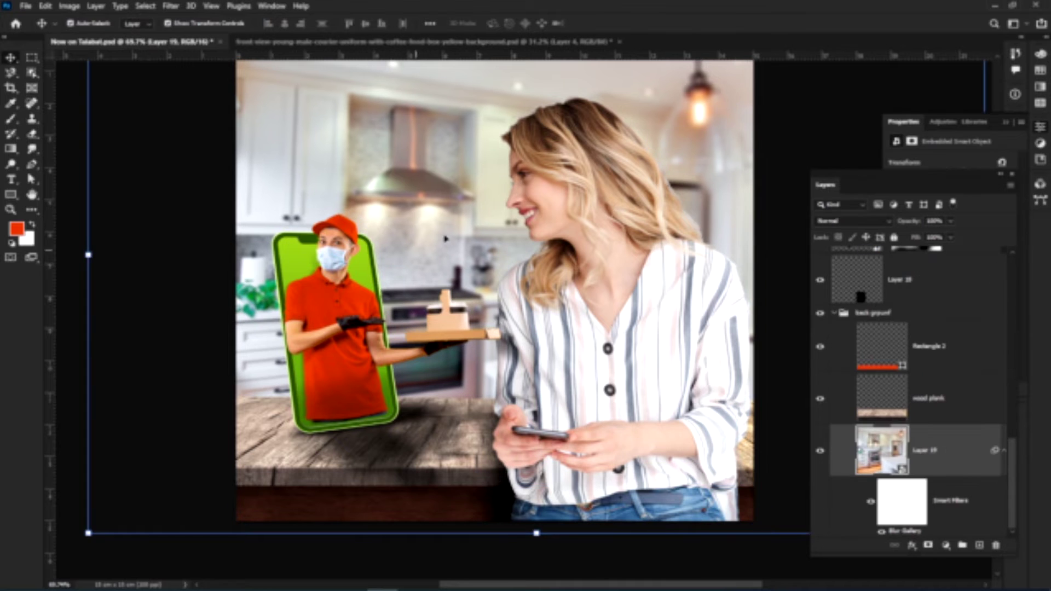
{"action": "left_click_drag", "start_coordinate": [409, 218], "coordinate": [407, 220]}
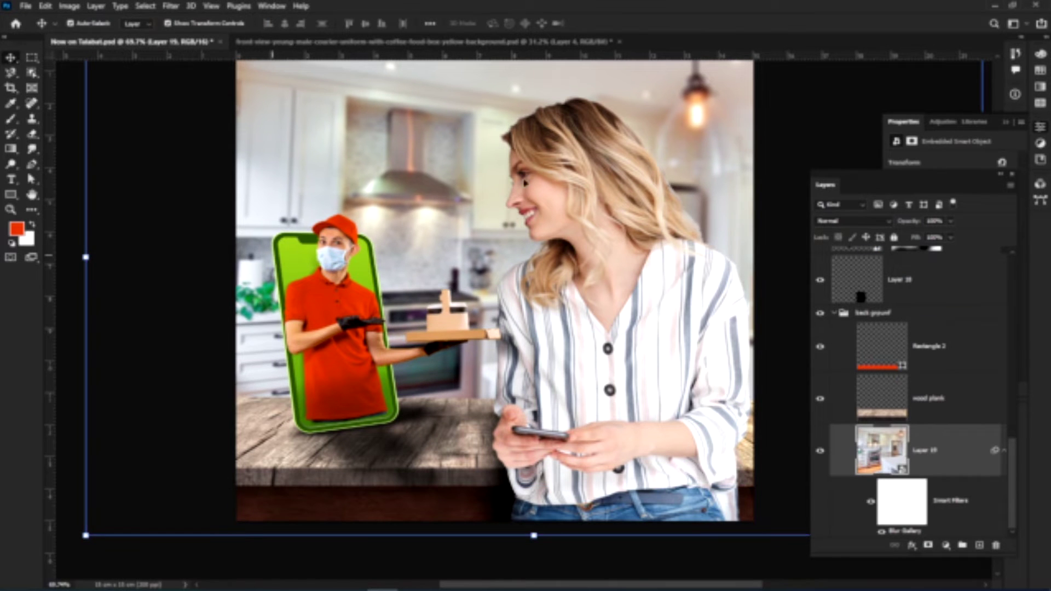
{"action": "left_click_drag", "start_coordinate": [514, 182], "coordinate": [515, 226]}
{"action": "scroll", "coordinate": [516, 226], "scroll_direction": "up", "scroll_amount": 1}
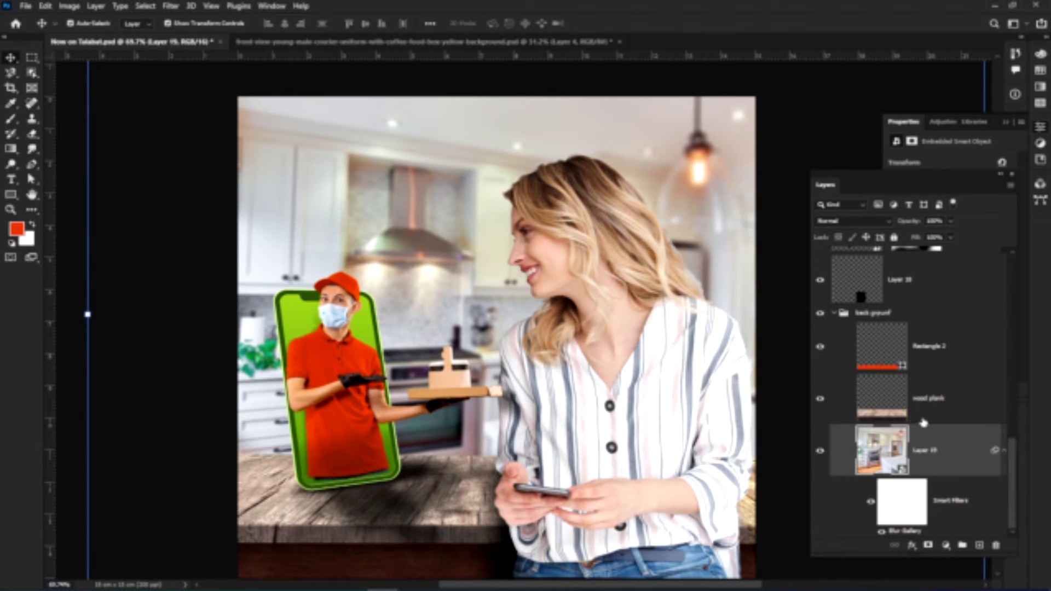
{"action": "left_click_drag", "start_coordinate": [403, 250], "coordinate": [413, 251]}
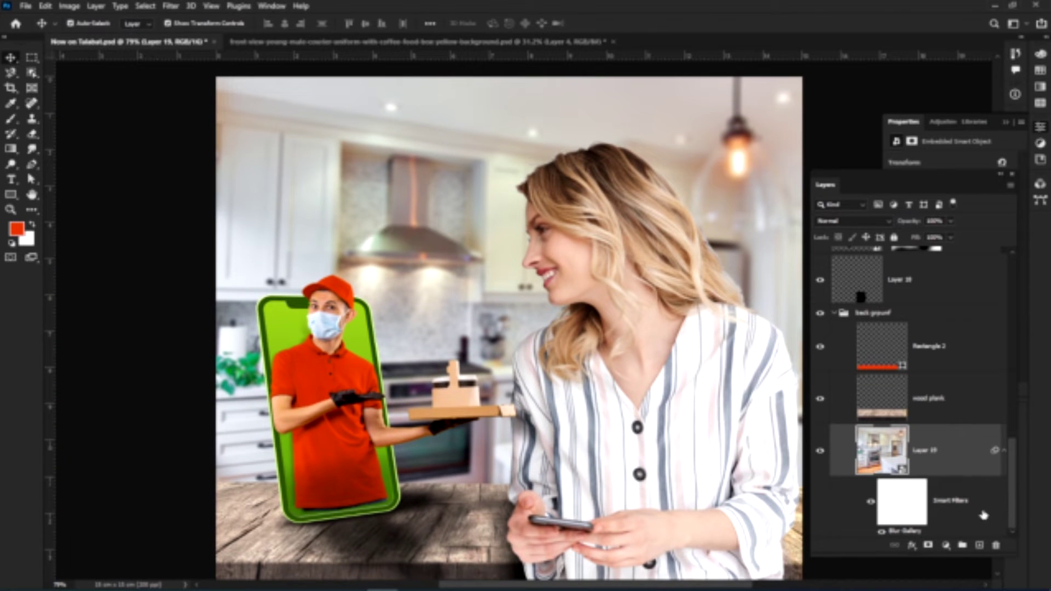
Add a Curves adjustment layer directly above the blurred kitchen layer, leaving it on the RGB channel.
{"action": "left_click", "coordinate": [1005, 122]}
{"action": "left_click", "coordinate": [1039, 146]}
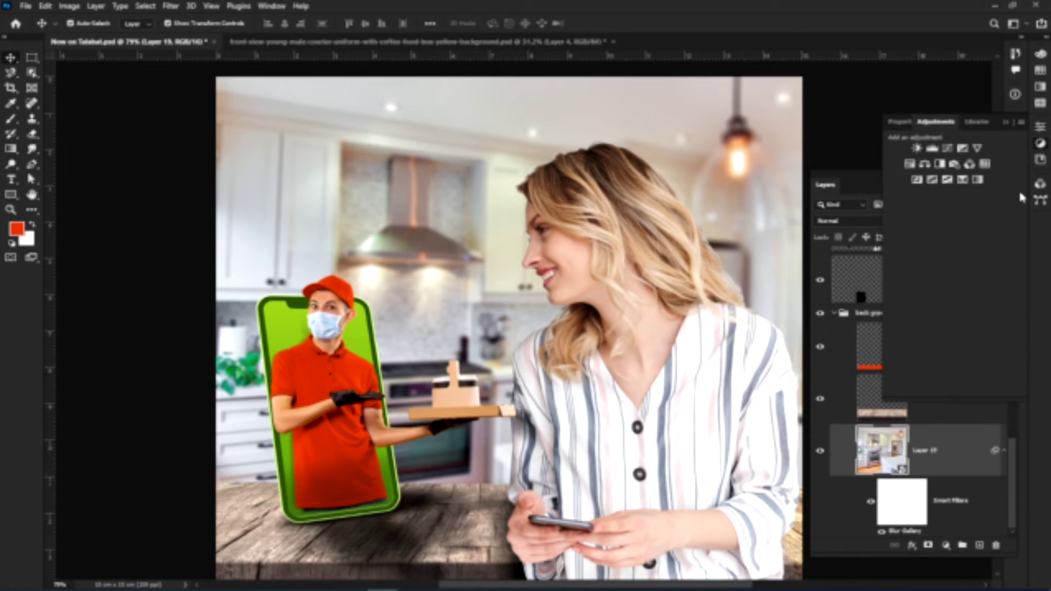
{"action": "left_click", "coordinate": [949, 150]}
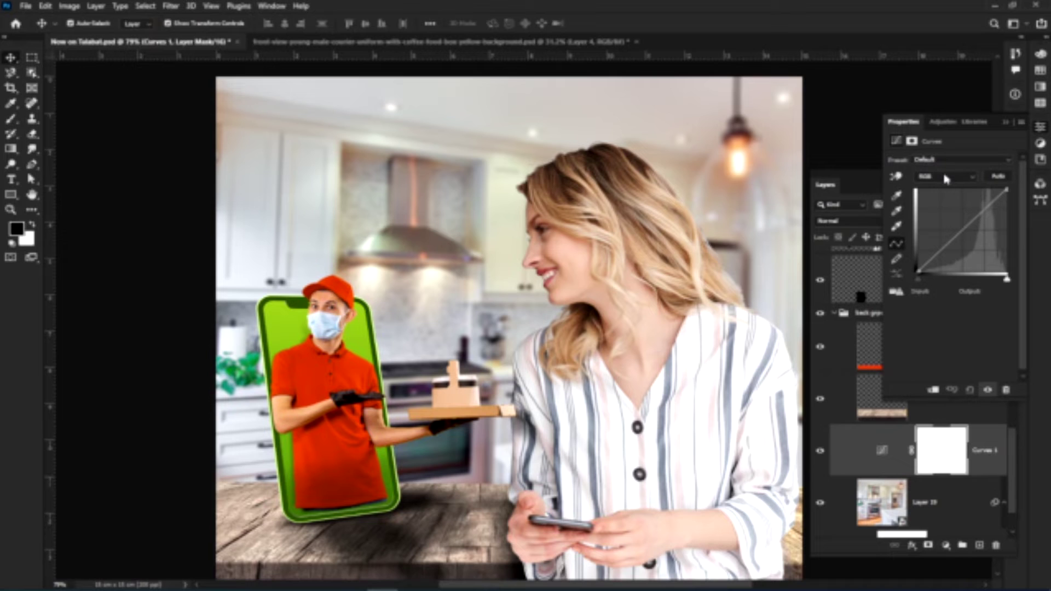
{"action": "left_click", "coordinate": [945, 177]}
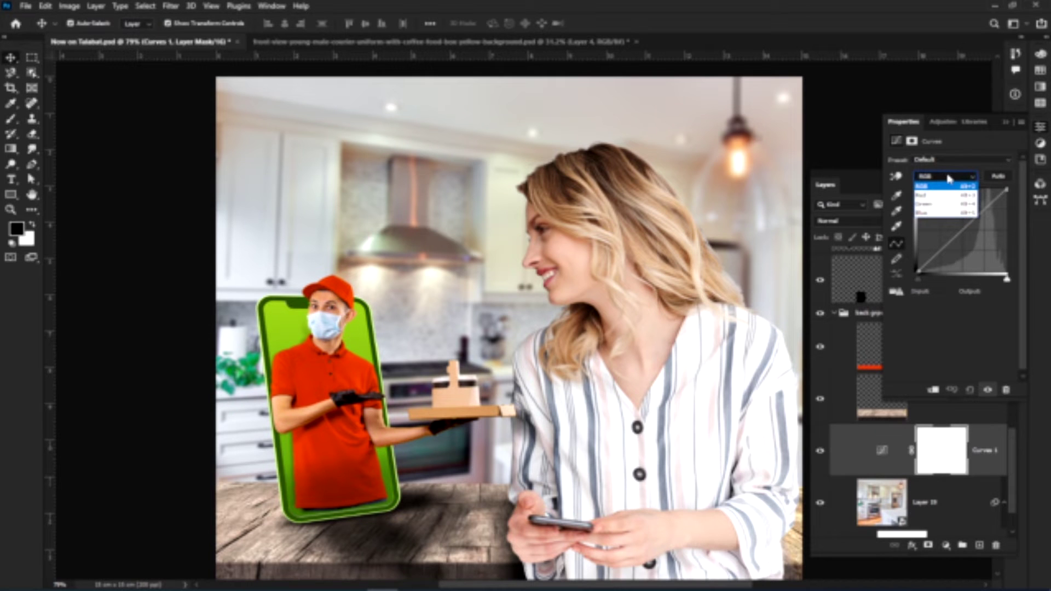
{"action": "left_click", "coordinate": [893, 180]}
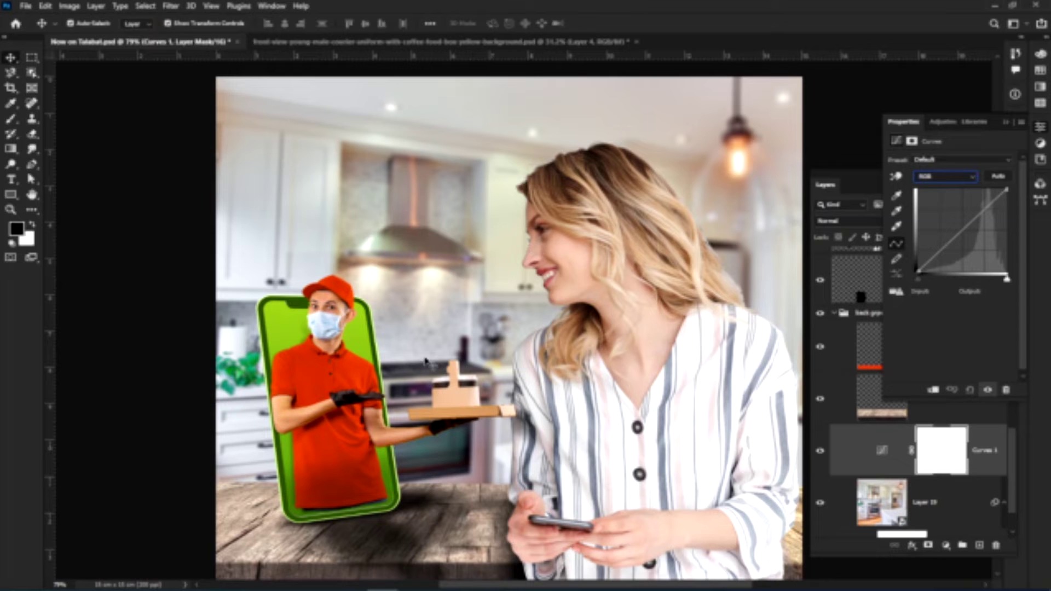
Darken the kitchen with on-image Curves adjustment, lowering the shadows and bringing the highlights from input 217 to output 196.
{"action": "left_click", "coordinate": [897, 177]}
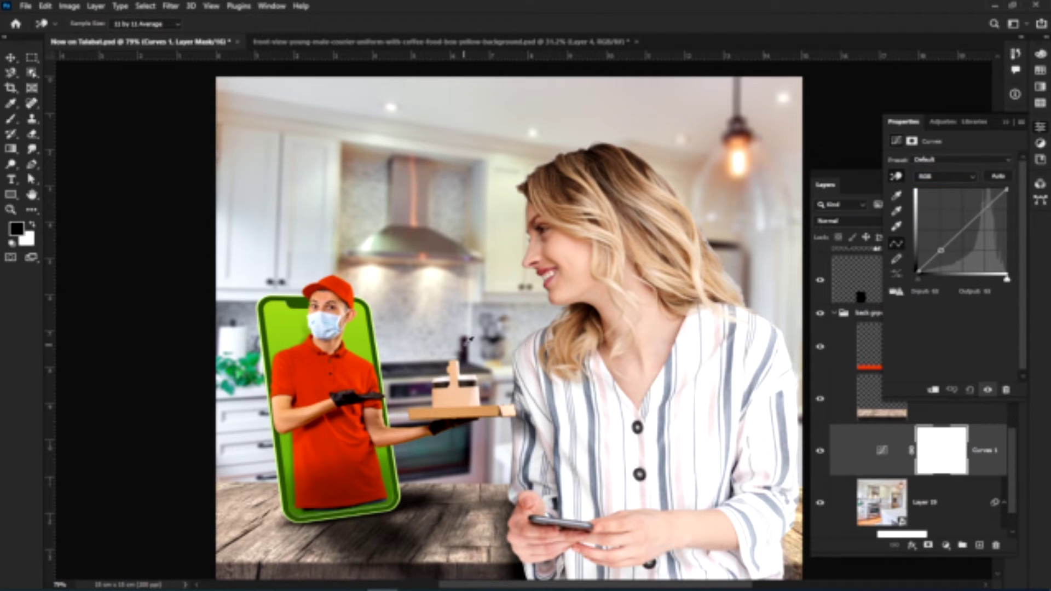
{"action": "left_click", "coordinate": [467, 342]}
{"action": "mouse_move", "coordinate": [467, 342]}
{"action": "left_mouse_down"}
{"action": "mouse_move", "coordinate": [469, 325]}
{"action": "mouse_move", "coordinate": [472, 376]}
{"action": "mouse_move", "coordinate": [478, 354]}
{"action": "left_mouse_up"}
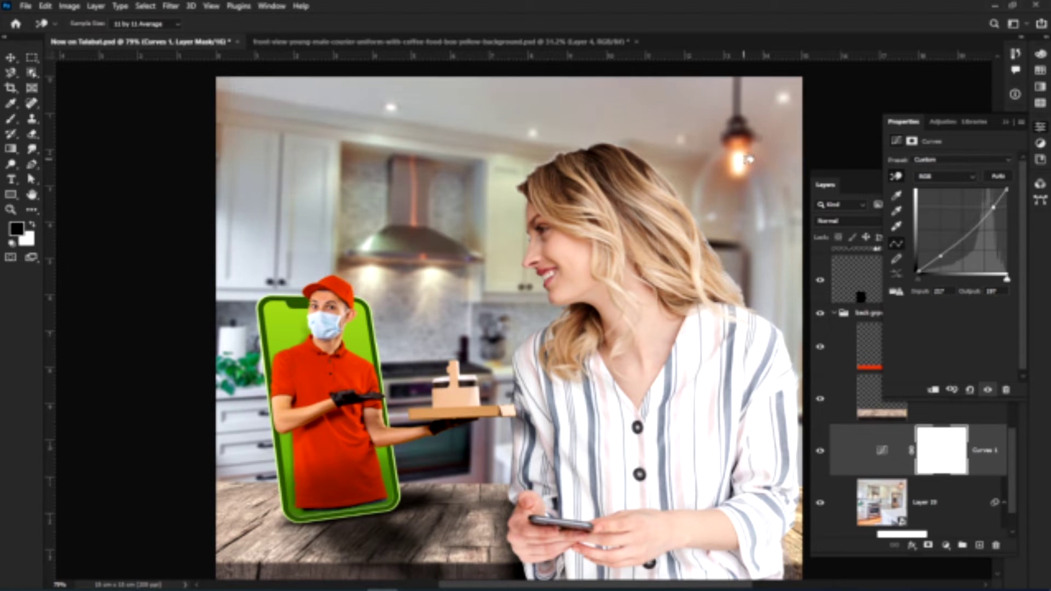
{"action": "left_click_drag", "start_coordinate": [748, 159], "coordinate": [751, 160]}
{"action": "left_click", "coordinate": [13, 58]}
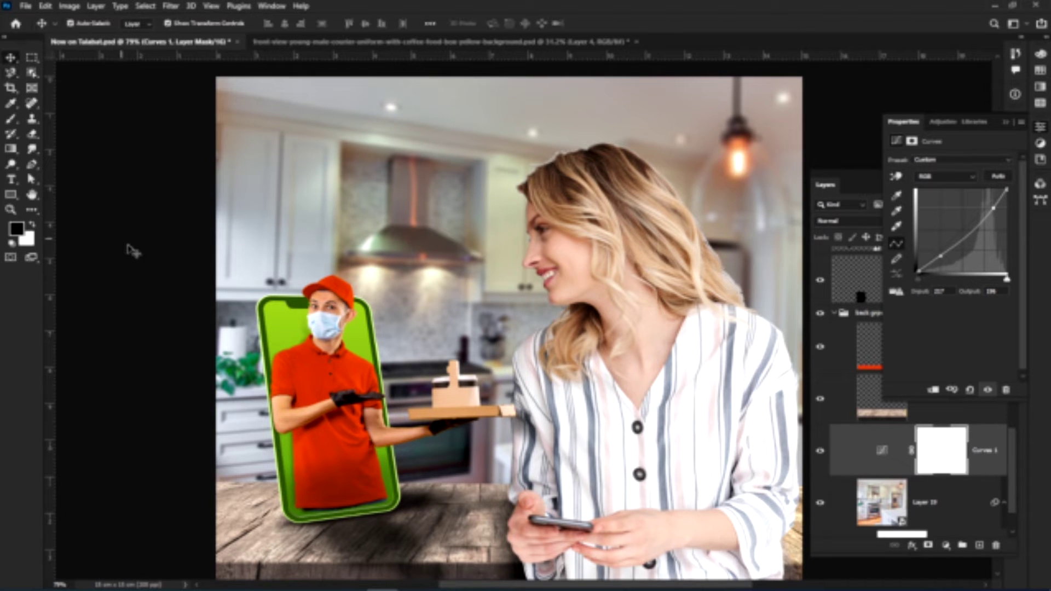
{"action": "left_click", "coordinate": [131, 250]}
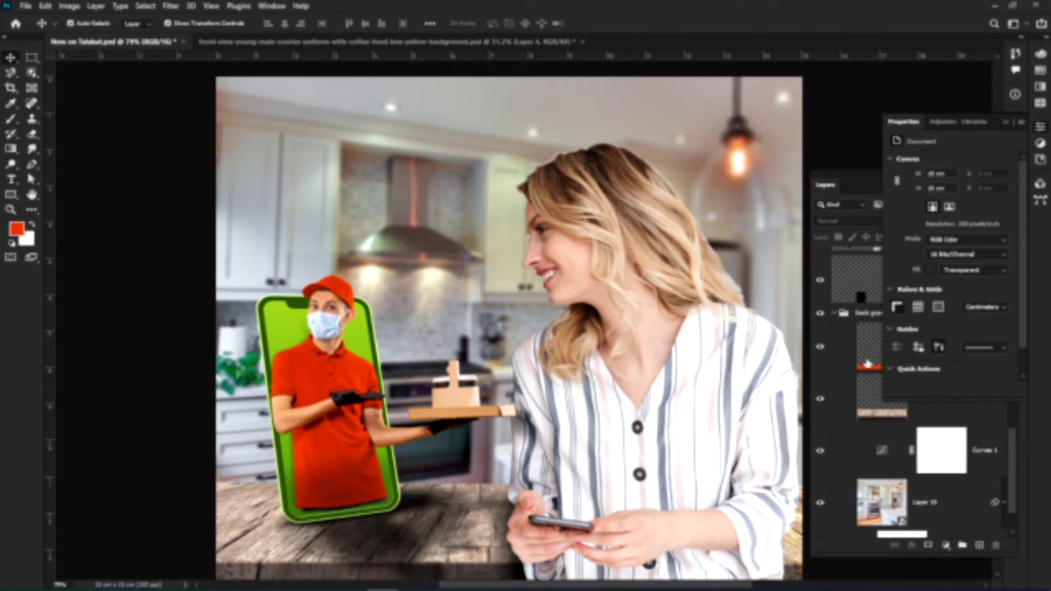
Collapse the background layer group and make it the active layer.
{"action": "left_click", "coordinate": [1003, 122]}
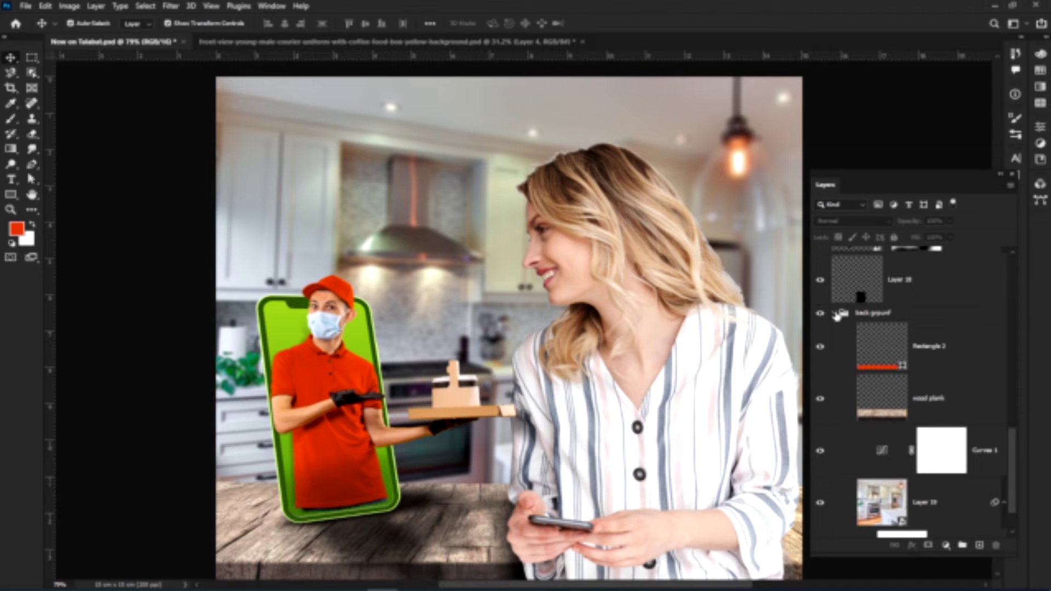
{"action": "left_click", "coordinate": [836, 314]}
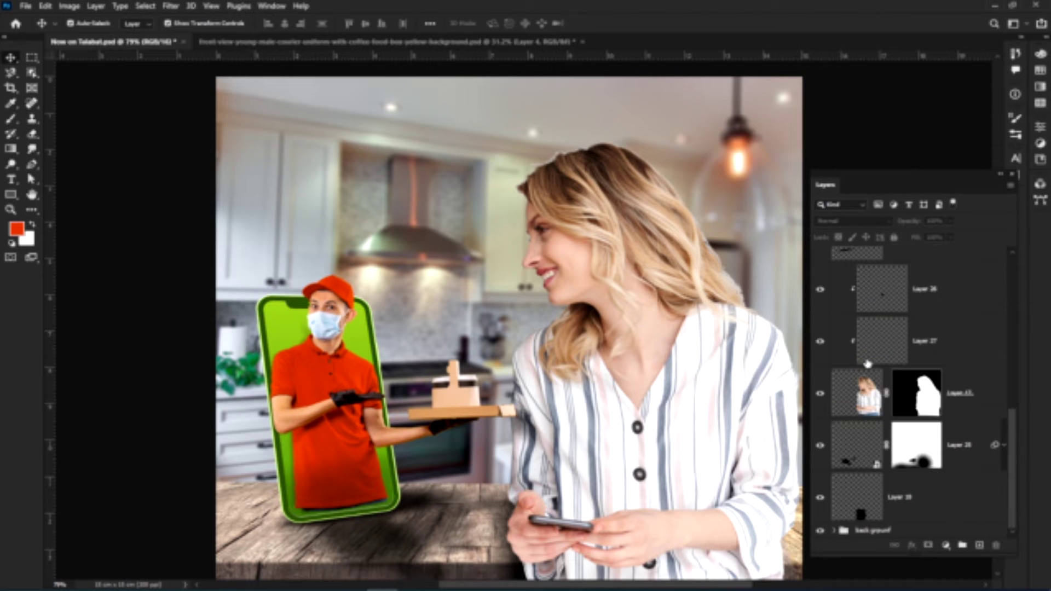
{"action": "left_click", "coordinate": [975, 530]}
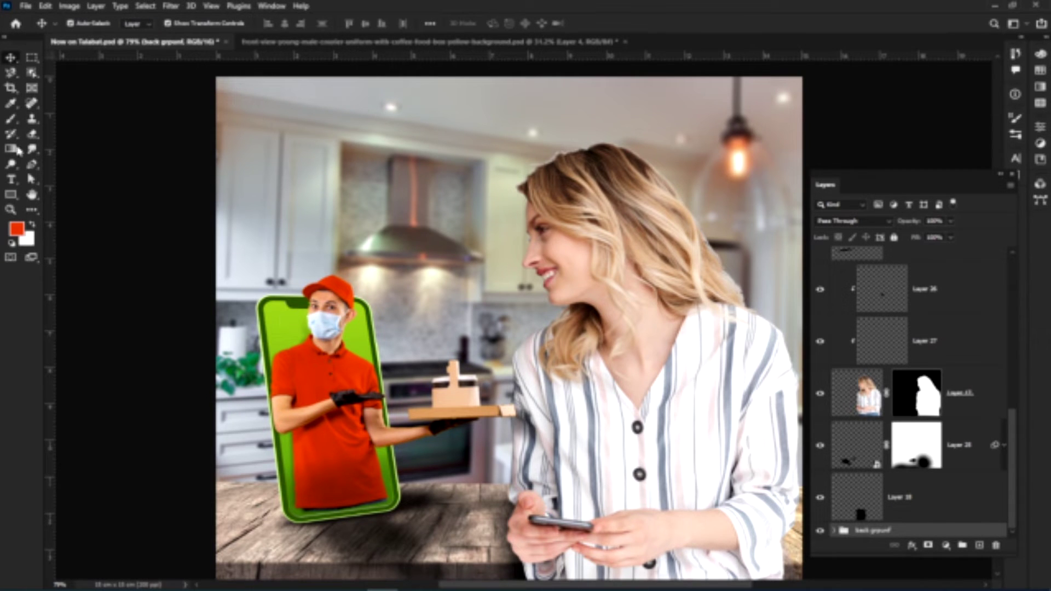
With the Pen tool in Shape mode, curve a path from beyond the canvas's left side down to the counter's back edge and up past the right side.
{"action": "left_click", "coordinate": [31, 165]}
{"action": "left_click", "coordinate": [89, 23]}
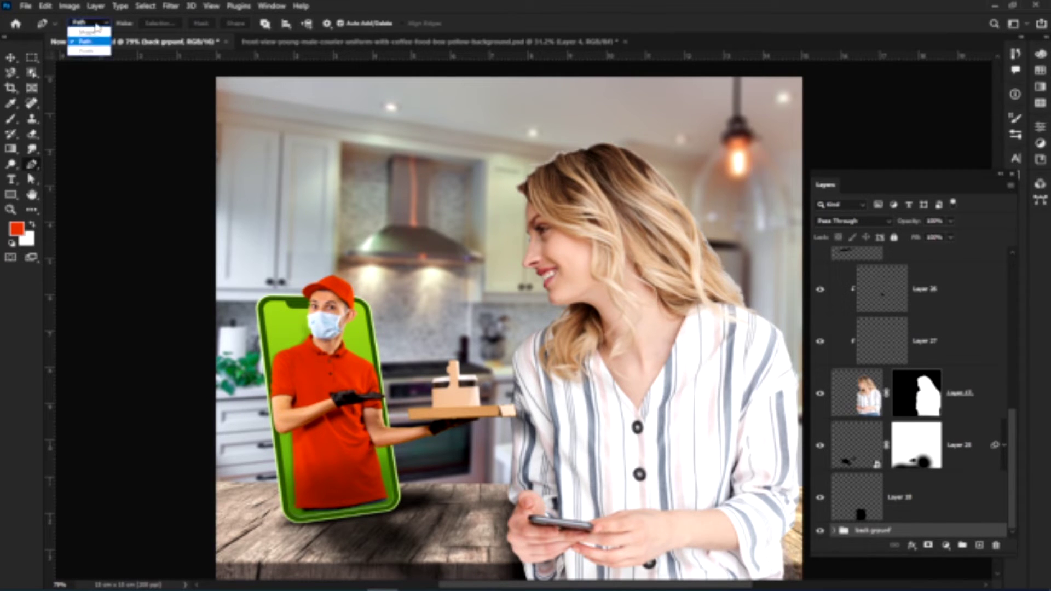
{"action": "left_click", "coordinate": [88, 32]}
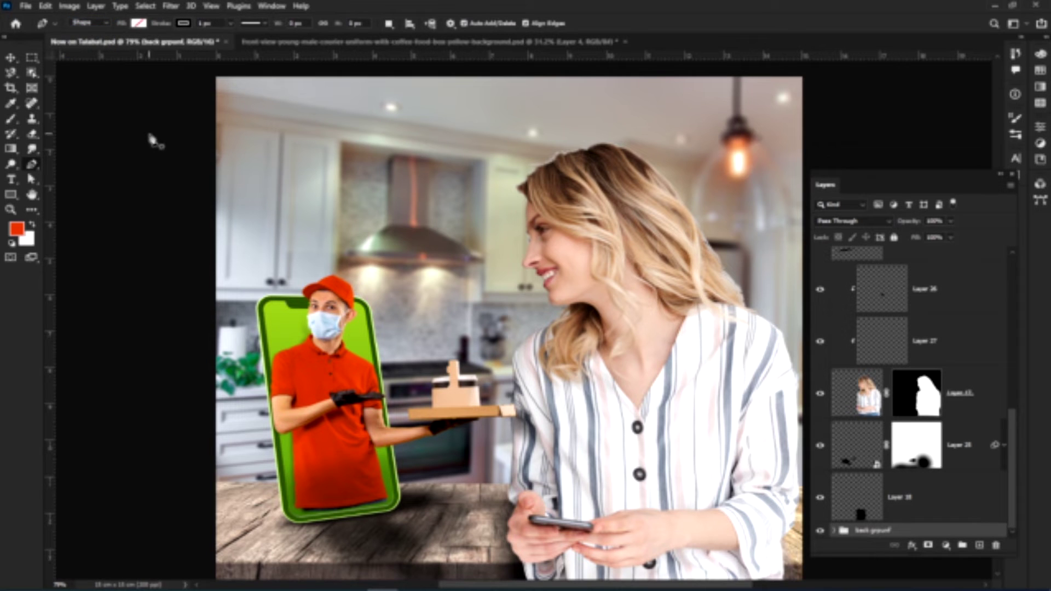
{"action": "left_click", "coordinate": [135, 154]}
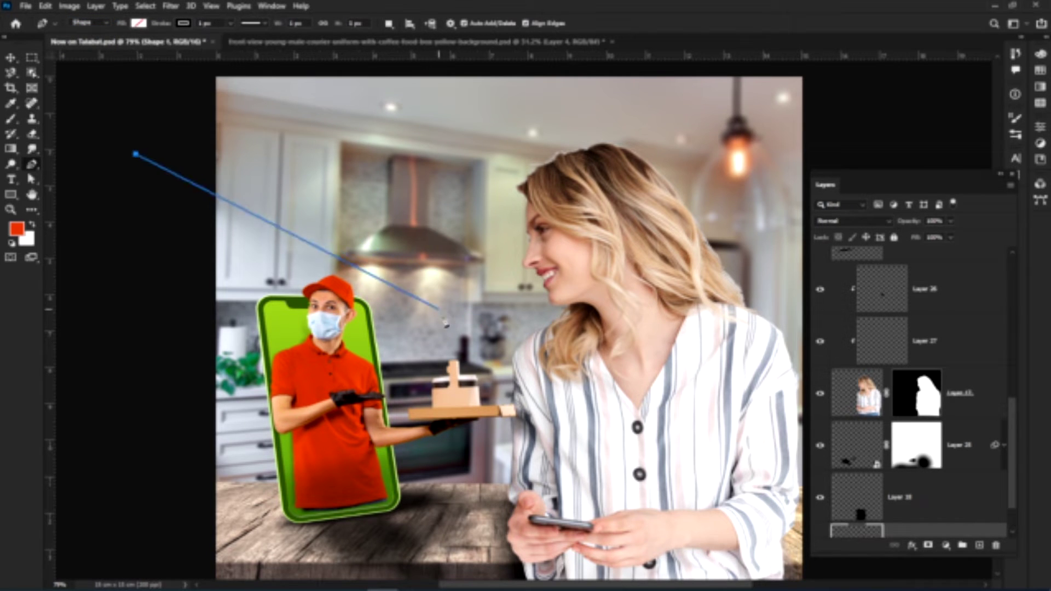
{"action": "left_click", "coordinate": [406, 318]}
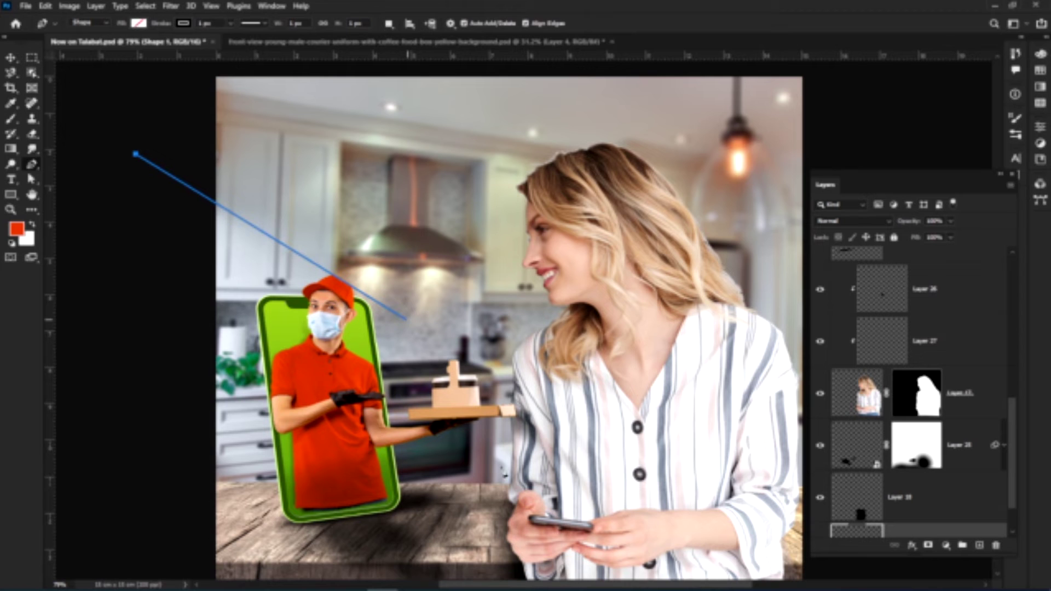
{"action": "left_click_drag", "start_coordinate": [496, 489], "coordinate": [496, 539]}
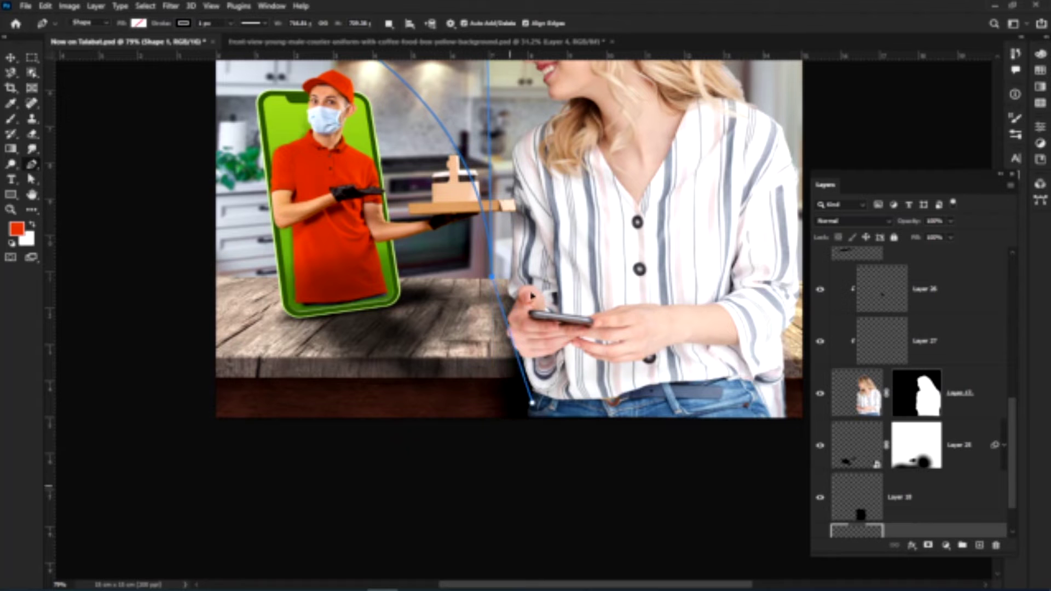
{"action": "left_click_drag", "start_coordinate": [564, 149], "coordinate": [387, 367]}
{"action": "left_click_drag", "start_coordinate": [632, 174], "coordinate": [749, 130]}
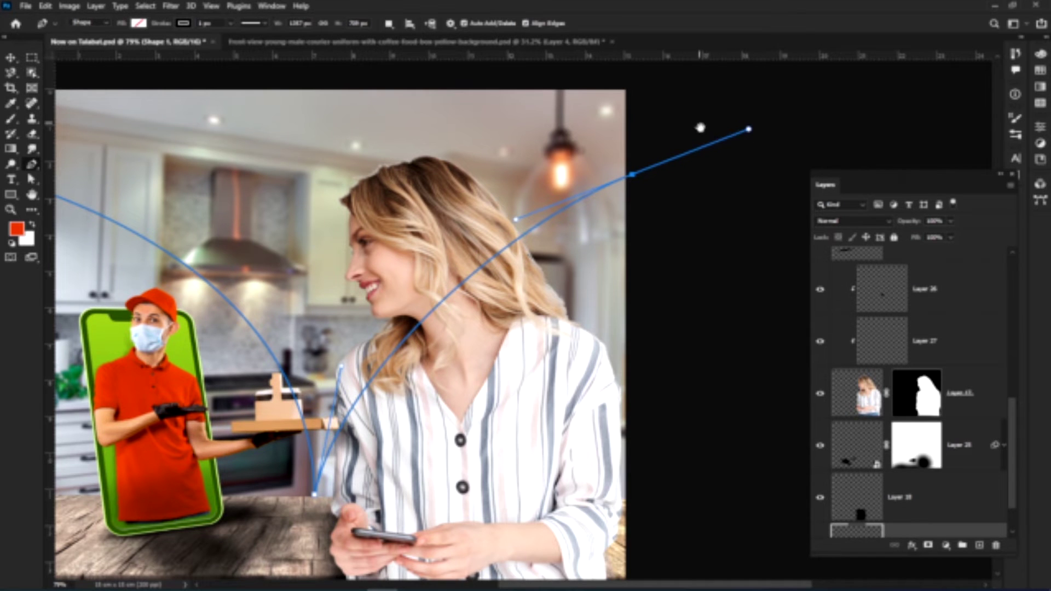
Continue the path outside the canvas across its upper edge and close it at the starting anchor point.
{"action": "scroll", "coordinate": [701, 132], "scroll_direction": "up", "scroll_amount": 4}
{"action": "scroll", "coordinate": [701, 131], "scroll_direction": "left", "scroll_amount": 1}
{"action": "scroll", "coordinate": [688, 153], "scroll_direction": "left", "scroll_amount": 8}
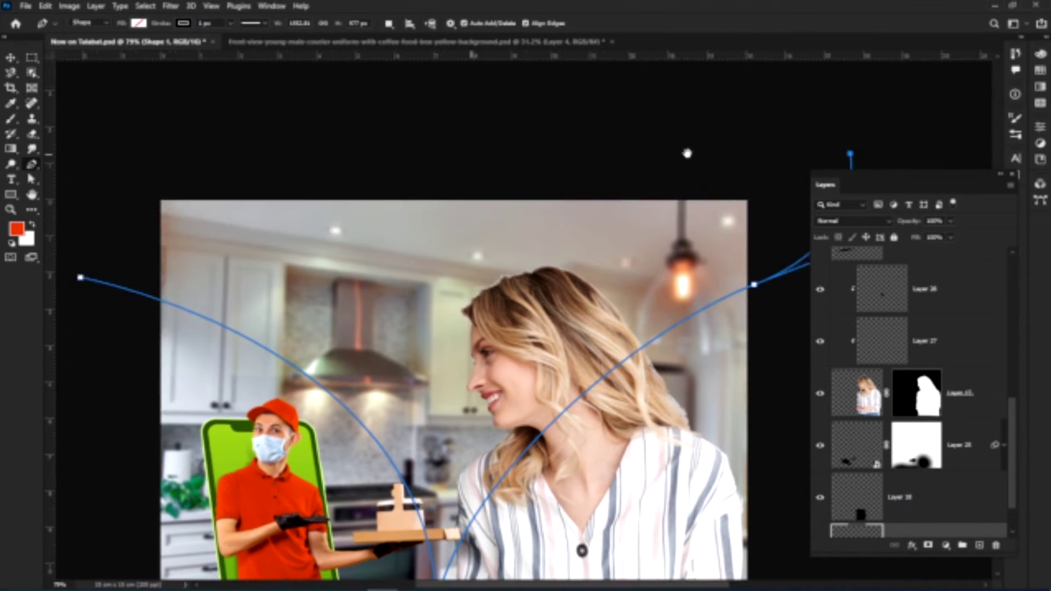
{"action": "left_click", "coordinate": [326, 140]}
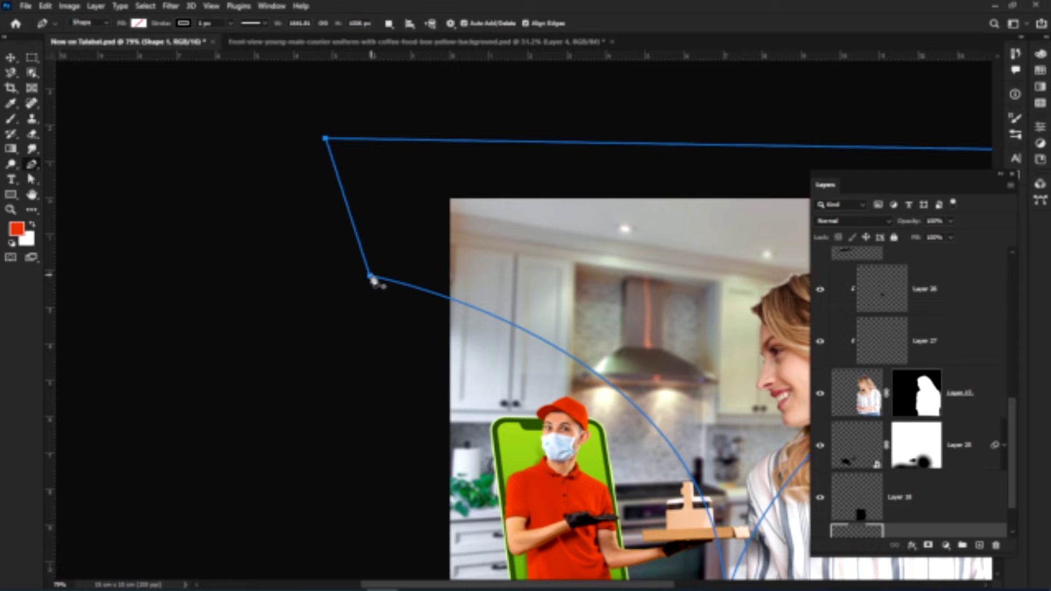
{"action": "left_click", "coordinate": [371, 277]}
Fill the curved shape with the recently used orange-red and select it with the Move tool.
{"action": "left_click", "coordinate": [139, 24]}
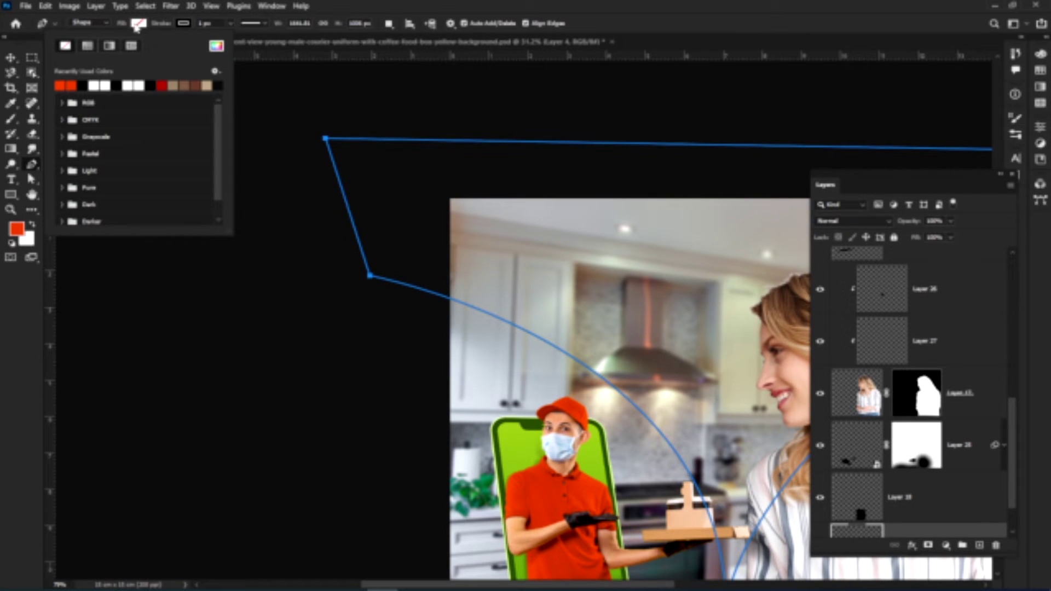
{"action": "left_click", "coordinate": [69, 83]}
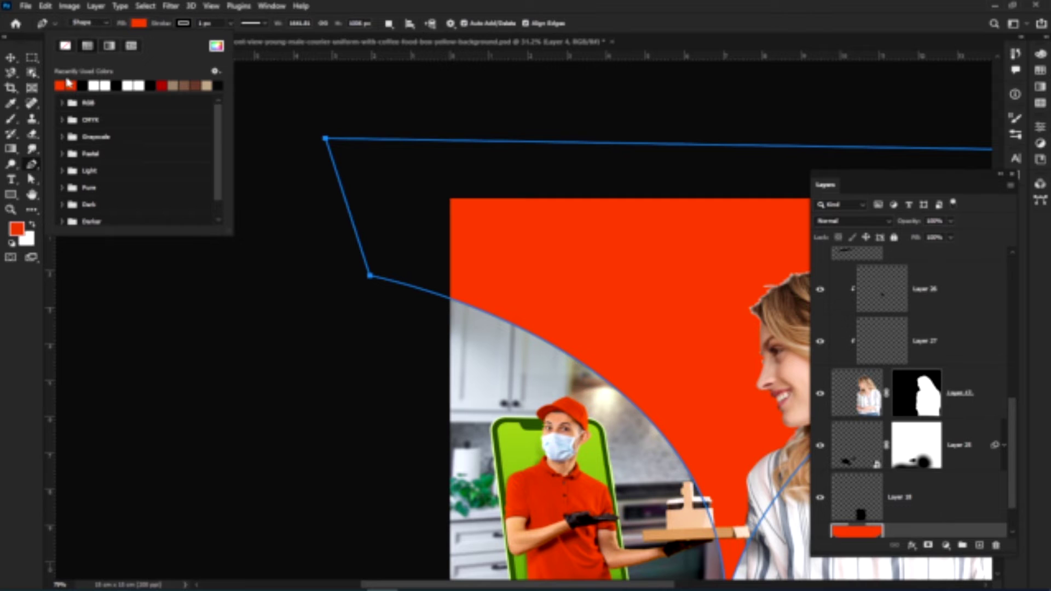
{"action": "left_click", "coordinate": [13, 62]}
{"action": "left_click", "coordinate": [241, 162]}
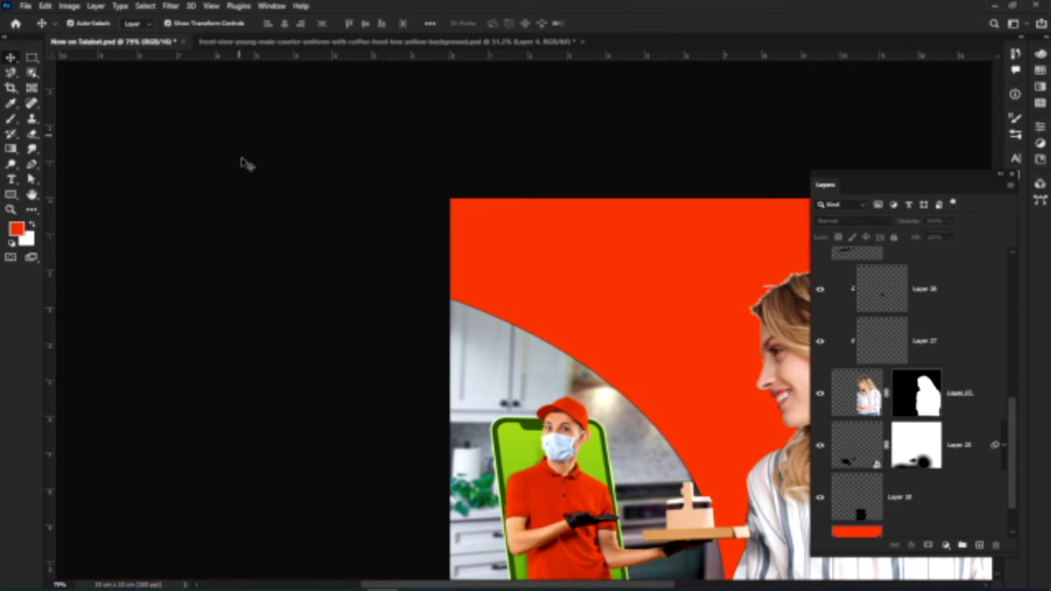
{"action": "left_click_drag", "start_coordinate": [256, 197], "coordinate": [242, 191]}
{"action": "left_click", "coordinate": [579, 234]}
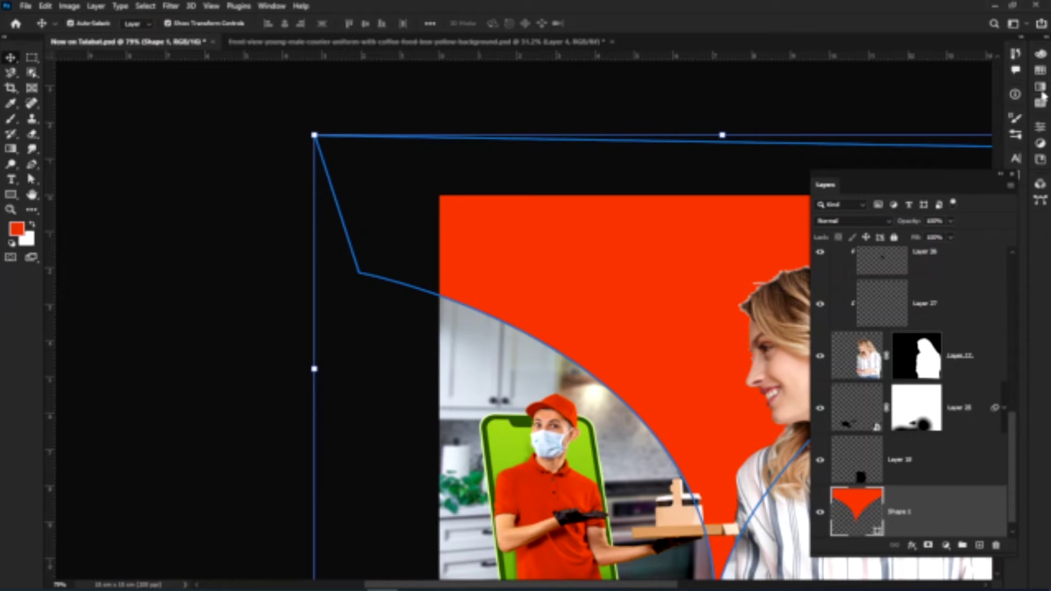
Undo the shape's fill and closing segment, and close the path again at its starting anchor point.
{"action": "left_click", "coordinate": [1040, 127]}
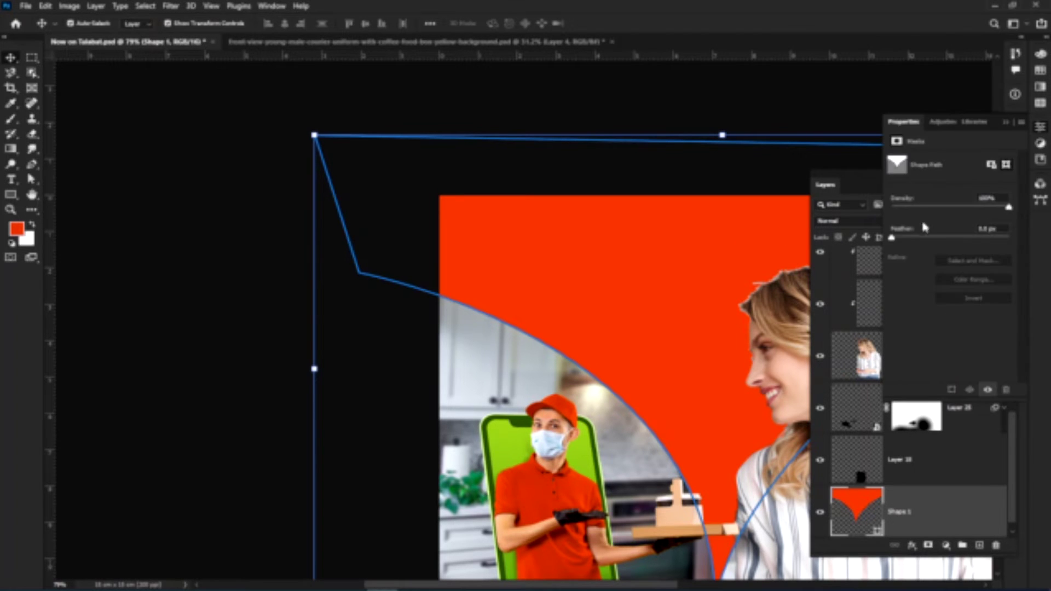
{"action": "left_click", "coordinate": [362, 286], "text": "ctrl"}
{"action": "key", "text": "Delete"}
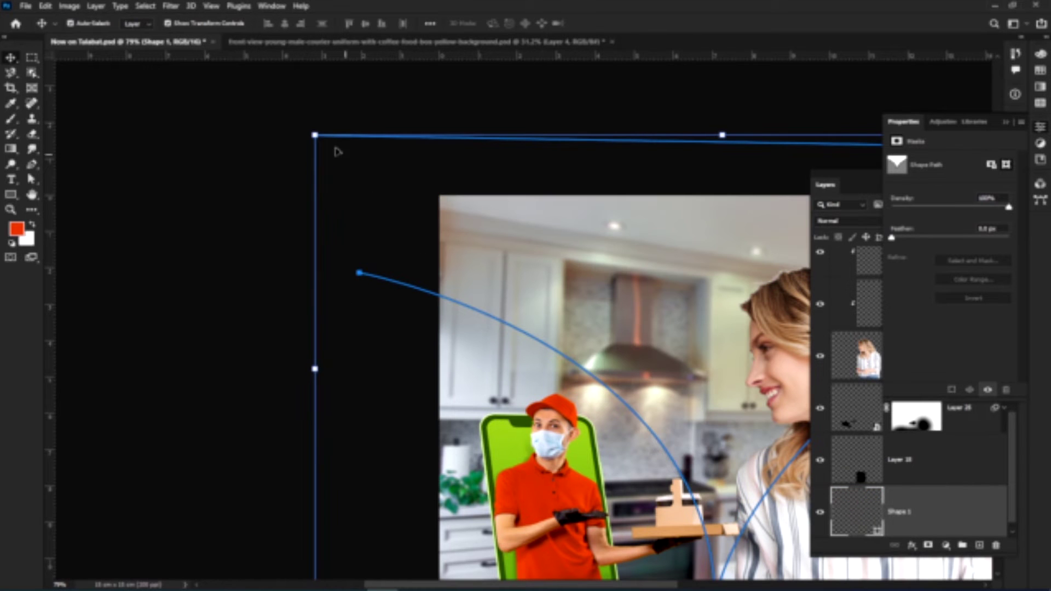
{"action": "left_click", "coordinate": [32, 164]}
{"action": "left_click", "coordinate": [360, 274]}
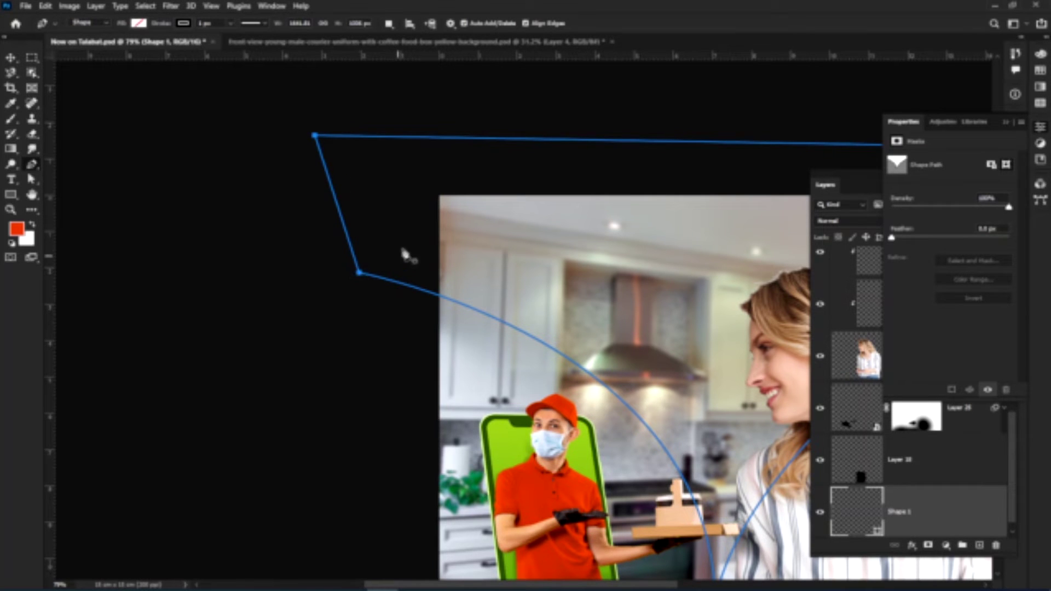
Remove the curved shape's stroke and fill the shape with the recently used orange-red.
{"action": "left_click", "coordinate": [184, 24]}
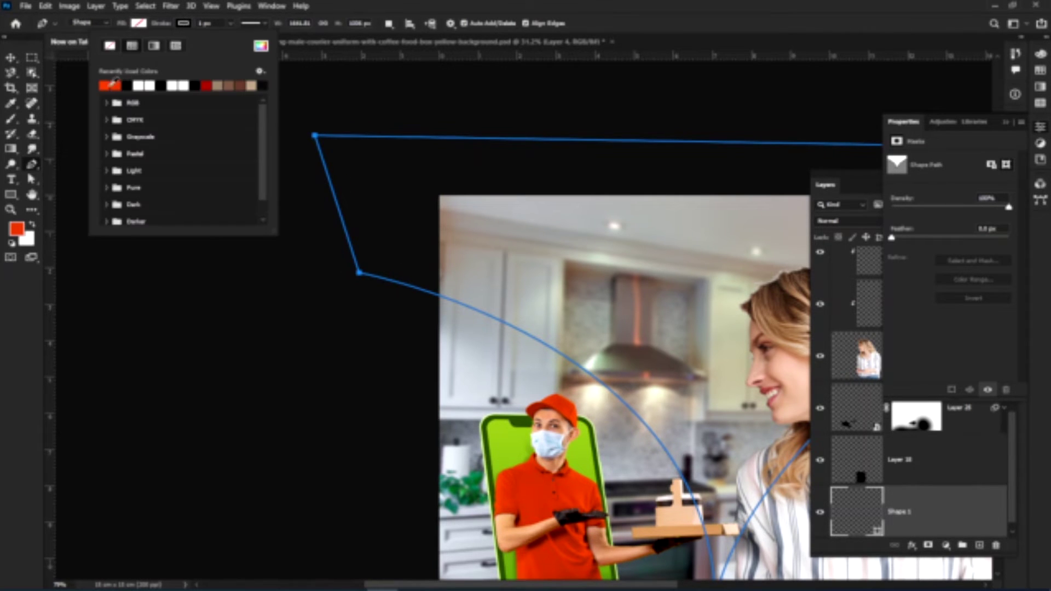
{"action": "left_click", "coordinate": [111, 47]}
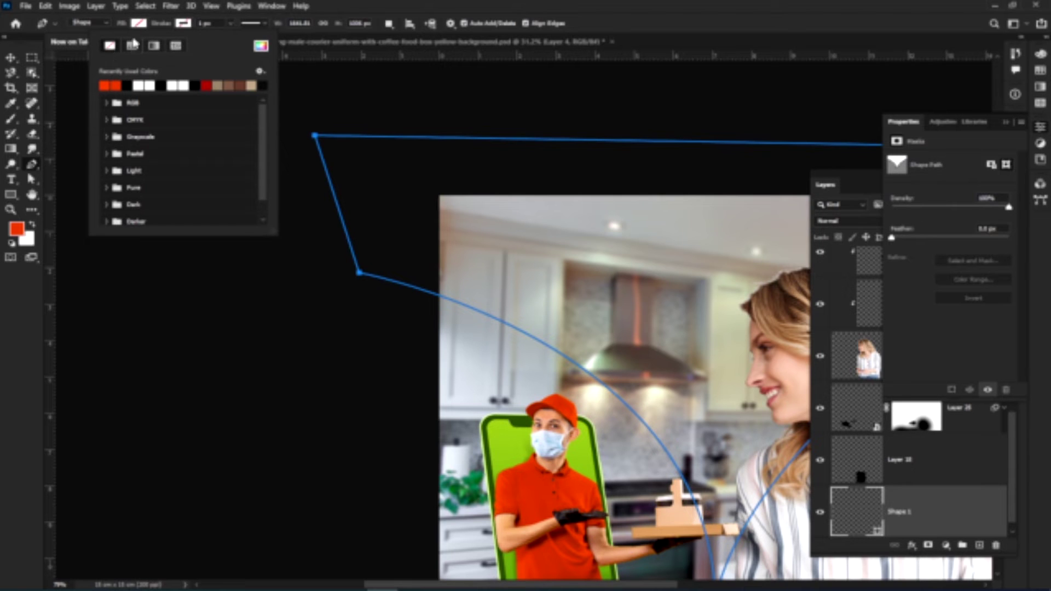
{"action": "left_click", "coordinate": [138, 24]}
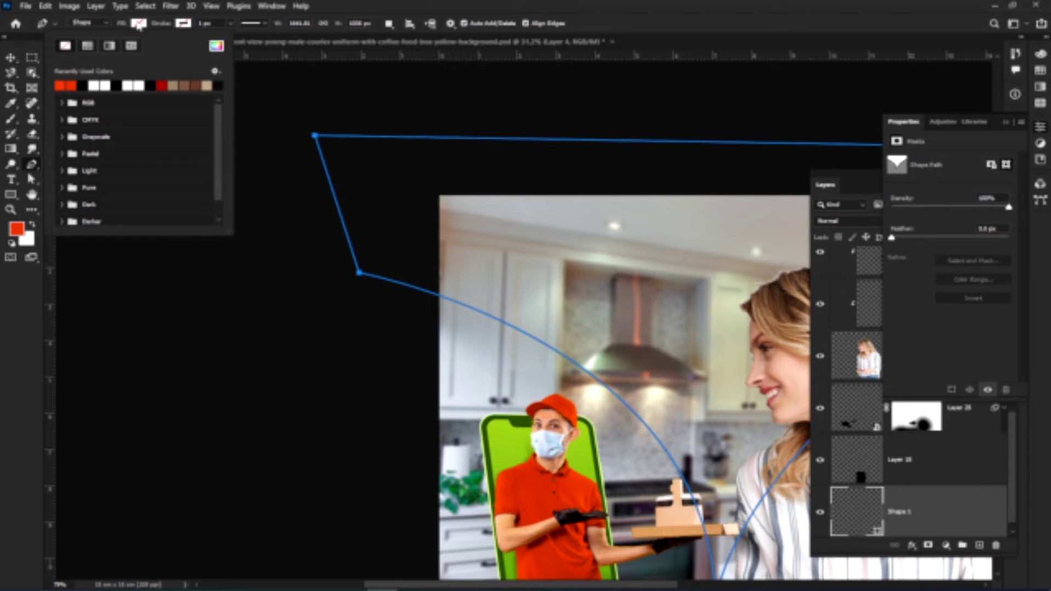
{"action": "left_click", "coordinate": [61, 83]}
{"action": "left_click", "coordinate": [268, 160]}
{"action": "left_click", "coordinate": [268, 160]}
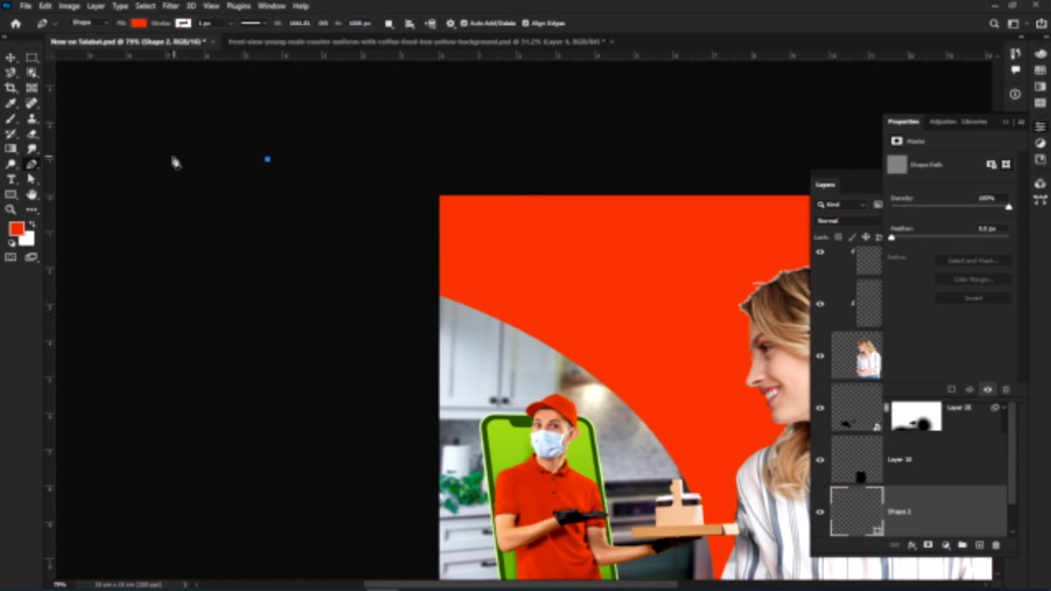
{"action": "left_click", "coordinate": [182, 163]}
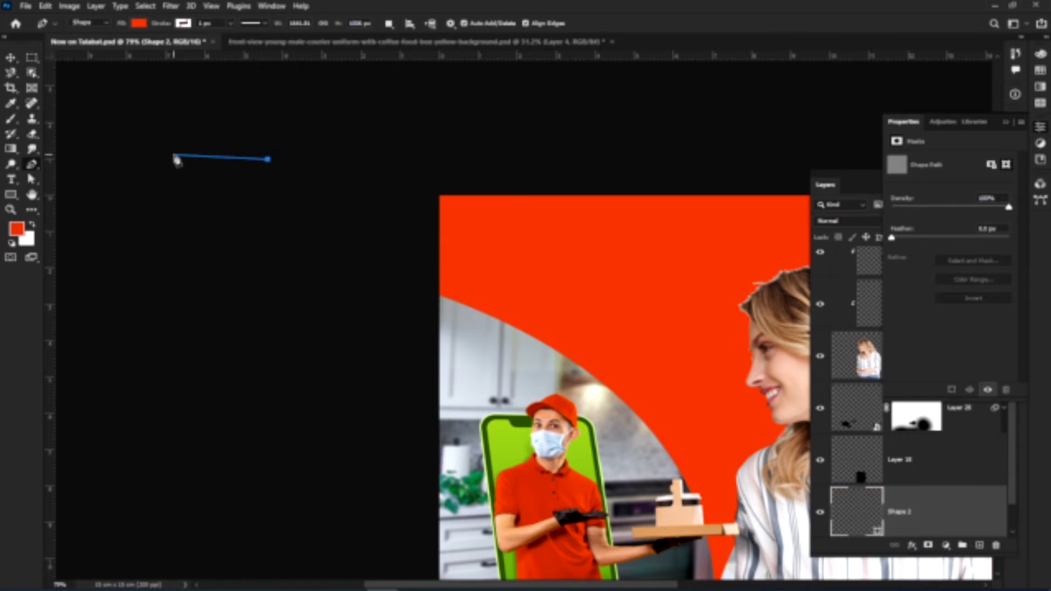
{"action": "left_click", "coordinate": [12, 58]}
{"action": "key", "text": "ctrl+z"}
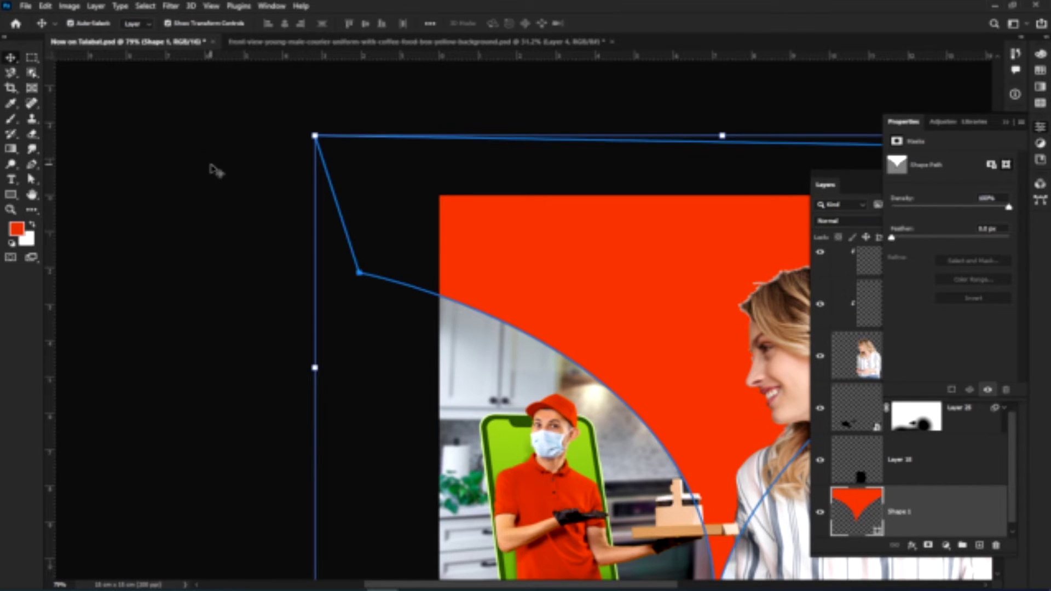
Enlarge the orange-red shape and rotate it counter-clockwise so its tip extends down behind the woman, and apply the transform.
{"action": "left_click", "coordinate": [213, 168]}
{"action": "key", "text": "ctrl"}
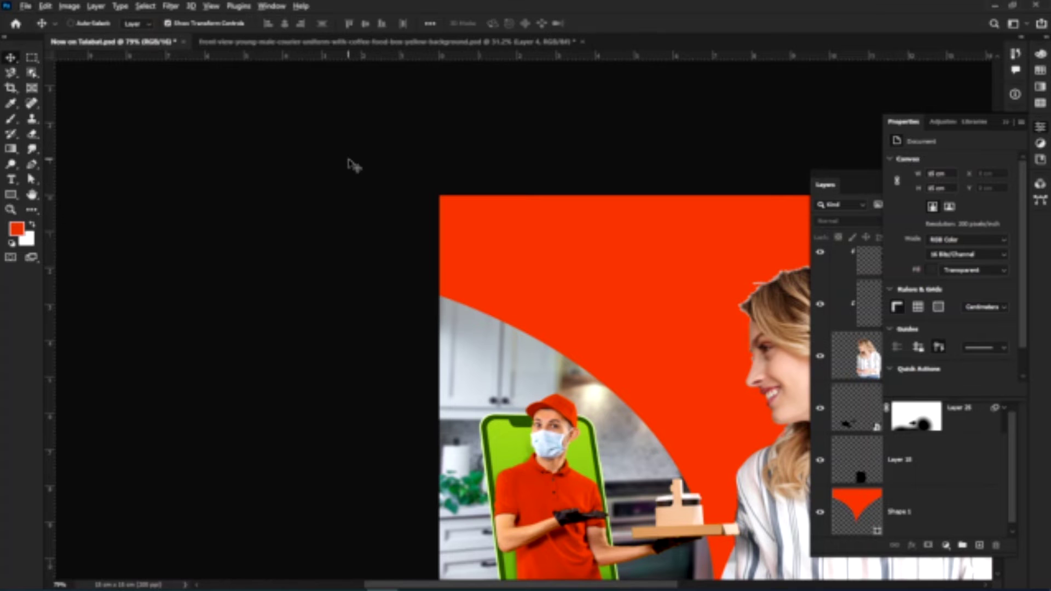
{"action": "key", "text": "ctrl+minus"}
{"action": "key", "text": "ctrl+minus"}
{"action": "key", "text": "ctrl+minus"}
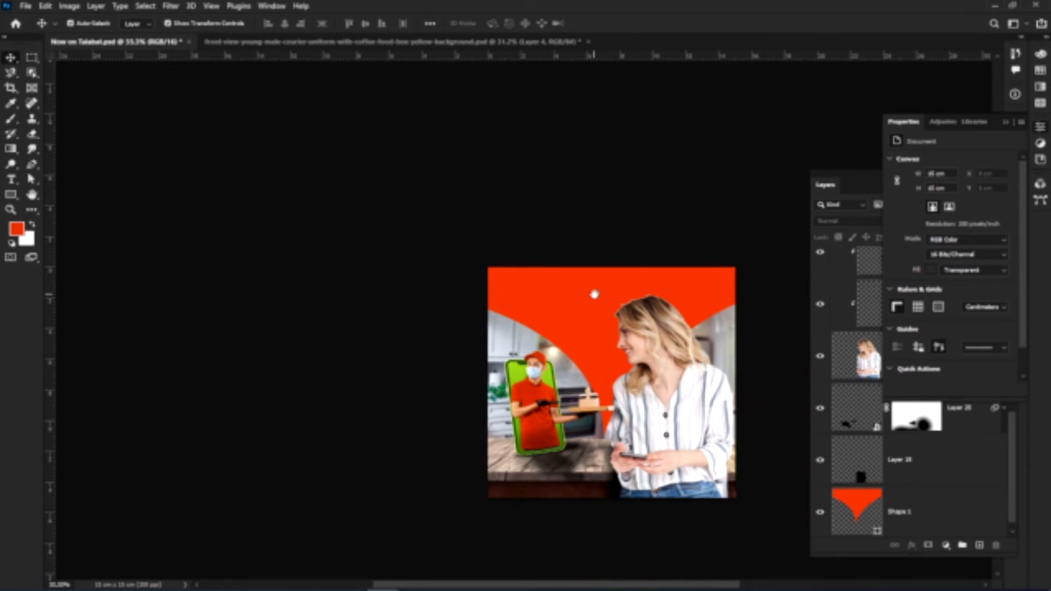
{"action": "left_click_drag", "start_coordinate": [593, 294], "coordinate": [565, 294]}
{"action": "left_click", "coordinate": [567, 297], "text": "ctrl"}
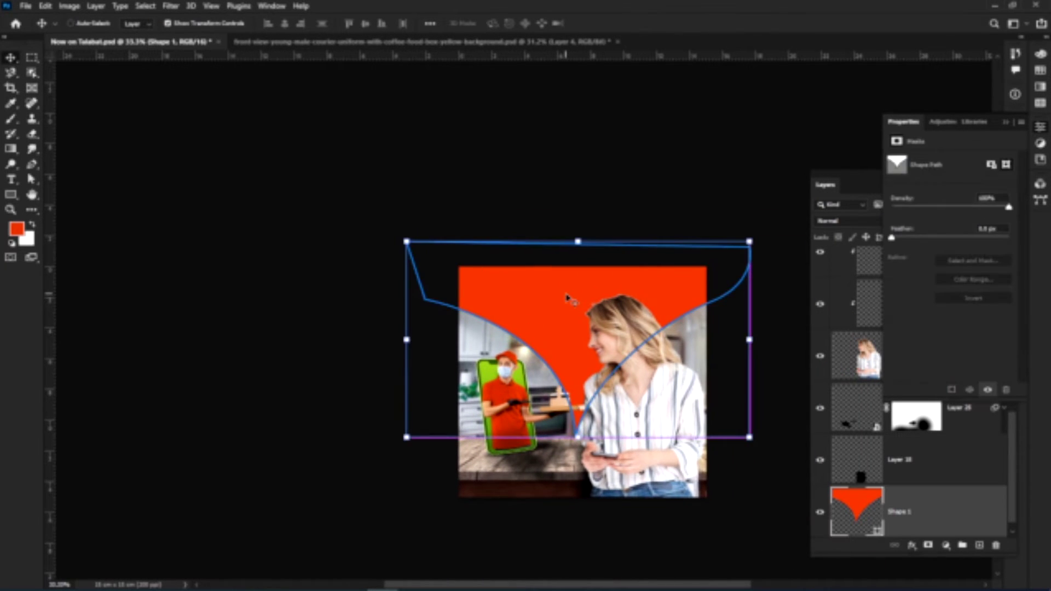
{"action": "key", "text": "ctrl+t"}
{"action": "left_click_drag", "start_coordinate": [401, 214], "coordinate": [393, 268]}
{"action": "left_click_drag", "start_coordinate": [744, 299], "coordinate": [690, 299]}
{"action": "key", "text": "Return"}
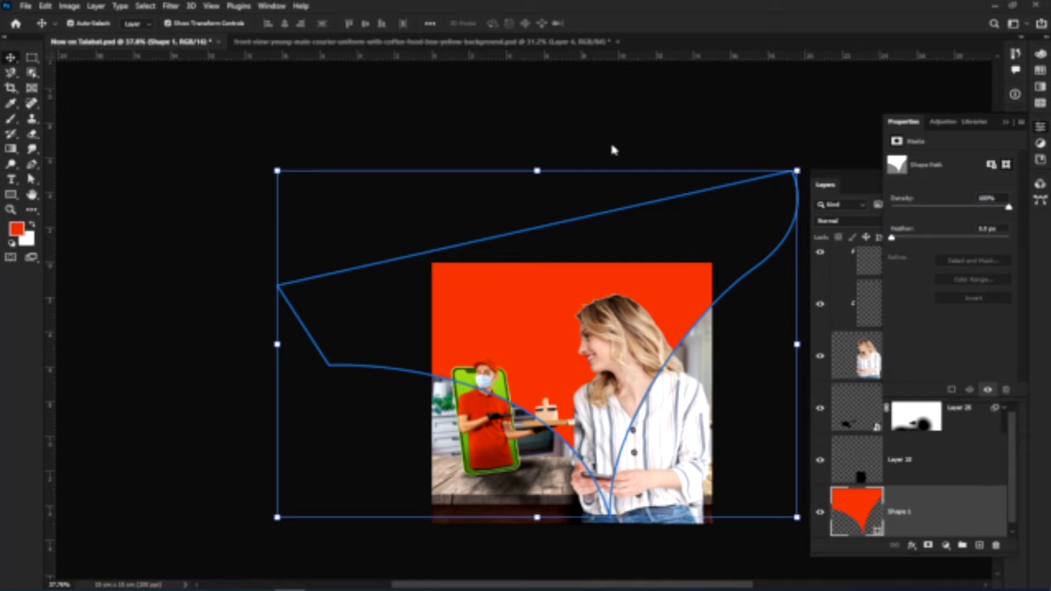
{"action": "left_click", "coordinate": [135, 111]}
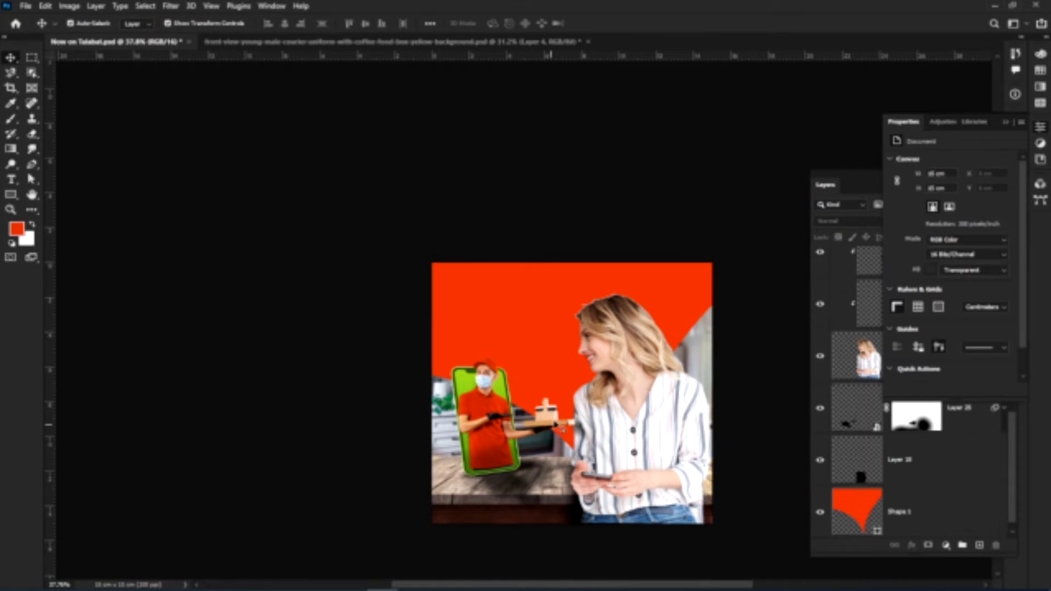
Group the layers from Layer 18 up to Rectangle 1 into a single group and name it "design".
{"action": "left_click_drag", "start_coordinate": [599, 411], "coordinate": [571, 349]}
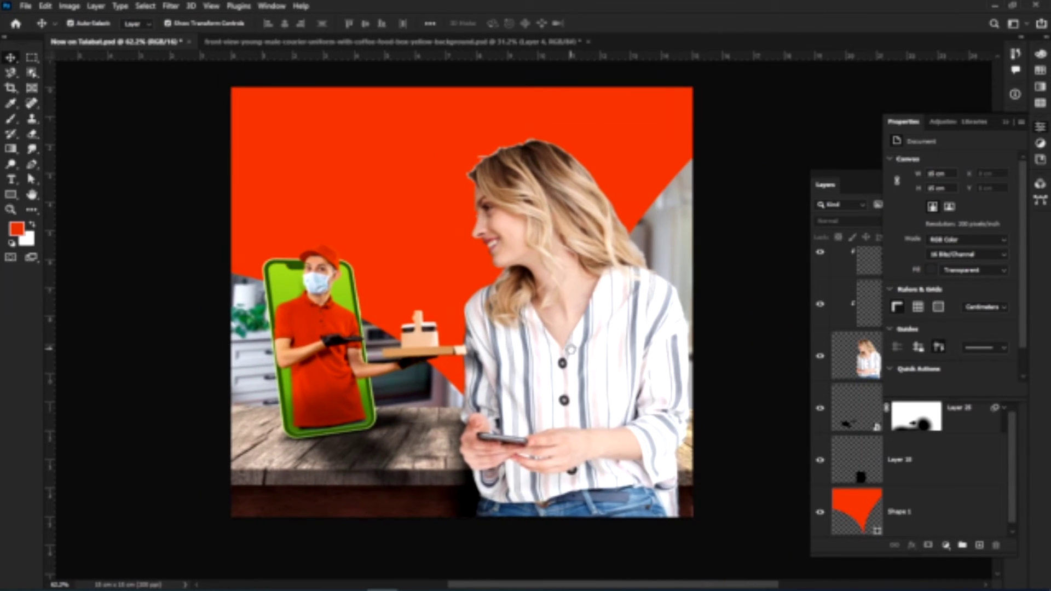
{"action": "left_click", "coordinate": [1003, 120]}
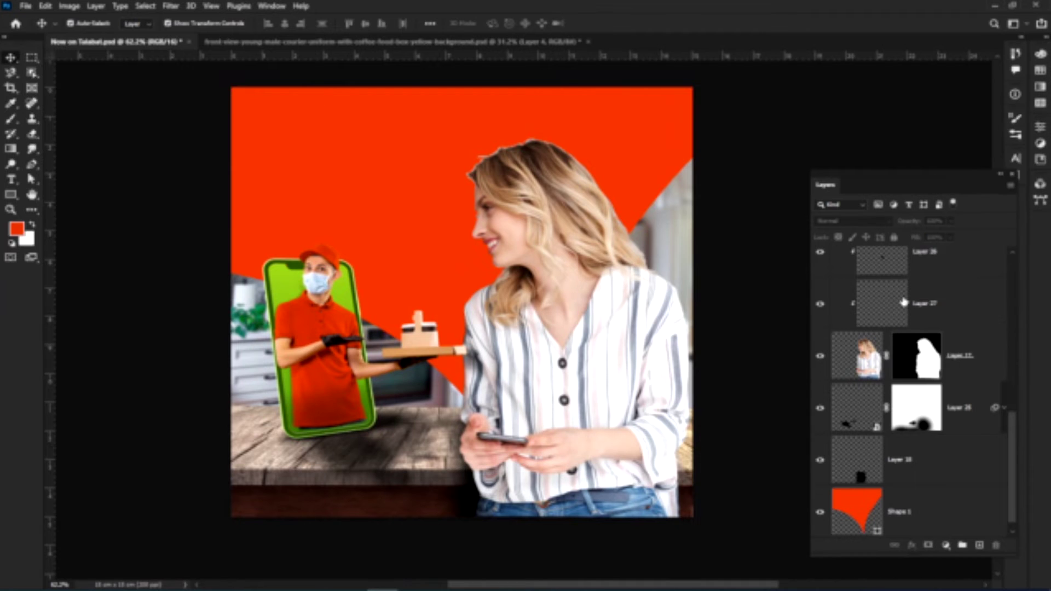
{"action": "scroll", "coordinate": [842, 375], "scroll_direction": "up", "scroll_amount": 3}
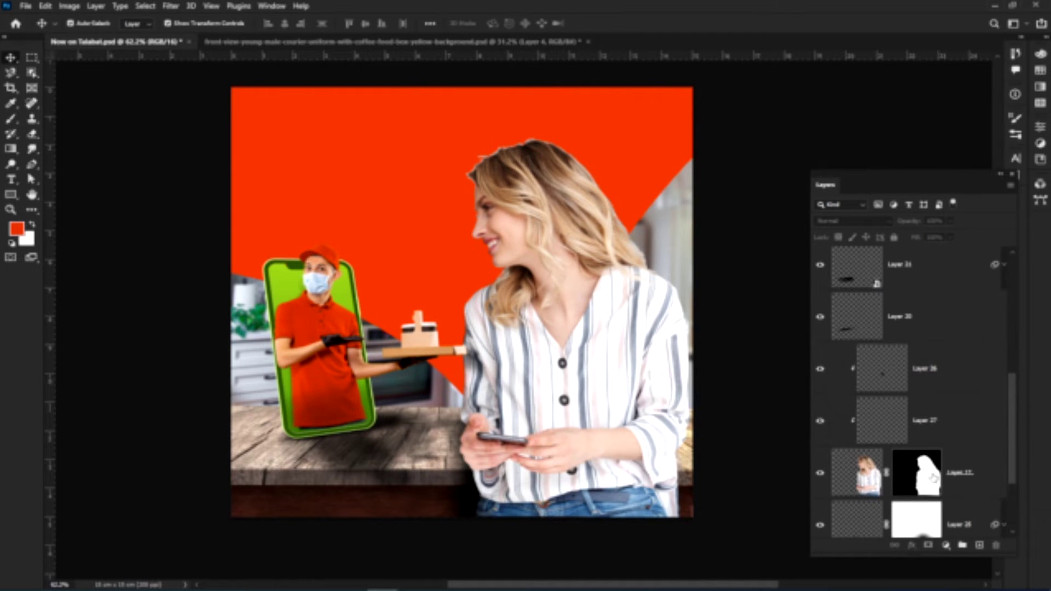
{"action": "scroll", "coordinate": [933, 479], "scroll_direction": "down", "scroll_amount": 3}
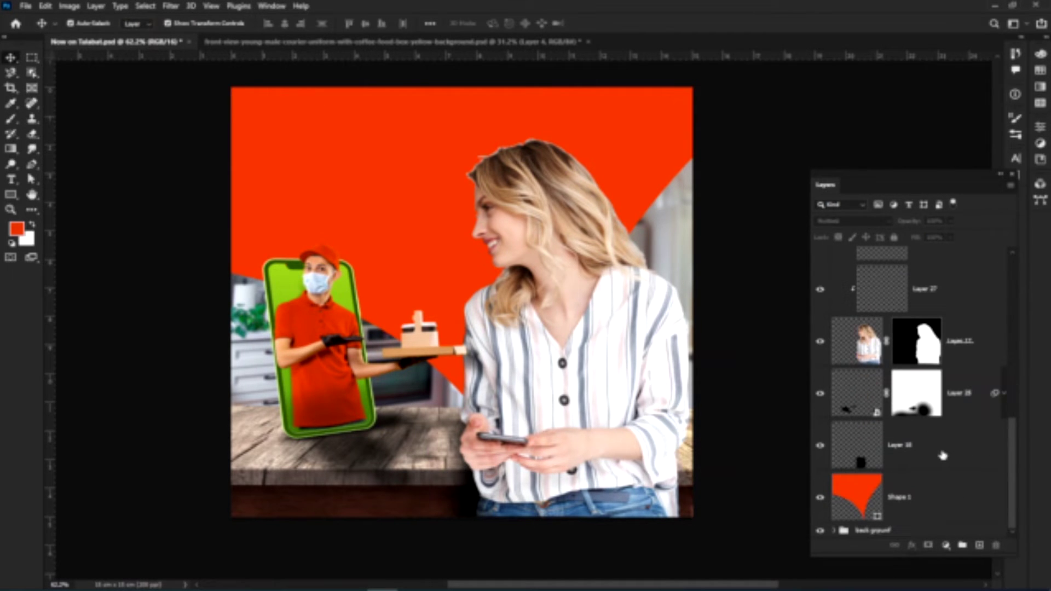
{"action": "left_click", "coordinate": [942, 455]}
{"action": "scroll", "coordinate": [942, 456], "scroll_direction": "up", "scroll_amount": 4}
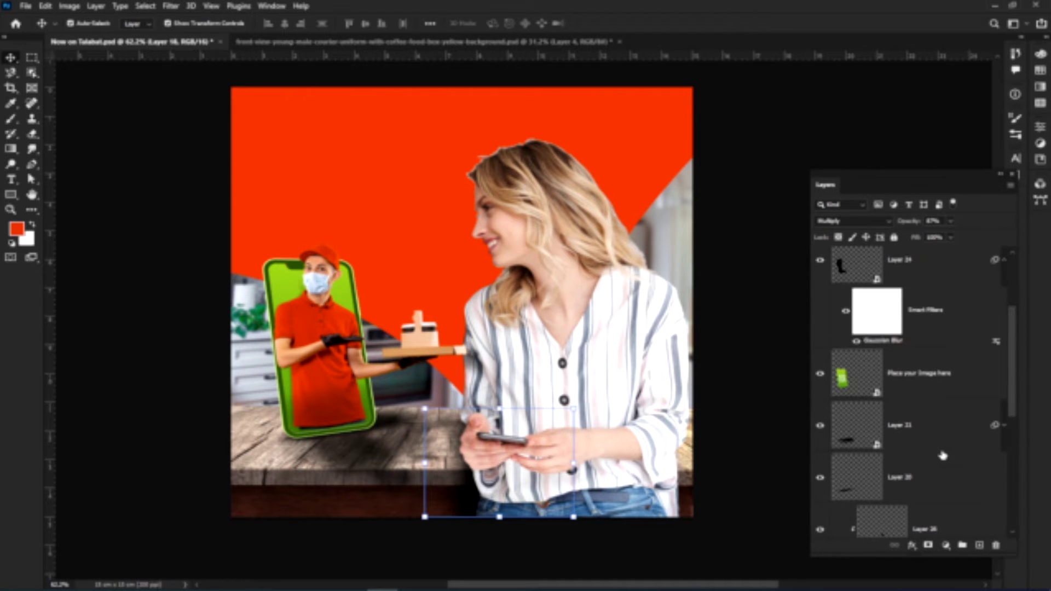
{"action": "scroll", "coordinate": [941, 455], "scroll_direction": "up", "scroll_amount": 3}
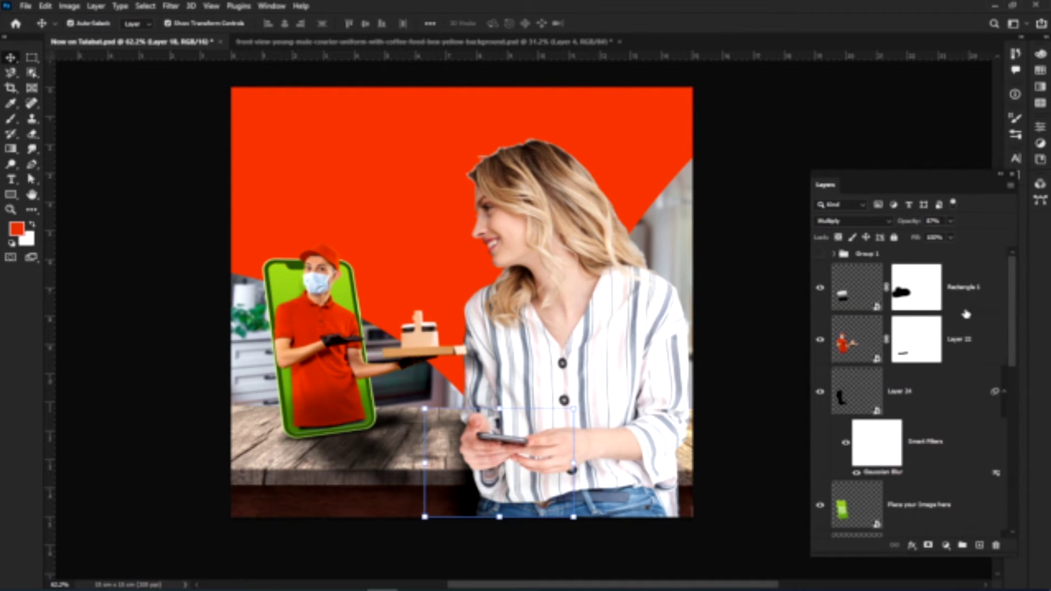
{"action": "left_click", "coordinate": [962, 302], "text": "shift"}
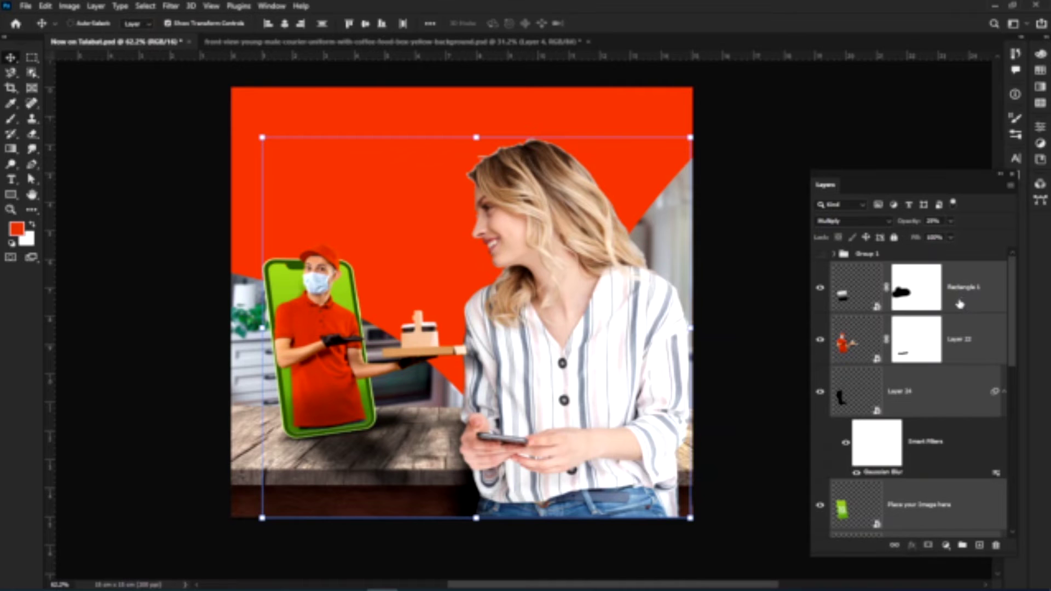
{"action": "key", "text": "ctrl+g"}
{"action": "double_click", "coordinate": [867, 269]}
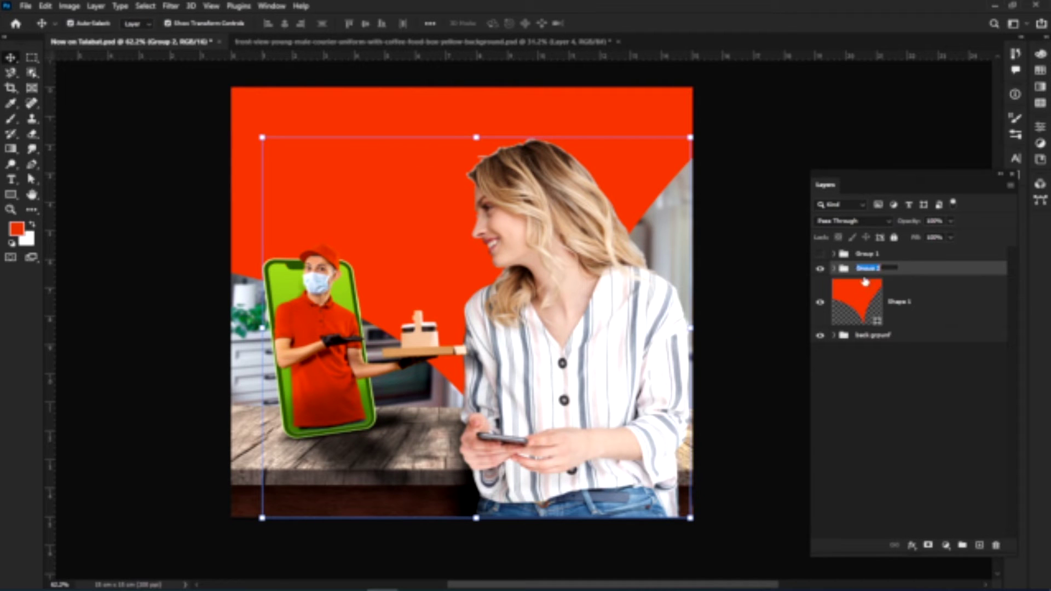
{"action": "type", "text": "design"}
{"action": "key", "text": "Return"}
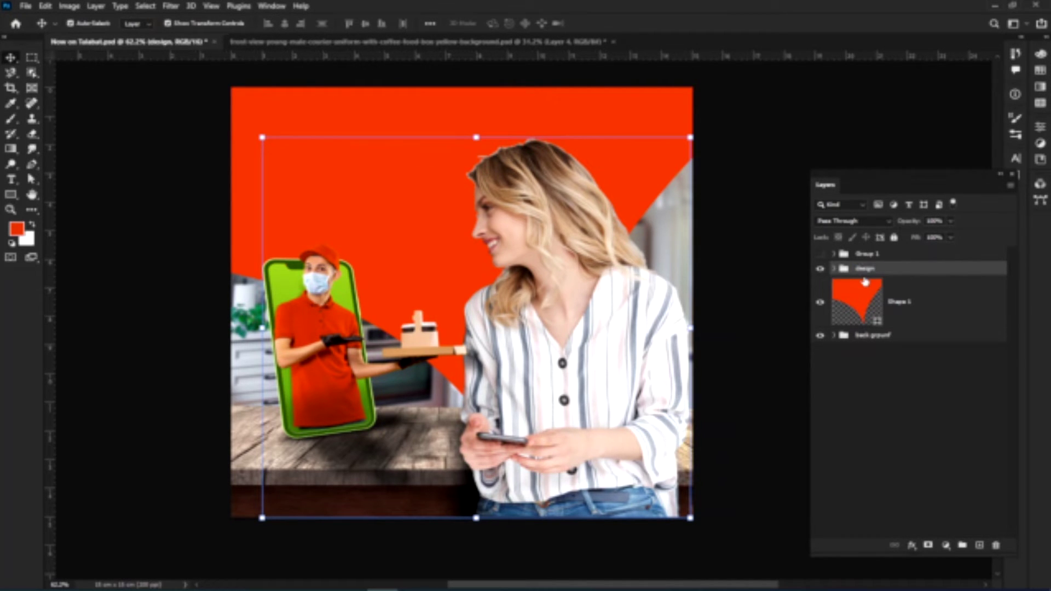
Show Group 1 and move its phone number text onto the orange-red area above the courier's phone.
{"action": "left_click", "coordinate": [820, 255]}
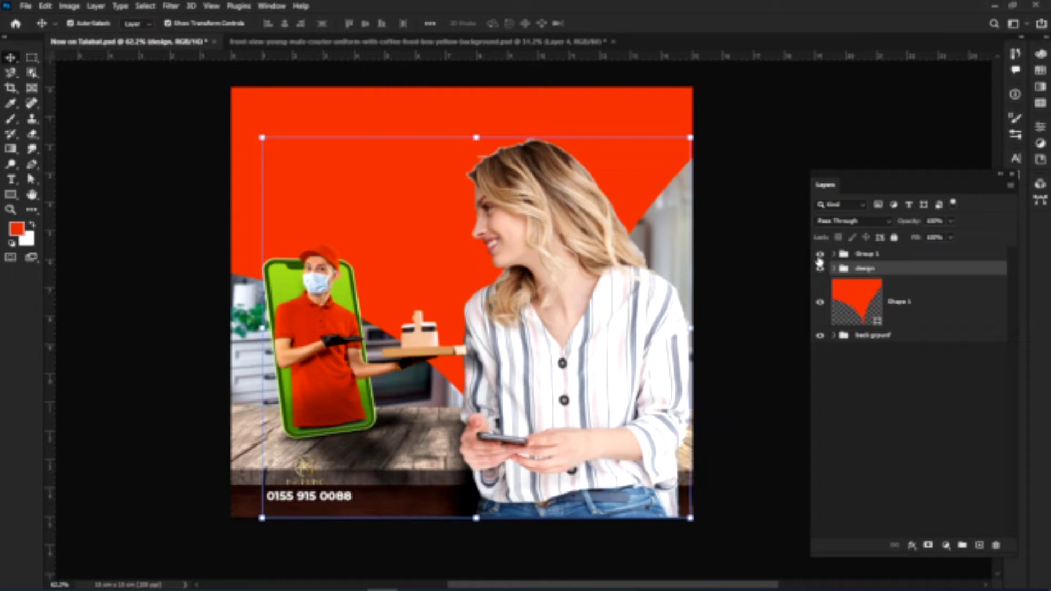
{"action": "double_click", "coordinate": [348, 498]}
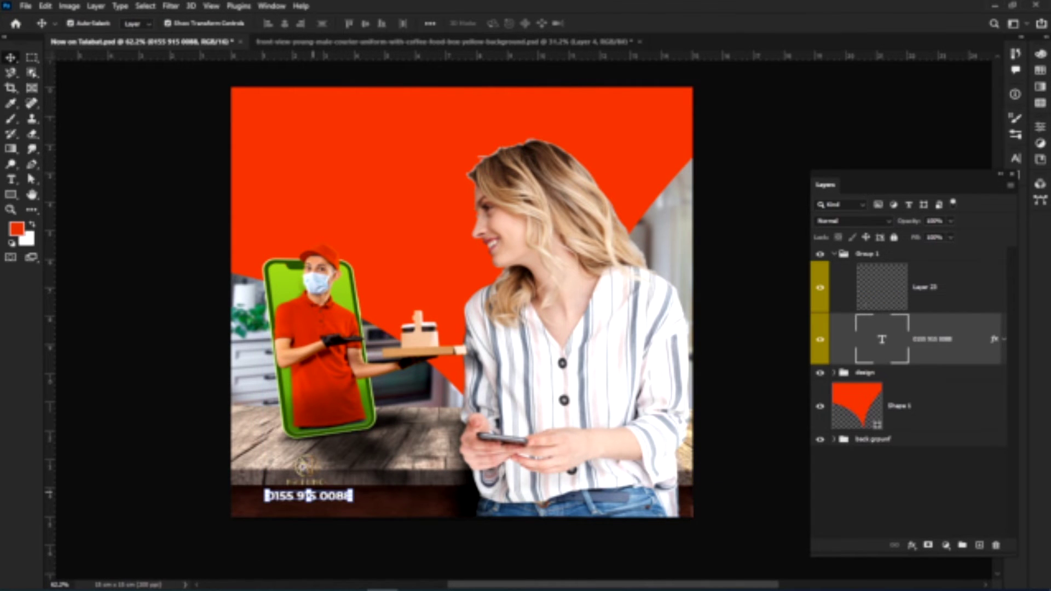
{"action": "scroll", "coordinate": [321, 527], "scroll_direction": "up", "scroll_amount": 2}
{"action": "key", "text": "ctrl+t"}
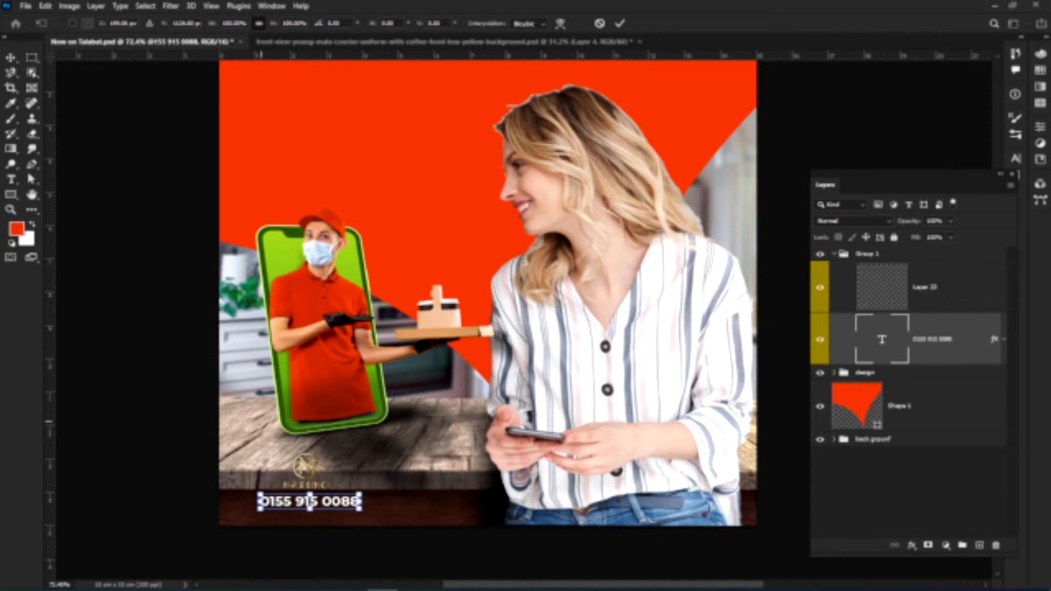
{"action": "key", "text": "Return"}
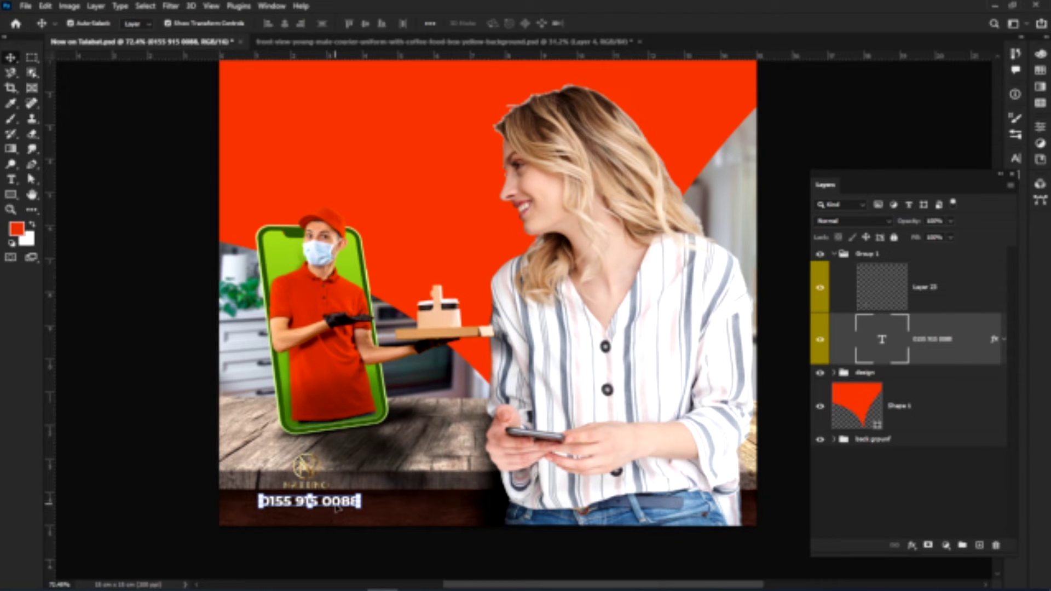
{"action": "key", "text": "ctrl+h"}
{"action": "left_click_drag", "start_coordinate": [336, 508], "coordinate": [398, 207]}
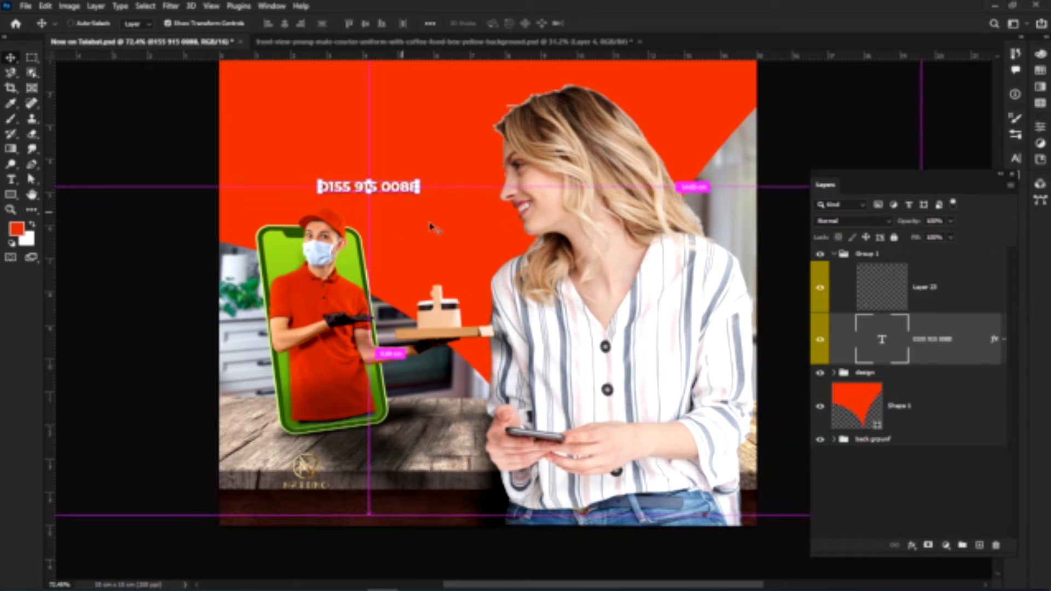
{"action": "key", "text": "ctrl+t"}
{"action": "left_click_drag", "start_coordinate": [369, 172], "coordinate": [372, 159]}
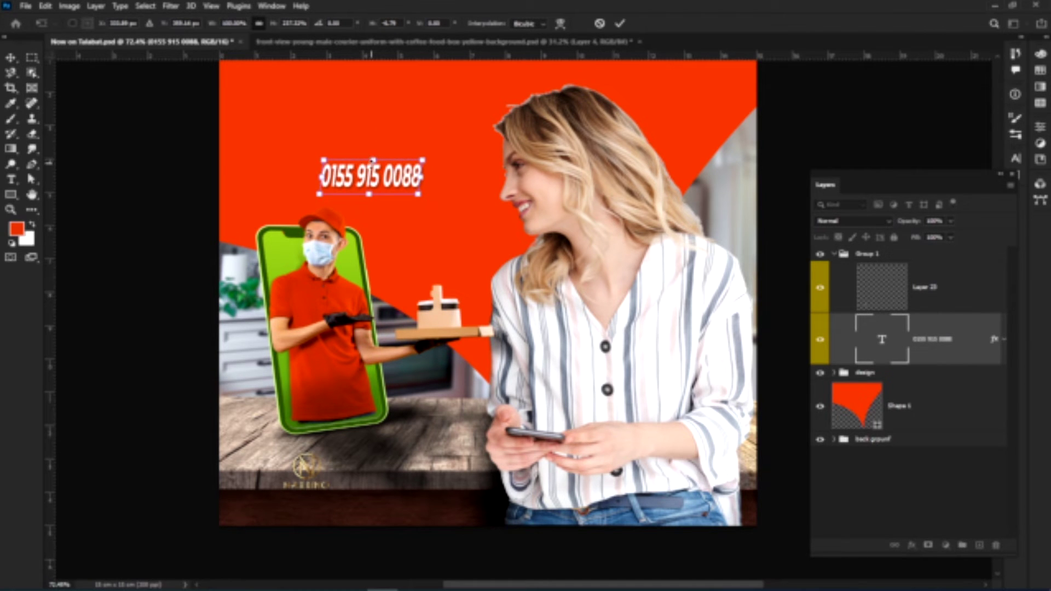
{"action": "key", "text": "ctrl+z"}
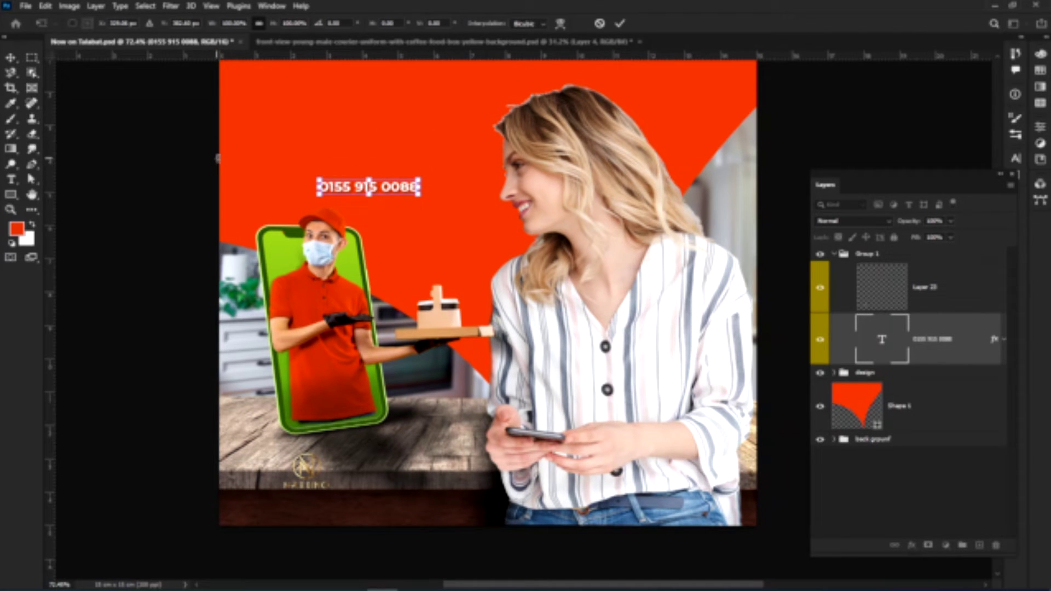
{"action": "key", "text": "Return"}
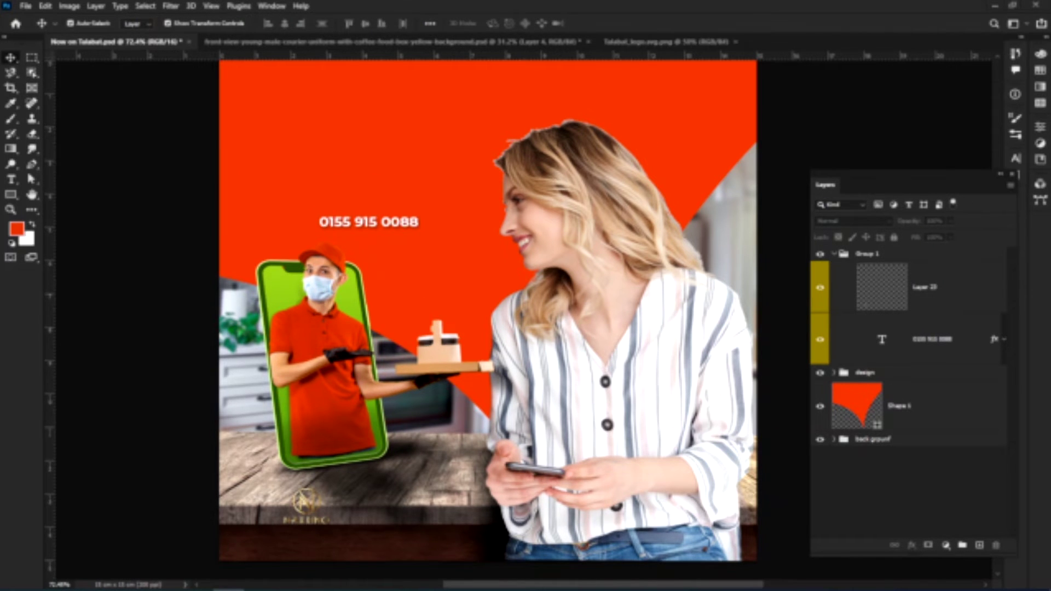
Bring the talabat logo in from its own document, scale it down and place it just above the phone number.
{"action": "left_click", "coordinate": [630, 44]}
{"action": "left_click_drag", "start_coordinate": [520, 323], "coordinate": [160, 41]}
{"action": "left_click", "coordinate": [510, 232]}
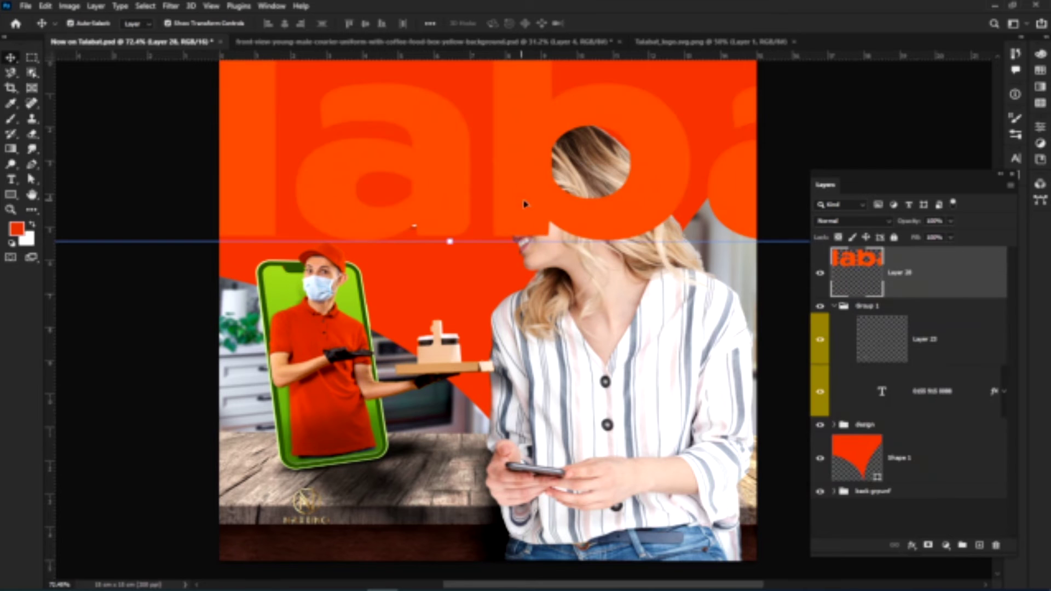
{"action": "left_click_drag", "start_coordinate": [474, 242], "coordinate": [460, 100]}
{"action": "left_click_drag", "start_coordinate": [496, 92], "coordinate": [472, 173]}
{"action": "left_click_drag", "start_coordinate": [626, 139], "coordinate": [471, 186]}
{"action": "key", "text": "Return"}
Apply a white Color Overlay to the talabat logo and nudge the phone number slightly to the right.
{"action": "right_click", "coordinate": [918, 271]}
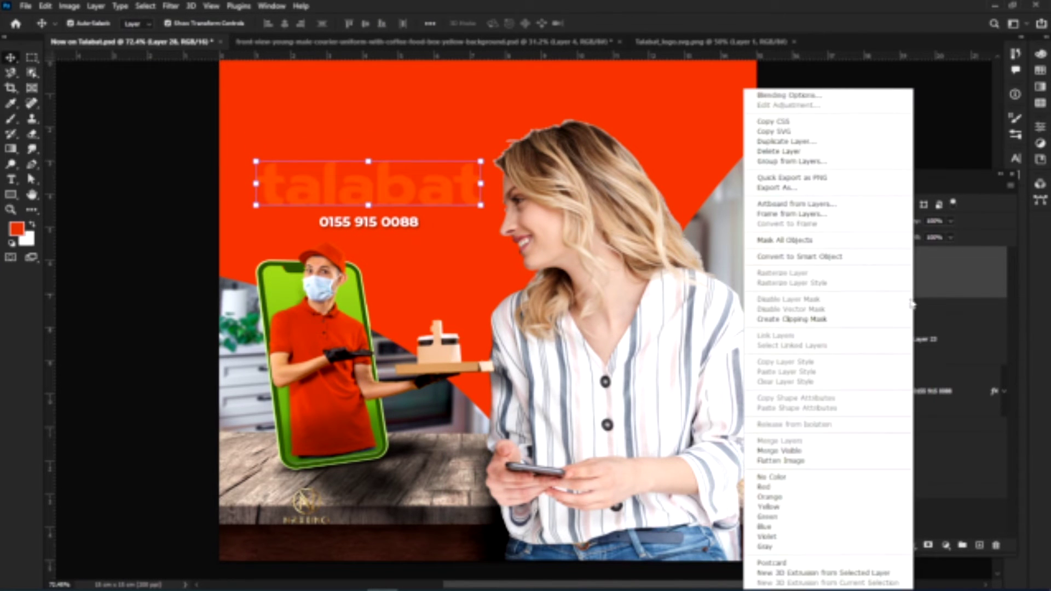
{"action": "left_click", "coordinate": [845, 96]}
{"action": "left_click", "coordinate": [577, 428]}
{"action": "left_click", "coordinate": [984, 292]}
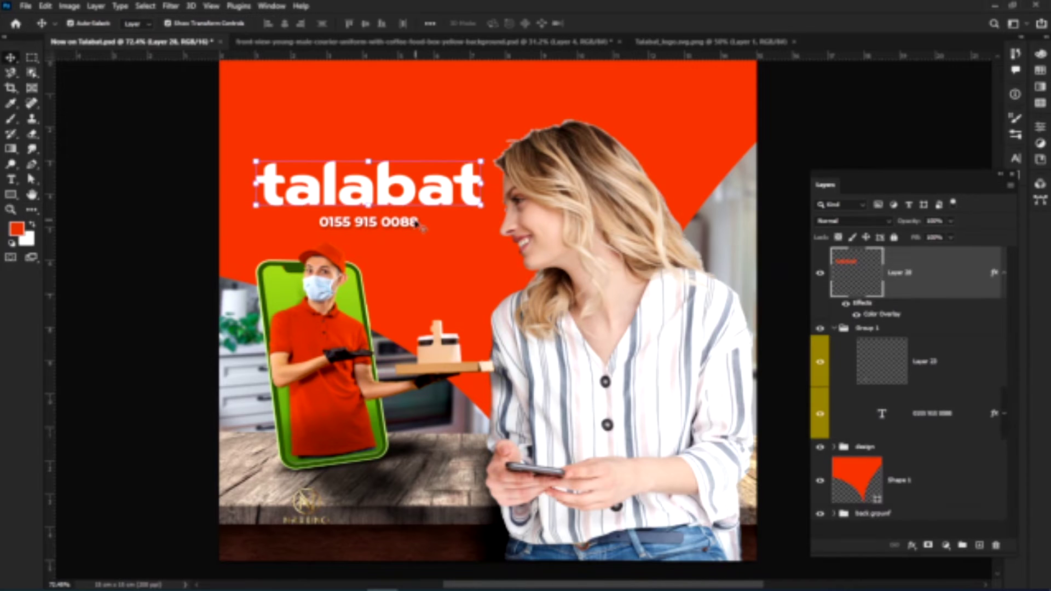
{"action": "left_click_drag", "start_coordinate": [412, 225], "coordinate": [415, 226]}
Move the golden Nardino logo from the wooden counter to above the talabat logo and enlarge it.
{"action": "left_click_drag", "start_coordinate": [303, 502], "coordinate": [391, 143]}
{"action": "key", "text": "ctrl+z"}
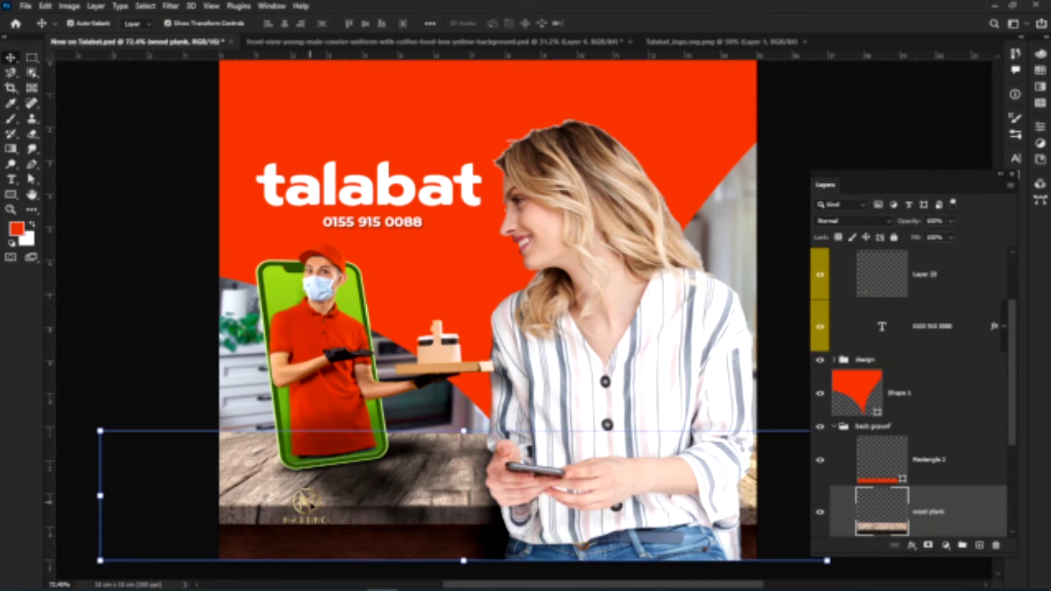
{"action": "left_click", "coordinate": [310, 505]}
{"action": "scroll", "coordinate": [899, 373], "scroll_direction": "up", "scroll_amount": 5}
{"action": "left_click", "coordinate": [923, 371]}
{"action": "key", "text": "ctrl+t"}
{"action": "left_click_drag", "start_coordinate": [305, 506], "coordinate": [443, 77]}
{"action": "key", "text": "Return"}
Lower the phone number to leave a gap under the talabat logo, and centre the Nardino logo above it.
{"action": "left_click", "coordinate": [378, 222]}
{"action": "key", "text": "shift+Down"}
{"action": "key", "text": "shift+Down"}
{"action": "key", "text": "shift+Down"}
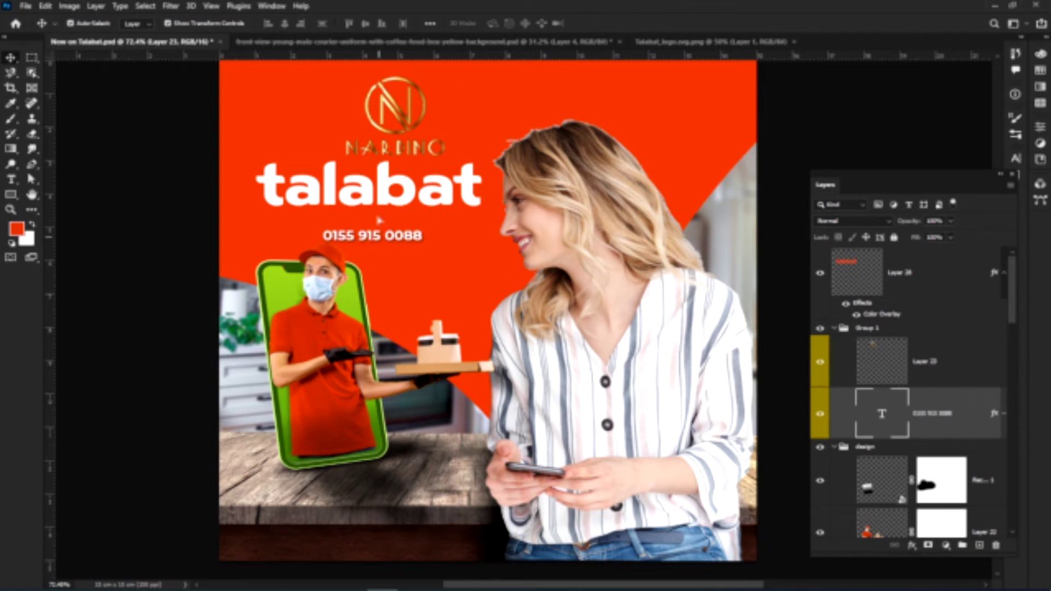
{"action": "left_click", "coordinate": [387, 178]}
{"action": "left_click_drag", "start_coordinate": [402, 118], "coordinate": [380, 109]}
Apply a white Color Overlay to the Nardino logo.
{"action": "right_click", "coordinate": [942, 362]}
{"action": "left_click", "coordinate": [837, 92]}
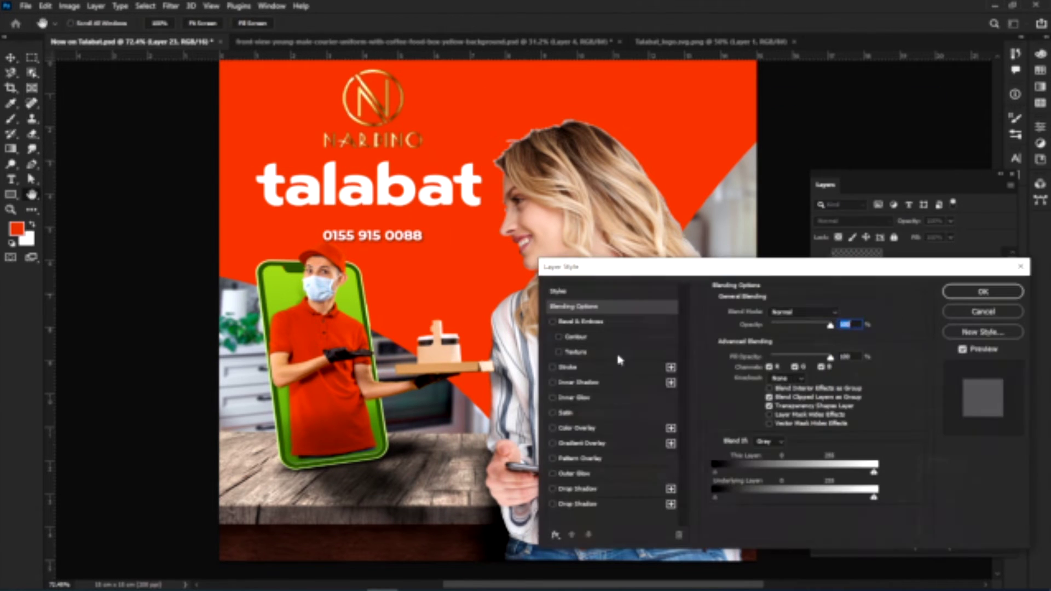
{"action": "left_click", "coordinate": [582, 430]}
{"action": "left_click", "coordinate": [969, 297]}
Refine the Nardino logo's edges by deleting the pixels outside its selection, and fill the selected logo with the foreground colour.
{"action": "scroll", "coordinate": [365, 92], "scroll_direction": "up", "scroll_amount": 10}
{"action": "scroll", "coordinate": [474, 169], "scroll_direction": "down", "scroll_amount": 2}
{"action": "left_click_drag", "start_coordinate": [443, 188], "coordinate": [438, 274]}
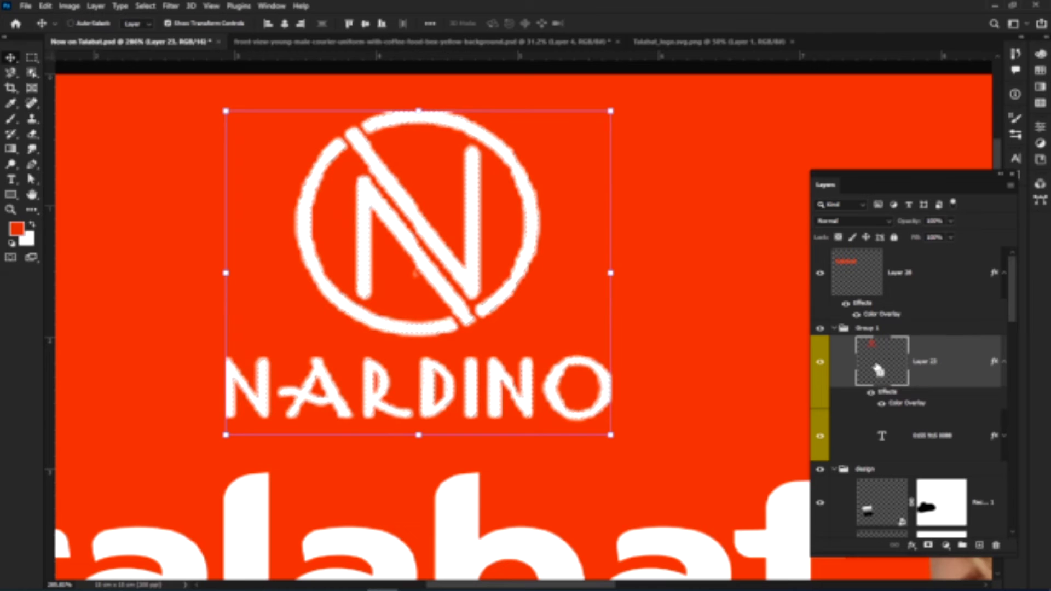
{"action": "key", "text": "ctrl+shift+i"}
{"action": "key", "text": "Delete"}
{"action": "key", "text": "Delete"}
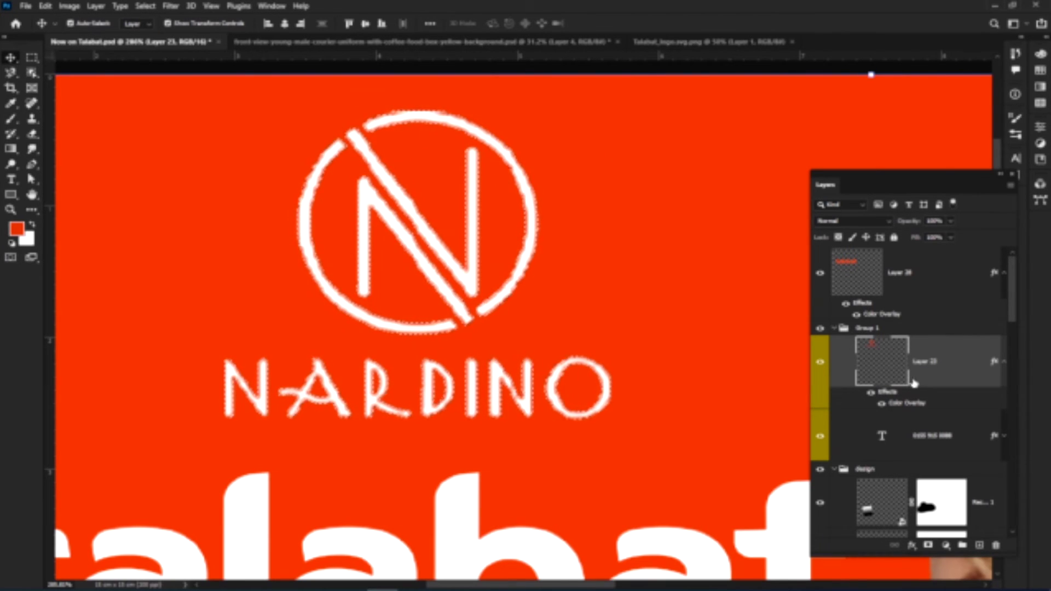
{"action": "key", "text": "ctrl+shift+i"}
{"action": "key", "text": "alt+Delete"}
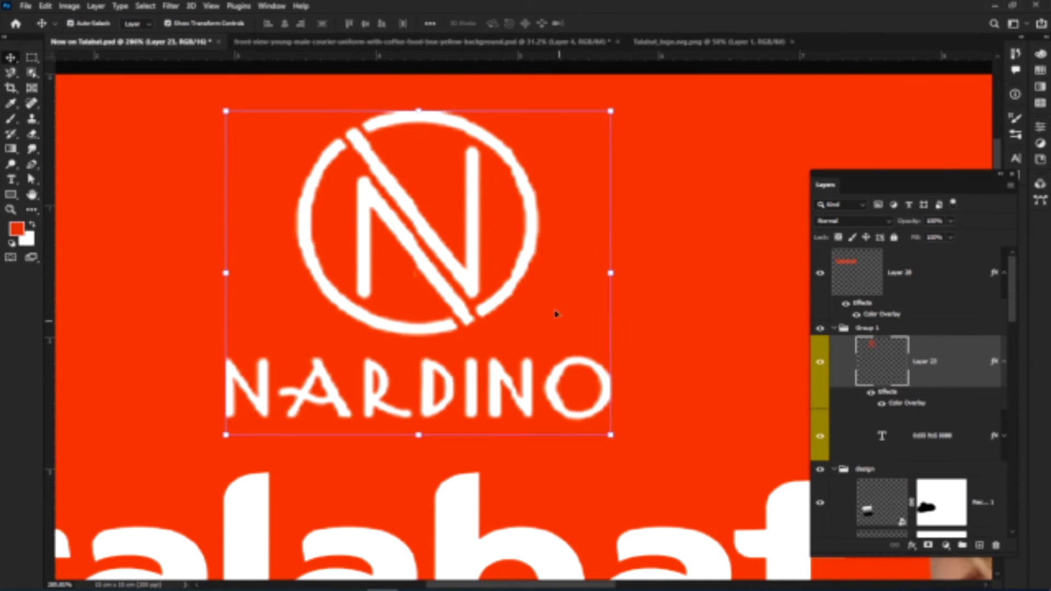
{"action": "left_click_drag", "start_coordinate": [448, 228], "coordinate": [427, 138]}
{"action": "left_click", "coordinate": [374, 110]}
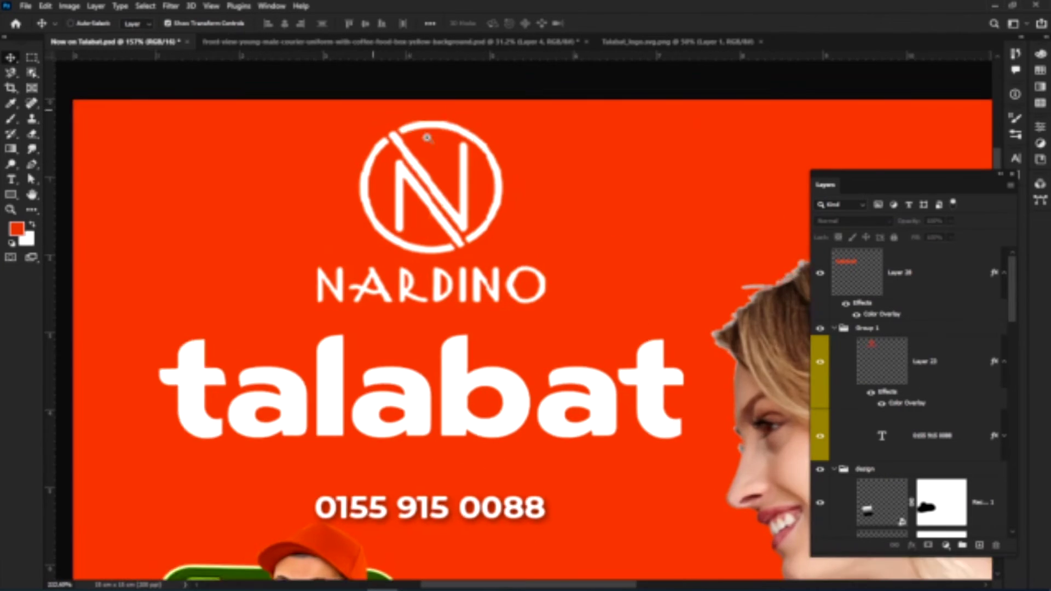
{"action": "scroll", "coordinate": [428, 138], "scroll_direction": "up", "scroll_amount": 2}
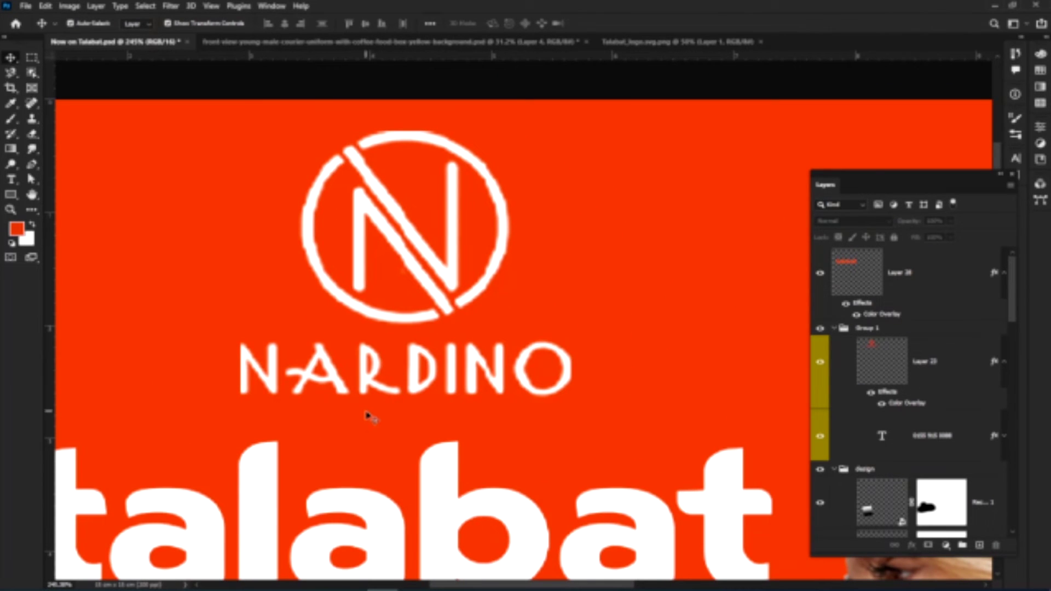
{"action": "scroll", "coordinate": [367, 416], "scroll_direction": "down", "scroll_amount": 4}
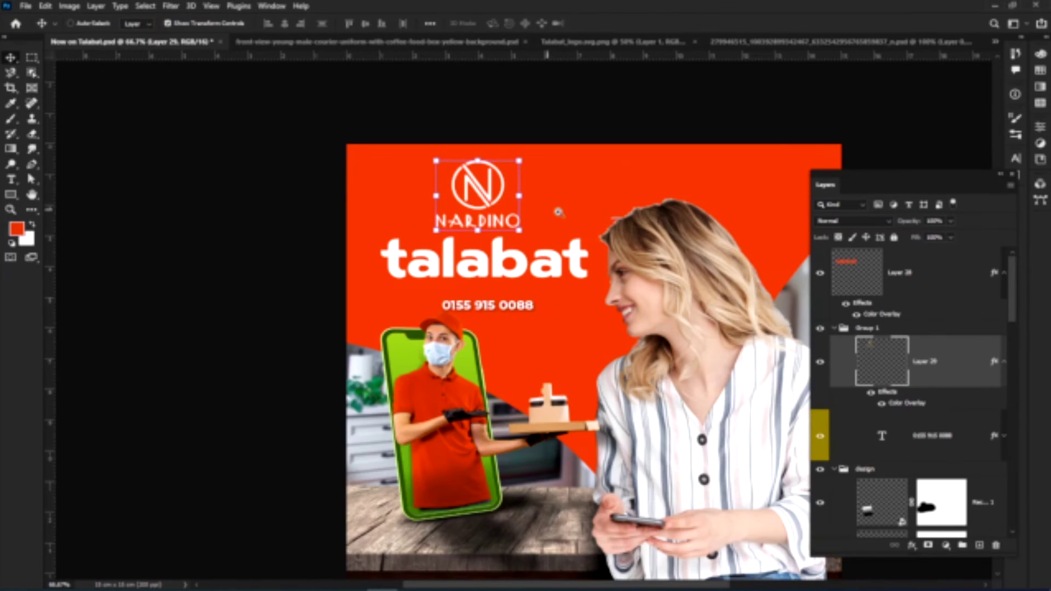
Enlarge the replacement Nardino logo slightly and position it above the talabat logo.
{"action": "left_click_drag", "start_coordinate": [445, 173], "coordinate": [502, 212]}
{"action": "left_click_drag", "start_coordinate": [640, 232], "coordinate": [682, 233]}
{"action": "left_click_drag", "start_coordinate": [596, 215], "coordinate": [607, 208]}
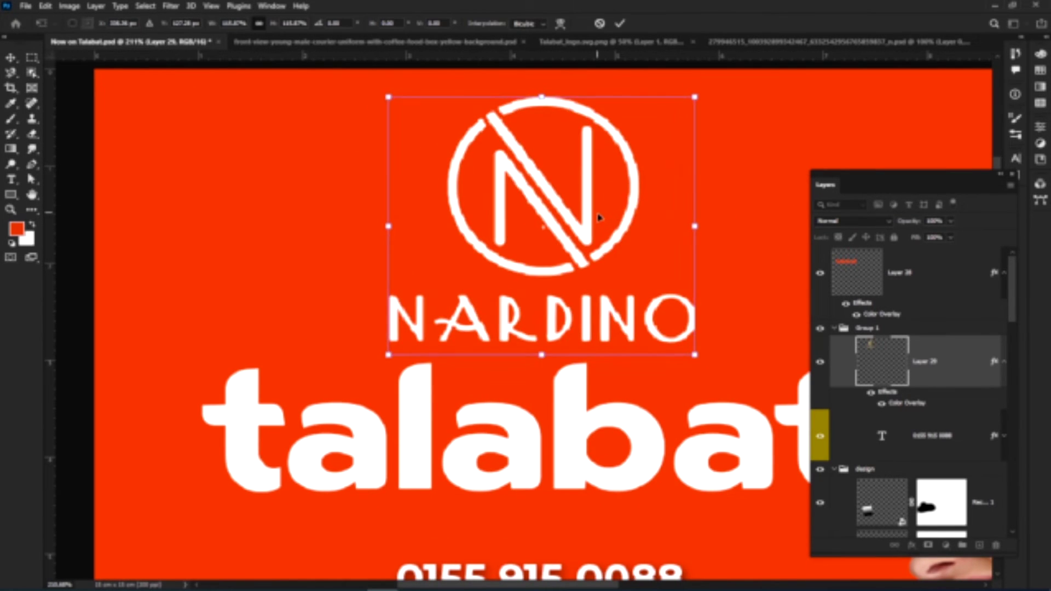
{"action": "key", "text": "Return"}
{"action": "scroll", "coordinate": [432, 107], "scroll_direction": "down", "scroll_amount": 4}
{"action": "scroll", "coordinate": [436, 141], "scroll_direction": "up", "scroll_amount": 1}
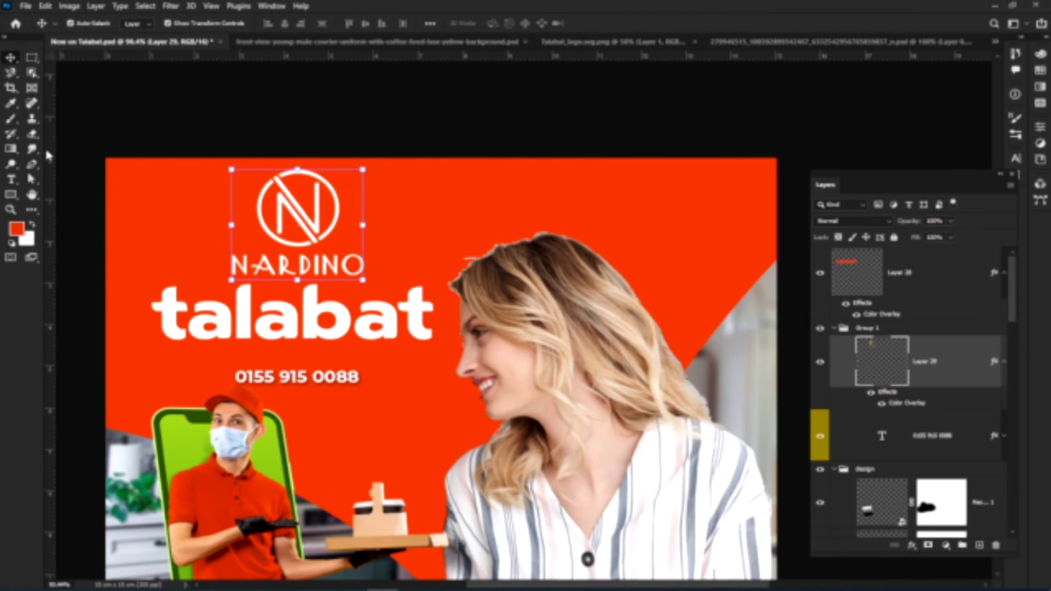
Add two vertical and two horizontal guides as margins about 1 cm inside the canvas edges.
{"action": "left_click_drag", "start_coordinate": [48, 155], "coordinate": [151, 144]}
{"action": "left_click_drag", "start_coordinate": [222, 56], "coordinate": [130, 181]}
{"action": "left_click_drag", "start_coordinate": [49, 144], "coordinate": [654, 192]}
{"action": "left_click_drag", "start_coordinate": [433, 509], "coordinate": [471, 272]}
{"action": "left_click_drag", "start_coordinate": [383, 53], "coordinate": [383, 257]}
{"action": "left_click_drag", "start_coordinate": [430, 137], "coordinate": [530, 340]}
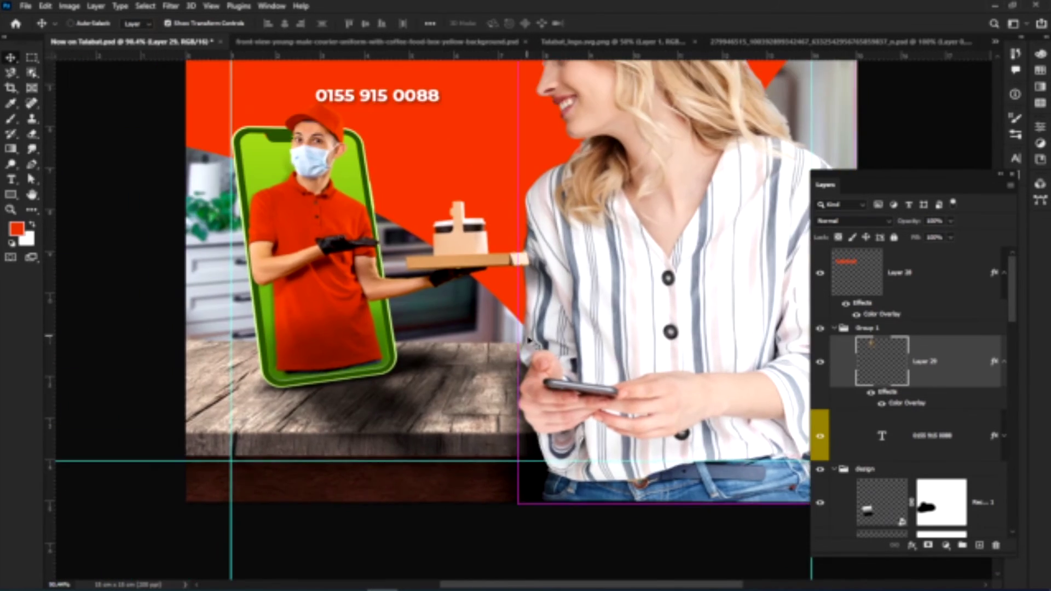
{"action": "key", "text": "ctrl+minus"}
{"action": "key", "text": "ctrl+minus"}
{"action": "left_click_drag", "start_coordinate": [520, 301], "coordinate": [547, 301]}
Move the talabat logo down a little and scale it down so it sits centred just above the phone number.
{"action": "left_click", "coordinate": [441, 268]}
{"action": "left_click", "coordinate": [449, 229]}
{"action": "left_click_drag", "start_coordinate": [450, 229], "coordinate": [450, 240]}
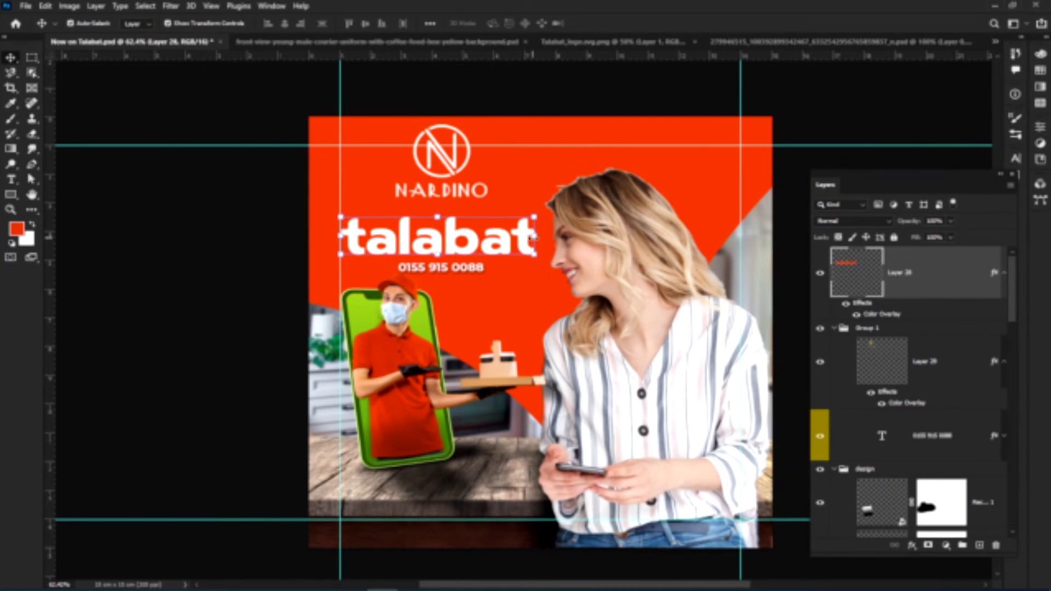
{"action": "left_click_drag", "start_coordinate": [534, 239], "coordinate": [471, 244]}
{"action": "key", "text": "Return"}
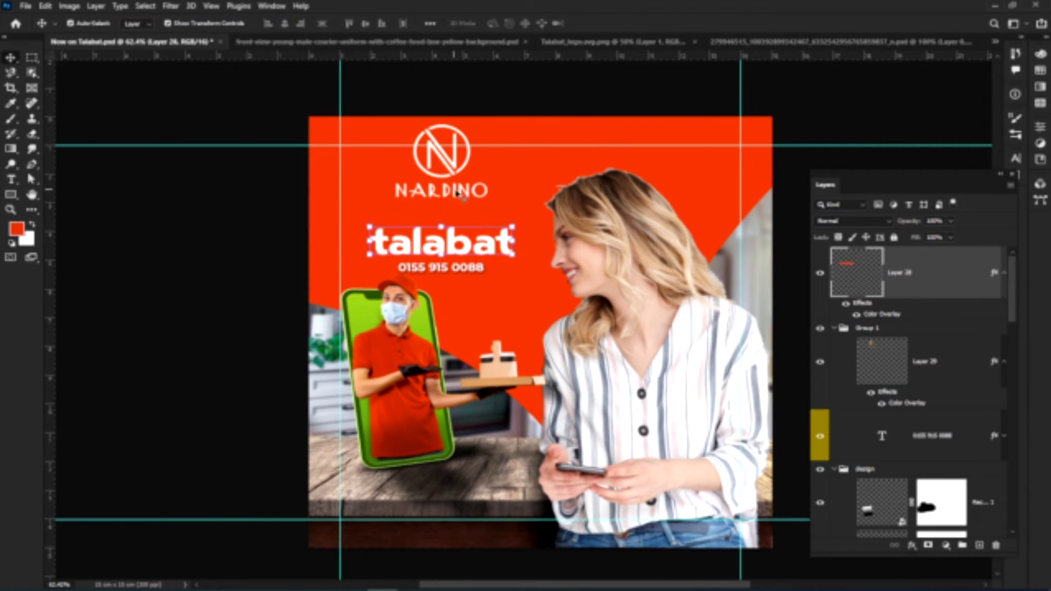
Select the Nardino logo's layer and lock it completely.
{"action": "left_click_drag", "start_coordinate": [457, 191], "coordinate": [458, 200]}
{"action": "left_click", "coordinate": [458, 193], "text": "shift"}
{"action": "left_click", "coordinate": [894, 237]}
{"action": "scroll", "coordinate": [911, 299], "scroll_direction": "up", "scroll_amount": 10}
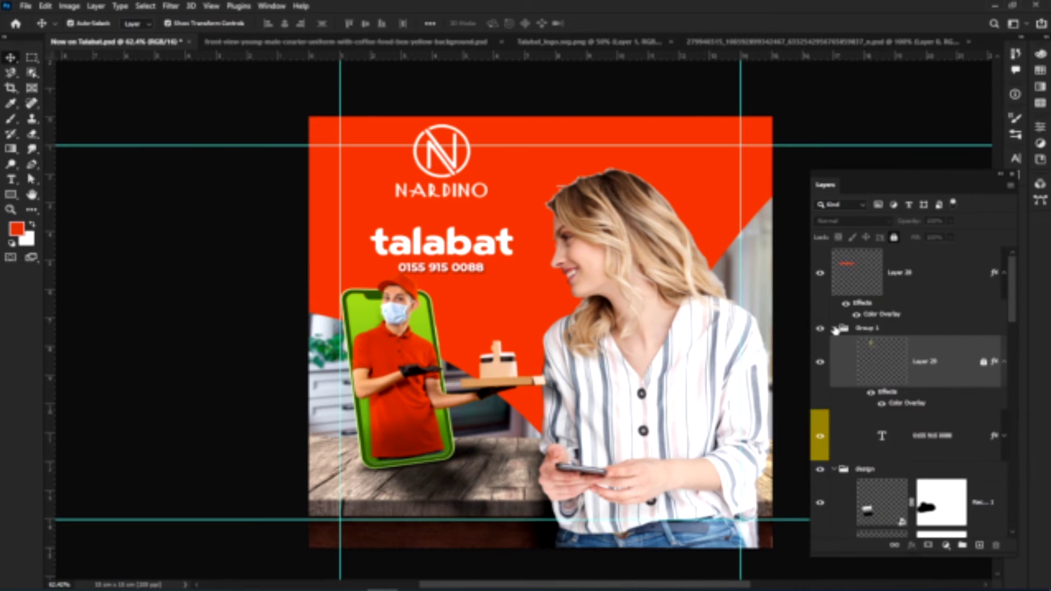
Select the design group together with the orange-red shape layer and lock them completely.
{"action": "left_click", "coordinate": [841, 330], "text": "shift"}
{"action": "left_click", "coordinate": [846, 475], "text": "shift"}
{"action": "left_click", "coordinate": [835, 470]}
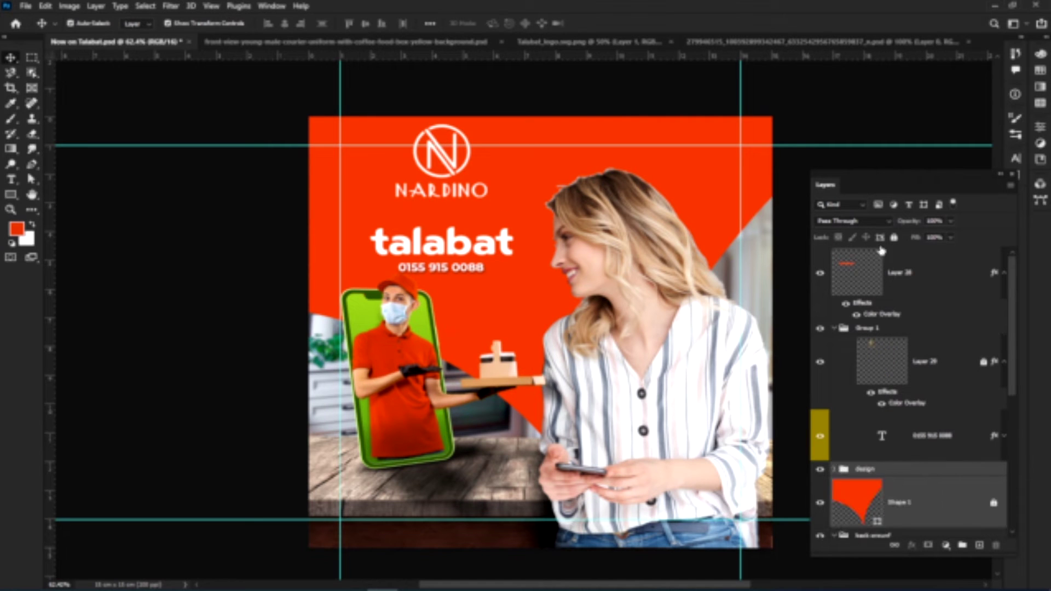
Unlock the Nardino logo's layer and move the logo down so its upper edge meets the top margin guide.
{"action": "left_click", "coordinate": [455, 175]}
{"action": "left_click", "coordinate": [962, 385], "text": "shift"}
{"action": "left_click", "coordinate": [940, 349]}
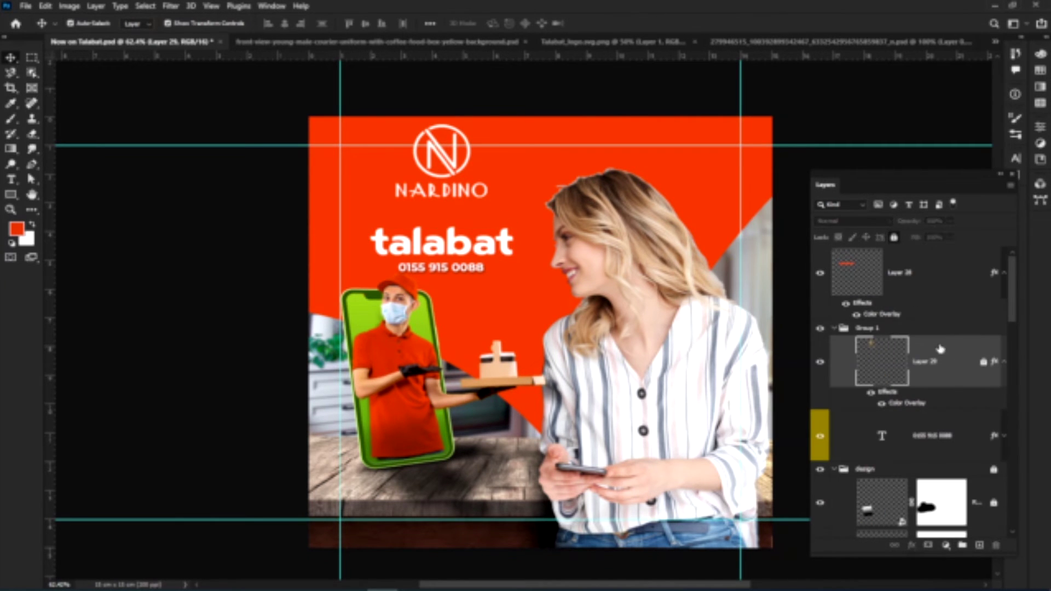
{"action": "left_click_drag", "start_coordinate": [447, 186], "coordinate": [447, 208]}
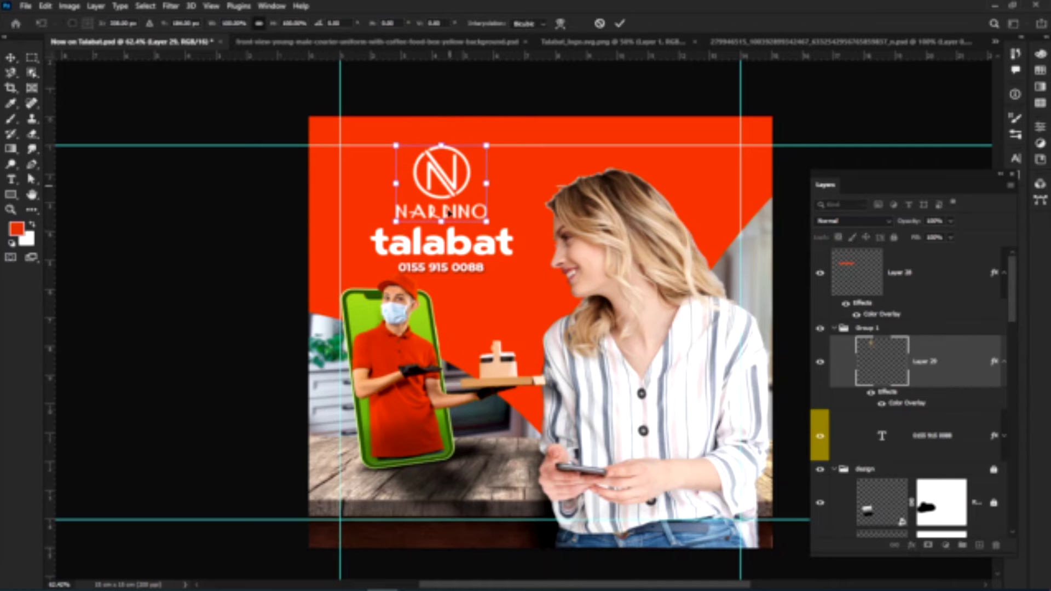
Clear the layer style from the phone number text below the talabat logo.
{"action": "scroll", "coordinate": [447, 208], "scroll_direction": "up", "scroll_amount": 2}
{"action": "left_click", "coordinate": [988, 430]}
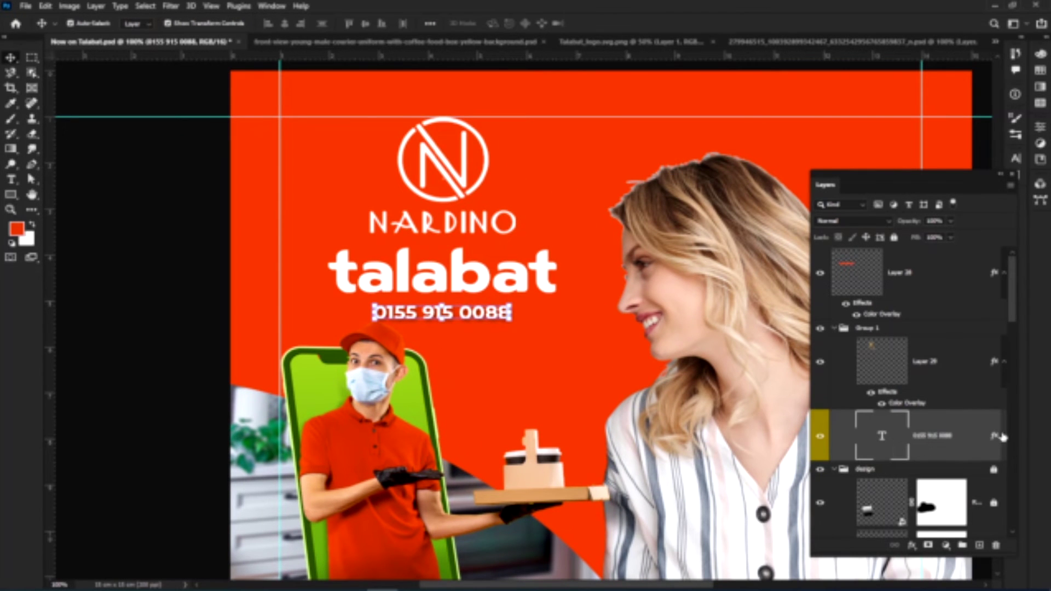
{"action": "right_click", "coordinate": [931, 427]}
{"action": "left_click", "coordinate": [846, 469]}
{"action": "scroll", "coordinate": [484, 306], "scroll_direction": "up", "scroll_amount": 2}
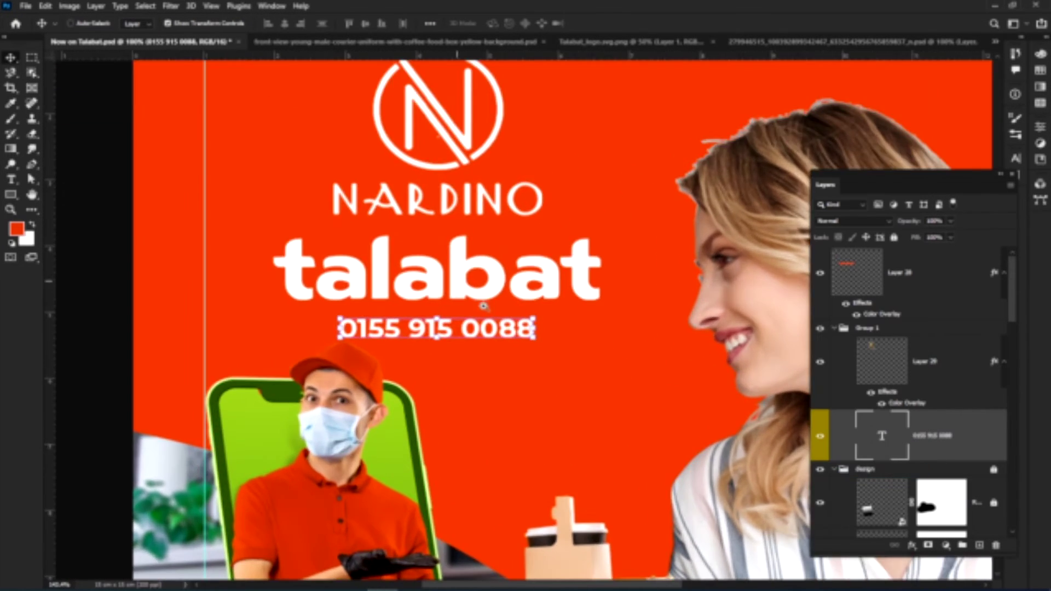
Shift the talabat logo up slightly and enlarge the phone number to nearly the logo's width.
{"action": "left_click_drag", "start_coordinate": [437, 319], "coordinate": [475, 331]}
{"action": "key", "text": "Return"}
{"action": "left_click_drag", "start_coordinate": [463, 267], "coordinate": [463, 262]}
{"action": "left_click_drag", "start_coordinate": [455, 328], "coordinate": [455, 326]}
{"action": "left_click_drag", "start_coordinate": [541, 324], "coordinate": [609, 325]}
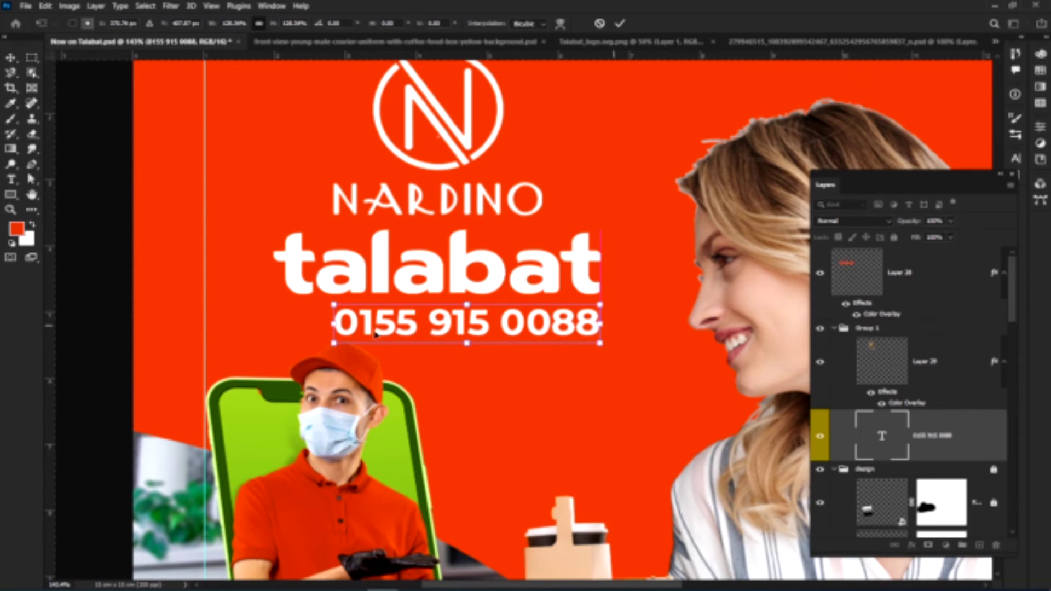
{"action": "left_click_drag", "start_coordinate": [333, 323], "coordinate": [282, 323]}
{"action": "key", "text": "Return"}
Move the phone number onto the table's front edge, just above the bottom guide beneath the courier.
{"action": "key", "text": "ctrl+minus"}
{"action": "key", "text": "ctrl+minus"}
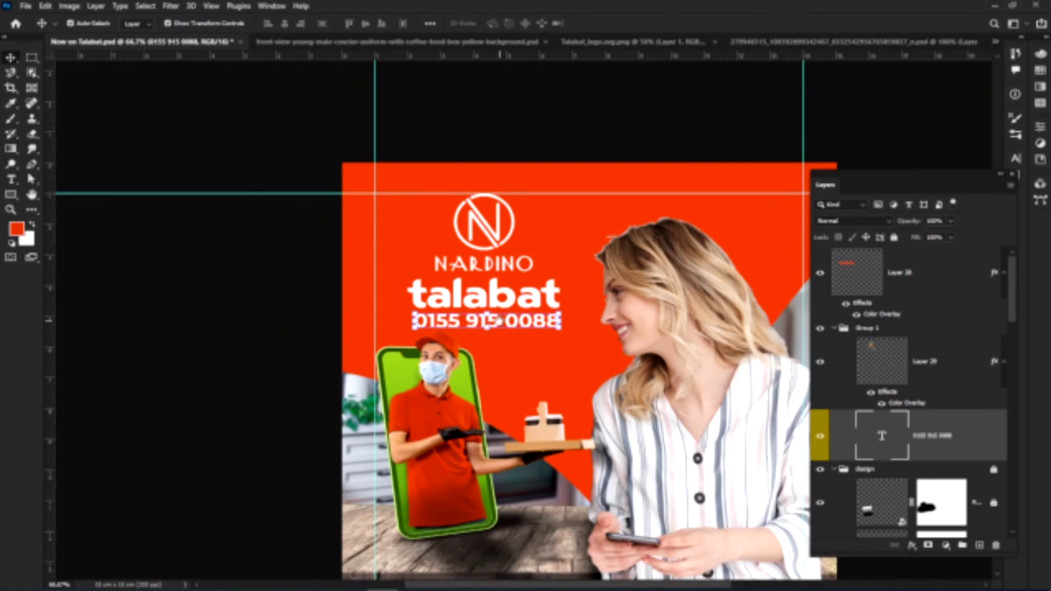
{"action": "left_click_drag", "start_coordinate": [500, 321], "coordinate": [369, 203]}
{"action": "scroll", "coordinate": [477, 399], "scroll_direction": "up", "scroll_amount": 2}
{"action": "left_click_drag", "start_coordinate": [487, 399], "coordinate": [482, 404]}
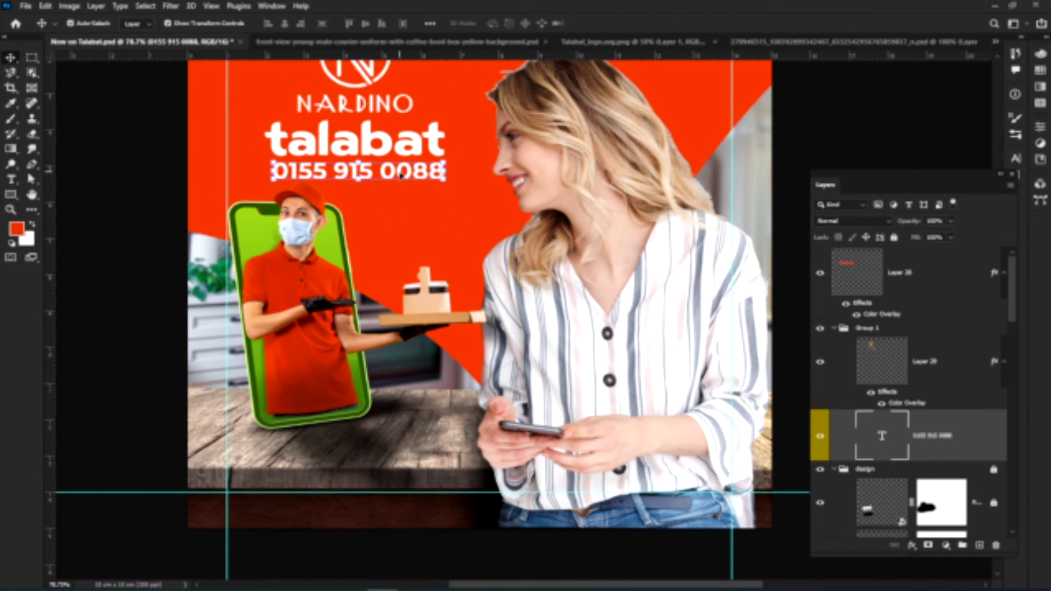
{"action": "left_click_drag", "start_coordinate": [400, 174], "coordinate": [345, 482]}
{"action": "scroll", "coordinate": [330, 498], "scroll_direction": "up", "scroll_amount": 1}
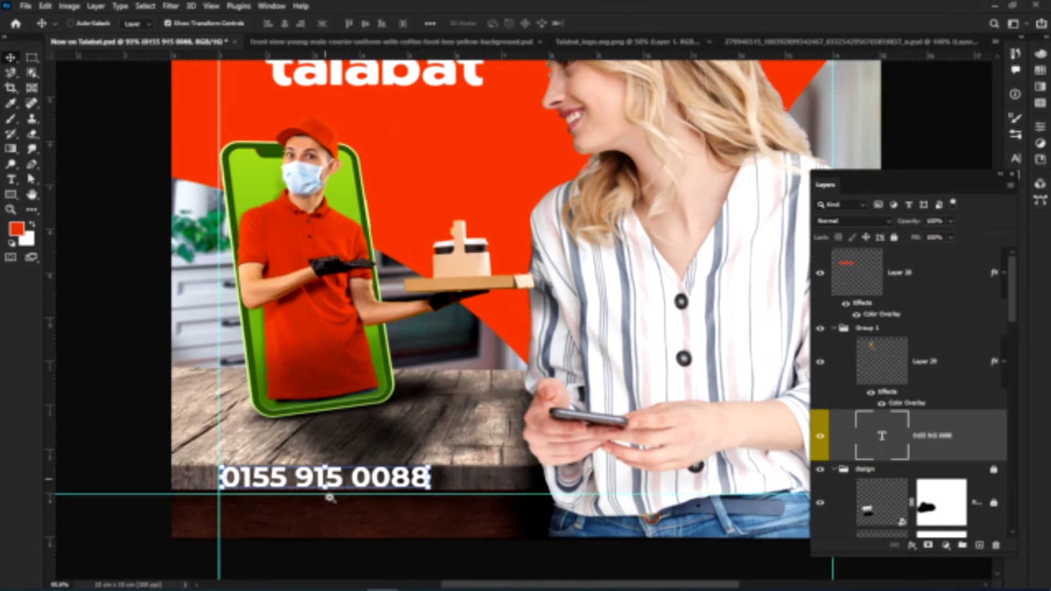
{"action": "scroll", "coordinate": [330, 498], "scroll_direction": "up", "scroll_amount": 3}
{"action": "scroll", "coordinate": [410, 486], "scroll_direction": "down", "scroll_amount": 4}
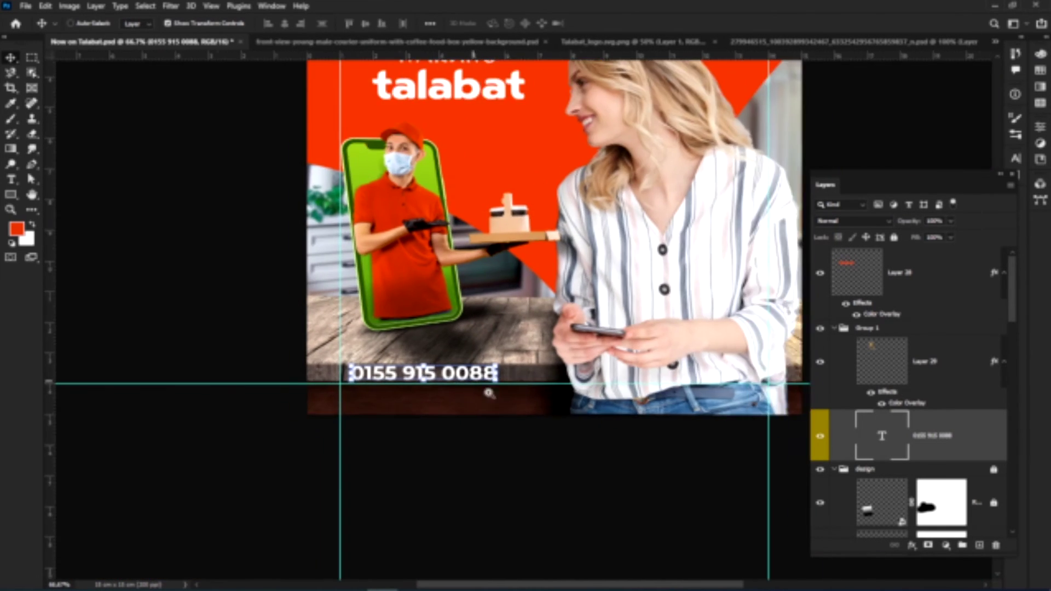
Split the underlying layer's black Blend If slider for the phone number so the dark wood grain shows through the text.
{"action": "scroll", "coordinate": [488, 392], "scroll_direction": "up", "scroll_amount": 4}
{"action": "right_click", "coordinate": [974, 436]}
{"action": "left_click", "coordinate": [887, 56]}
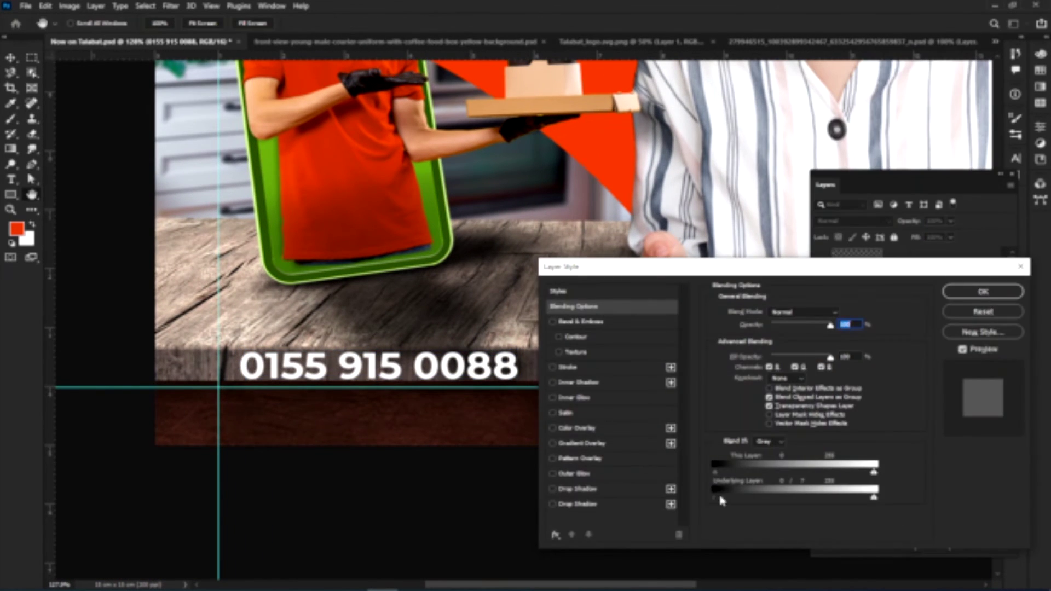
{"action": "left_click", "coordinate": [982, 292]}
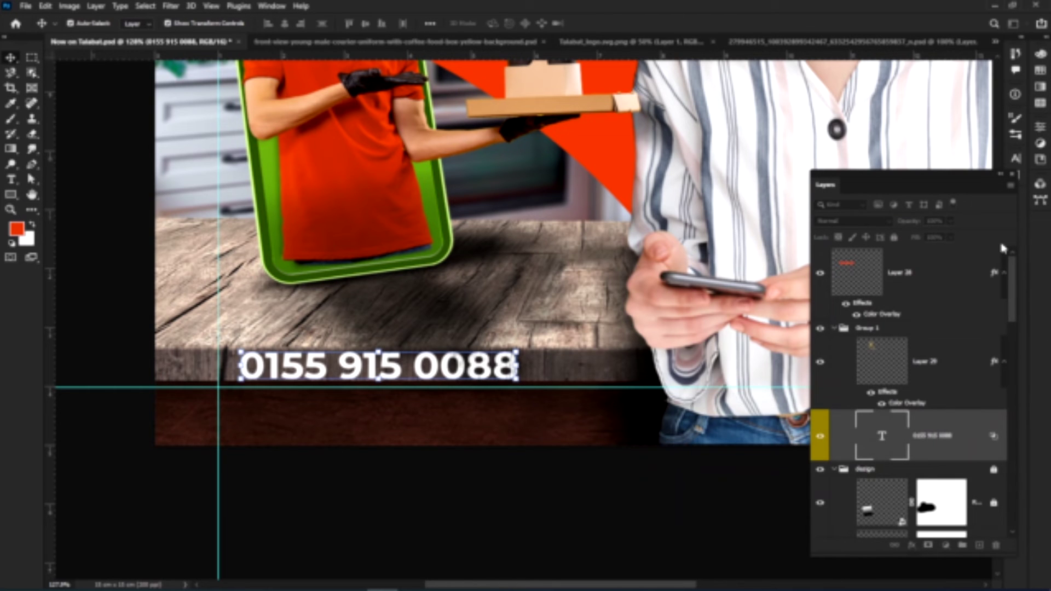
Unlock the design group and fill the wooden table's area with the orange-red foreground colour on a new layer above it.
{"action": "left_click", "coordinate": [860, 469]}
{"action": "left_click", "coordinate": [894, 237]}
{"action": "left_click", "coordinate": [595, 378]}
{"action": "left_click", "coordinate": [978, 545]}
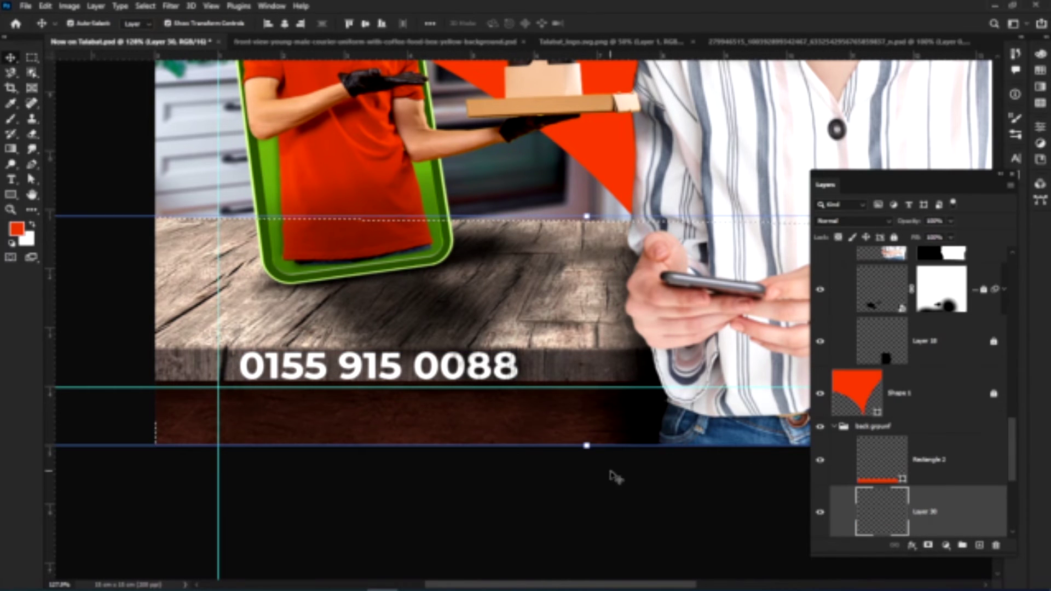
{"action": "key", "text": "alt+BackSpace"}
{"action": "key", "text": "ctrl+minus"}
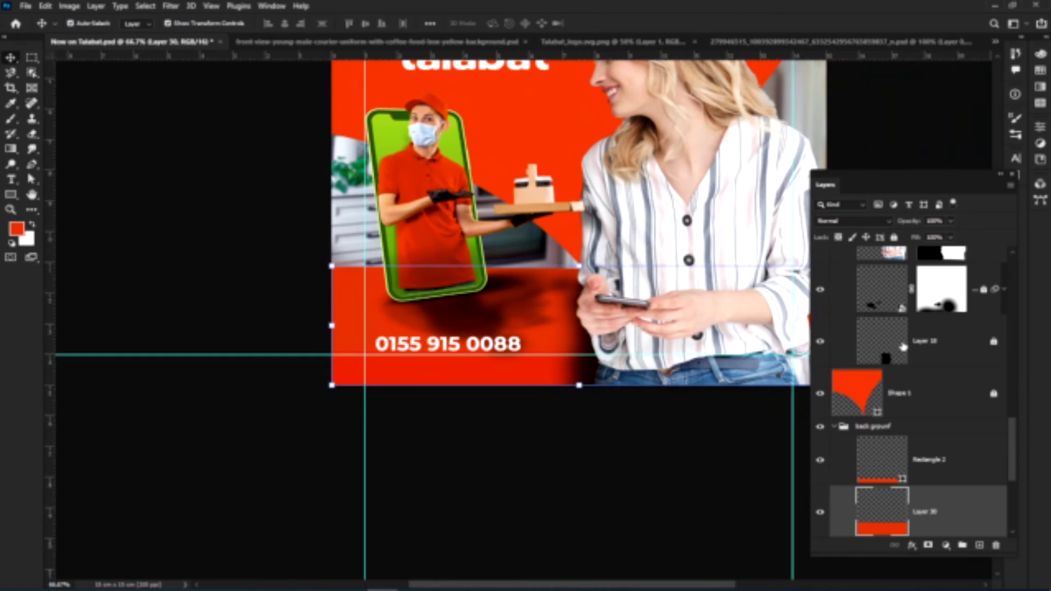
Set the red table layer's blend mode to Multiply and its fill to about 92%.
{"action": "left_click", "coordinate": [853, 221]}
{"action": "left_click", "coordinate": [861, 267]}
{"action": "key", "text": "ctrl+plus"}
{"action": "key", "text": "ctrl+minus"}
{"action": "left_click_drag", "start_coordinate": [563, 326], "coordinate": [590, 328]}
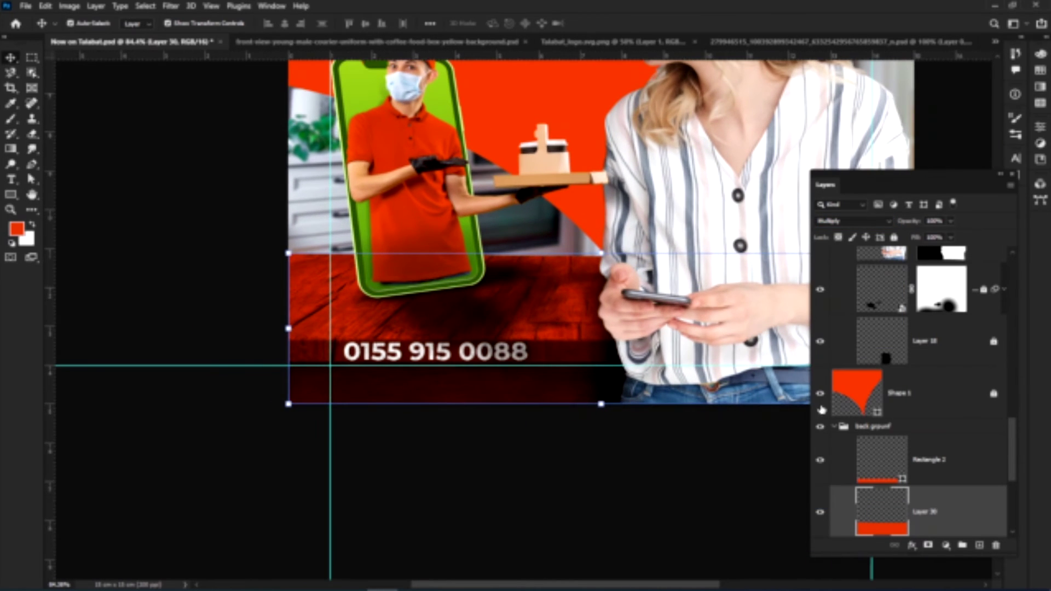
{"action": "left_click_drag", "start_coordinate": [939, 253], "coordinate": [949, 253]}
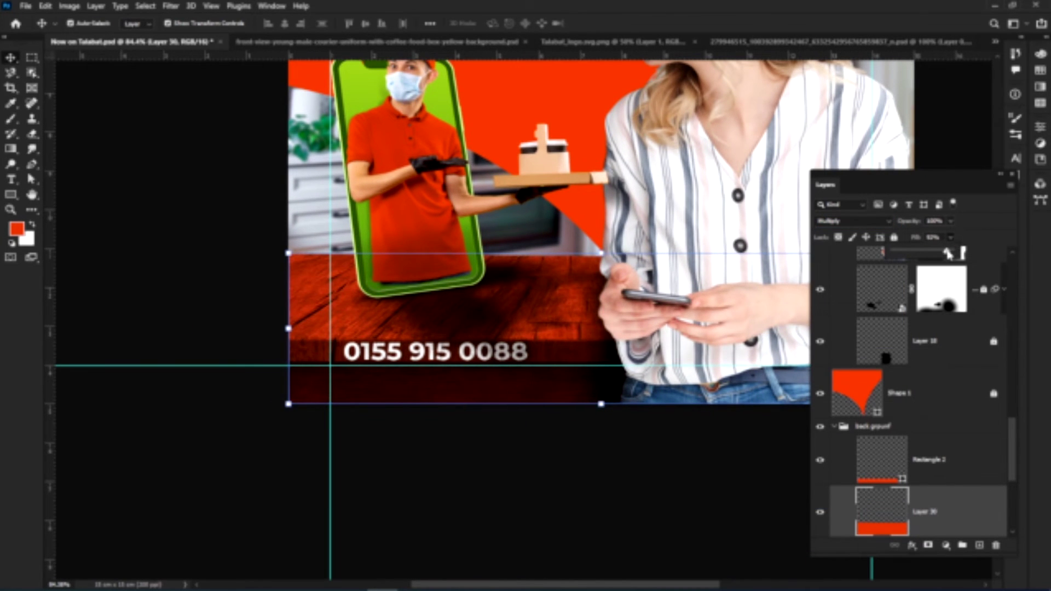
{"action": "left_click", "coordinate": [583, 463]}
Lasso the stray white speck inside the Nardino emblem and delete it from the logo's layer.
{"action": "left_click_drag", "start_coordinate": [388, 307], "coordinate": [460, 308]}
{"action": "left_click_drag", "start_coordinate": [429, 354], "coordinate": [404, 347]}
{"action": "left_click", "coordinate": [455, 381]}
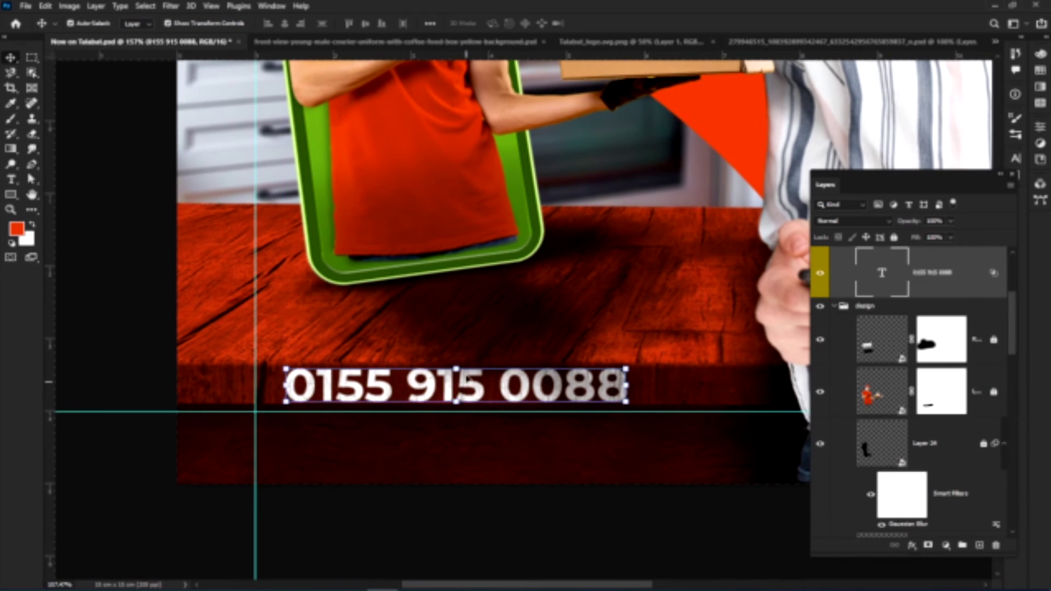
{"action": "left_click_drag", "start_coordinate": [465, 165], "coordinate": [441, 398]}
{"action": "left_click", "coordinate": [494, 144]}
{"action": "left_click_drag", "start_coordinate": [479, 141], "coordinate": [599, 151]}
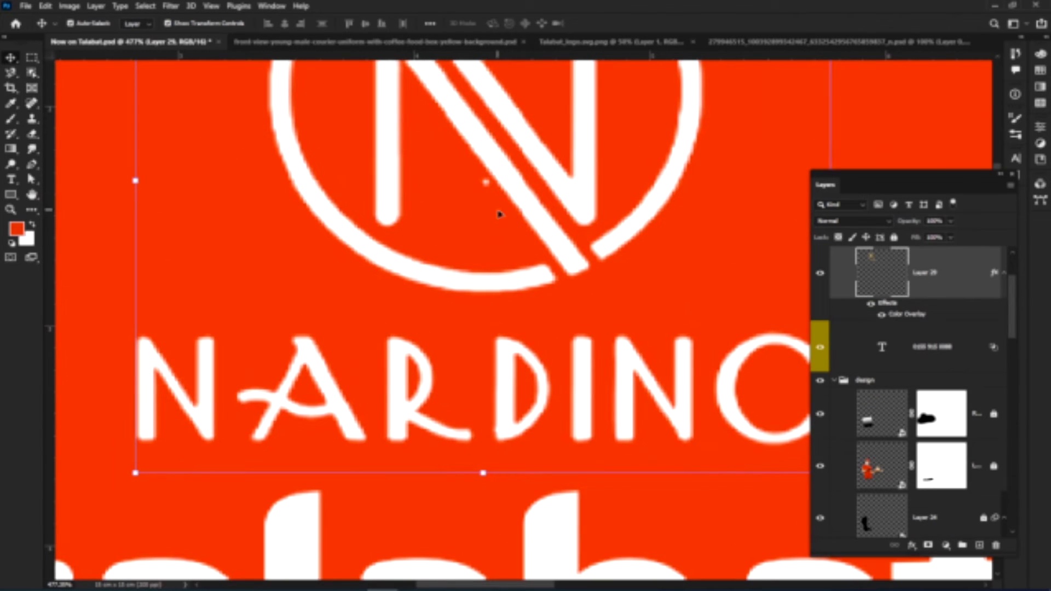
{"action": "key", "text": "v"}
{"action": "right_click", "coordinate": [8, 60]}
{"action": "left_click", "coordinate": [49, 58]}
{"action": "key", "text": "l"}
{"action": "right_click", "coordinate": [13, 73]}
{"action": "left_click", "coordinate": [57, 85]}
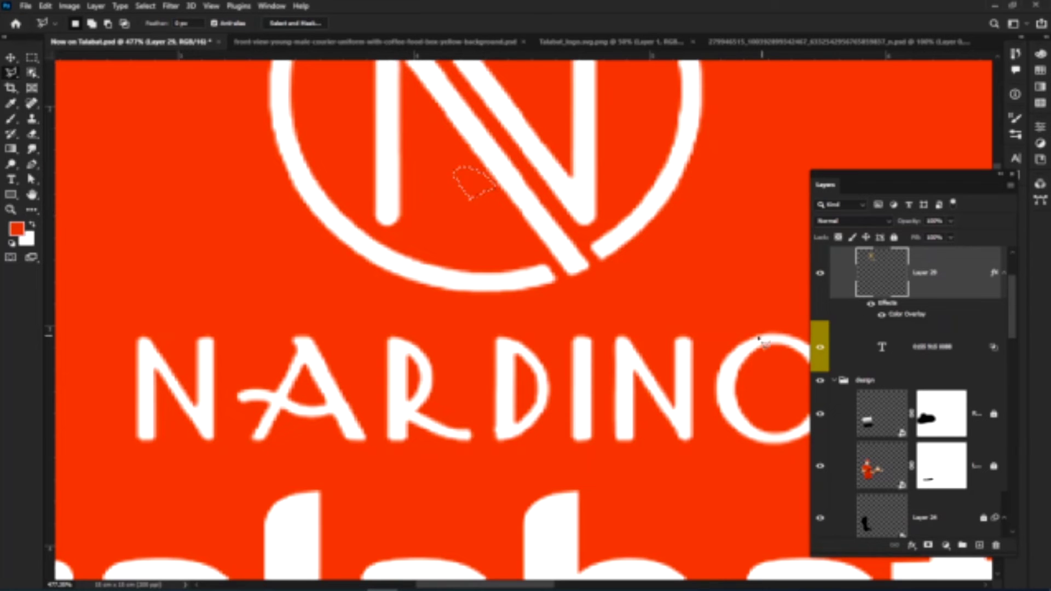
{"action": "key", "text": "v"}
Move the talabat logo down a little to widen the gap beneath Nardino, and select the Nardino logo.
{"action": "key", "text": "ctrl+0"}
{"action": "left_click_drag", "start_coordinate": [418, 213], "coordinate": [419, 228]}
{"action": "scroll", "coordinate": [402, 158], "scroll_direction": "up", "scroll_amount": 3}
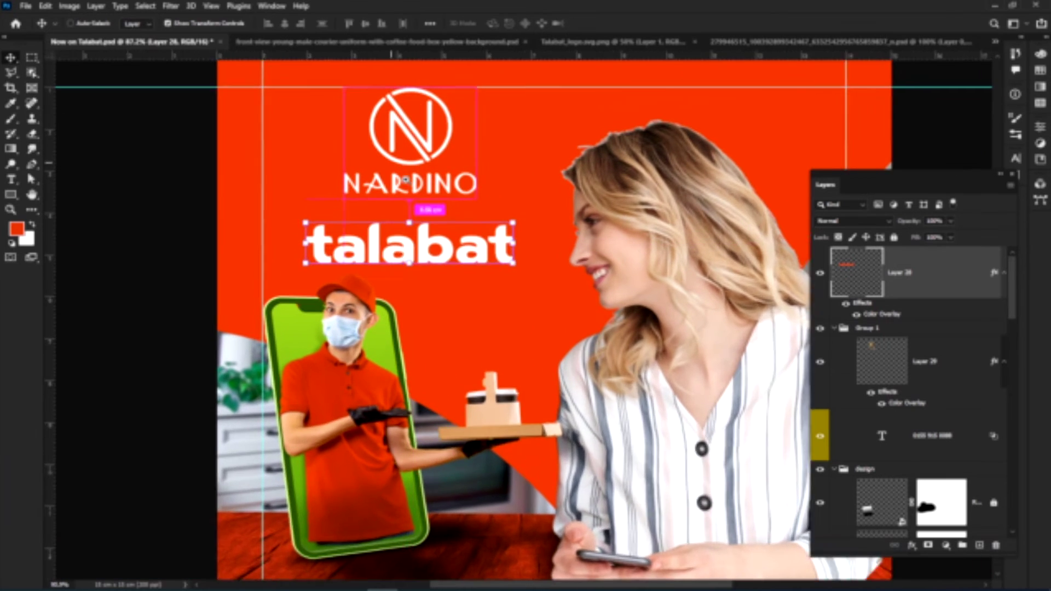
{"action": "left_click", "coordinate": [418, 191], "text": "ctrl"}
Add a white Arabic text layer reading "الأن على" beside the Nardino logo.
{"action": "left_click", "coordinate": [11, 179]}
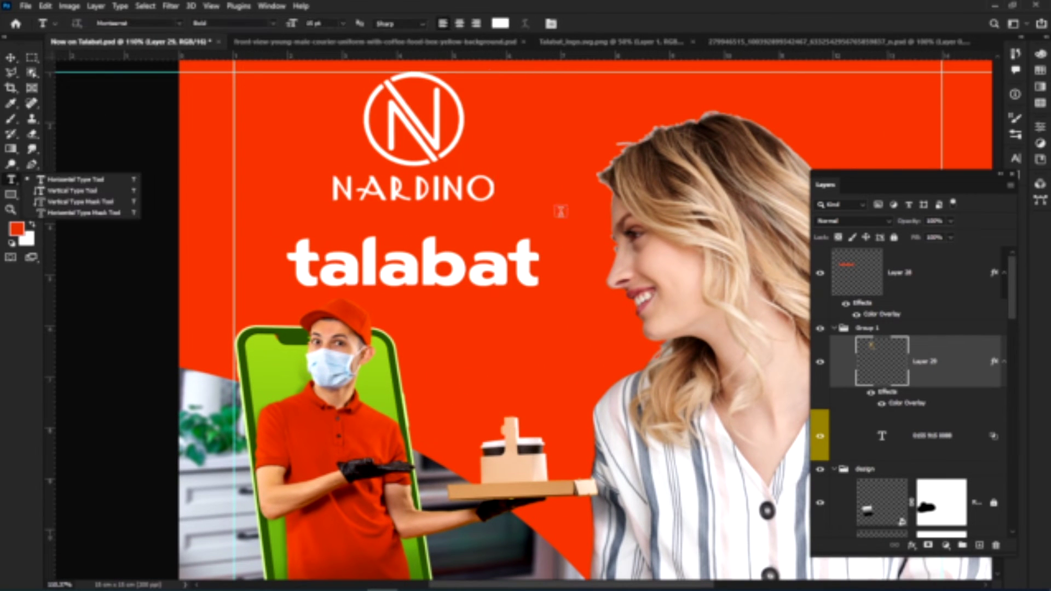
{"action": "left_click", "coordinate": [570, 184]}
{"action": "type", "text": "hG"}
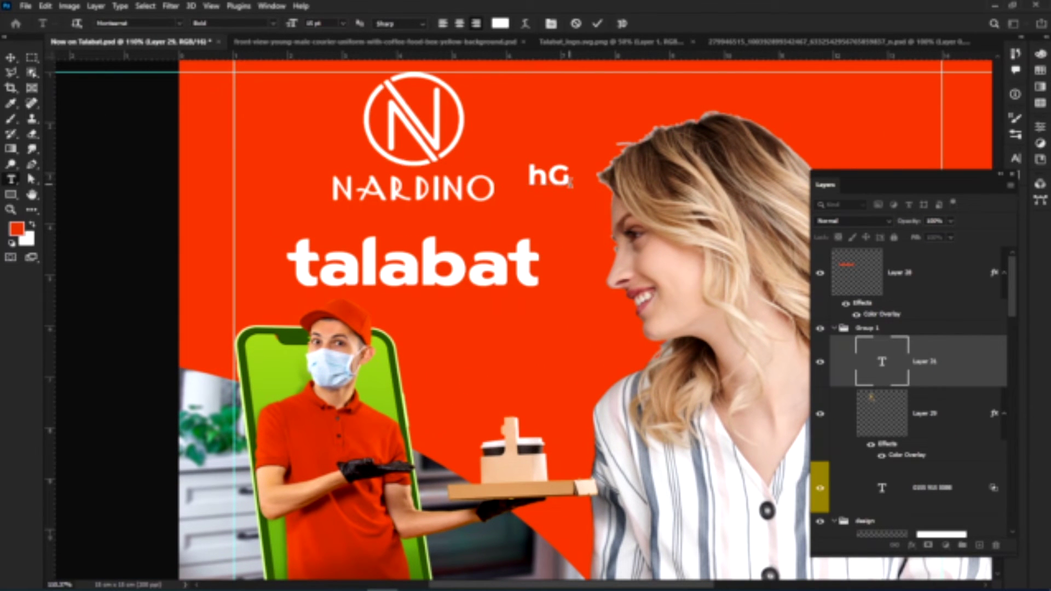
{"action": "key", "text": "ctrl+z"}
{"action": "type", "text": "الأن على"}
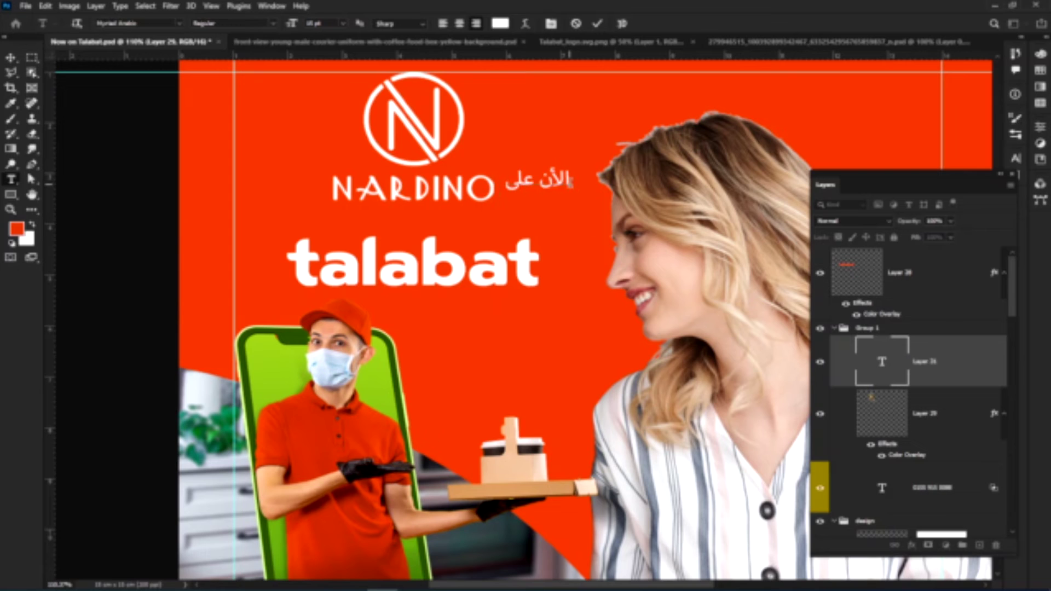
Change the Arabic text's font to a bolder, geometric Arabic display typeface.
{"action": "left_click", "coordinate": [11, 58]}
{"action": "left_click", "coordinate": [1015, 158]}
{"action": "left_click", "coordinate": [942, 176]}
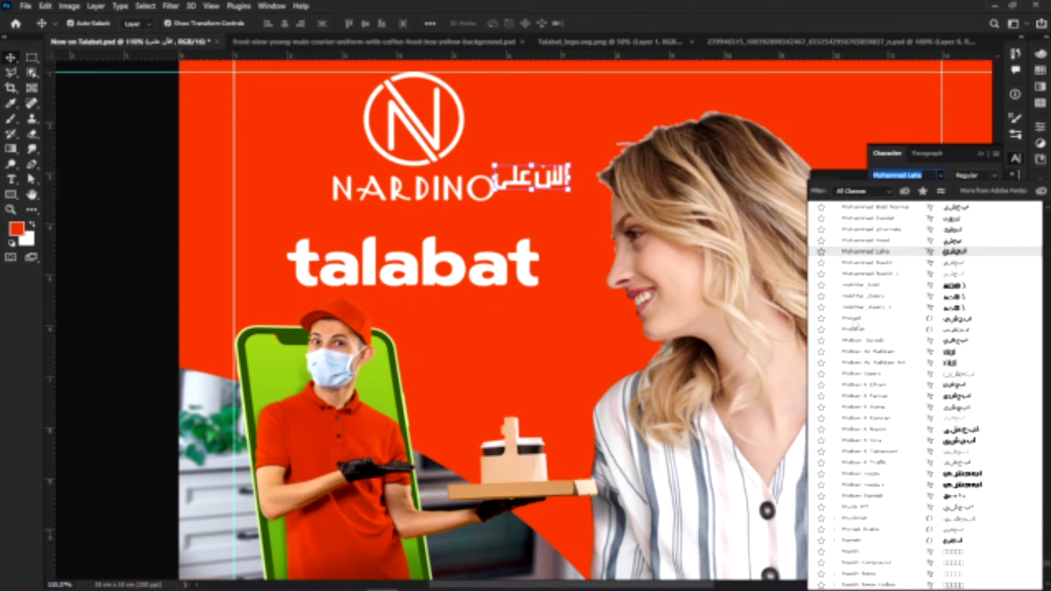
{"action": "left_click", "coordinate": [855, 323]}
Lower the talabat logo slightly and place the enlarged Arabic text centred between the Nardino and talabat logos.
{"action": "left_click_drag", "start_coordinate": [465, 279], "coordinate": [466, 290]}
{"action": "left_click_drag", "start_coordinate": [506, 181], "coordinate": [432, 276]}
{"action": "key", "text": "Return"}
{"action": "left_click", "coordinate": [981, 154]}
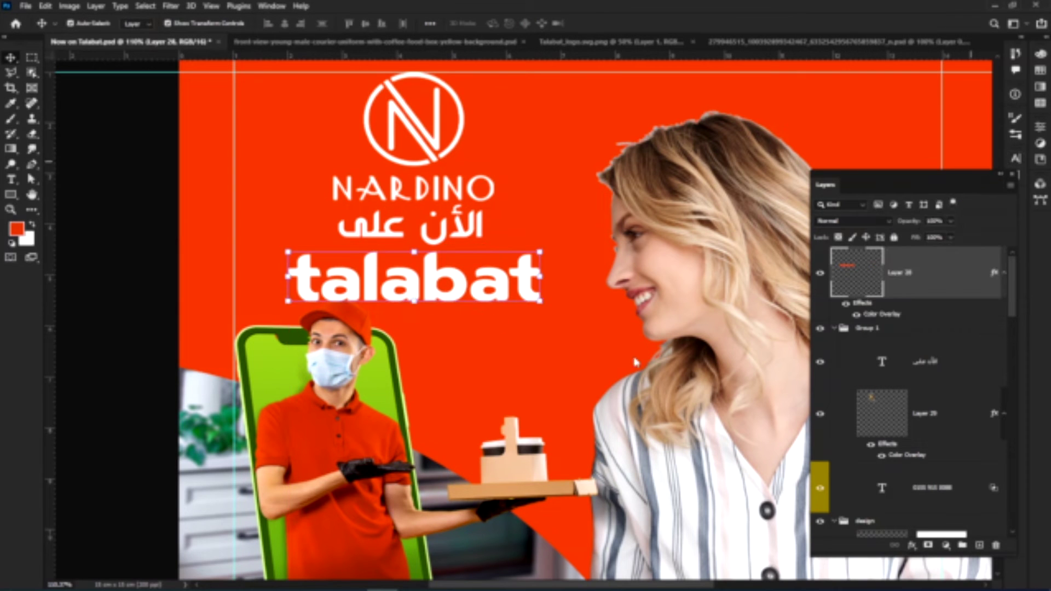
Move the talabat logo's layer into the design group, directly beneath the courier layer.
{"action": "left_click", "coordinate": [834, 329]}
{"action": "left_click_drag", "start_coordinate": [909, 288], "coordinate": [915, 453]}
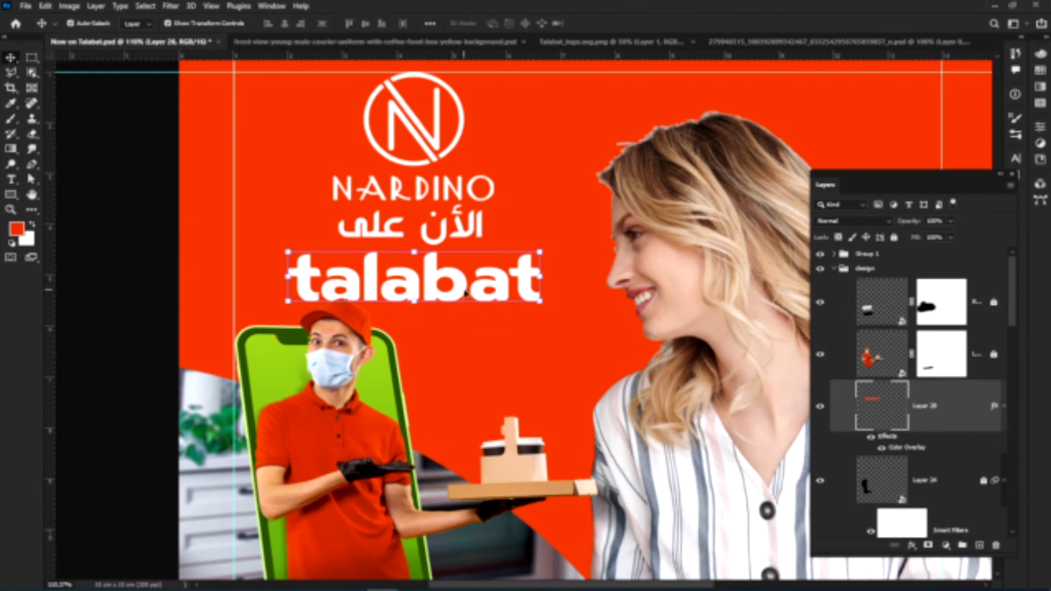
{"action": "left_click", "coordinate": [464, 288]}
{"action": "left_click_drag", "start_coordinate": [464, 288], "coordinate": [375, 195]}
{"action": "left_click", "coordinate": [374, 194]}
Add a drop shadow to the talabat logo with about 38% opacity, 19 px distance and 4 px size.
{"action": "right_click", "coordinate": [949, 406]}
{"action": "left_click", "coordinate": [854, 94]}
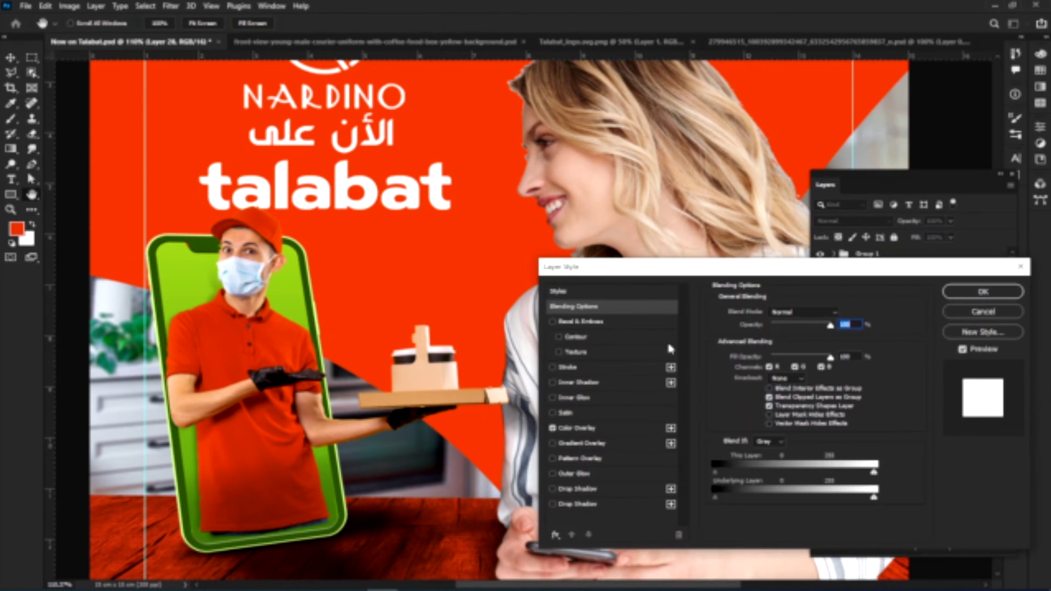
{"action": "left_click", "coordinate": [580, 504]}
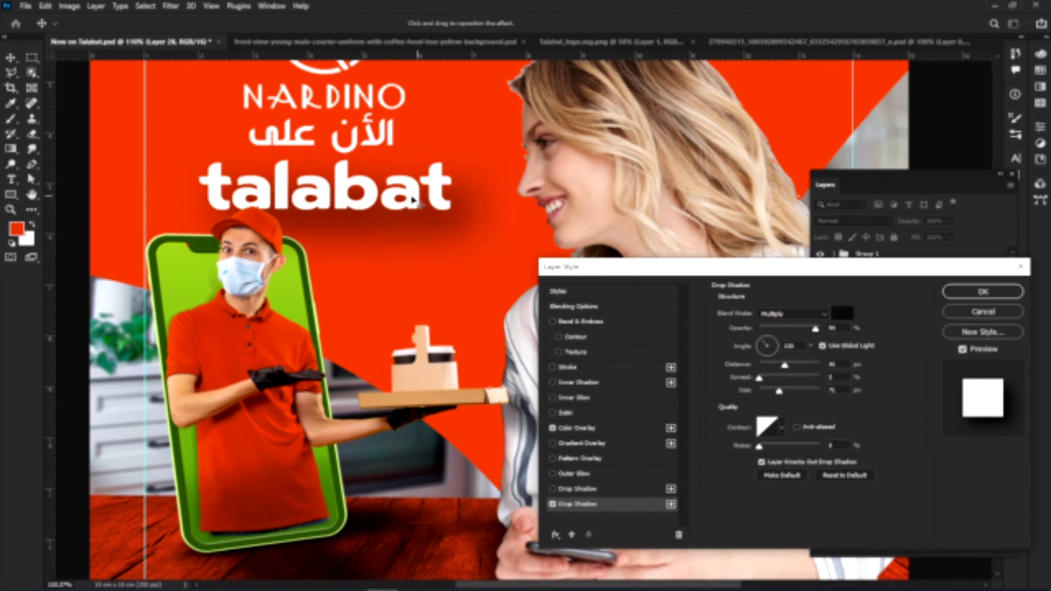
{"action": "left_click_drag", "start_coordinate": [780, 392], "coordinate": [772, 367]}
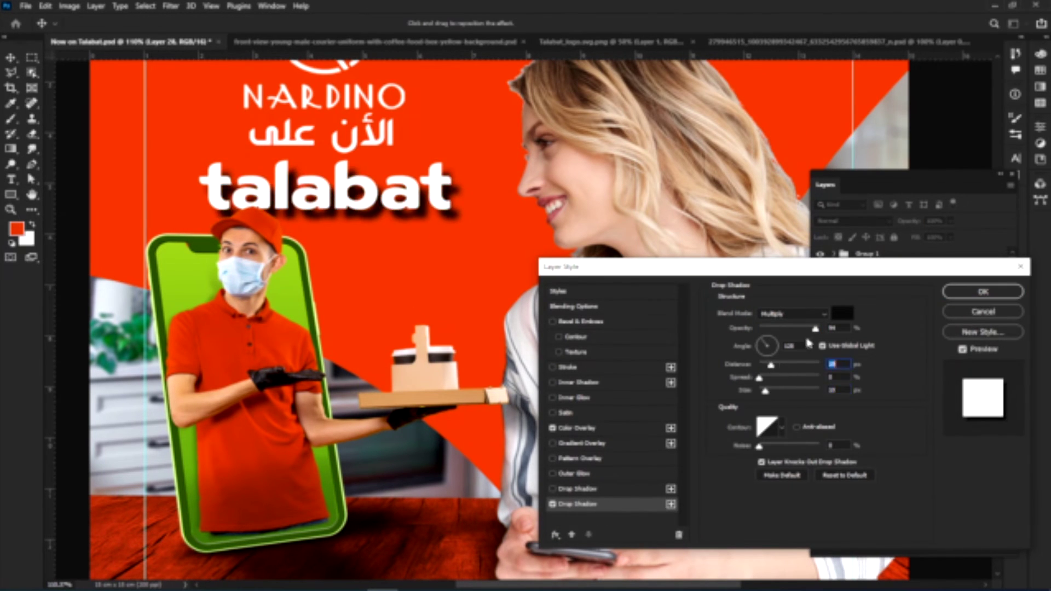
{"action": "left_click_drag", "start_coordinate": [815, 330], "coordinate": [782, 328]}
{"action": "left_click_drag", "start_coordinate": [765, 390], "coordinate": [761, 391]}
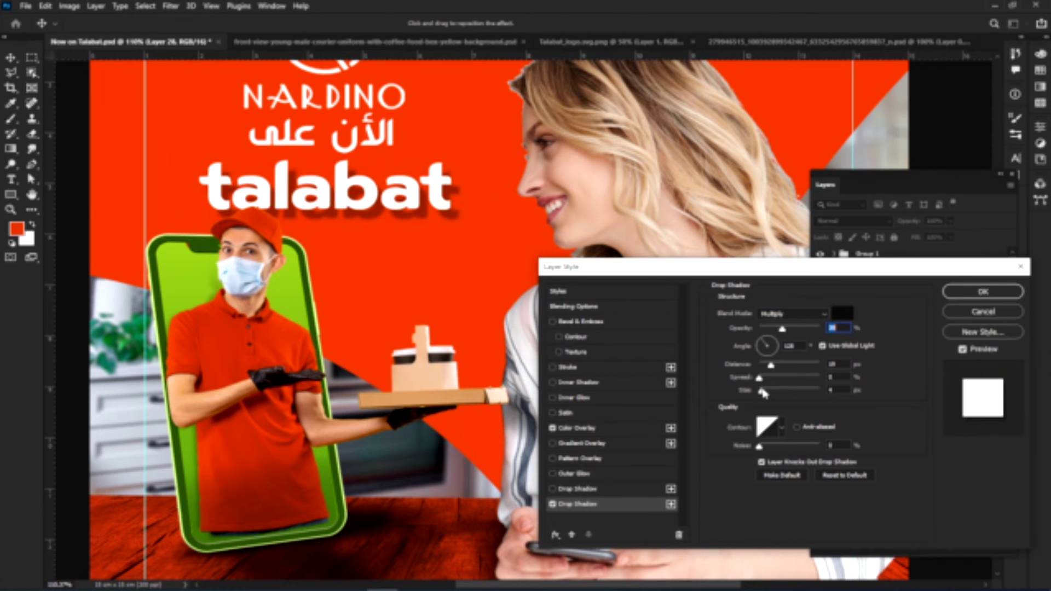
Stack more drop shadows on the talabat logo with lower opacities such as 28%, 10 px distance and 6 px size.
{"action": "left_click", "coordinate": [671, 504]}
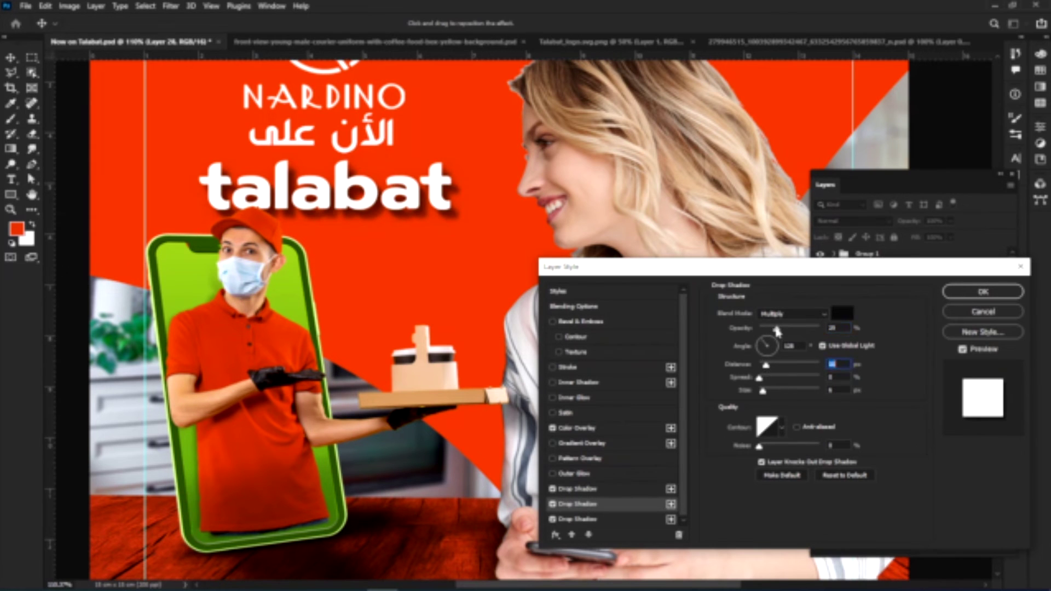
{"action": "left_click", "coordinate": [640, 490]}
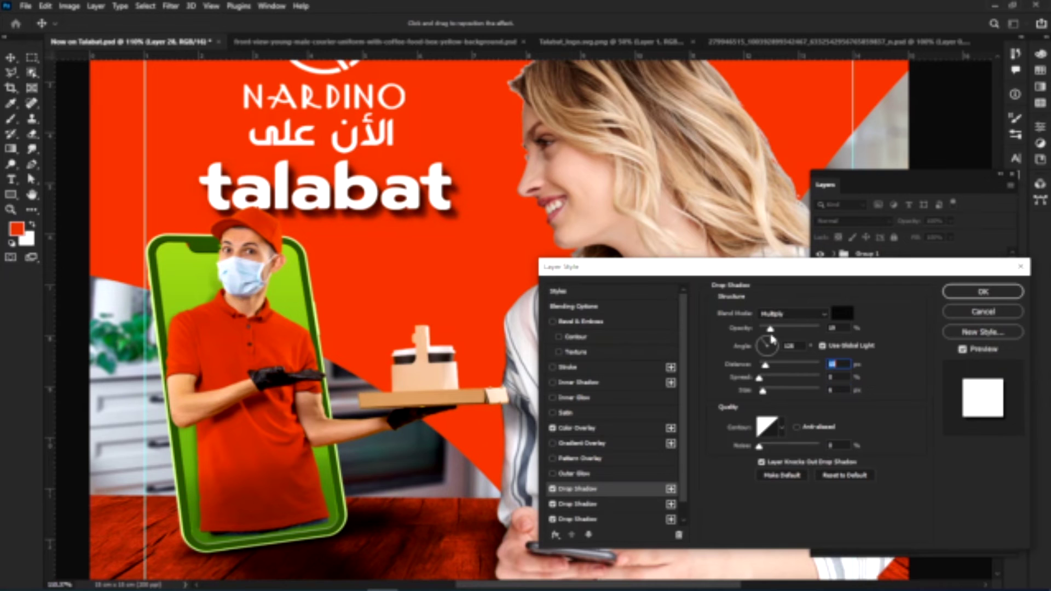
Set the uppermost drop shadow's colour to dark brown #562902 and copy its hex code.
{"action": "left_click", "coordinate": [842, 313]}
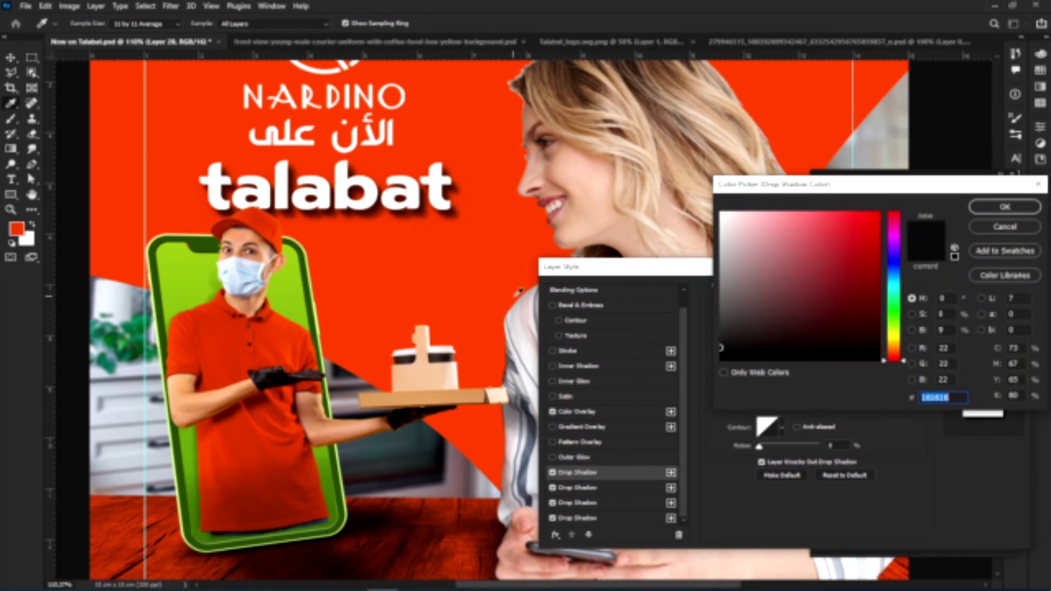
{"action": "left_click_drag", "start_coordinate": [902, 358], "coordinate": [903, 351]}
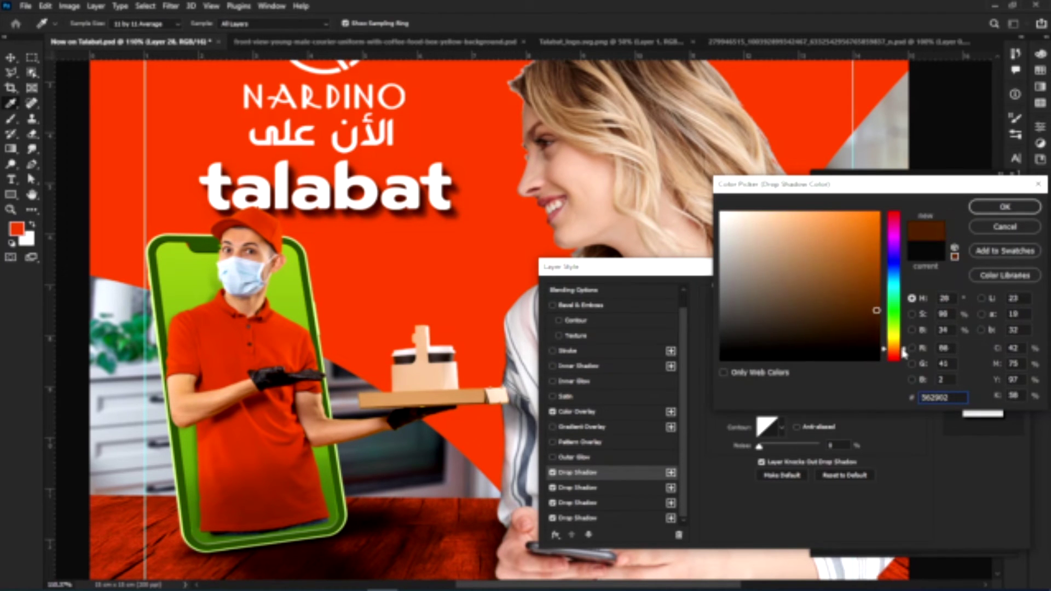
{"action": "double_click", "coordinate": [943, 397]}
{"action": "right_click", "coordinate": [944, 398]}
{"action": "left_click", "coordinate": [951, 435]}
{"action": "left_click", "coordinate": [1005, 207]}
Set the three remaining drop shadows of the talabat logo to dark brown #562902 and accept the layer style.
{"action": "left_click", "coordinate": [619, 488]}
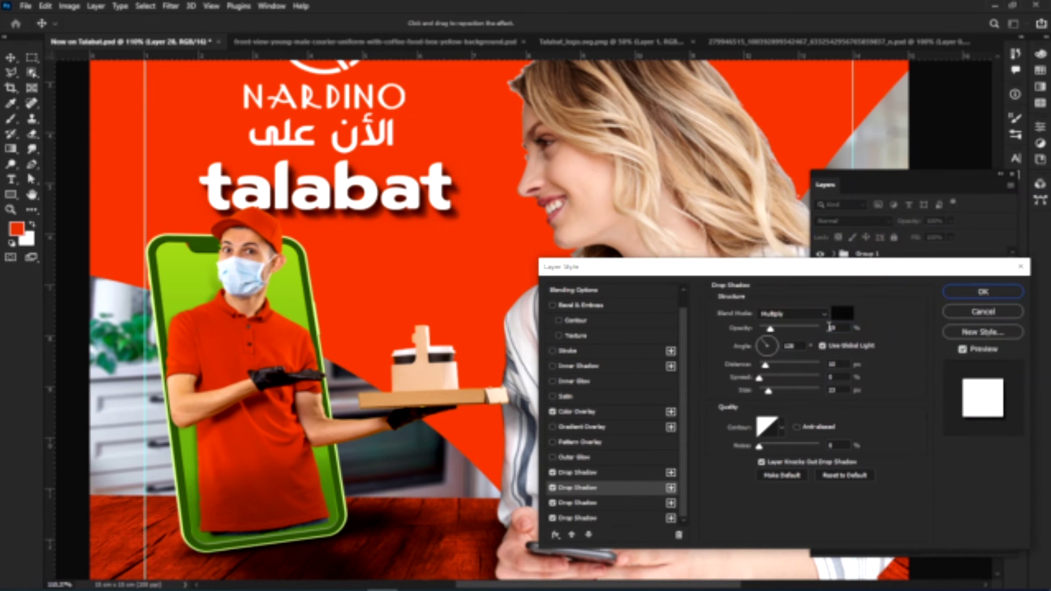
{"action": "left_click", "coordinate": [840, 315]}
{"action": "key", "text": "ctrl+v"}
{"action": "left_click", "coordinate": [993, 206]}
{"action": "left_click", "coordinate": [619, 503]}
{"action": "left_click", "coordinate": [846, 316]}
{"action": "key", "text": "ctrl+v"}
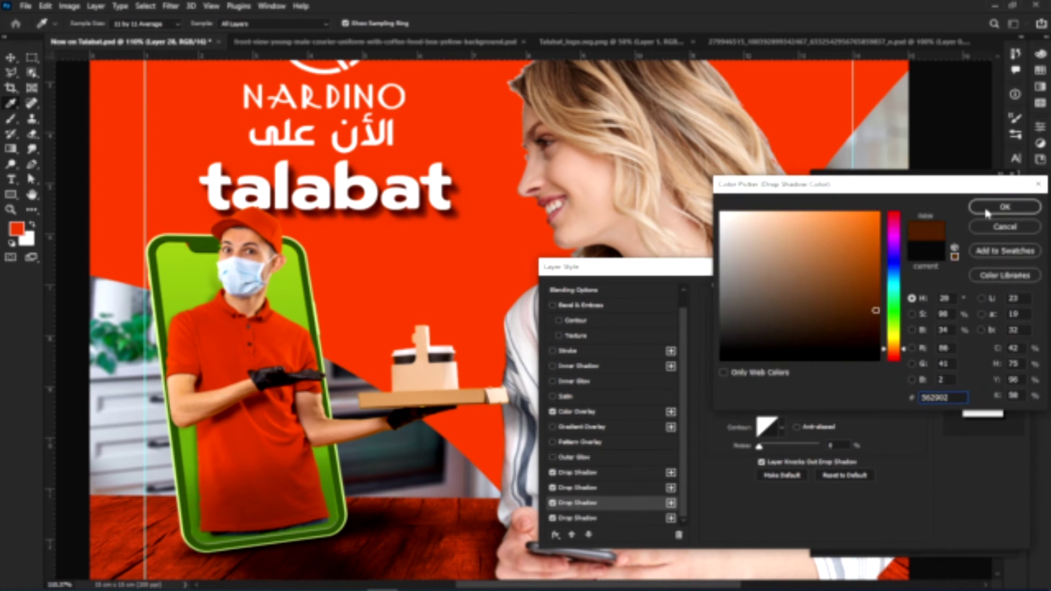
{"action": "left_click", "coordinate": [990, 208]}
{"action": "left_click", "coordinate": [619, 518]}
{"action": "left_click", "coordinate": [846, 316]}
{"action": "key", "text": "ctrl+v"}
{"action": "left_click", "coordinate": [995, 204]}
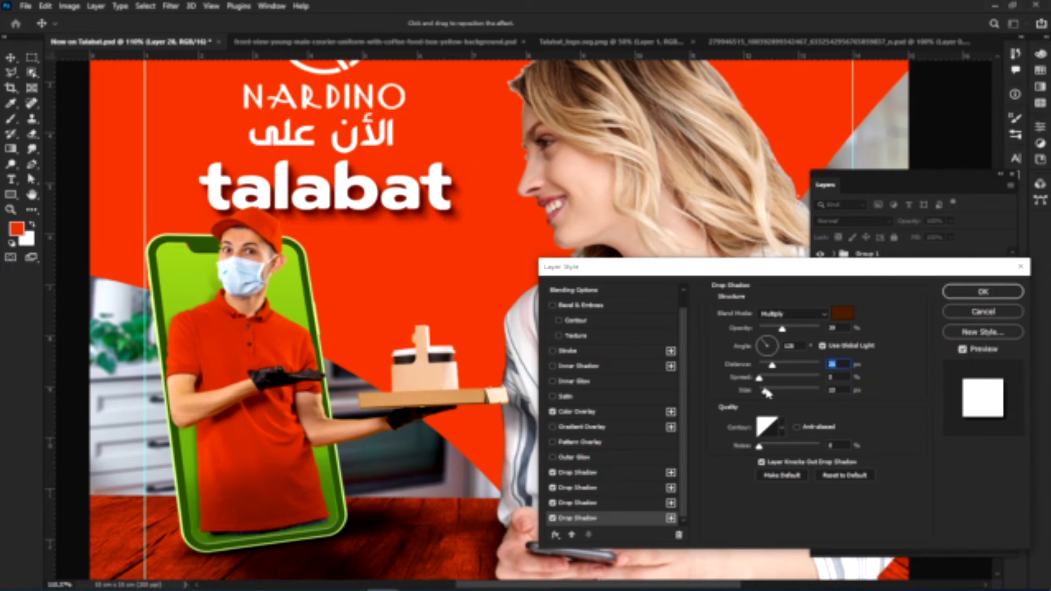
{"action": "left_click", "coordinate": [635, 472]}
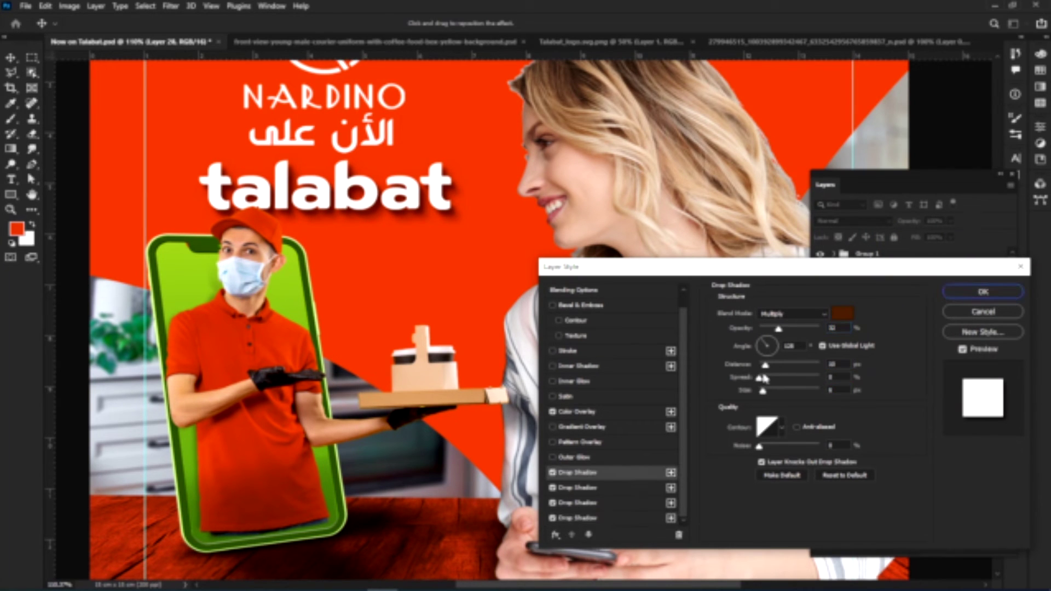
{"action": "left_click", "coordinate": [984, 292]}
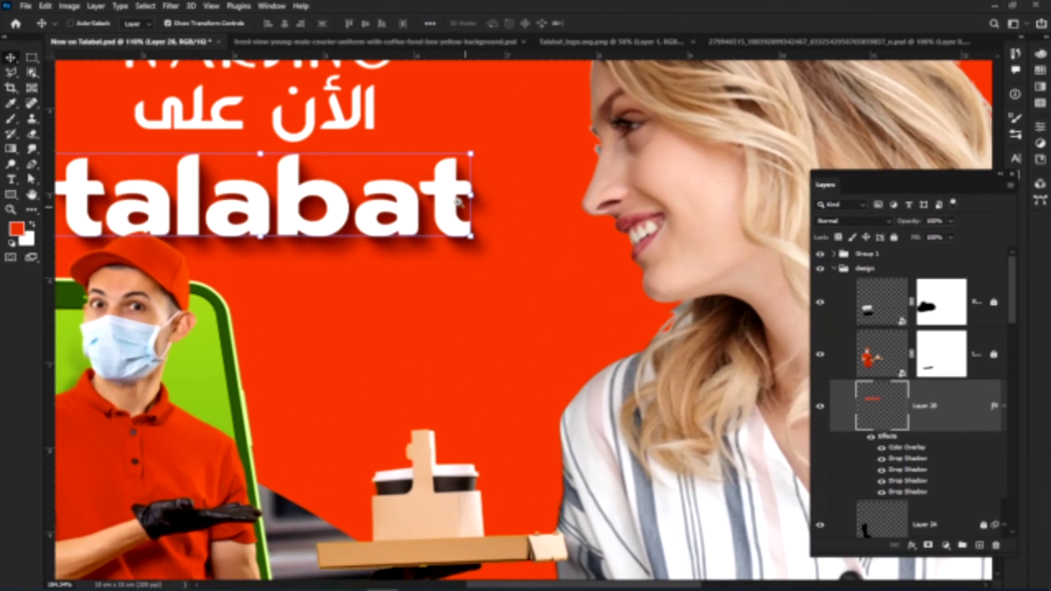
Fade the courier's lower edge inside the phone by painting black on his layer mask at 40% opacity, and save the document.
{"action": "scroll", "coordinate": [571, 346], "scroll_direction": "up", "scroll_amount": 4}
{"action": "left_click_drag", "start_coordinate": [539, 323], "coordinate": [128, 109]}
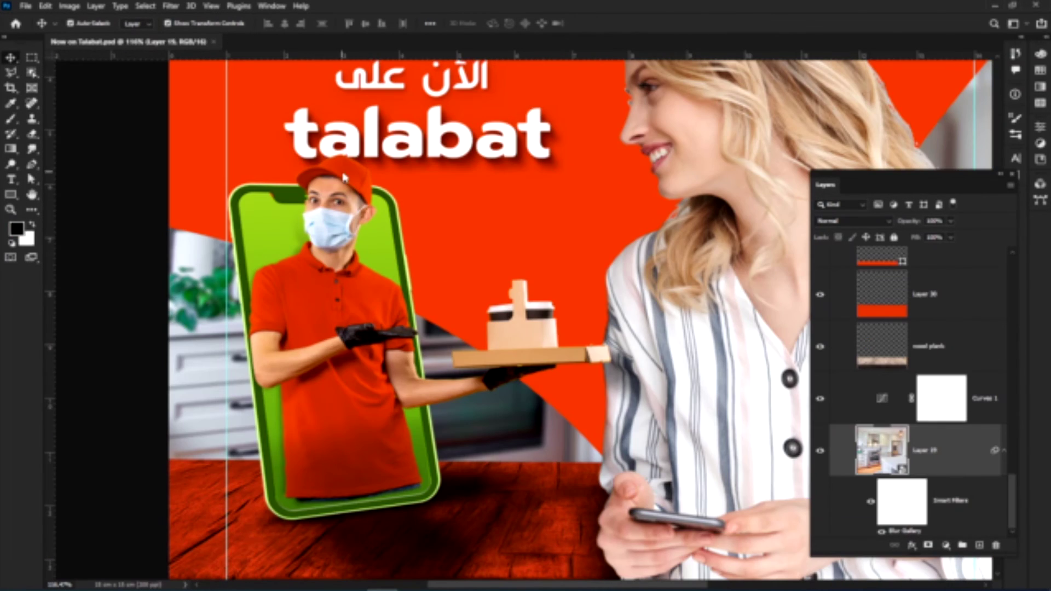
{"action": "scroll", "coordinate": [887, 351], "scroll_direction": "up", "scroll_amount": 3}
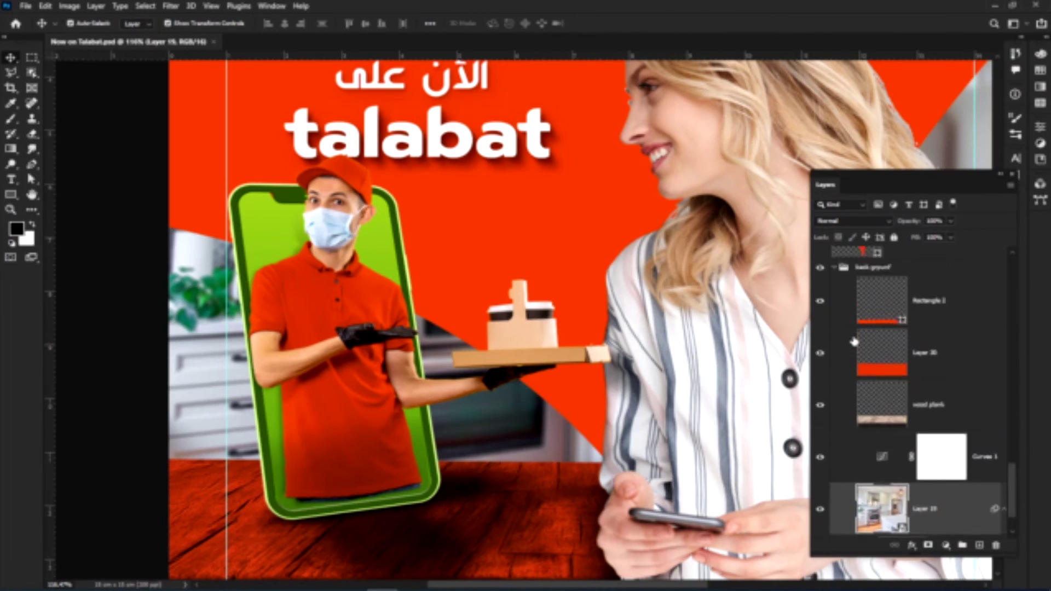
{"action": "scroll", "coordinate": [887, 351], "scroll_direction": "up", "scroll_amount": 4}
{"action": "left_click", "coordinate": [852, 357]}
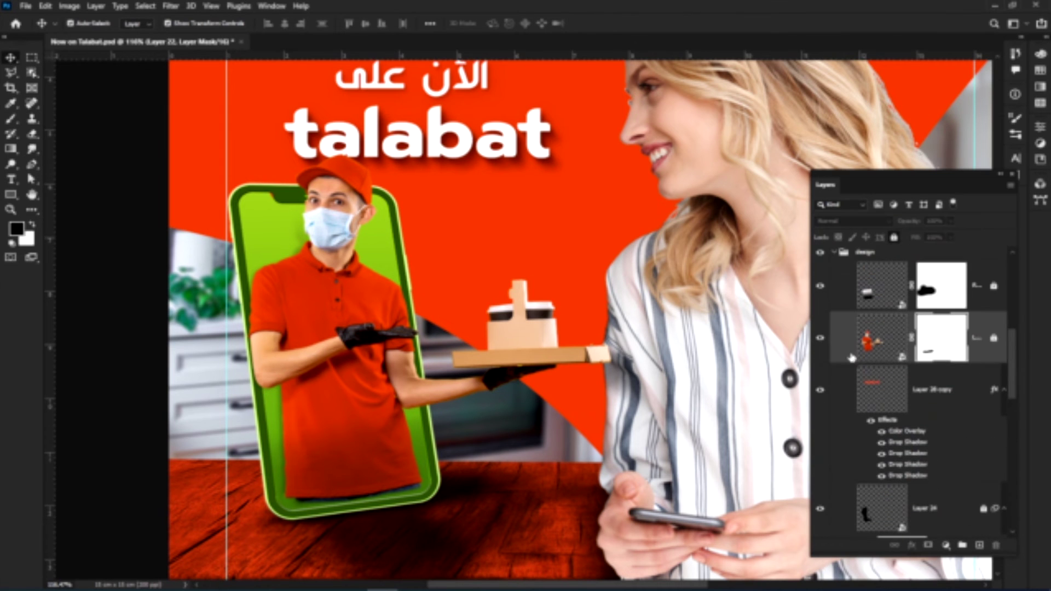
{"action": "key", "text": "b"}
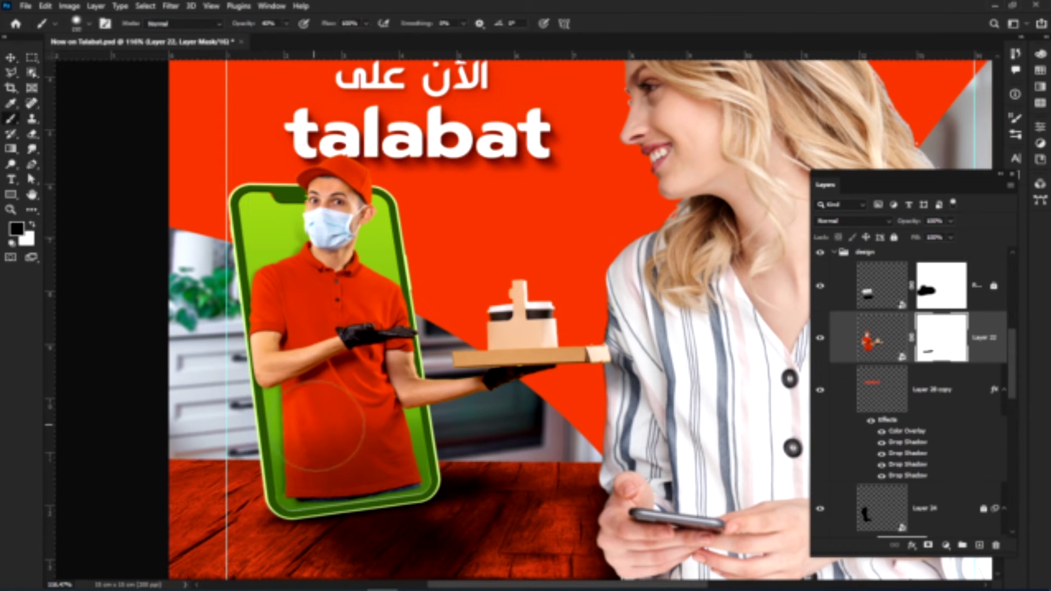
{"action": "left_click_drag", "start_coordinate": [434, 515], "coordinate": [418, 513]}
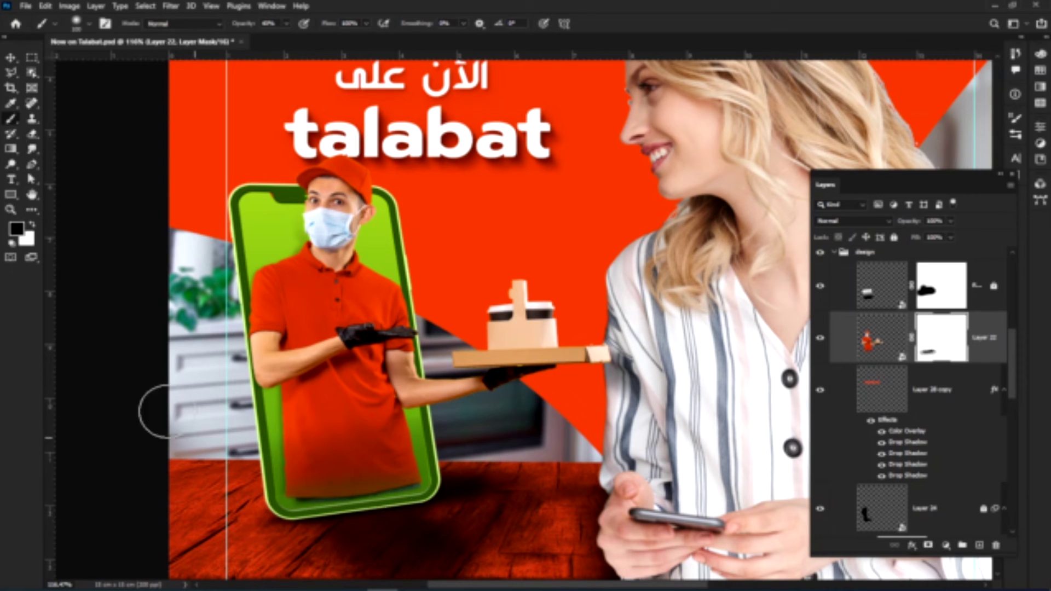
{"action": "key", "text": "v"}
{"action": "left_click", "coordinate": [26, 7]}
{"action": "left_click", "coordinate": [133, 136]}
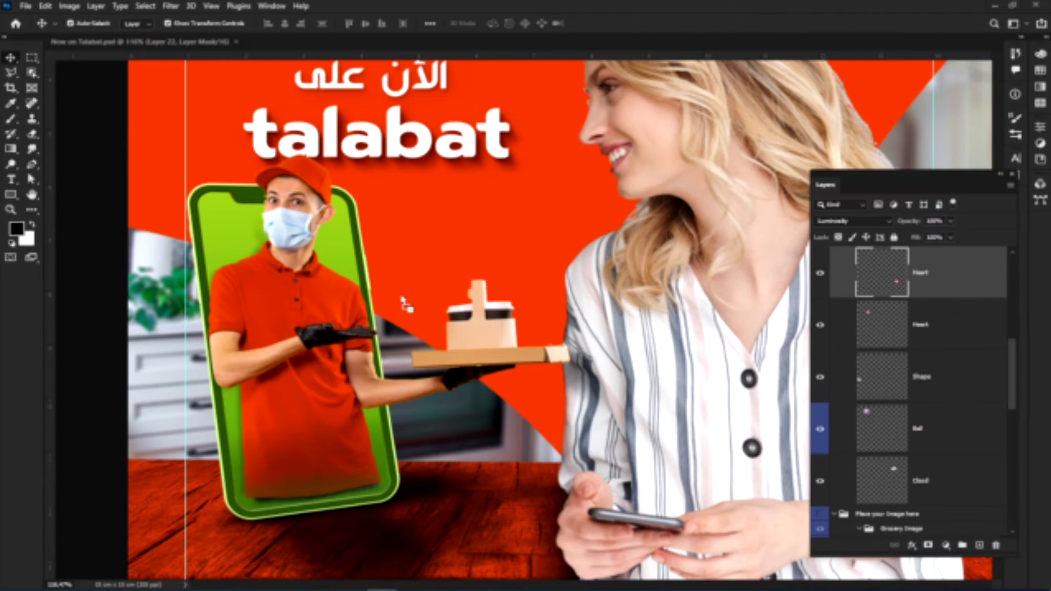
Bring the speech-bubble heart and a cloud from the template into the ad and place them beside the phone.
{"action": "left_click", "coordinate": [500, 232]}
{"action": "left_click_drag", "start_coordinate": [469, 247], "coordinate": [381, 352]}
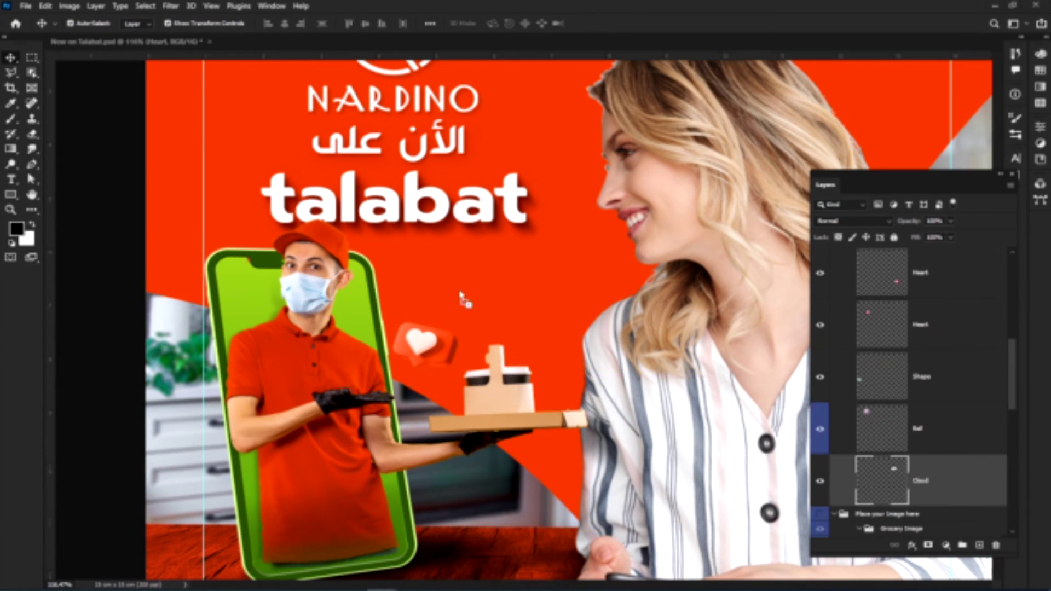
{"action": "left_click", "coordinate": [496, 254]}
{"action": "left_click_drag", "start_coordinate": [463, 299], "coordinate": [412, 297]}
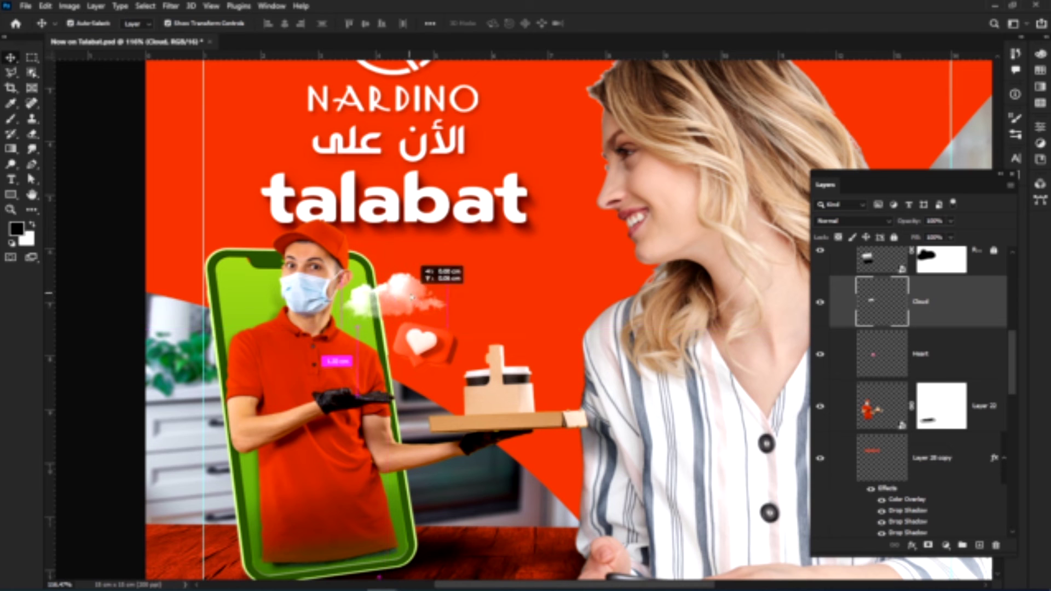
Flip the speech-bubble heart horizontally and place it left of the Arabic text above the talabat logo.
{"action": "left_click_drag", "start_coordinate": [427, 343], "coordinate": [465, 485]}
{"action": "left_click_drag", "start_coordinate": [471, 464], "coordinate": [218, 226]}
{"action": "scroll", "coordinate": [851, 417], "scroll_direction": "up", "scroll_amount": 1}
{"action": "right_click", "coordinate": [187, 405]}
{"action": "left_click", "coordinate": [199, 414]}
{"action": "key", "text": "ctrl+t"}
{"action": "right_click", "coordinate": [192, 416]}
{"action": "left_click", "coordinate": [211, 393]}
{"action": "left_click_drag", "start_coordinate": [225, 214], "coordinate": [260, 150]}
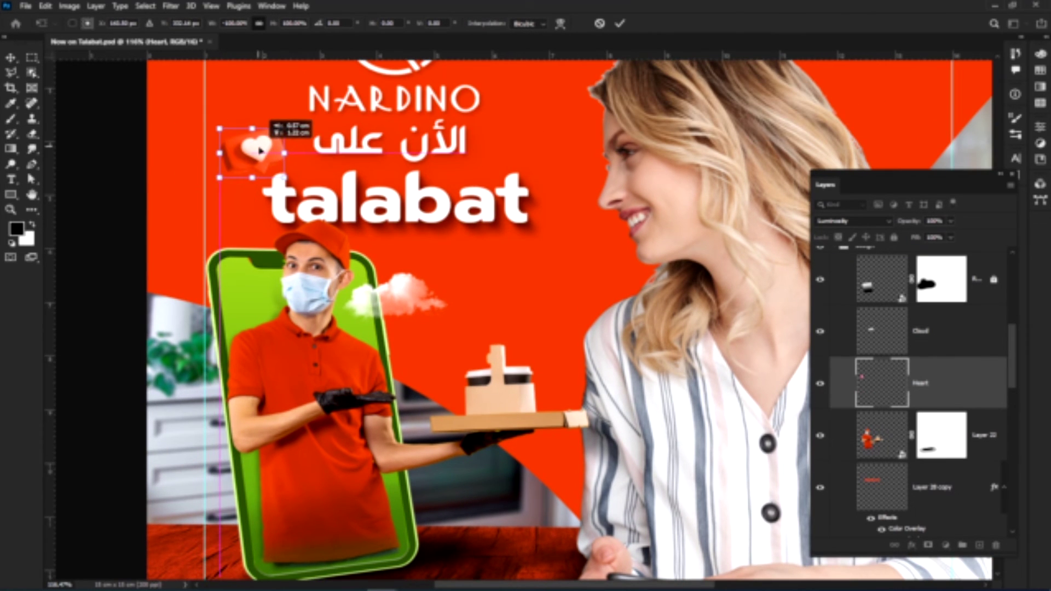
{"action": "key", "text": "Return"}
Duplicate the cloud onto the phone's upper-left edge and shift the original cloud slightly closer to the courier.
{"action": "left_click", "coordinate": [162, 153]}
{"action": "left_click_drag", "start_coordinate": [409, 293], "coordinate": [239, 252]}
{"action": "left_click_drag", "start_coordinate": [241, 253], "coordinate": [244, 260]}
{"action": "mouse_move", "coordinate": [441, 279]}
{"action": "left_mouse_down"}
{"action": "mouse_move", "coordinate": [436, 296]}
{"action": "mouse_move", "coordinate": [422, 285]}
{"action": "left_mouse_up"}
{"action": "left_click", "coordinate": [153, 205]}
{"action": "key", "text": "ctrl+minus"}
Bring the Order Now button from the template into the ad and place it beneath the talabat logo beside the phone.
{"action": "key", "text": "ctrl+Tab"}
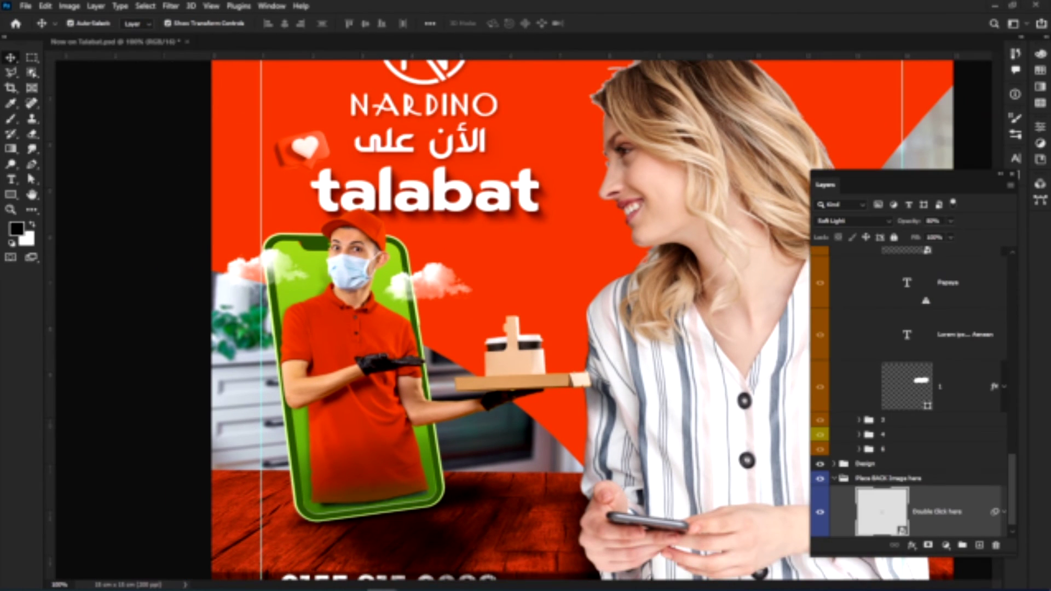
{"action": "key", "text": "ctrl+t"}
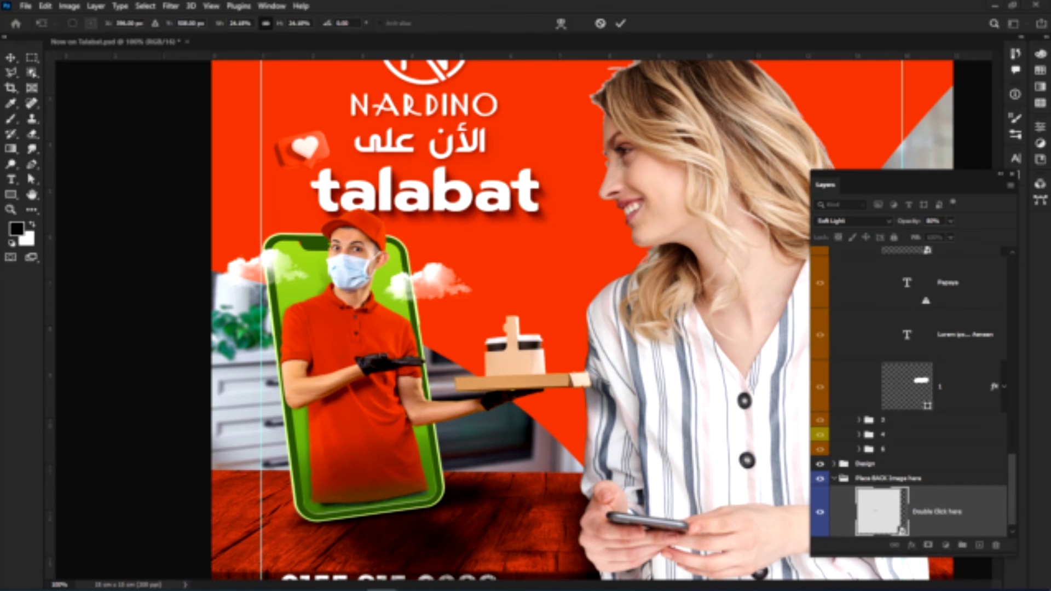
{"action": "key", "text": "Escape"}
{"action": "key", "text": "ctrl+/"}
{"action": "left_click", "coordinate": [357, 195]}
{"action": "left_click", "coordinate": [461, 228]}
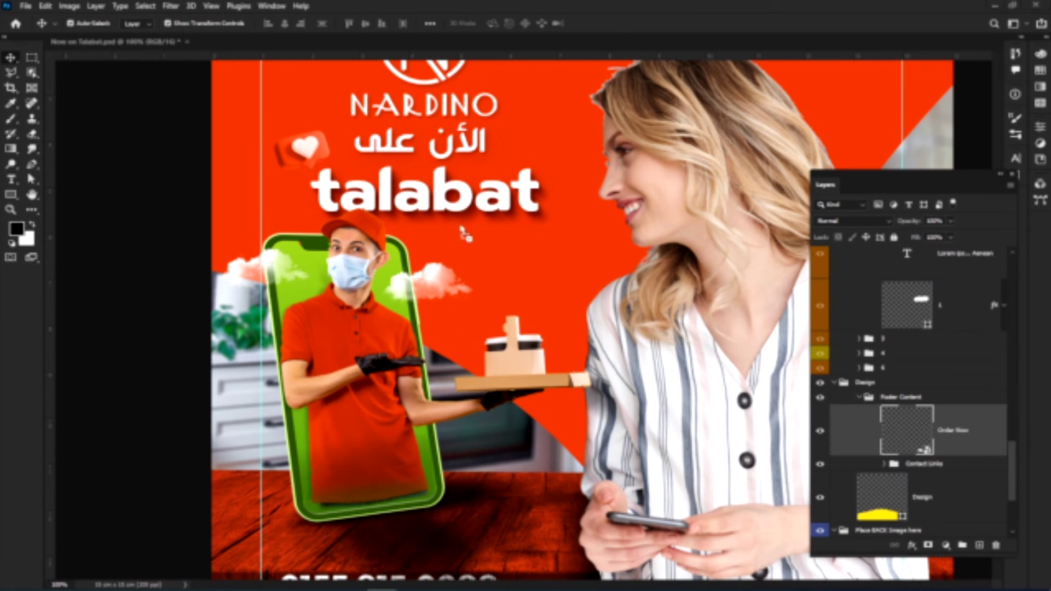
{"action": "key", "text": "ctrl+t"}
{"action": "left_click", "coordinate": [516, 249]}
{"action": "left_click_drag", "start_coordinate": [531, 258], "coordinate": [556, 262]}
{"action": "key", "text": "ctrl+minus"}
{"action": "key", "text": "ctrl+minus"}
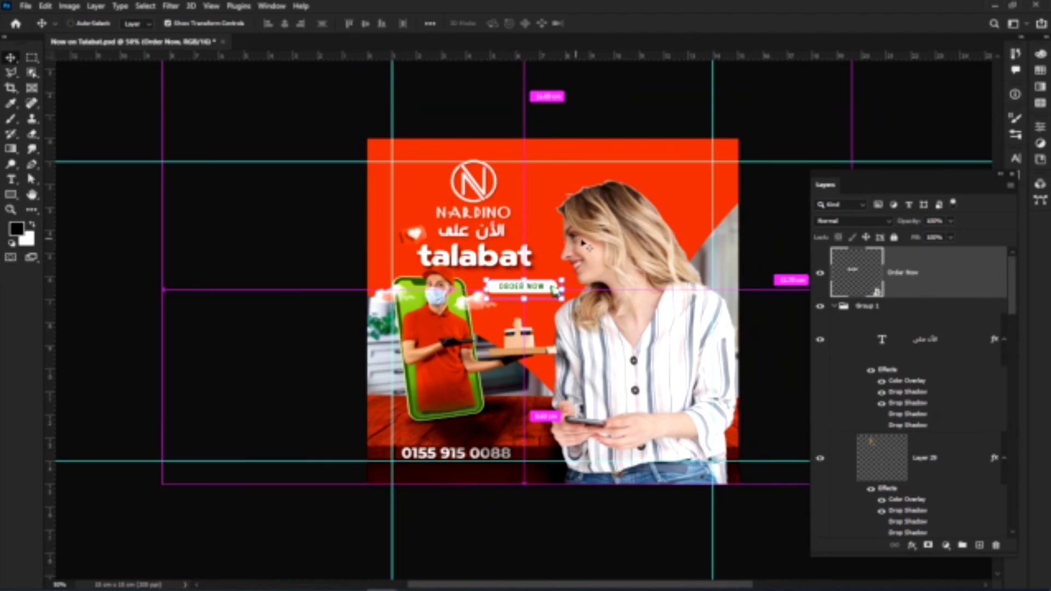
{"action": "left_click_drag", "start_coordinate": [592, 344], "coordinate": [621, 345]}
Try a round heart icon from another template above the phone in the woman's hand.
{"action": "left_click", "coordinate": [349, 192]}
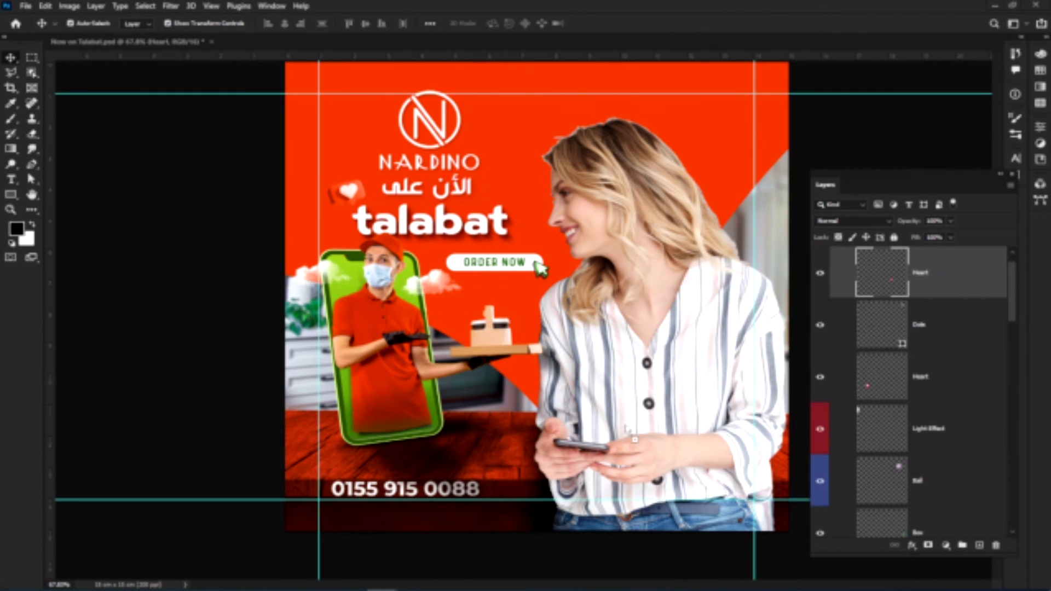
{"action": "left_click", "coordinate": [510, 232]}
{"action": "left_click_drag", "start_coordinate": [611, 421], "coordinate": [543, 424]}
{"action": "scroll", "coordinate": [876, 478], "scroll_direction": "down", "scroll_amount": 2}
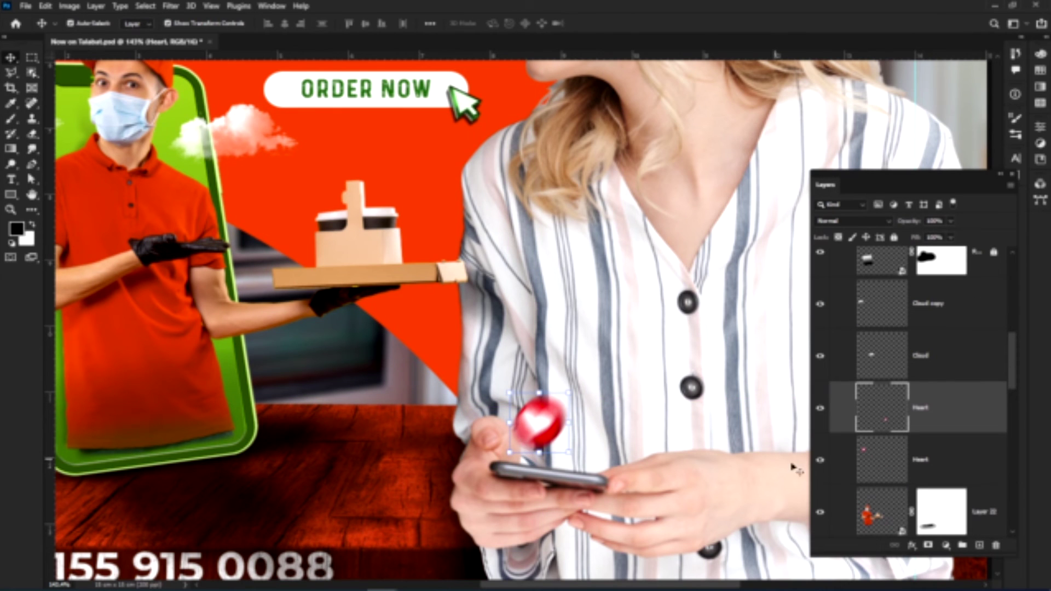
Adjust the round heart's size and position above the woman's phone, and delete that heart.
{"action": "key", "text": "ctrl+minus"}
{"action": "key", "text": "ctrl+minus"}
{"action": "left_click", "coordinate": [907, 474]}
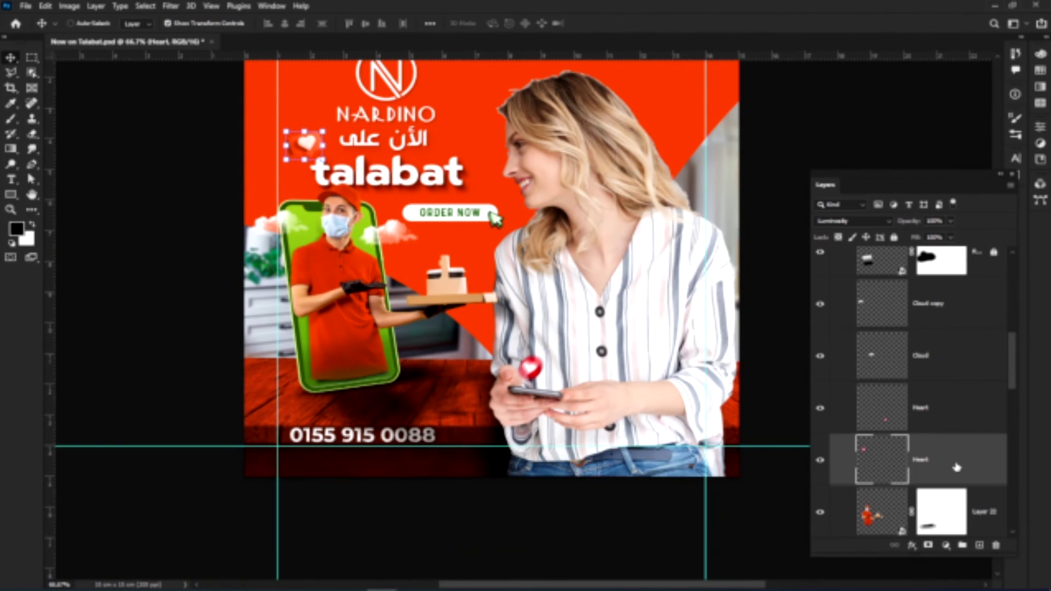
{"action": "key", "text": "ctrl+t"}
{"action": "key", "text": "Return"}
{"action": "left_click", "coordinate": [935, 407]}
{"action": "left_click_drag", "start_coordinate": [565, 346], "coordinate": [605, 348]}
{"action": "left_click_drag", "start_coordinate": [495, 386], "coordinate": [507, 371]}
{"action": "key", "text": "Return"}
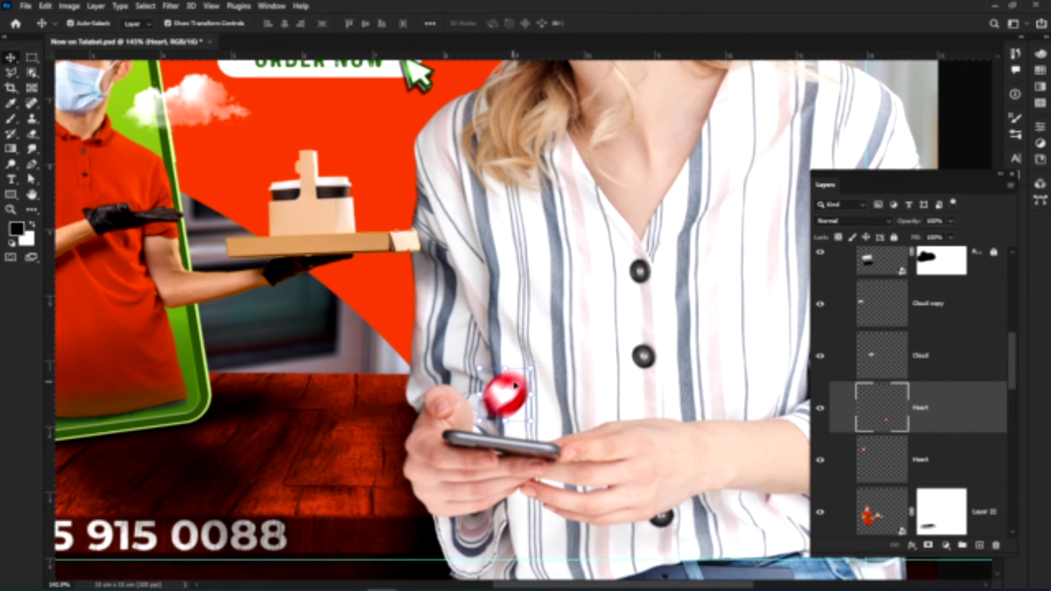
{"action": "key", "text": "Delete"}
Outline the pizza in the photo with the Object Selection tool in Lasso mode to select it from its background.
{"action": "scroll", "coordinate": [849, 322], "scroll_direction": "up", "scroll_amount": 1}
{"action": "left_click", "coordinate": [1012, 174]}
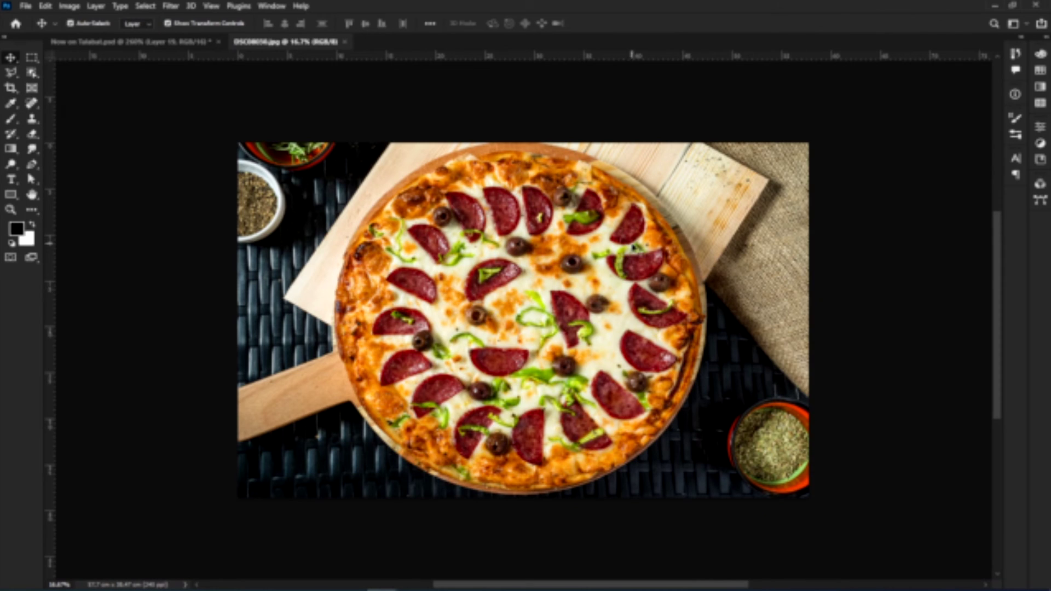
{"action": "left_click_drag", "start_coordinate": [549, 205], "coordinate": [565, 229]}
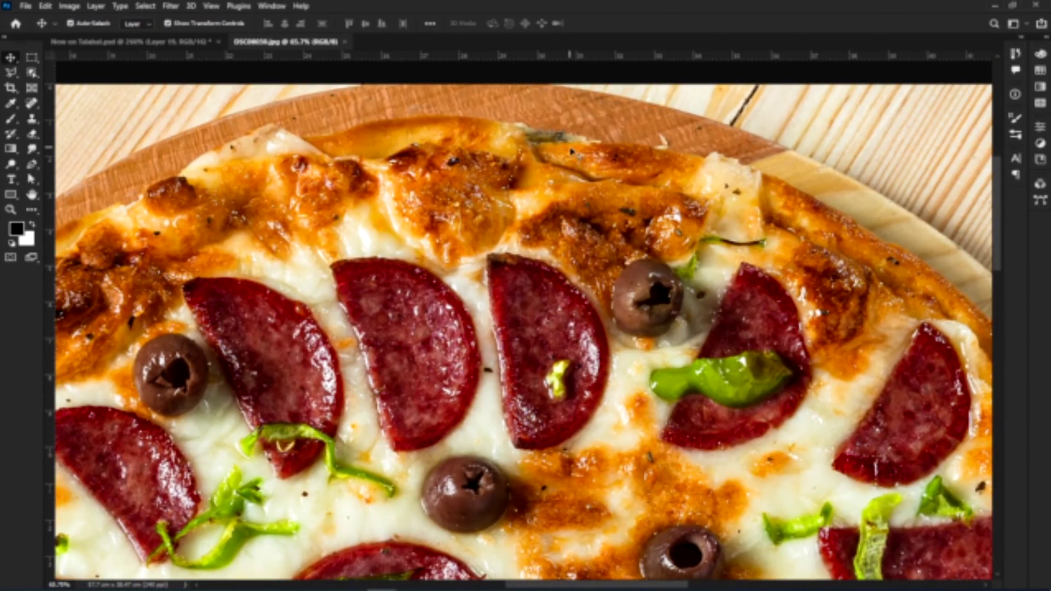
{"action": "key", "text": "p"}
{"action": "key", "text": "ctrl+minus"}
{"action": "key", "text": "ctrl+minus"}
{"action": "key", "text": "ctrl+minus"}
{"action": "left_click_drag", "start_coordinate": [593, 419], "coordinate": [607, 202]}
{"action": "right_click", "coordinate": [35, 74]}
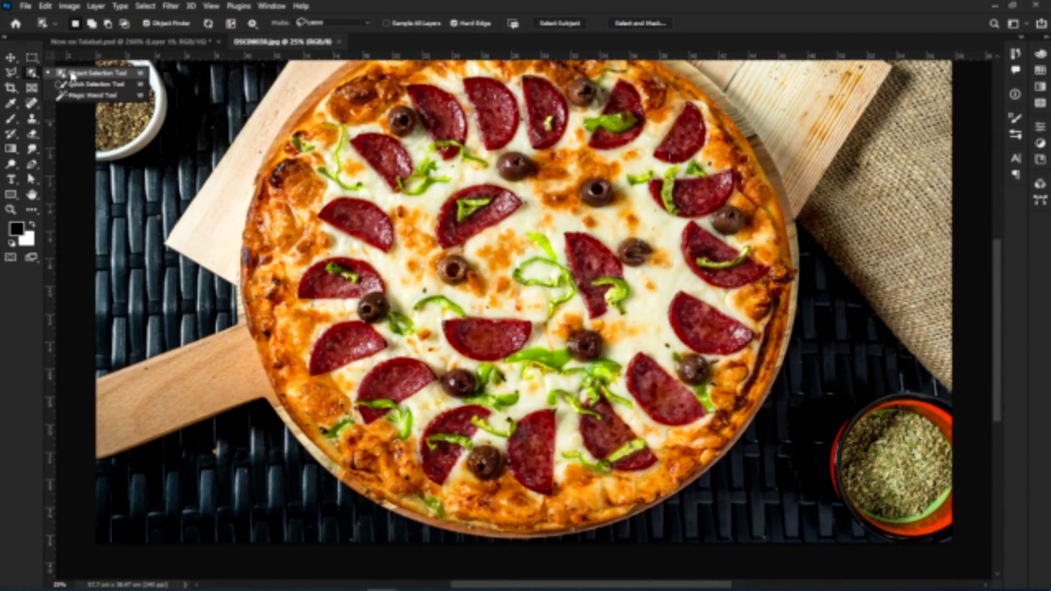
{"action": "left_click", "coordinate": [71, 74]}
{"action": "scroll", "coordinate": [457, 307], "scroll_direction": "up", "scroll_amount": 2}
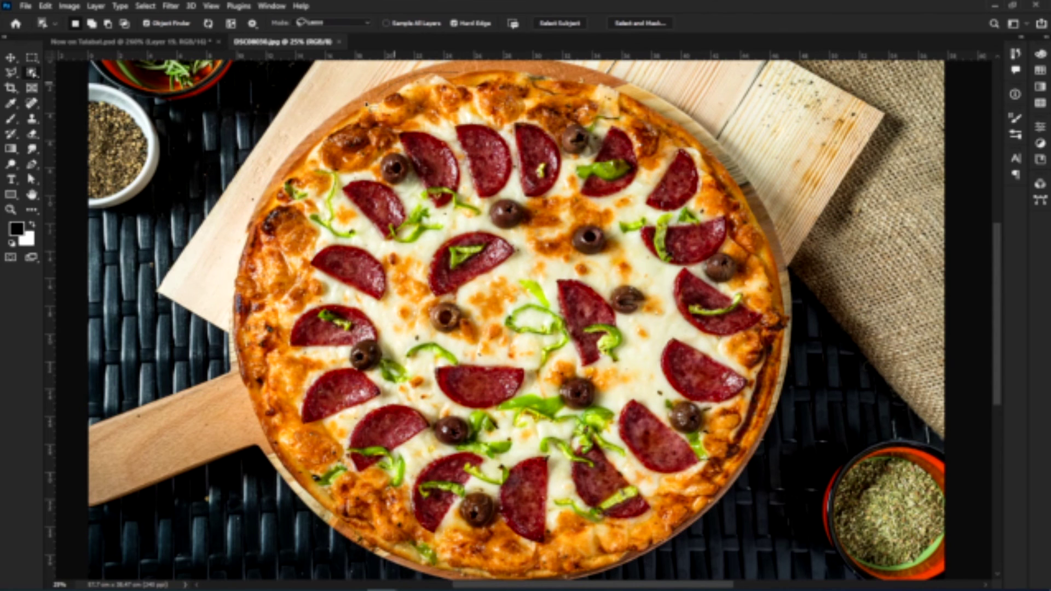
{"action": "left_click_drag", "start_coordinate": [366, 104], "coordinate": [283, 177]}
{"action": "mouse_move", "coordinate": [263, 432]}
{"action": "left_mouse_down"}
{"action": "mouse_move", "coordinate": [417, 565]}
{"action": "mouse_move", "coordinate": [652, 545]}
{"action": "mouse_move", "coordinate": [787, 398]}
{"action": "mouse_move", "coordinate": [793, 310]}
{"action": "left_mouse_up"}
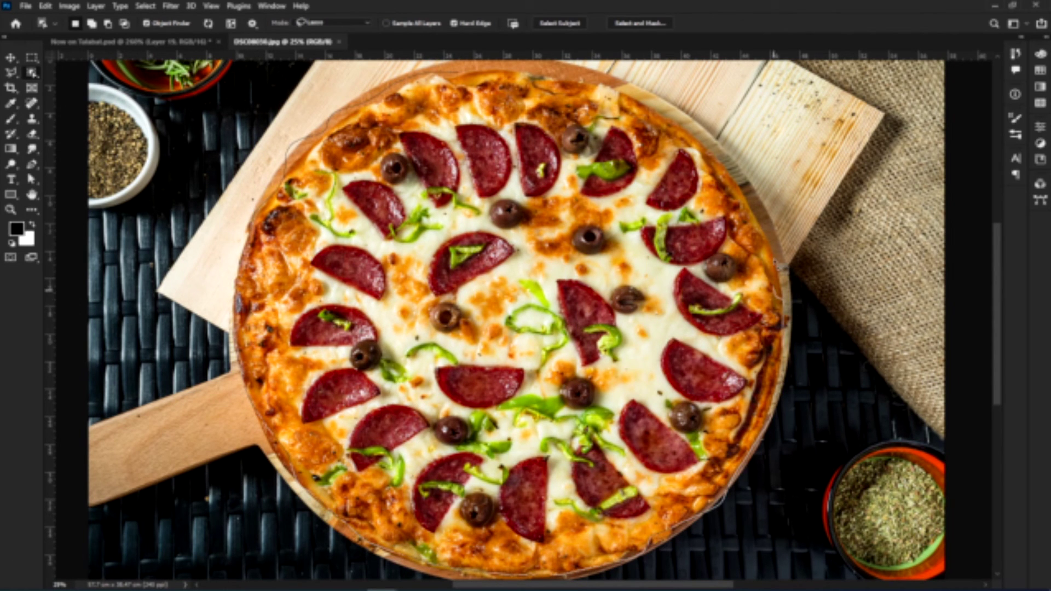
{"action": "left_click_drag", "start_coordinate": [783, 267], "coordinate": [607, 90]}
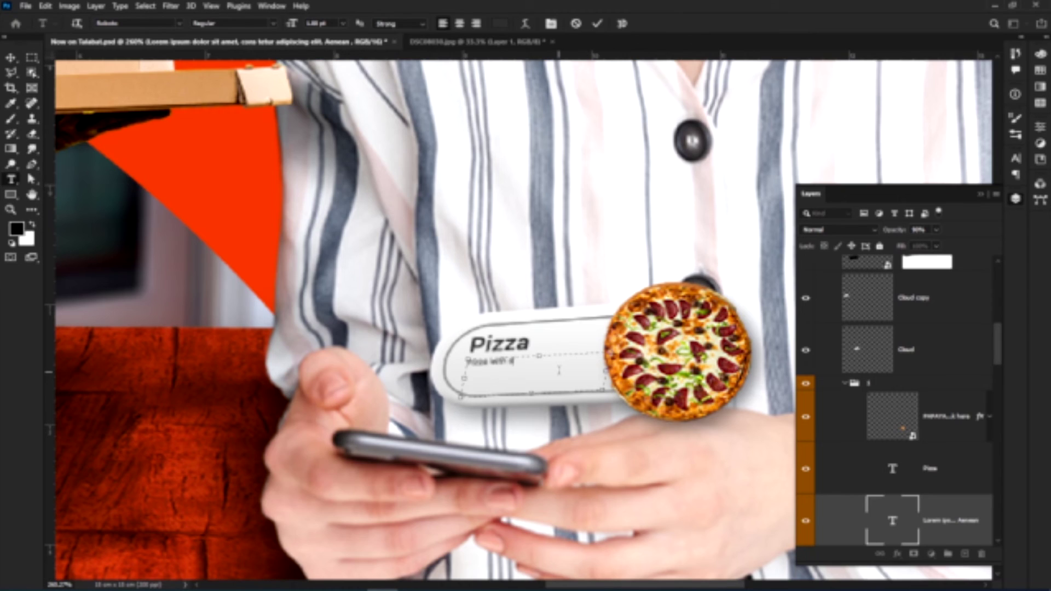
Finish the pizza card's description text and slightly enlarge the Pizza title above it.
{"action": "left_click", "coordinate": [10, 57]}
{"action": "scroll", "coordinate": [422, 236], "scroll_direction": "down", "scroll_amount": 2}
{"action": "left_click_drag", "start_coordinate": [435, 217], "coordinate": [466, 278]}
{"action": "left_click_drag", "start_coordinate": [604, 459], "coordinate": [633, 434]}
{"action": "key", "text": "Return"}
{"action": "left_click_drag", "start_coordinate": [620, 440], "coordinate": [623, 431]}
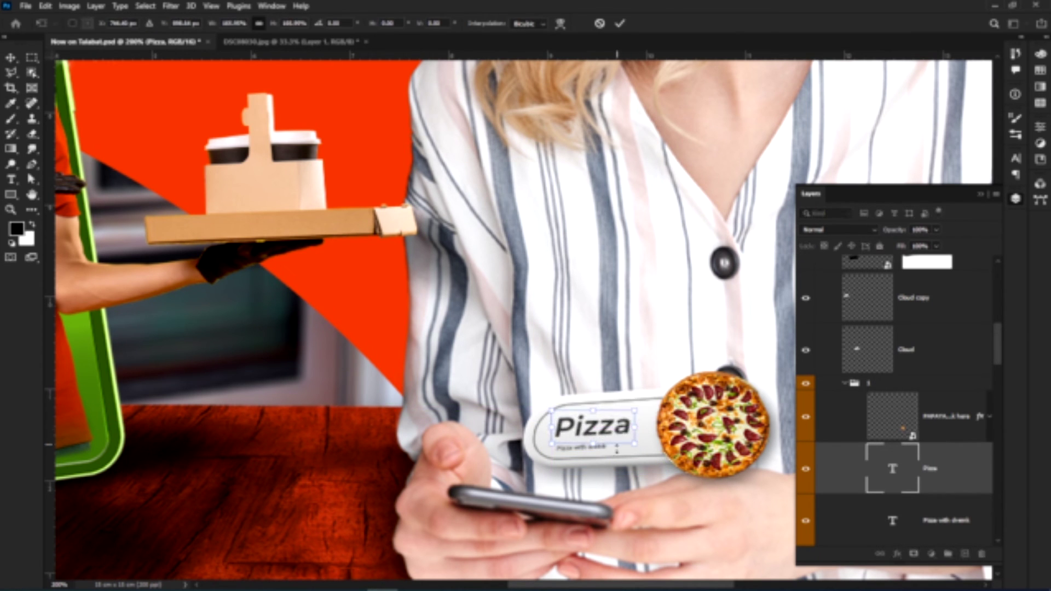
{"action": "key", "text": "Return"}
Nudge the Pizza title into place on the card, and select and collapse the card's layer group.
{"action": "left_click_drag", "start_coordinate": [620, 369], "coordinate": [565, 320]}
{"action": "mouse_move", "coordinate": [564, 378]}
{"action": "left_mouse_down"}
{"action": "mouse_move", "coordinate": [555, 403]}
{"action": "mouse_move", "coordinate": [570, 382]}
{"action": "left_mouse_up"}
{"action": "left_click", "coordinate": [924, 516], "text": "ctrl"}
{"action": "left_click", "coordinate": [856, 385]}
{"action": "left_click", "coordinate": [846, 385]}
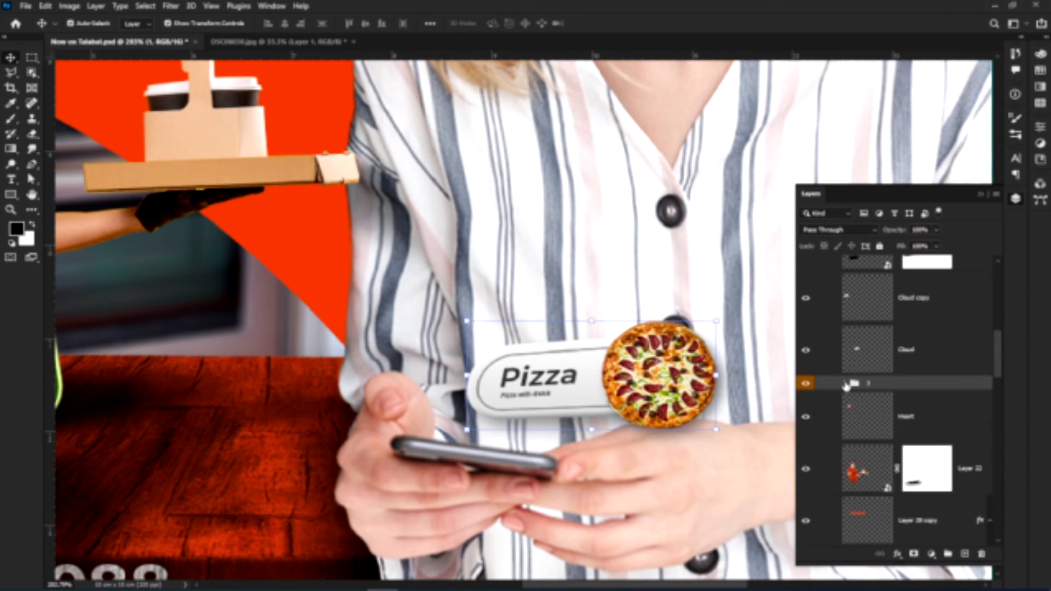
Lower the white pizza card shape to about 83% opacity and about 89% fill.
{"action": "left_click", "coordinate": [524, 352]}
{"action": "left_click", "coordinate": [936, 230]}
{"action": "left_click_drag", "start_coordinate": [939, 243], "coordinate": [926, 244]}
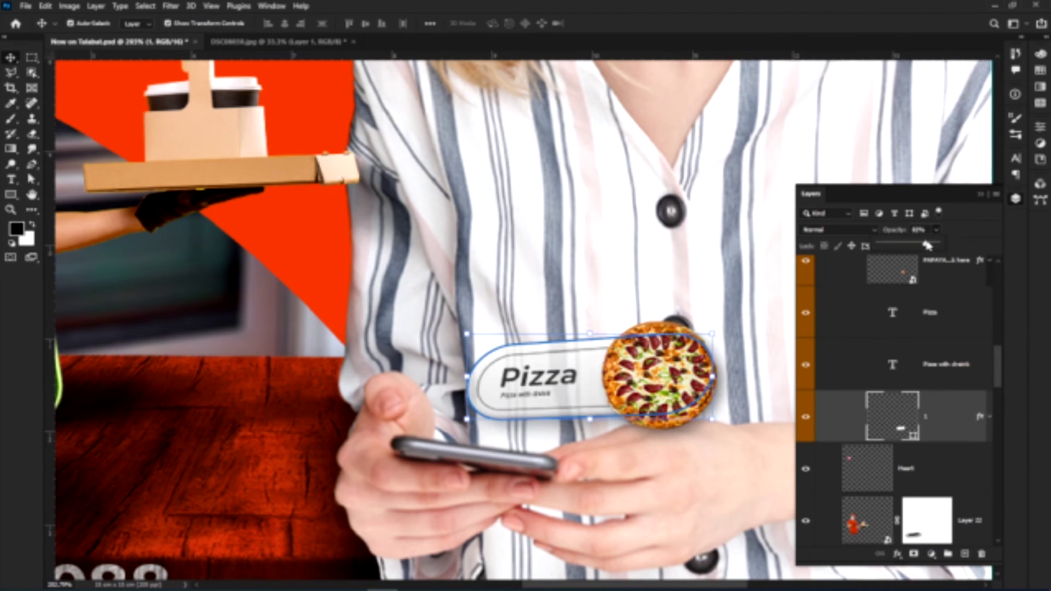
{"action": "left_click", "coordinate": [955, 240]}
{"action": "left_click", "coordinate": [937, 247]}
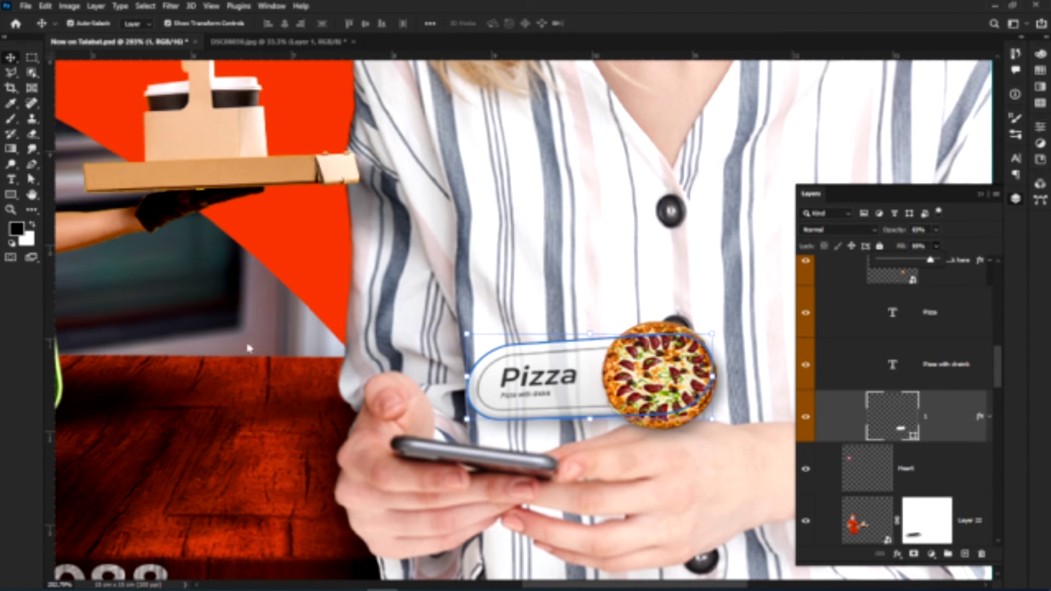
{"action": "left_click", "coordinate": [249, 348]}
{"action": "key", "text": "ctrl+0"}
Soften the light fringe on the woman's hair edge with the Blur tool at 100% strength, with Sample All Layers off.
{"action": "left_click_drag", "start_coordinate": [637, 380], "coordinate": [595, 371]}
{"action": "left_click", "coordinate": [528, 445], "text": "ctrl"}
{"action": "right_click", "coordinate": [968, 279]}
{"action": "left_click", "coordinate": [870, 95]}
{"action": "left_click", "coordinate": [591, 491]}
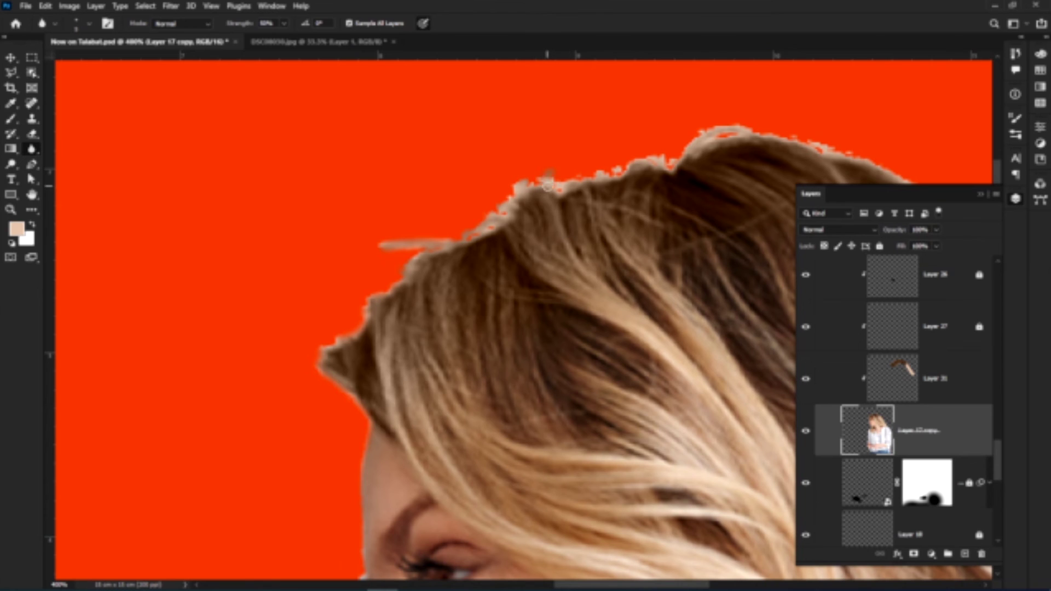
{"action": "scroll", "coordinate": [562, 171], "scroll_direction": "up", "scroll_amount": 2}
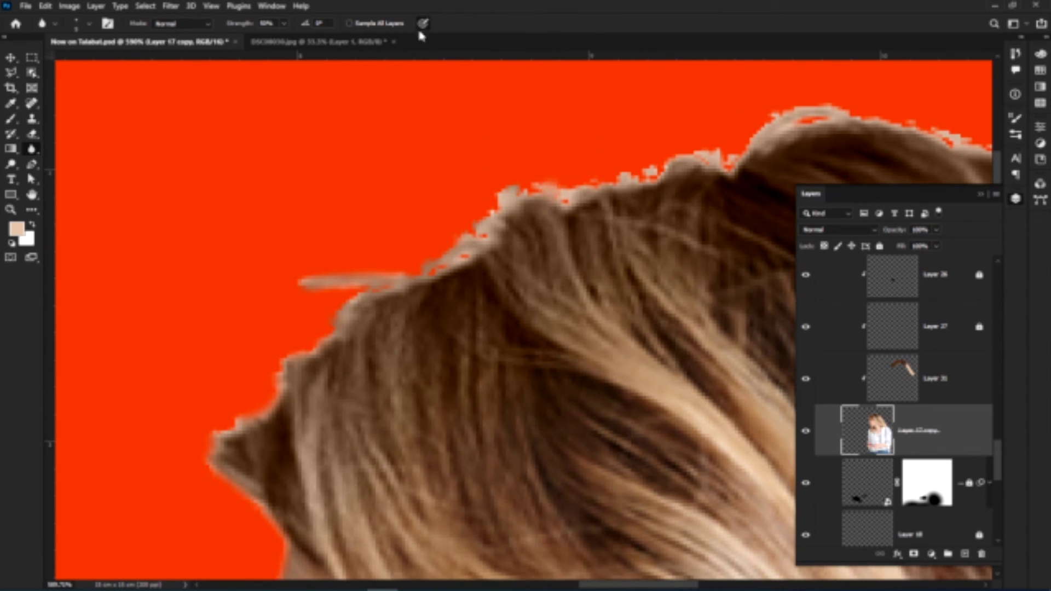
{"action": "key", "text": "0"}
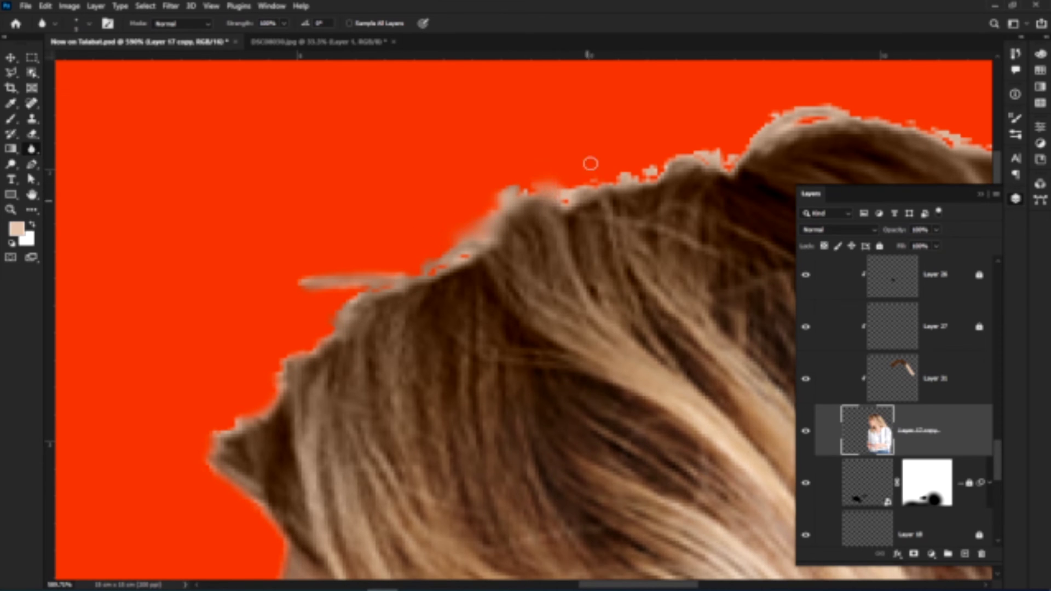
Try blending the woman's hair edge with the Mixer Brush tool, and undo the stroke.
{"action": "left_click", "coordinate": [183, 23]}
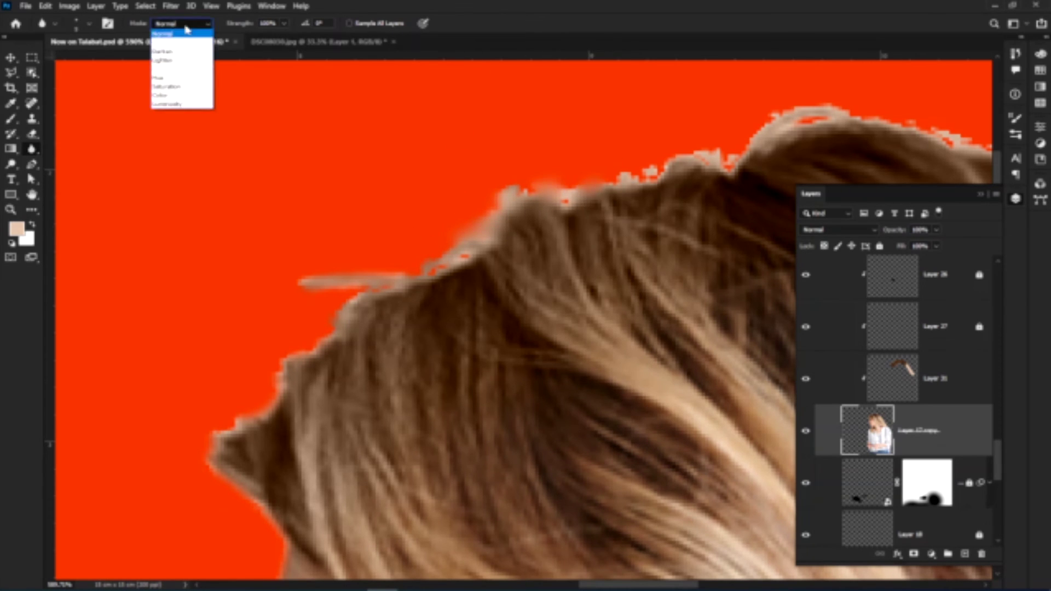
{"action": "right_click", "coordinate": [32, 149]}
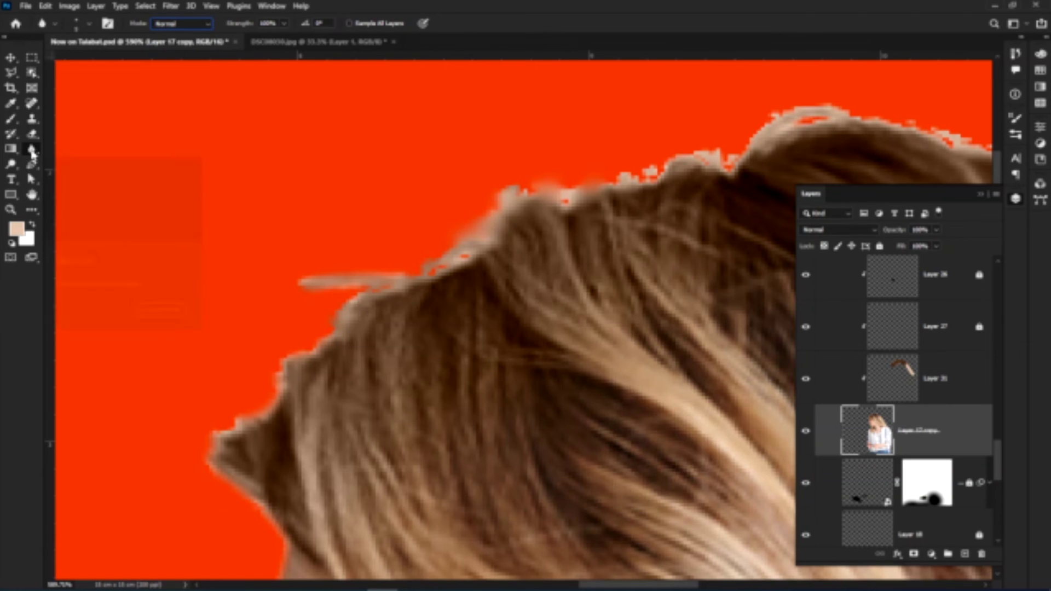
{"action": "left_click", "coordinate": [71, 167]}
{"action": "right_click", "coordinate": [35, 153]}
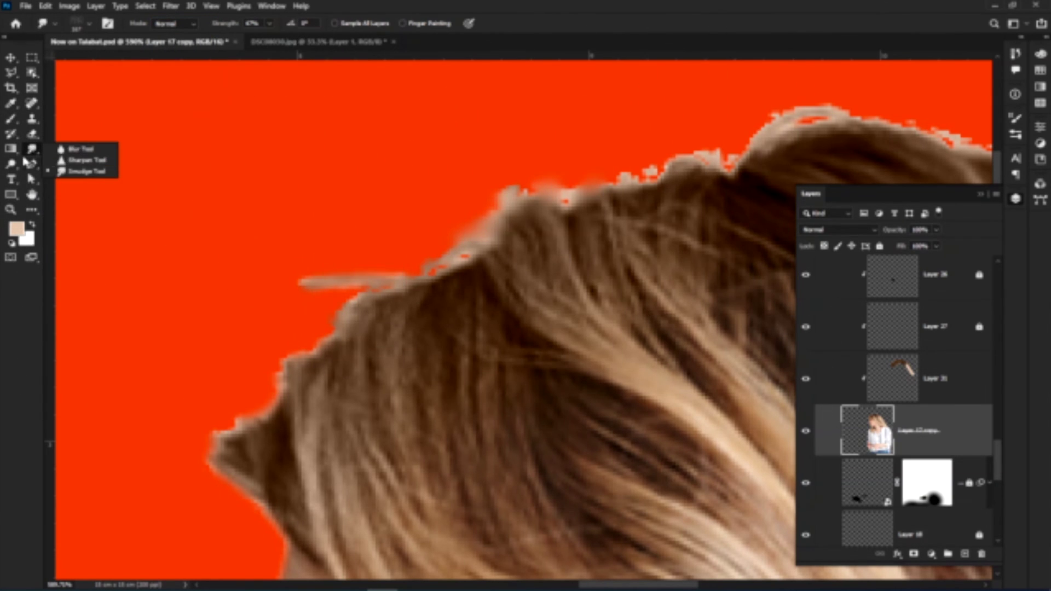
{"action": "right_click", "coordinate": [14, 135]}
{"action": "right_click", "coordinate": [12, 120]}
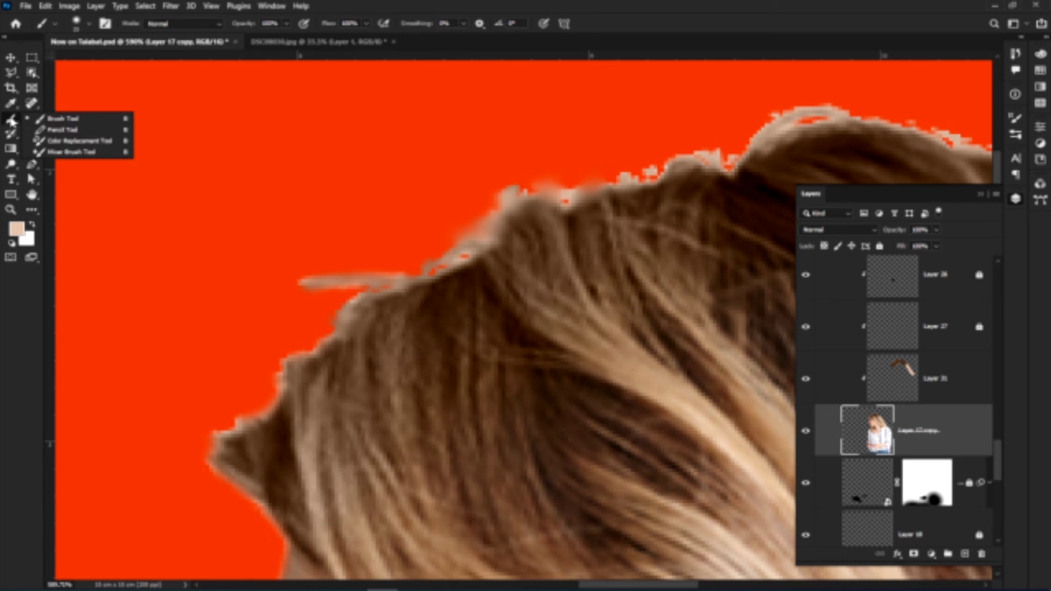
{"action": "left_click", "coordinate": [58, 153]}
{"action": "left_click_drag", "start_coordinate": [414, 283], "coordinate": [362, 282]}
{"action": "key", "text": "ctrl+minus"}
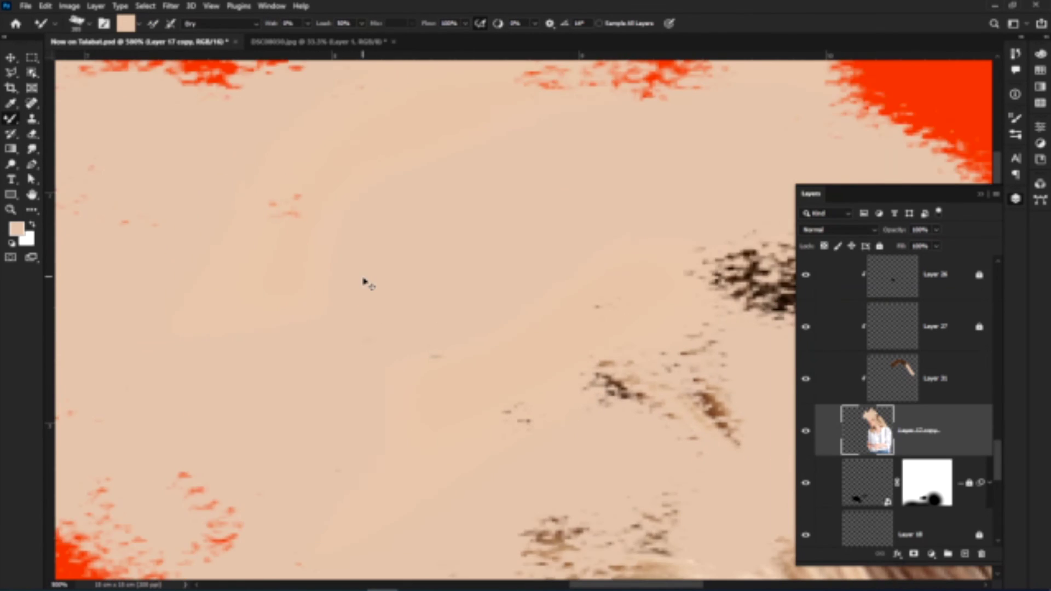
{"action": "key", "text": "ctrl+z"}
Clone darker hair over the pale fringe at the front of the woman's hairline, using a small Clone Stamp brush inside her selected silhouette.
{"action": "left_click", "coordinate": [32, 119]}
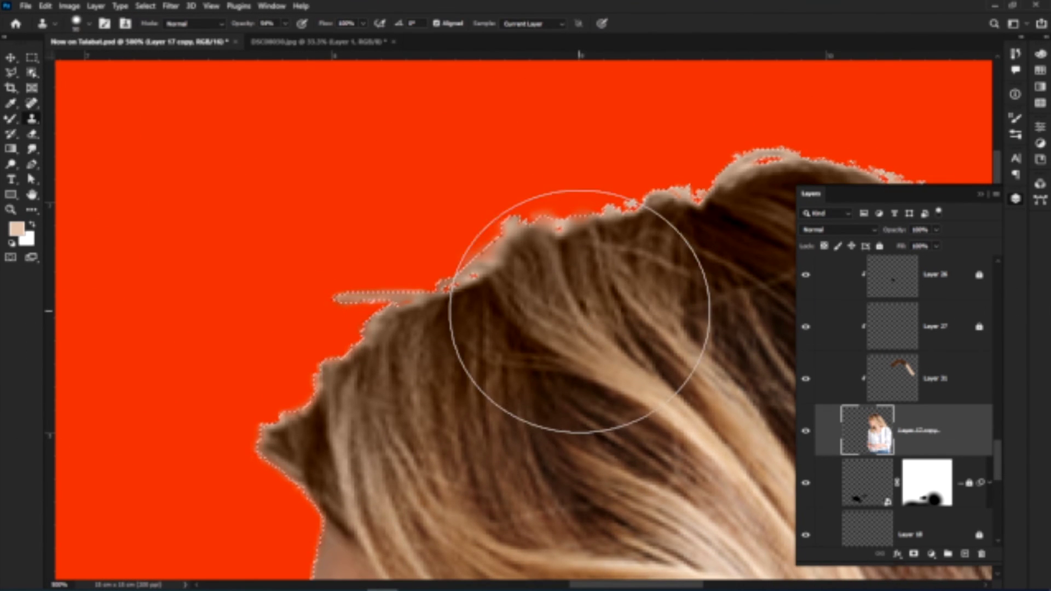
{"action": "key", "text": "bracketleft"}
{"action": "key", "text": "bracketleft"}
{"action": "key", "text": "bracketleft"}
{"action": "key", "text": "bracketleft"}
{"action": "key", "text": "bracketleft"}
{"action": "key", "text": "bracketleft"}
{"action": "key", "text": "bracketleft"}
{"action": "key", "text": "bracketleft"}
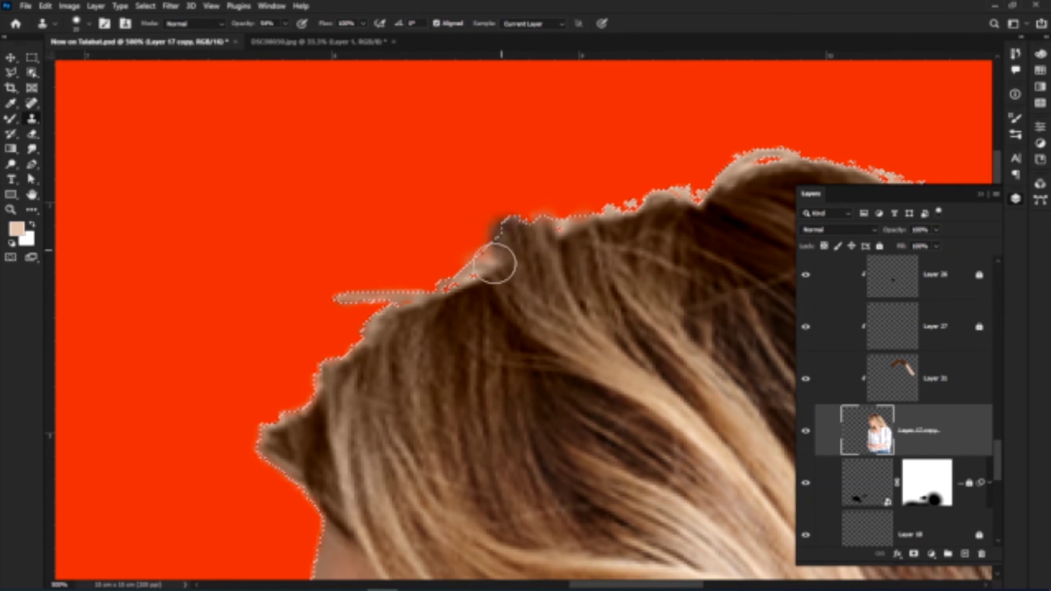
{"action": "left_click", "coordinate": [361, 366], "text": "alt"}
{"action": "left_click_drag", "start_coordinate": [324, 372], "coordinate": [263, 445]}
Clone nearby hair over the remaining pale fringe along the crown and back of the woman's head.
{"action": "left_click_drag", "start_coordinate": [629, 251], "coordinate": [482, 321]}
{"action": "left_click", "coordinate": [482, 322], "text": "alt"}
{"action": "mouse_move", "coordinate": [429, 287]}
{"action": "left_mouse_down"}
{"action": "mouse_move", "coordinate": [500, 279]}
{"action": "mouse_move", "coordinate": [656, 219]}
{"action": "mouse_move", "coordinate": [697, 241]}
{"action": "left_mouse_up"}
{"action": "mouse_move", "coordinate": [761, 276]}
{"action": "left_mouse_down"}
{"action": "mouse_move", "coordinate": [598, 288]}
{"action": "mouse_move", "coordinate": [588, 277]}
{"action": "left_mouse_up"}
{"action": "left_click", "coordinate": [605, 290], "text": "alt"}
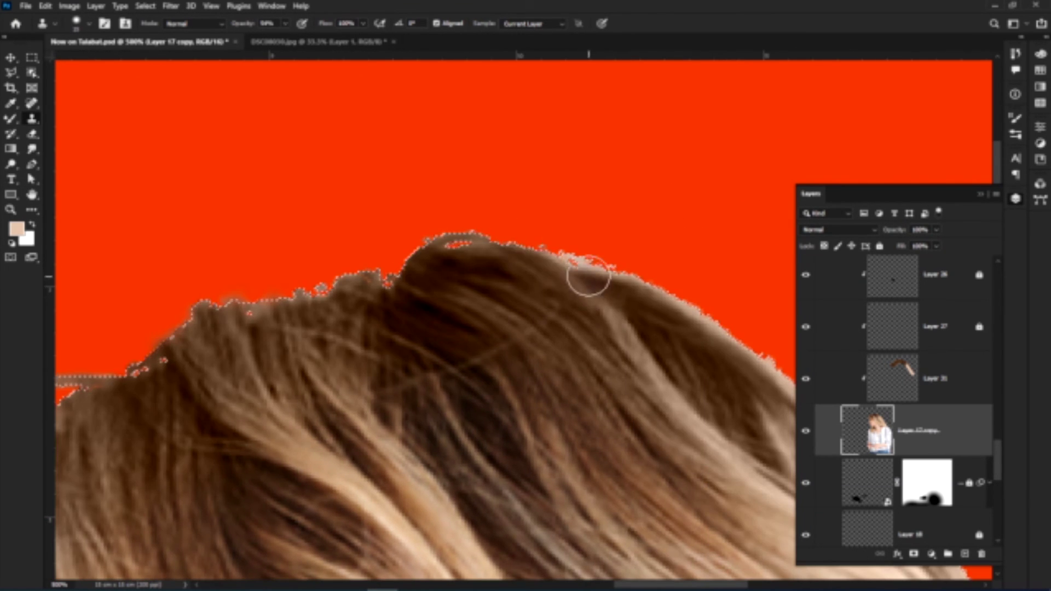
{"action": "left_click", "coordinate": [667, 326], "text": "alt"}
{"action": "left_click_drag", "start_coordinate": [727, 342], "coordinate": [595, 255]}
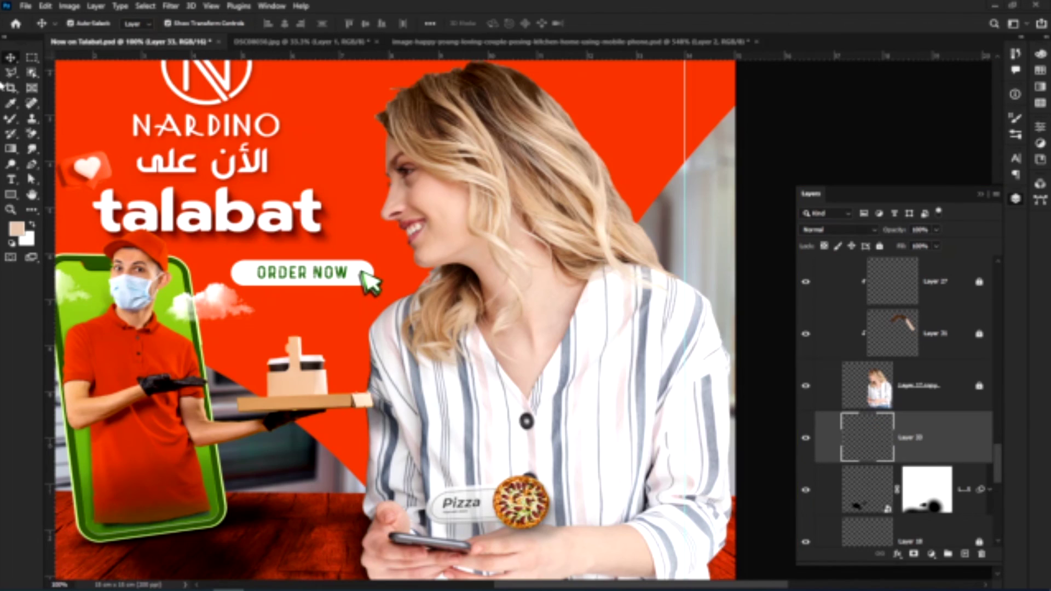
Fill the woman's silhouette with red sampled from the background on the empty layer beneath her, and clear the selection.
{"action": "left_click", "coordinate": [561, 210]}
{"action": "scroll", "coordinate": [832, 393], "scroll_direction": "up", "scroll_amount": 3}
{"action": "left_click", "coordinate": [879, 459]}
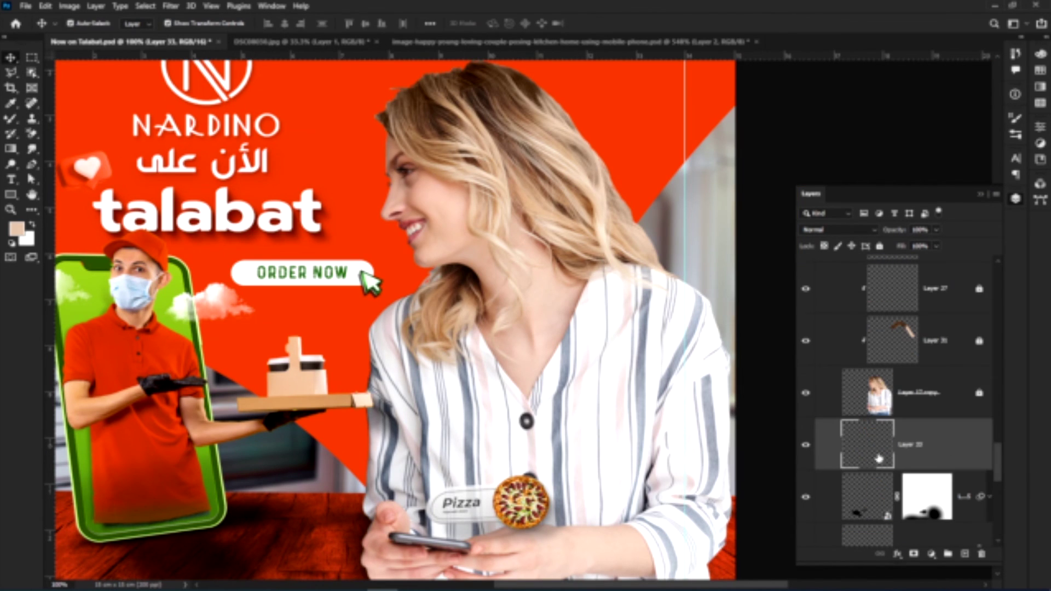
{"action": "left_click", "coordinate": [867, 390], "text": "ctrl"}
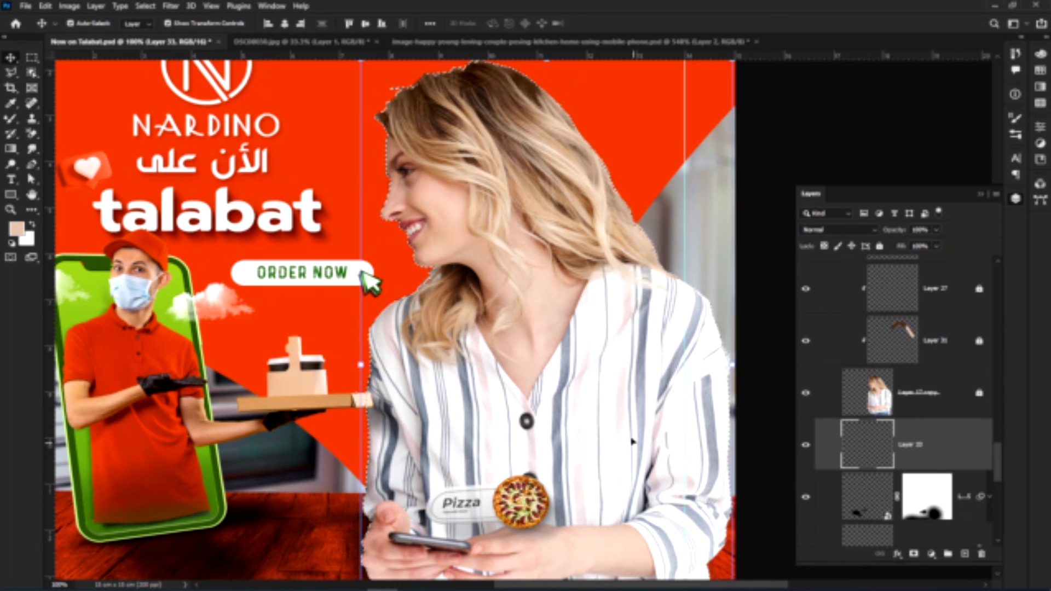
{"action": "key", "text": "alt+BackSpace"}
{"action": "key", "text": "i"}
{"action": "left_click", "coordinate": [635, 159]}
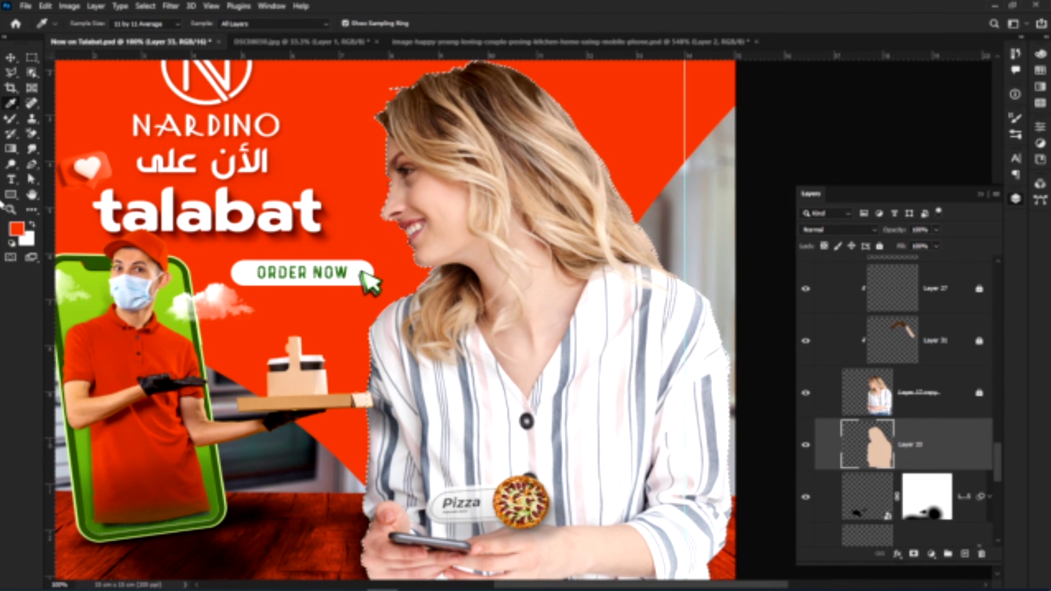
{"action": "key", "text": "n"}
{"action": "left_click", "coordinate": [878, 226]}
{"action": "left_click", "coordinate": [998, 208]}
{"action": "key", "text": "alt+BackSpace"}
{"action": "key", "text": "ctrl+d"}
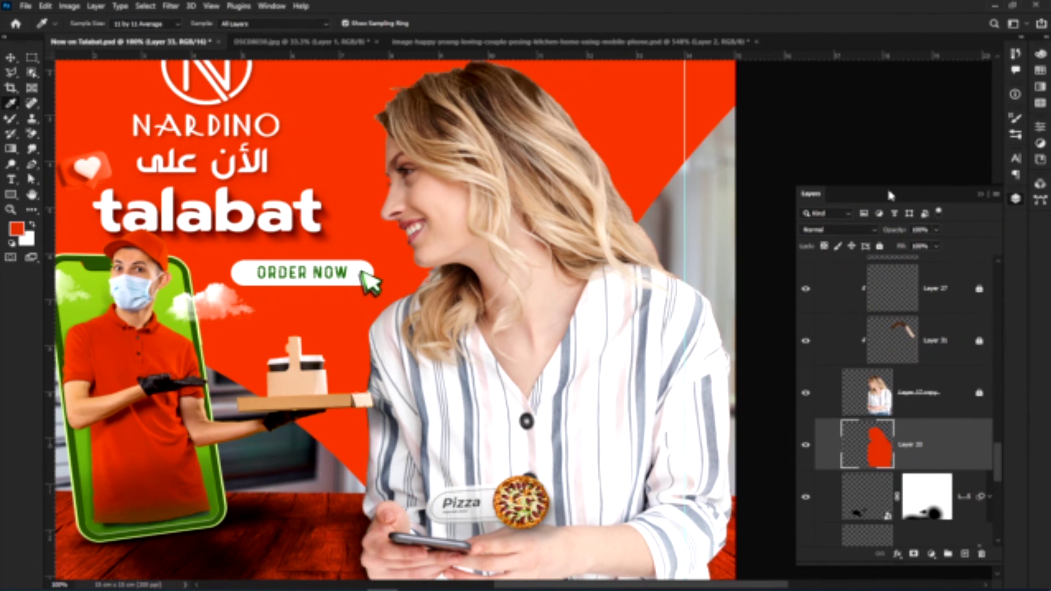
Distort the red silhouette behind the woman so it extends past the back of her head and shoulder, and shorten its lower end.
{"action": "key", "text": "ctrl+t"}
{"action": "left_click_drag", "start_coordinate": [578, 150], "coordinate": [519, 257]}
{"action": "left_click_drag", "start_coordinate": [489, 167], "coordinate": [502, 171]}
{"action": "key", "text": "ctrl+minus"}
{"action": "key", "text": "ctrl+minus"}
{"action": "left_click_drag", "start_coordinate": [576, 335], "coordinate": [542, 287]}
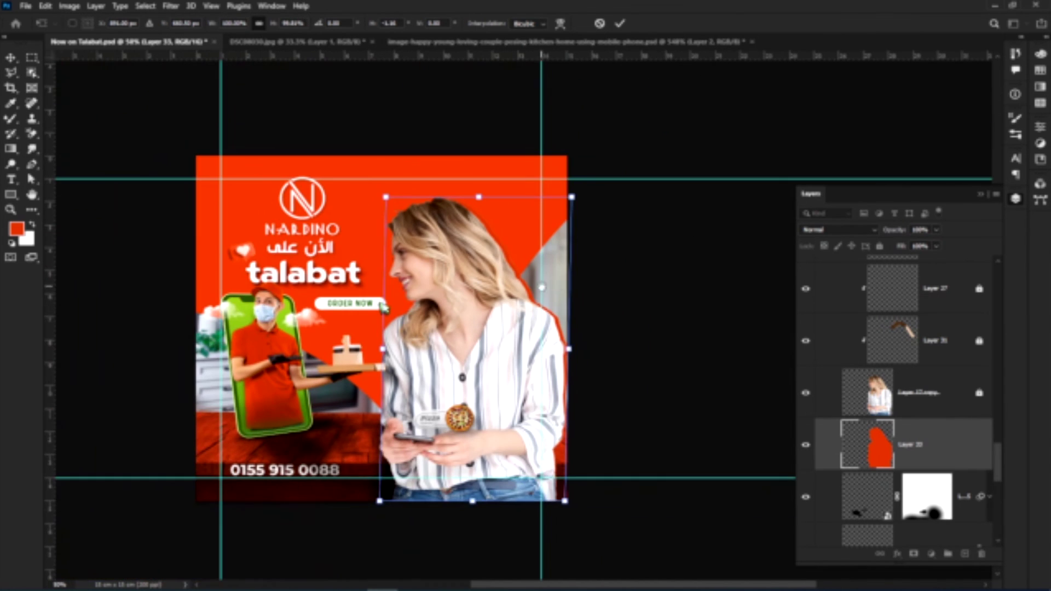
{"action": "left_click_drag", "start_coordinate": [472, 502], "coordinate": [474, 478]}
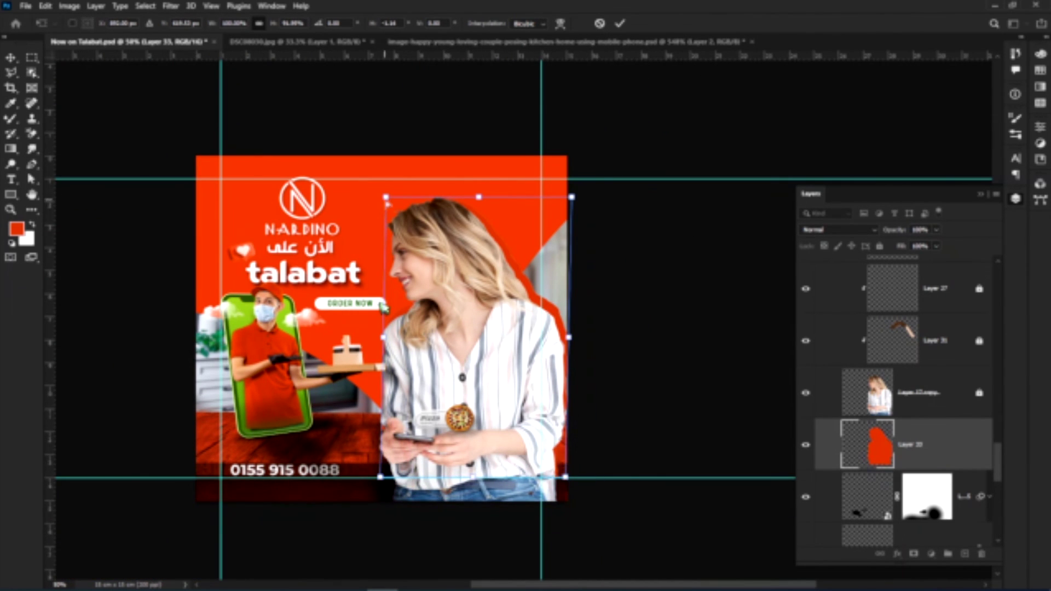
{"action": "scroll", "coordinate": [451, 216], "scroll_direction": "up", "scroll_amount": 7}
{"action": "left_click_drag", "start_coordinate": [451, 216], "coordinate": [474, 237]}
{"action": "scroll", "coordinate": [474, 237], "scroll_direction": "up", "scroll_amount": 2}
{"action": "left_click_drag", "start_coordinate": [671, 204], "coordinate": [658, 200]}
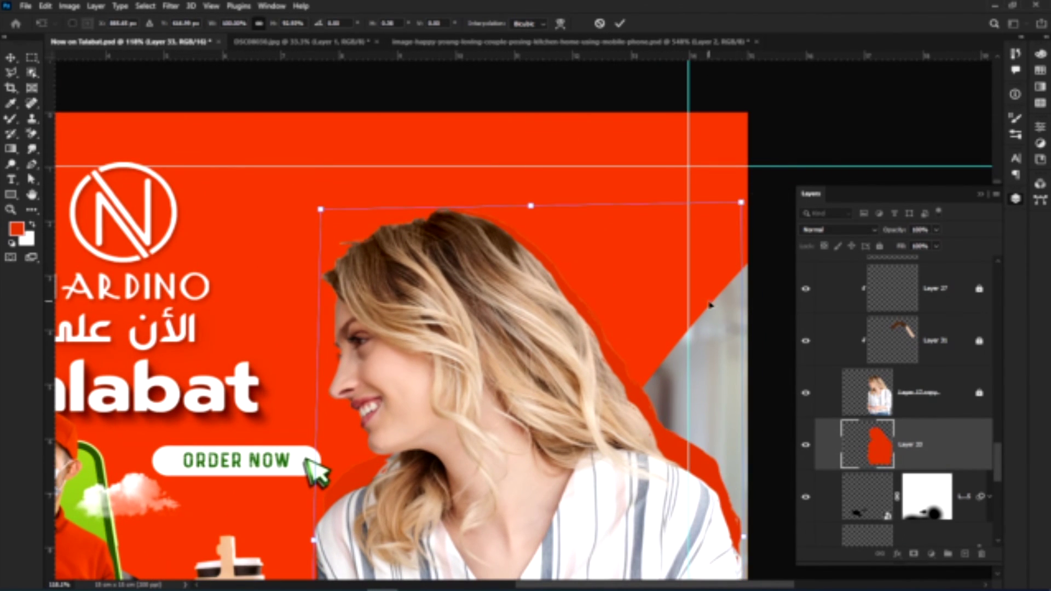
{"action": "key", "text": "Return"}
Soften the red silhouette behind the woman with a Gaussian Blur, using a radius larger than 5.2 pixels.
{"action": "left_click", "coordinate": [97, 6]}
{"action": "mouse_move", "coordinate": [171, 6]}
{"action": "mouse_move", "coordinate": [184, 155]}
{"action": "left_click", "coordinate": [350, 200]}
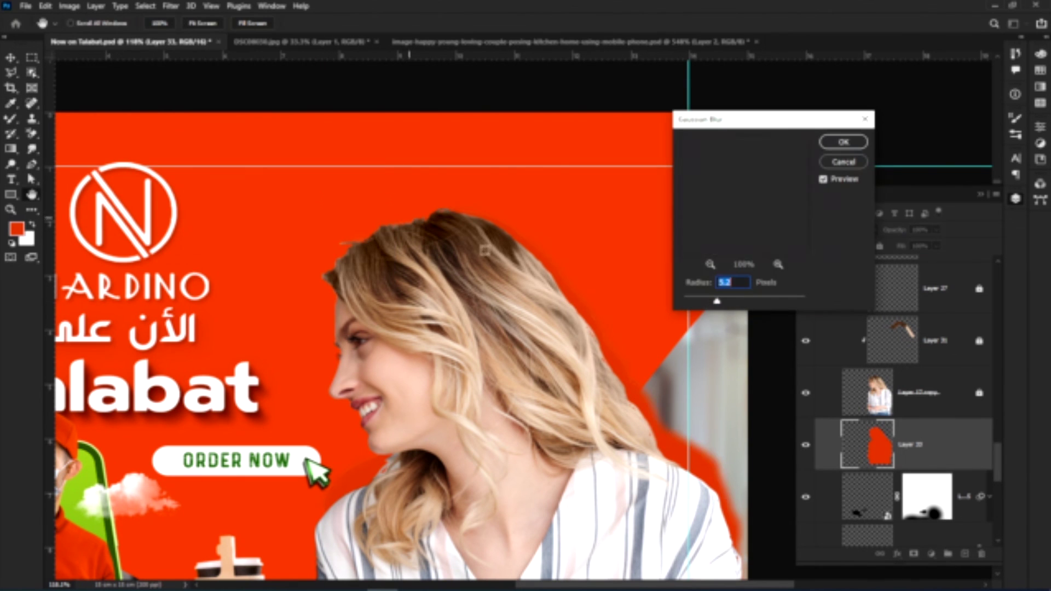
{"action": "left_click_drag", "start_coordinate": [718, 301], "coordinate": [732, 303]}
{"action": "left_click", "coordinate": [844, 142]}
Offset the blurred silhouette down and to the right as a shadow, set to Subtract mode with about 70% opacity and about 18% fill.
{"action": "left_click", "coordinate": [838, 229]}
{"action": "left_click", "coordinate": [817, 272]}
{"action": "key", "text": "v"}
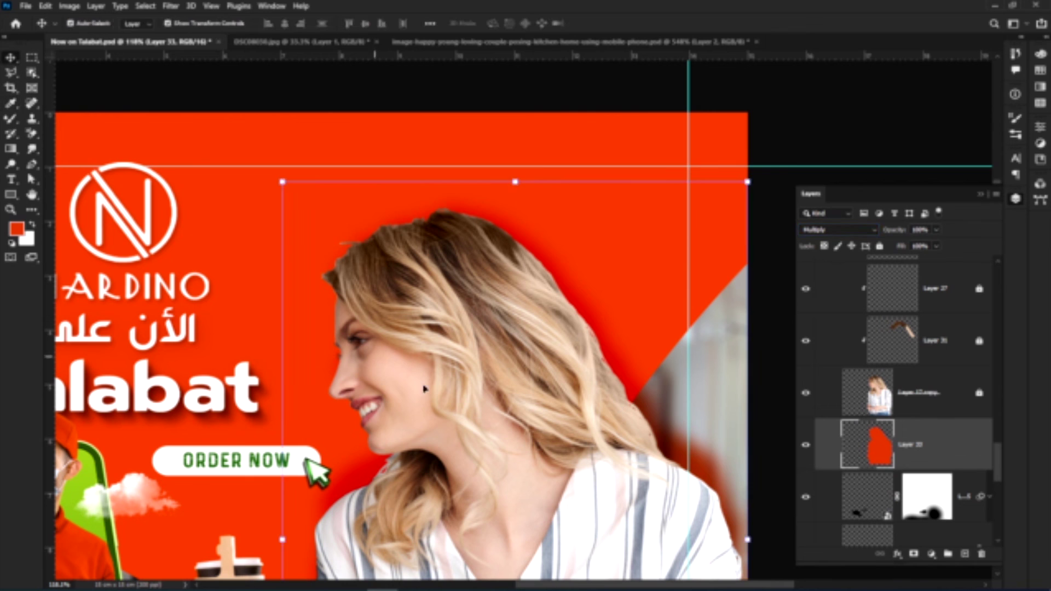
{"action": "left_click_drag", "start_coordinate": [705, 465], "coordinate": [717, 472]}
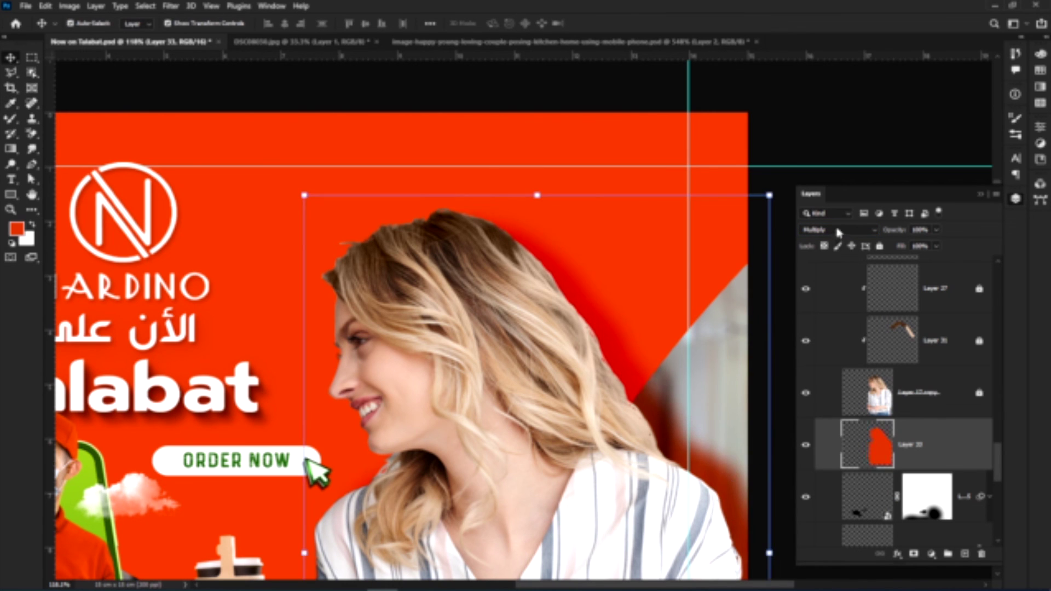
{"action": "left_click", "coordinate": [837, 229]}
{"action": "left_click", "coordinate": [828, 460]}
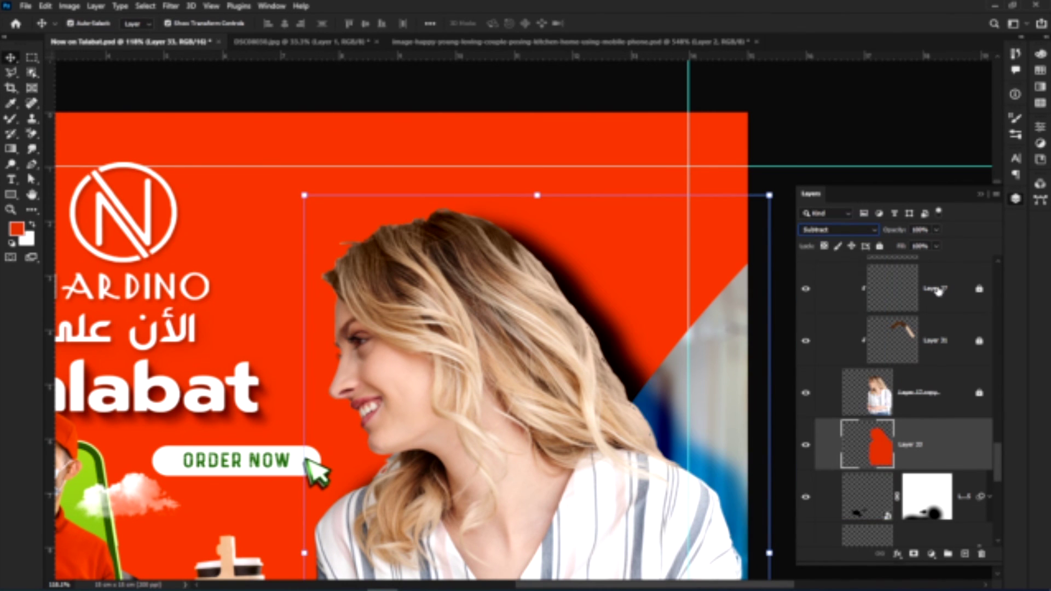
{"action": "left_click", "coordinate": [936, 230]}
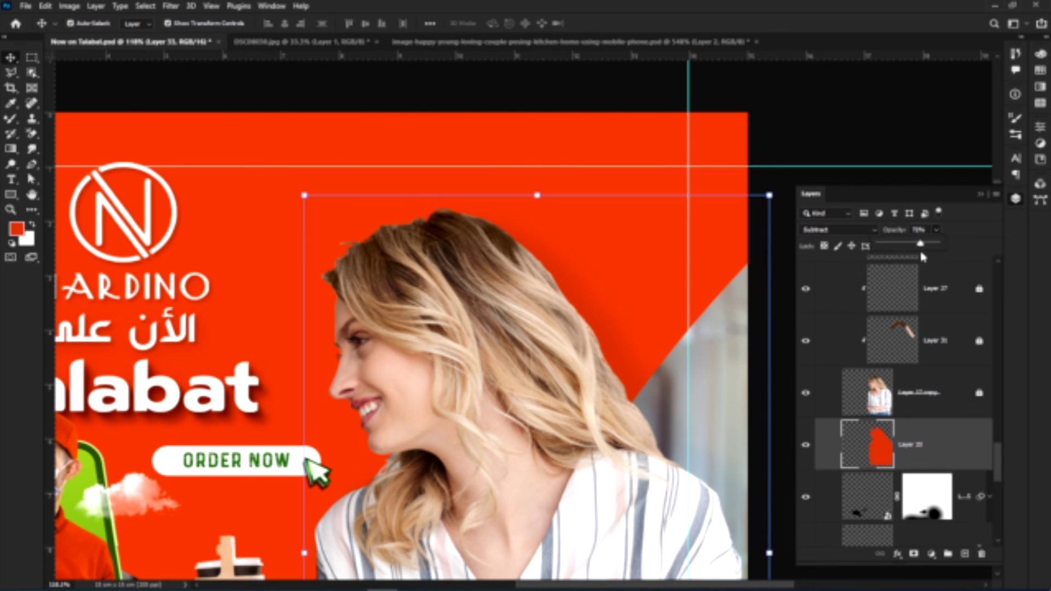
Try placing the shadow layer directly above Shape 1 and unlocking that shape, and undo these layer changes.
{"action": "scroll", "coordinate": [939, 457], "scroll_direction": "down", "scroll_amount": 3}
{"action": "left_click_drag", "start_coordinate": [927, 293], "coordinate": [919, 414]}
{"action": "left_click", "coordinate": [897, 443]}
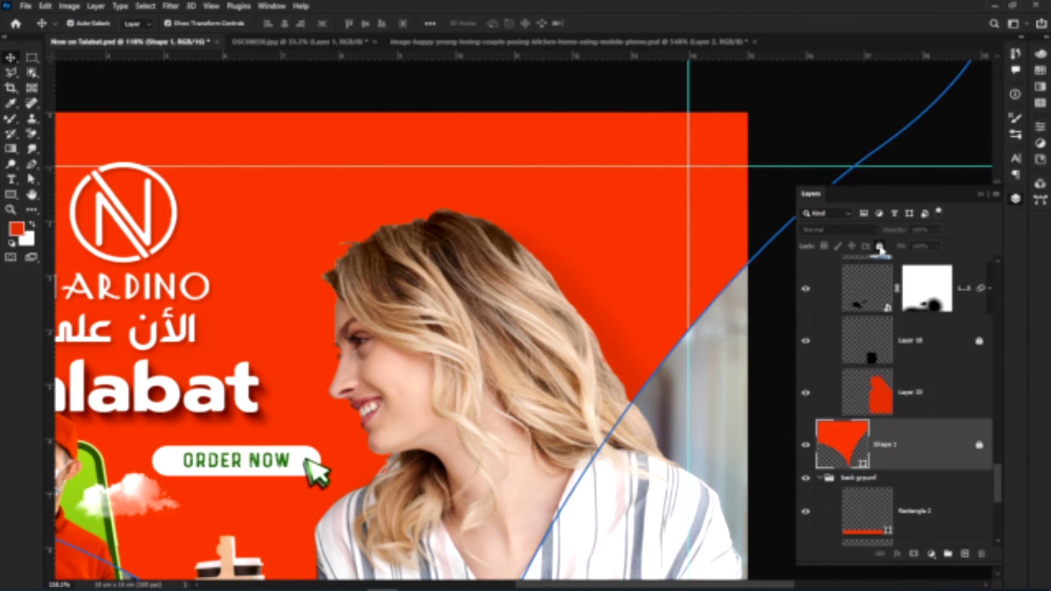
{"action": "left_click", "coordinate": [861, 416]}
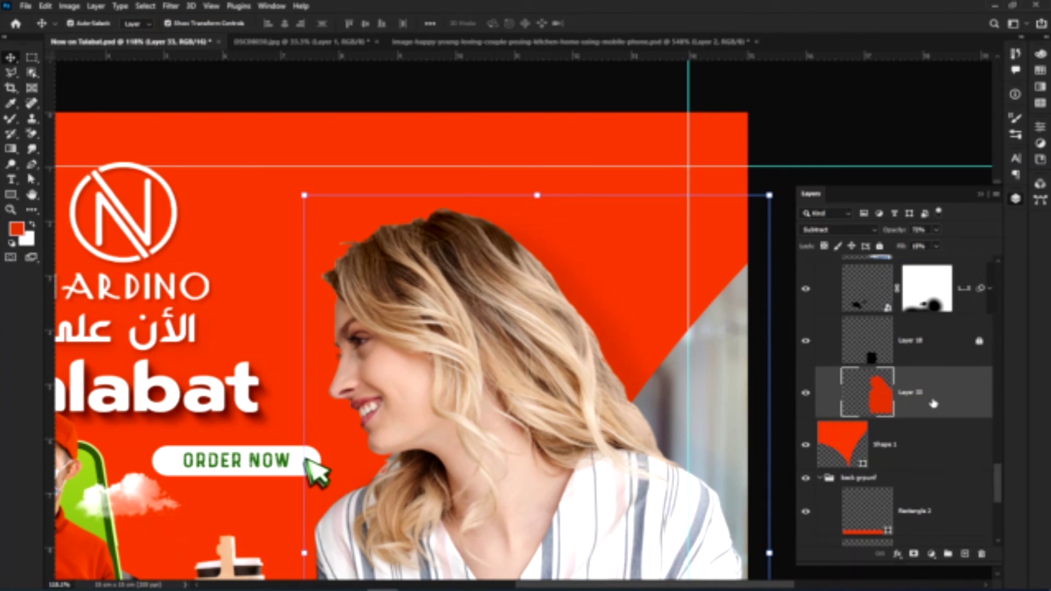
{"action": "key", "text": "ctrl+z"}
{"action": "key", "text": "ctrl+z"}
{"action": "key", "text": "ctrl+z"}
{"action": "key", "text": "ctrl+z"}
{"action": "key", "text": "ctrl+z"}
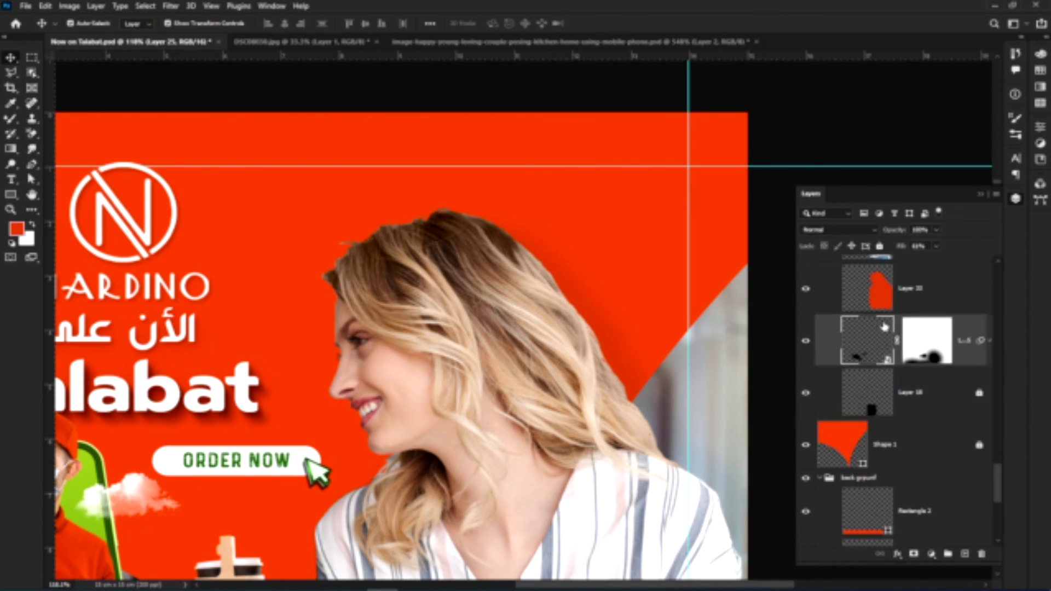
Add a layer mask to the woman's shadow layer and skew the shadow's lower edge slightly to the right.
{"action": "scroll", "coordinate": [943, 385], "scroll_direction": "up", "scroll_amount": 2}
{"action": "left_click", "coordinate": [914, 554]}
{"action": "key", "text": "ctrl+minus"}
{"action": "key", "text": "ctrl+minus"}
{"action": "key", "text": "ctrl+minus"}
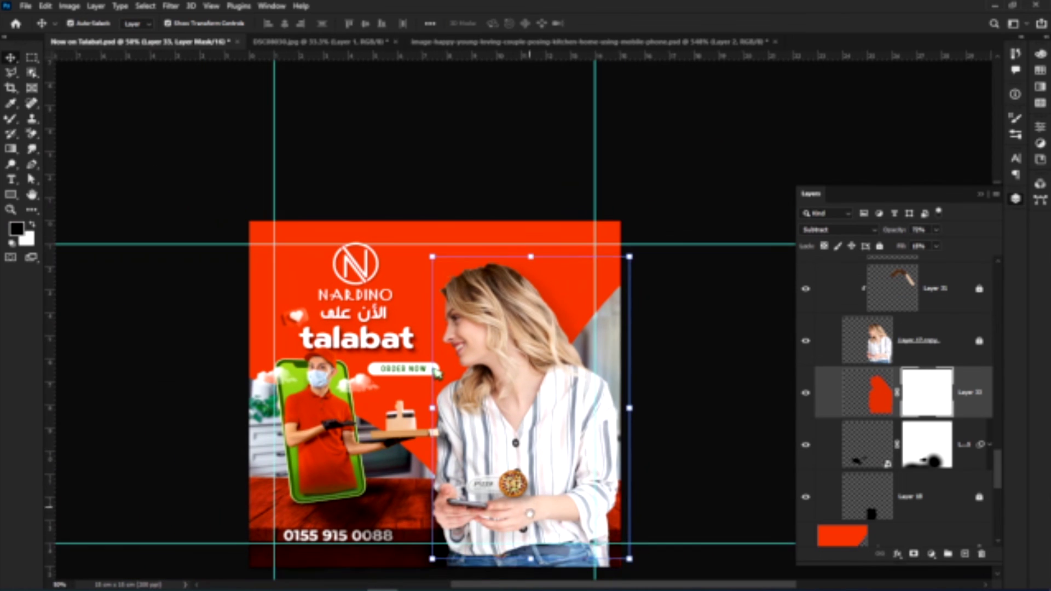
{"action": "left_click_drag", "start_coordinate": [531, 559], "coordinate": [541, 559]}
{"action": "left_click_drag", "start_coordinate": [639, 558], "coordinate": [643, 564]}
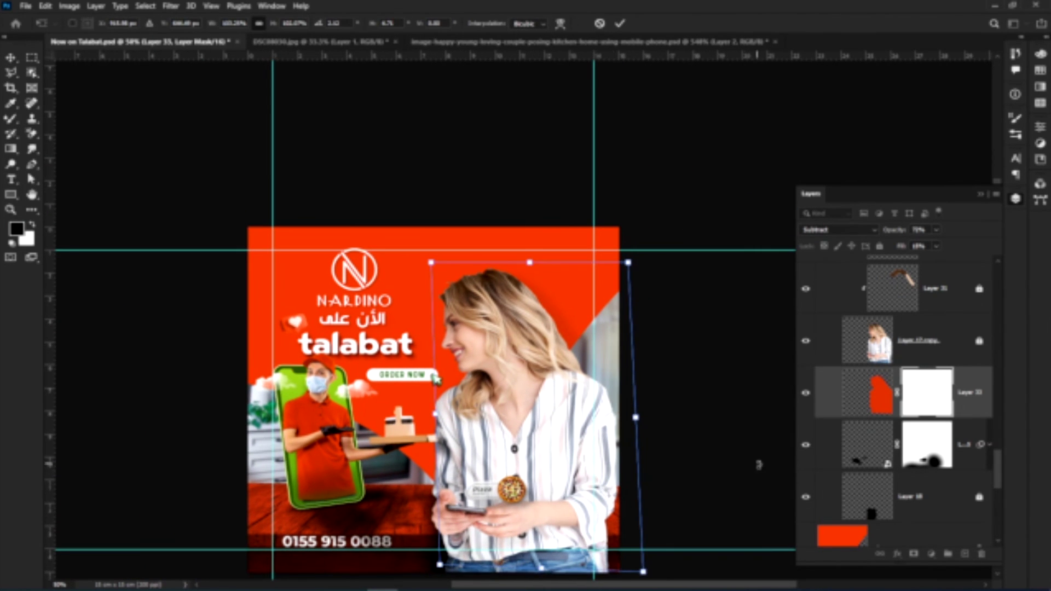
{"action": "key", "text": "Return"}
Paint black on the shadow's mask with a large soft brush, keeping the shadow only around the woman's head on the red backdrop.
{"action": "key", "text": "b"}
{"action": "right_click", "coordinate": [554, 401]}
{"action": "double_click", "coordinate": [639, 388]}
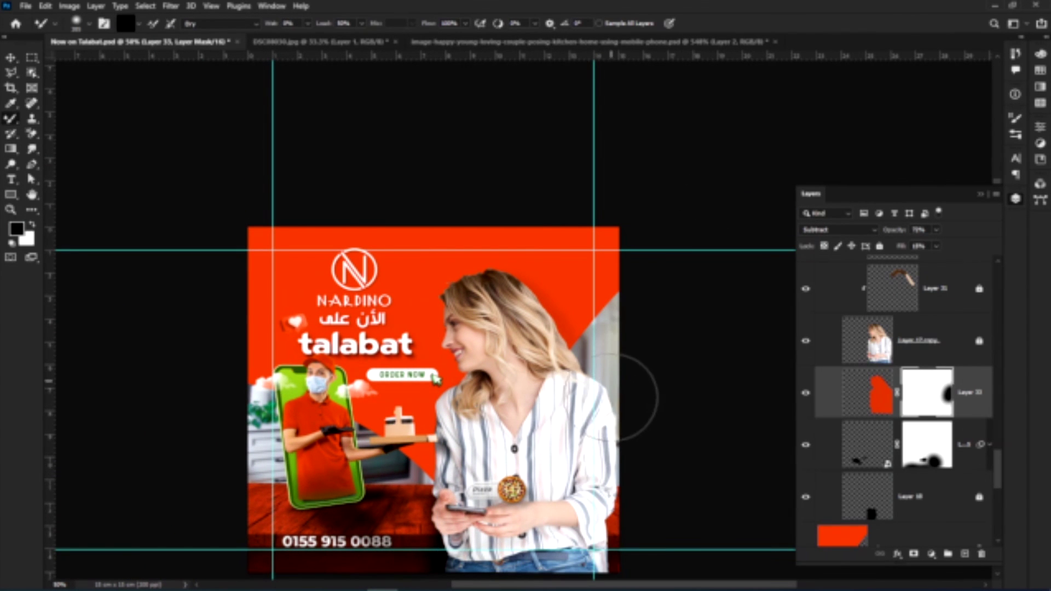
{"action": "left_click_drag", "start_coordinate": [419, 359], "coordinate": [613, 459]}
{"action": "mouse_move", "coordinate": [591, 456]}
{"action": "left_mouse_down"}
{"action": "mouse_move", "coordinate": [3, 546]}
{"action": "mouse_move", "coordinate": [386, 503]}
{"action": "mouse_move", "coordinate": [416, 487]}
{"action": "left_mouse_up"}
{"action": "left_click_drag", "start_coordinate": [607, 273], "coordinate": [662, 378]}
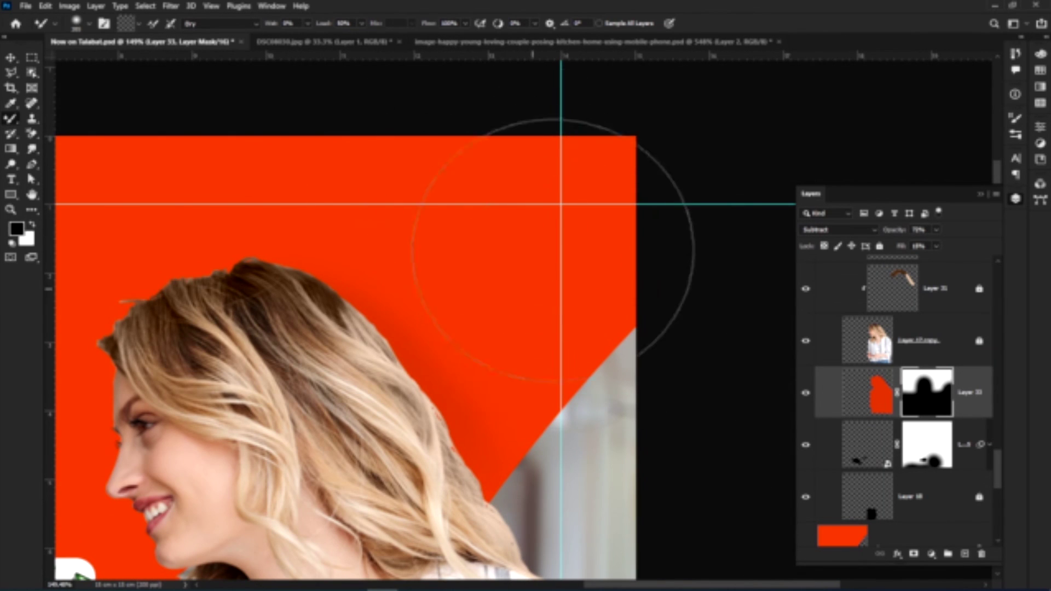
Try lowering the shadow's fill to 4% and scaling it to about 80% with a slight tilt, and undo the transform.
{"action": "key", "text": "ctrl+minus"}
{"action": "key", "text": "ctrl+minus"}
{"action": "key", "text": "ctrl+minus"}
{"action": "key", "text": "ctrl+minus"}
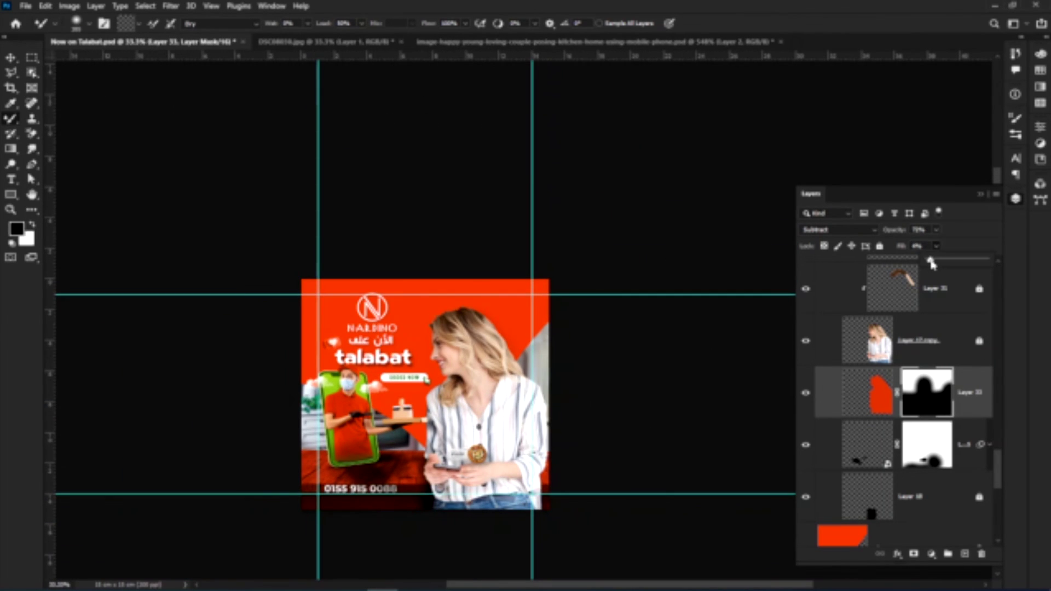
{"action": "left_click", "coordinate": [10, 58]}
{"action": "left_click_drag", "start_coordinate": [495, 303], "coordinate": [492, 348]}
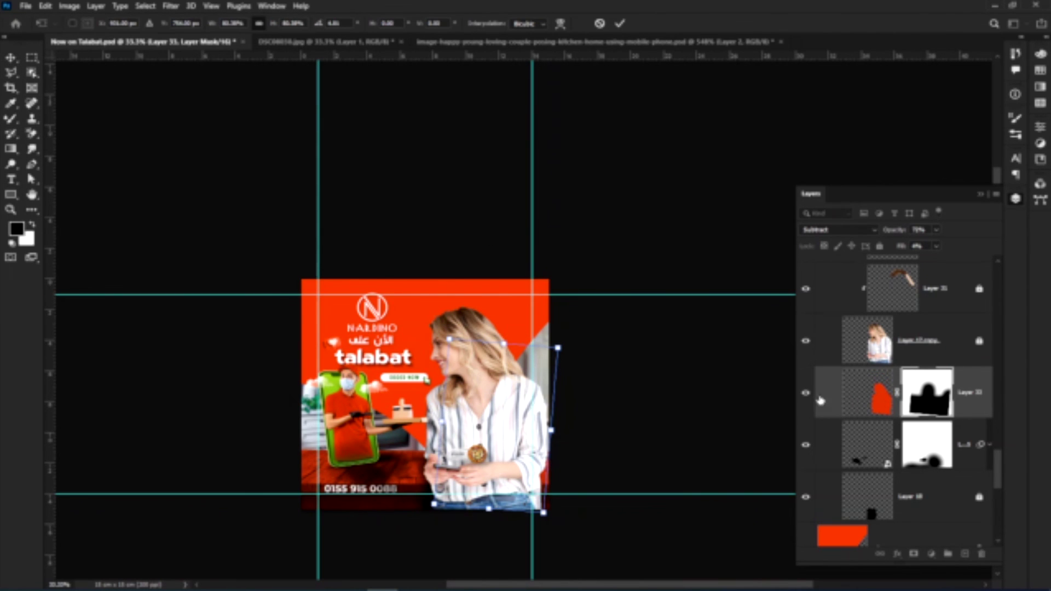
{"action": "key", "text": "Return"}
{"action": "key", "text": "ctrl+z"}
Reduce the woman's shadow layer opacity to about 20% and distort the shadow's upper corners slightly.
{"action": "left_click", "coordinate": [942, 248]}
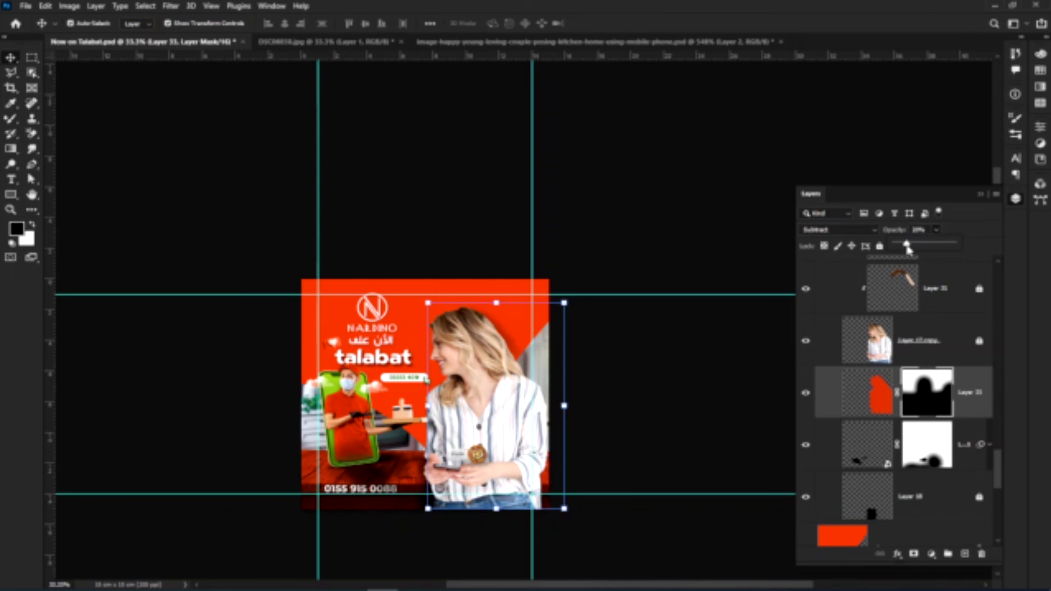
{"action": "left_click_drag", "start_coordinate": [565, 303], "coordinate": [558, 305]}
{"action": "left_click_drag", "start_coordinate": [429, 303], "coordinate": [421, 311]}
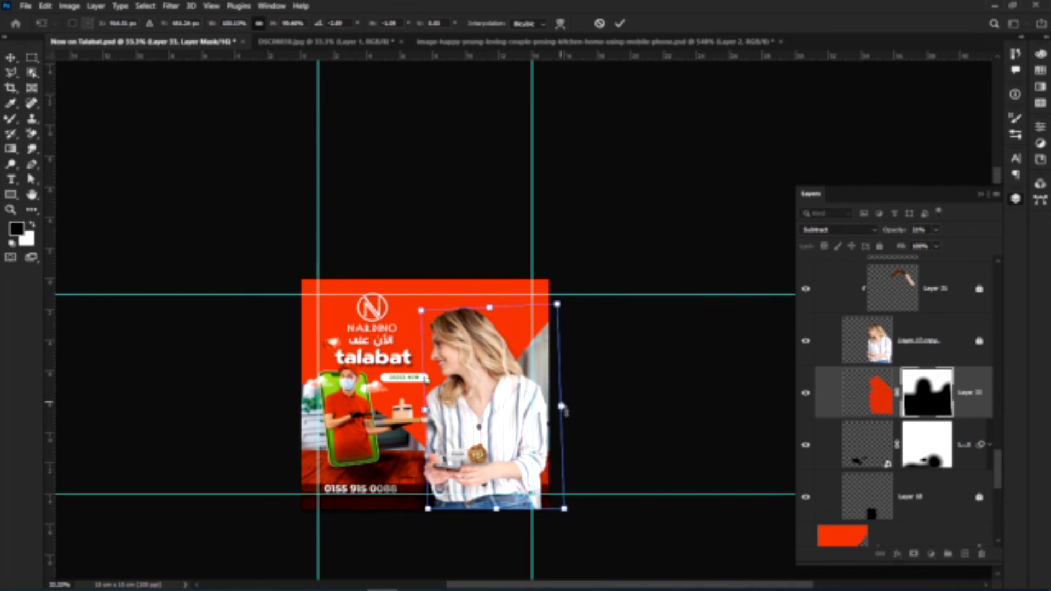
{"action": "left_click_drag", "start_coordinate": [562, 407], "coordinate": [568, 407]}
{"action": "key", "text": "Return"}
{"action": "left_click", "coordinate": [613, 263]}
Unlock the woman's layer, Layer 17 copy, for retouching the hair edge below her chin.
{"action": "scroll", "coordinate": [509, 338], "scroll_direction": "up", "scroll_amount": 8}
{"action": "left_click_drag", "start_coordinate": [509, 339], "coordinate": [577, 366]}
{"action": "key", "text": "ctrl+minus"}
{"action": "key", "text": "ctrl+minus"}
{"action": "left_click_drag", "start_coordinate": [454, 437], "coordinate": [486, 458]}
{"action": "left_click_drag", "start_coordinate": [432, 415], "coordinate": [542, 422]}
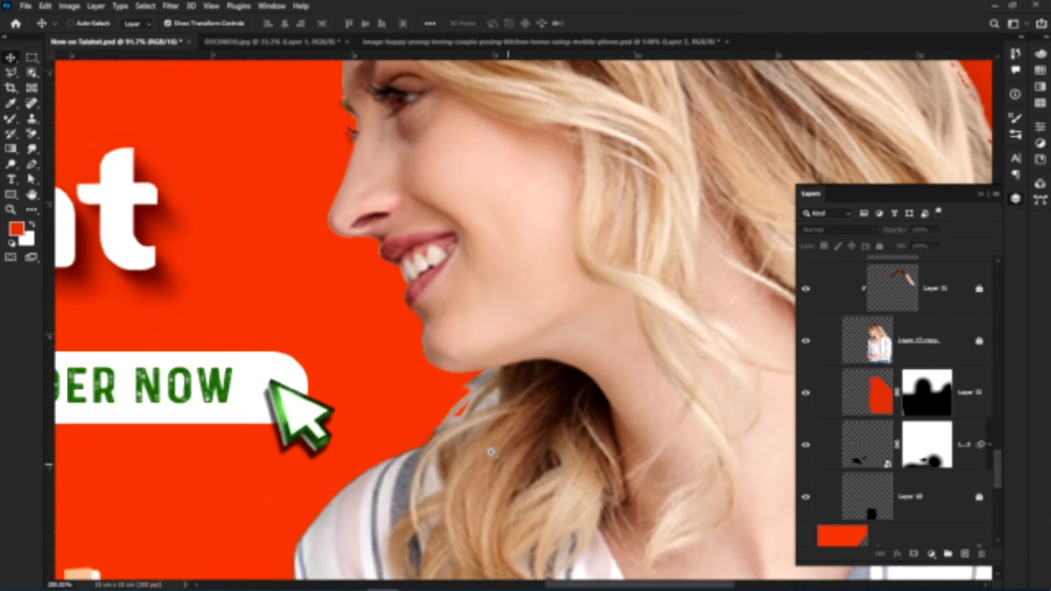
{"action": "left_click", "coordinate": [968, 393]}
{"action": "left_click", "coordinate": [941, 348]}
{"action": "key", "text": "e"}
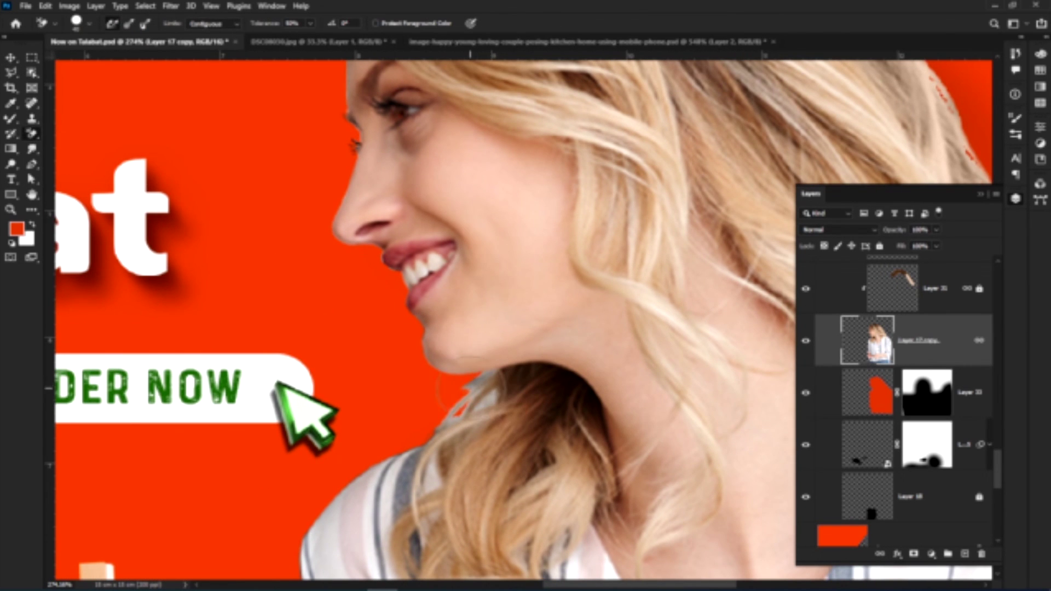
Paint red with a soft, low-opacity brush over the grey patch between the woman's chin and her hair.
{"action": "scroll", "coordinate": [481, 394], "scroll_direction": "up", "scroll_amount": 3}
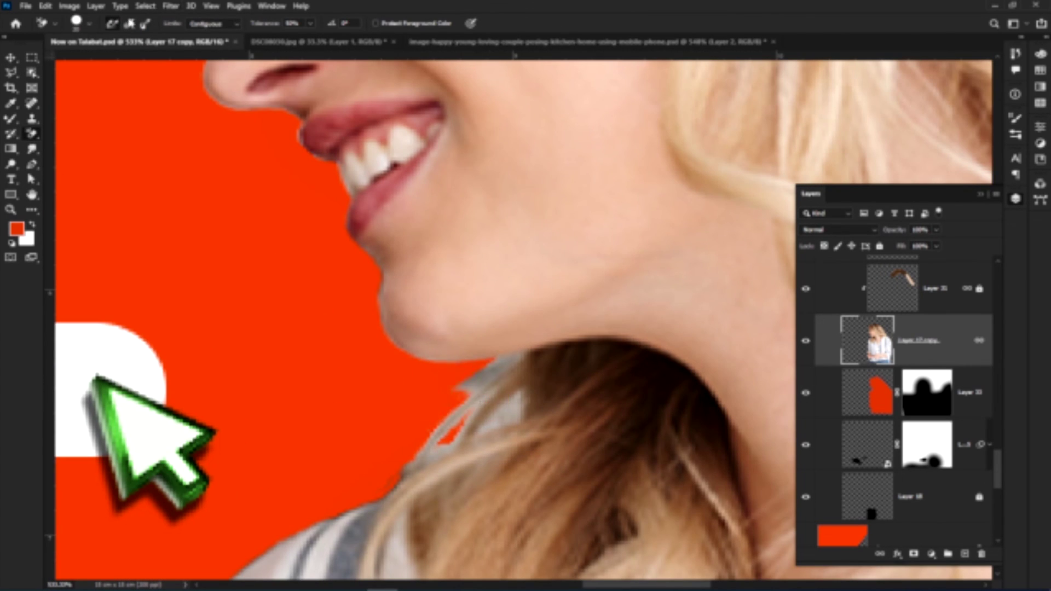
{"action": "left_click", "coordinate": [12, 117]}
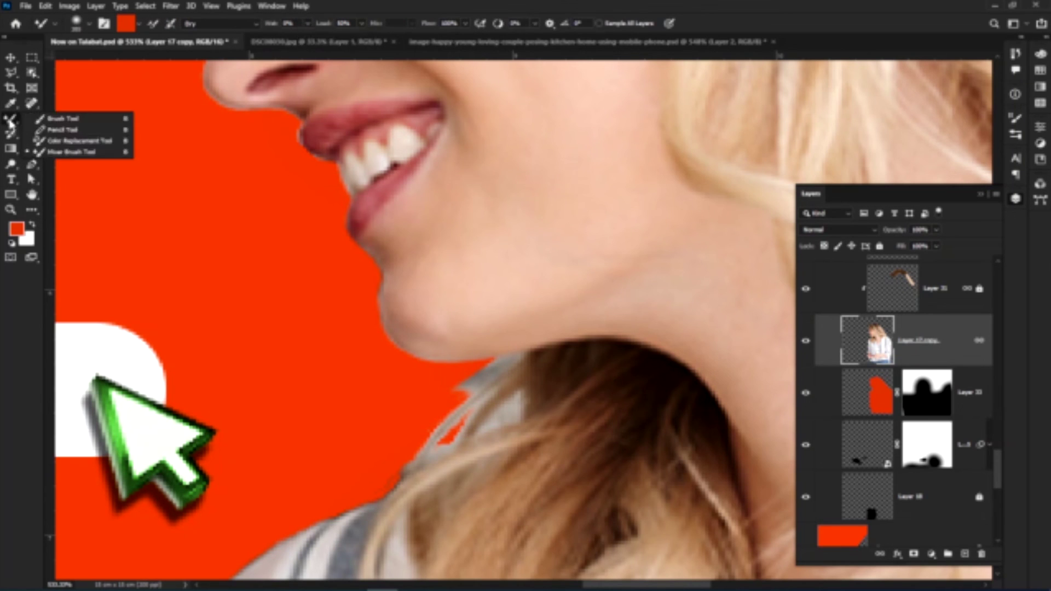
{"action": "left_click", "coordinate": [475, 422]}
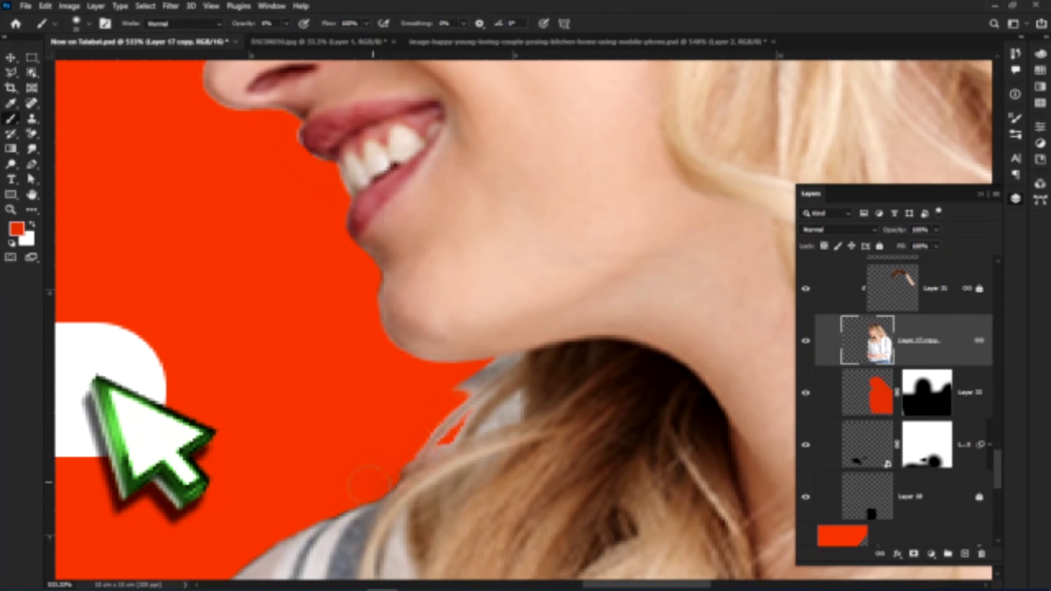
{"action": "mouse_move", "coordinate": [453, 436]}
{"action": "left_mouse_down"}
{"action": "mouse_move", "coordinate": [507, 411]}
{"action": "mouse_move", "coordinate": [481, 397]}
{"action": "mouse_move", "coordinate": [480, 383]}
{"action": "mouse_move", "coordinate": [464, 383]}
{"action": "mouse_move", "coordinate": [439, 439]}
{"action": "left_mouse_up"}
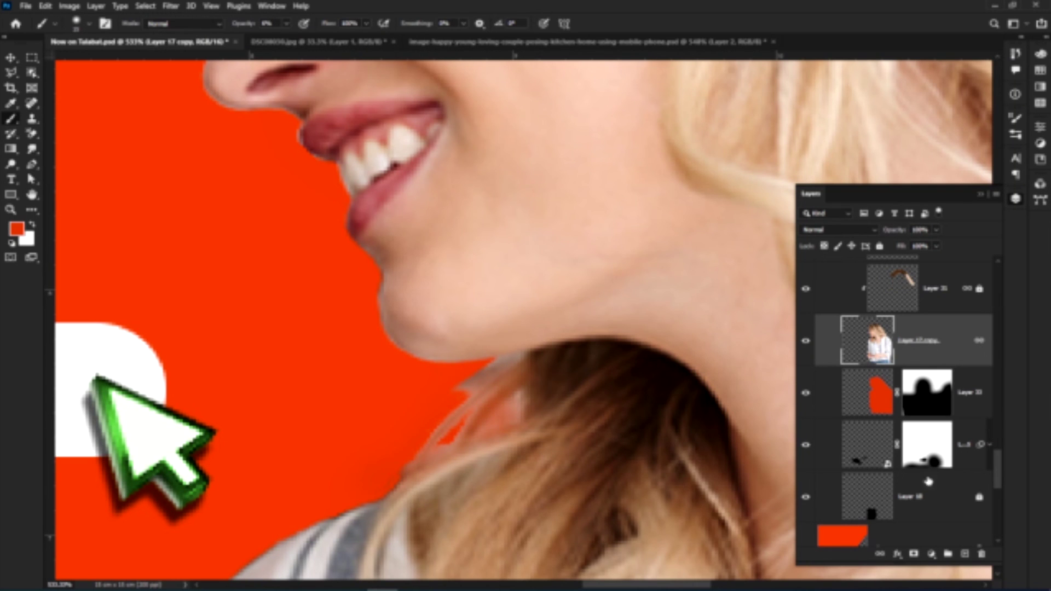
Add a layer mask to the woman's layer and paint black at 27% brush opacity over the leftover fringe beside her hair.
{"action": "left_click", "coordinate": [913, 554]}
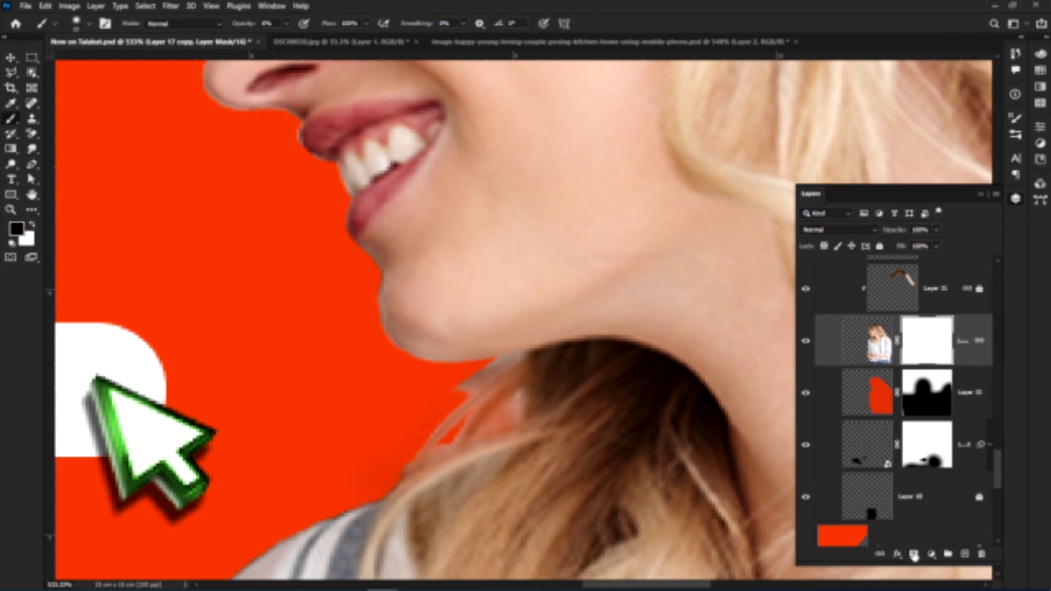
{"action": "left_click", "coordinate": [287, 24]}
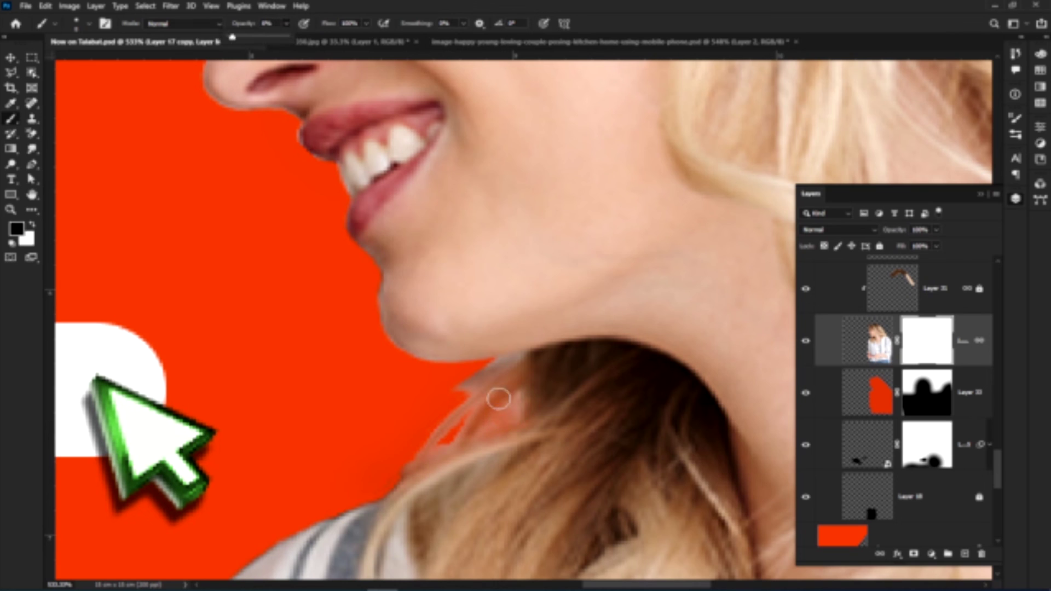
{"action": "left_click", "coordinate": [498, 398]}
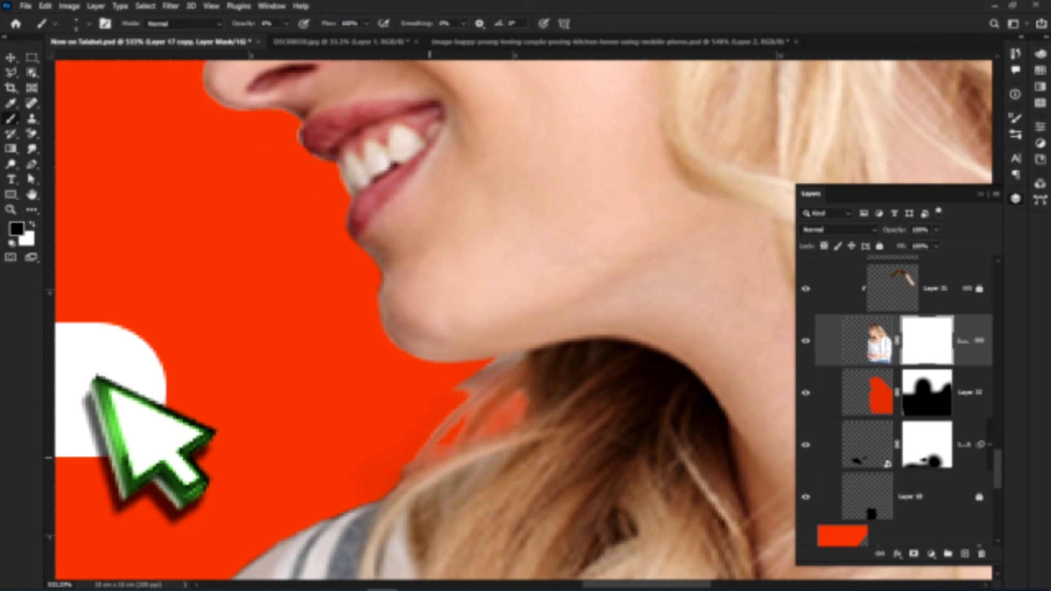
{"action": "key", "text": "2"}
{"action": "key", "text": "7"}
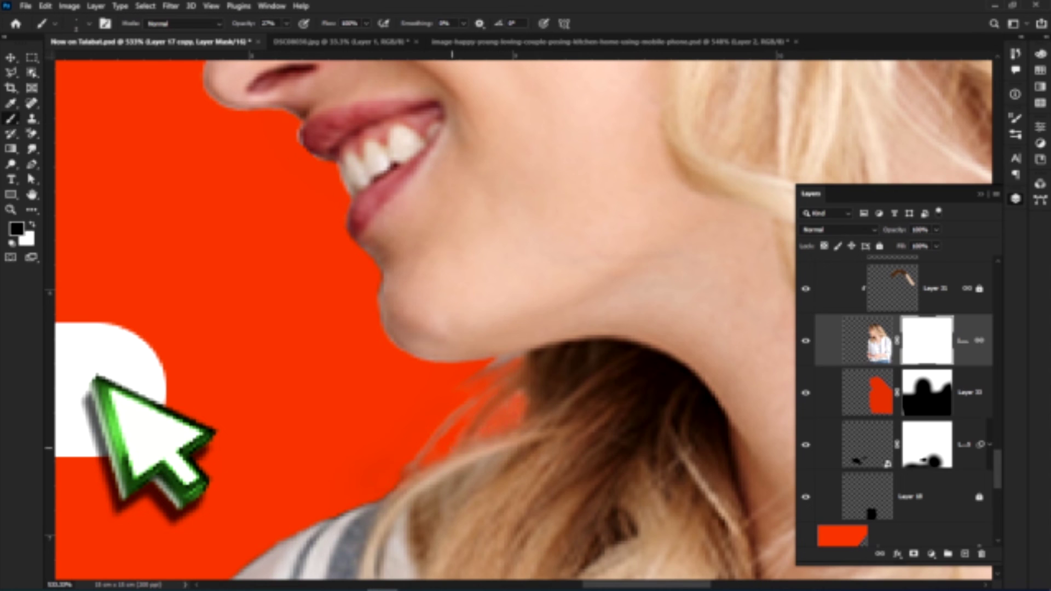
Review the whole ad composition, checking how the retouched hair edge blends with the red backdrop.
{"action": "key", "text": "ctrl+minus"}
{"action": "key", "text": "ctrl+minus"}
{"action": "key", "text": "ctrl+minus"}
{"action": "key", "text": "ctrl+minus"}
{"action": "key", "text": "ctrl+minus"}
{"action": "key", "text": "ctrl+minus"}
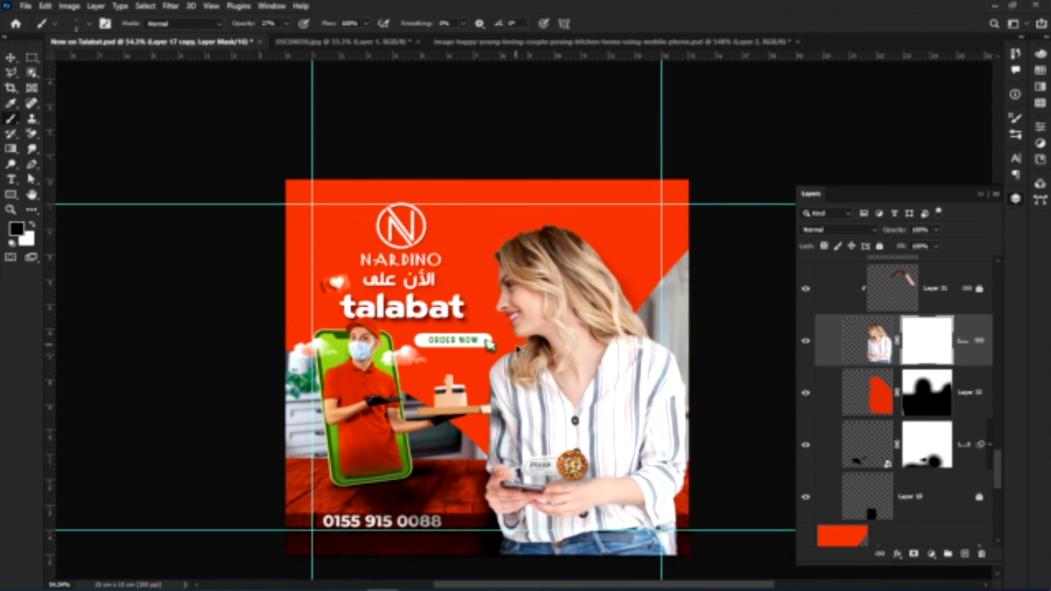
{"action": "key", "text": "ctrl+0"}
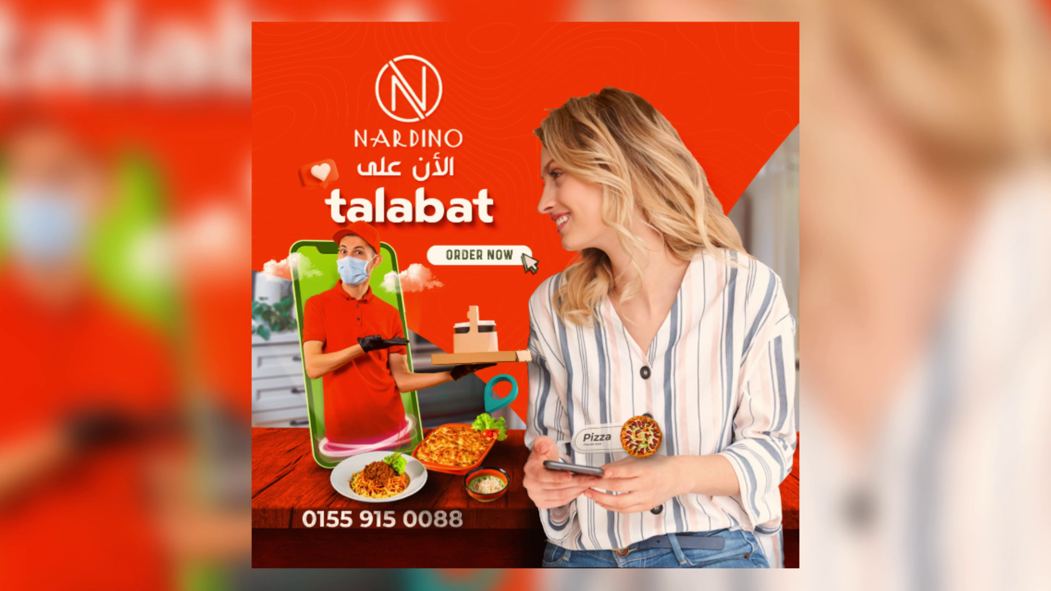